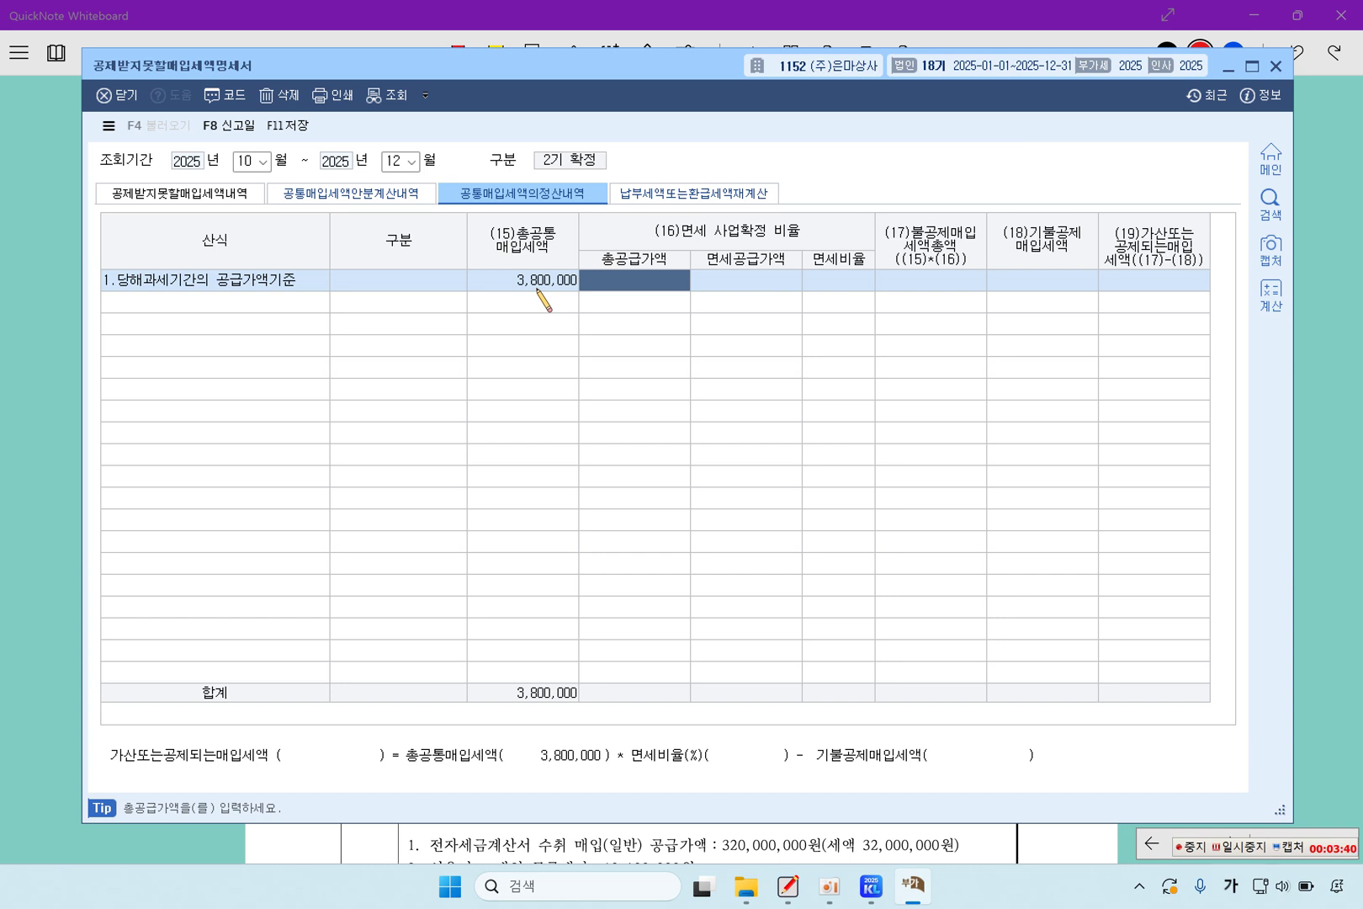
# Step: In the 당해과세기간의 공급가액기준 settlement row, enter 총공급가액 500,000,000 and 면세공급가액 150,000,000
pyautogui.write('500000000')
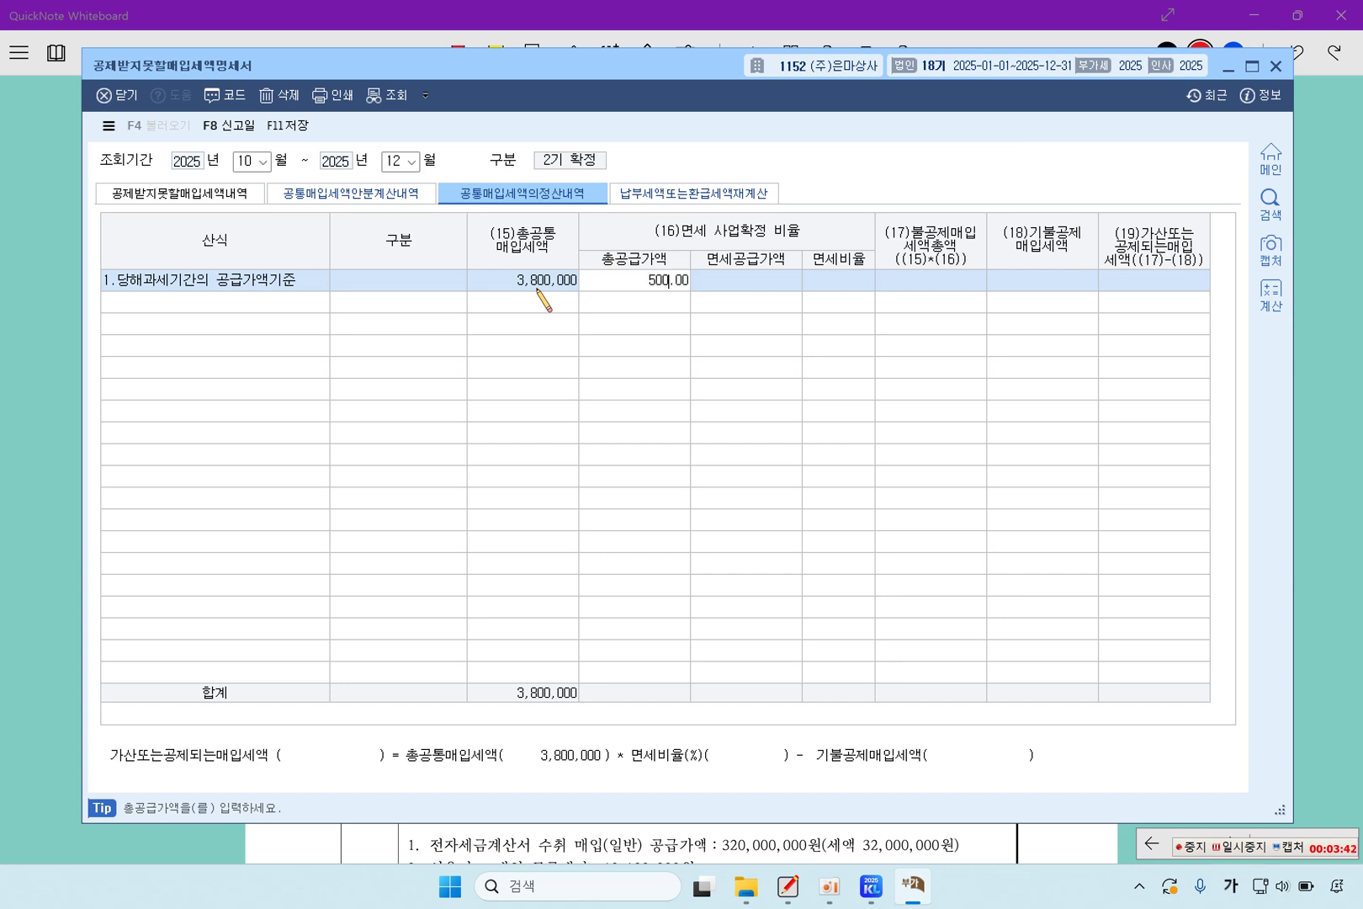
pyautogui.press('Return')
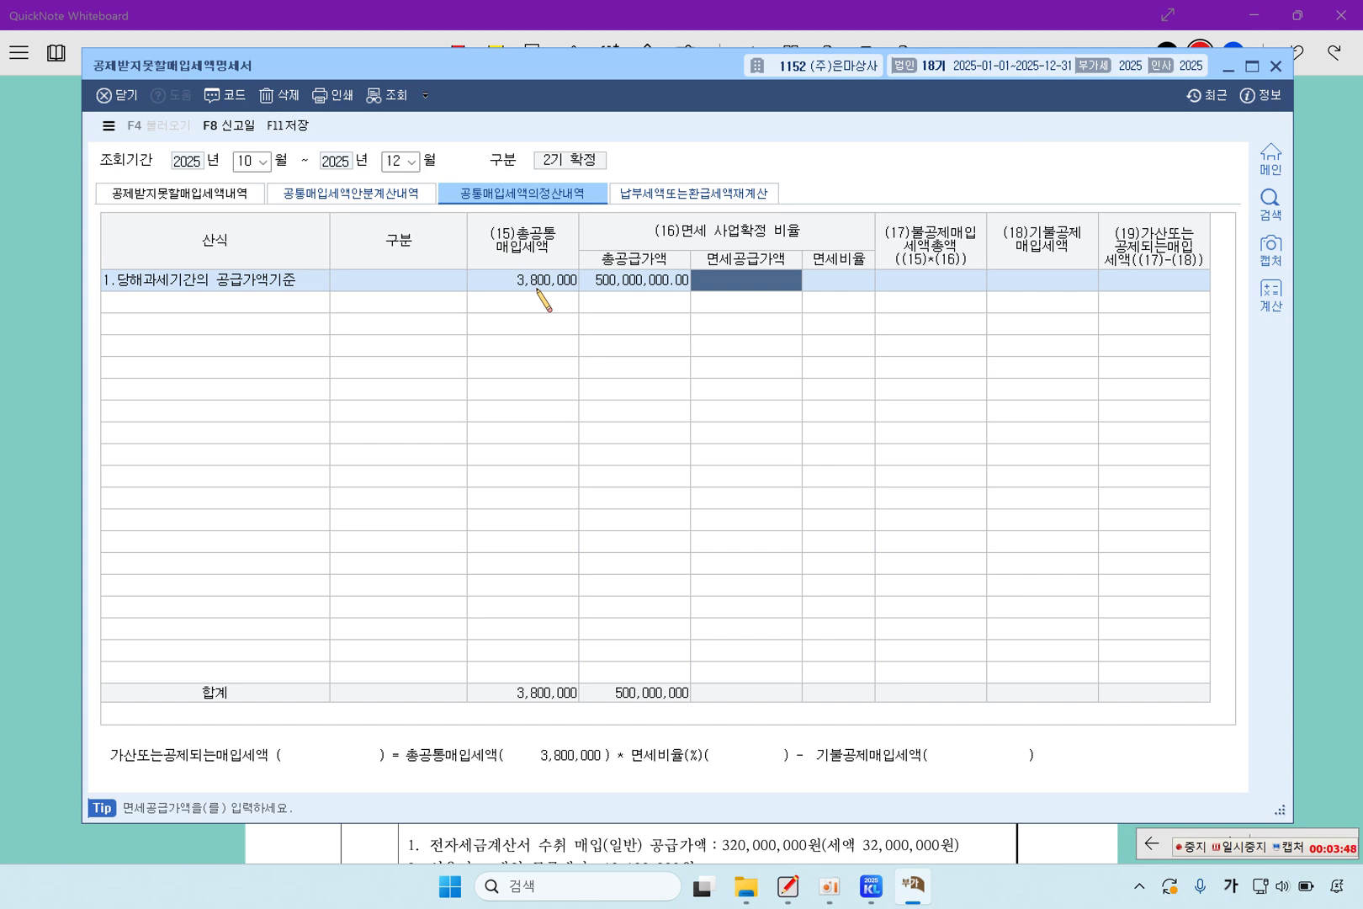
pyautogui.write('150,000,000')
pyautogui.press('Return')
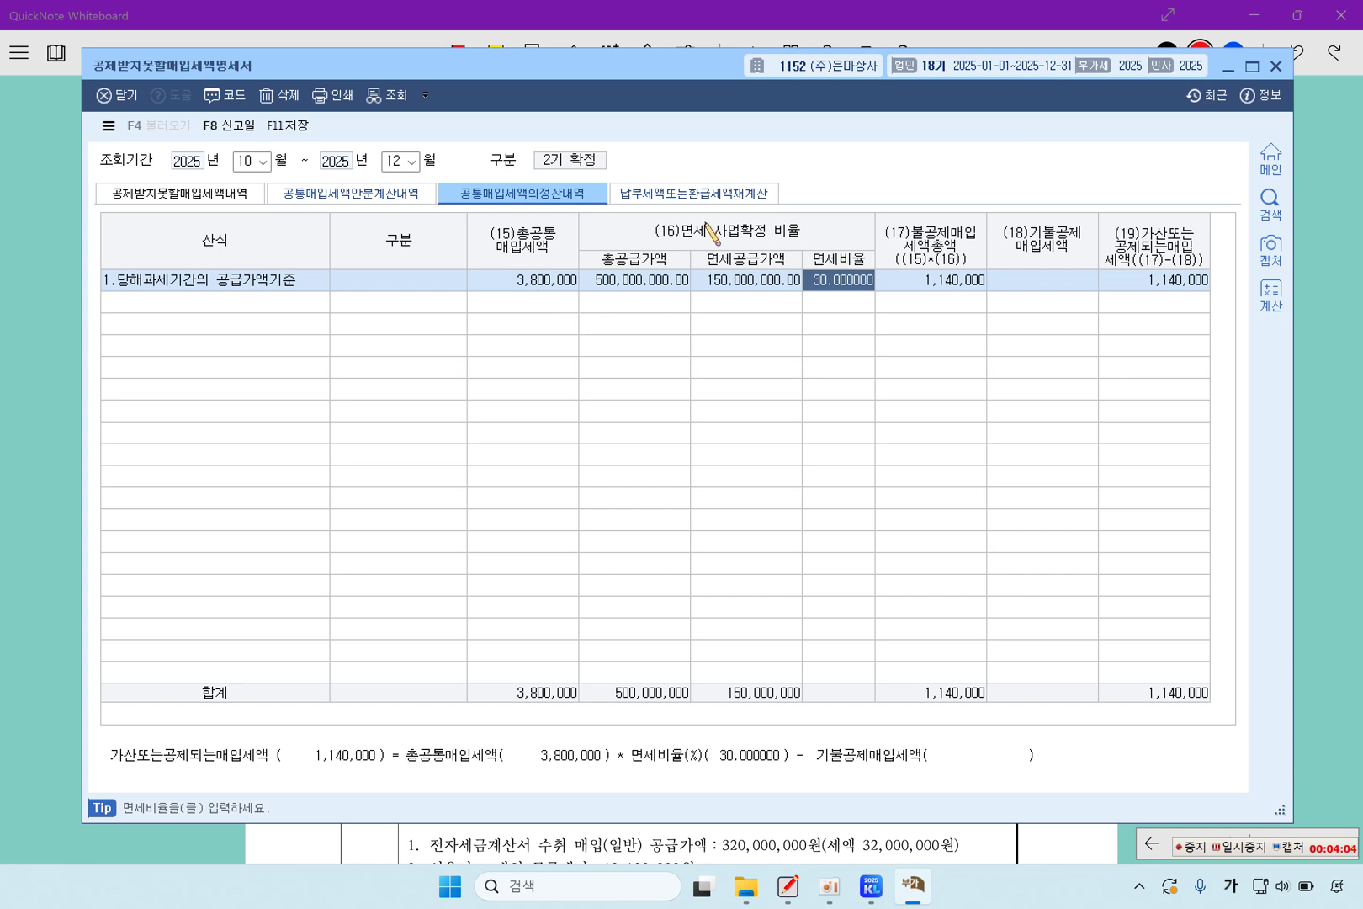
# Step: Enter 500,000 as the (18)기불공제매입세액 of the settlement row and save the statement
pyautogui.click(944, 279)
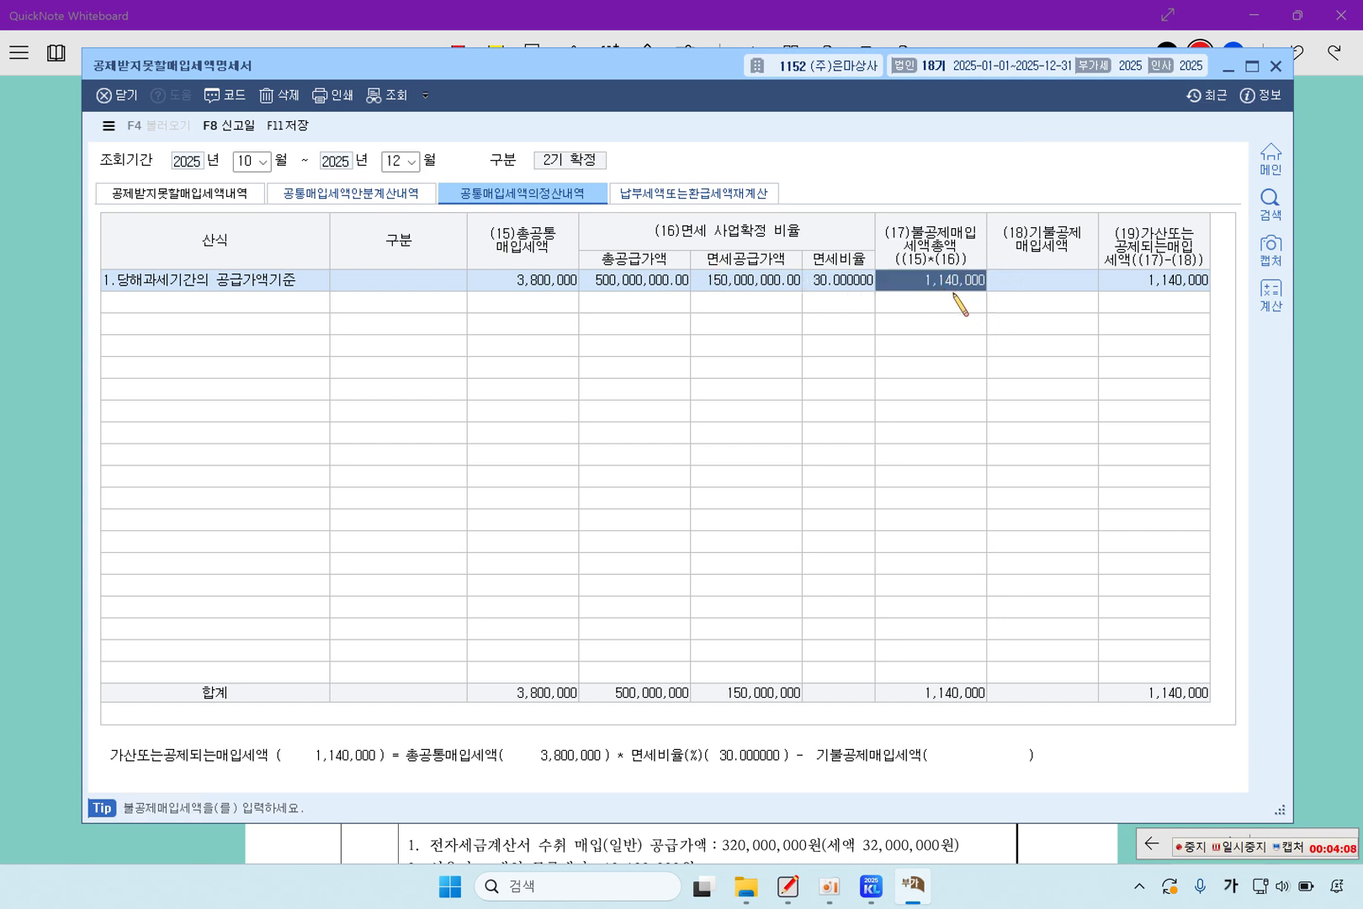
pyautogui.click(1039, 284)
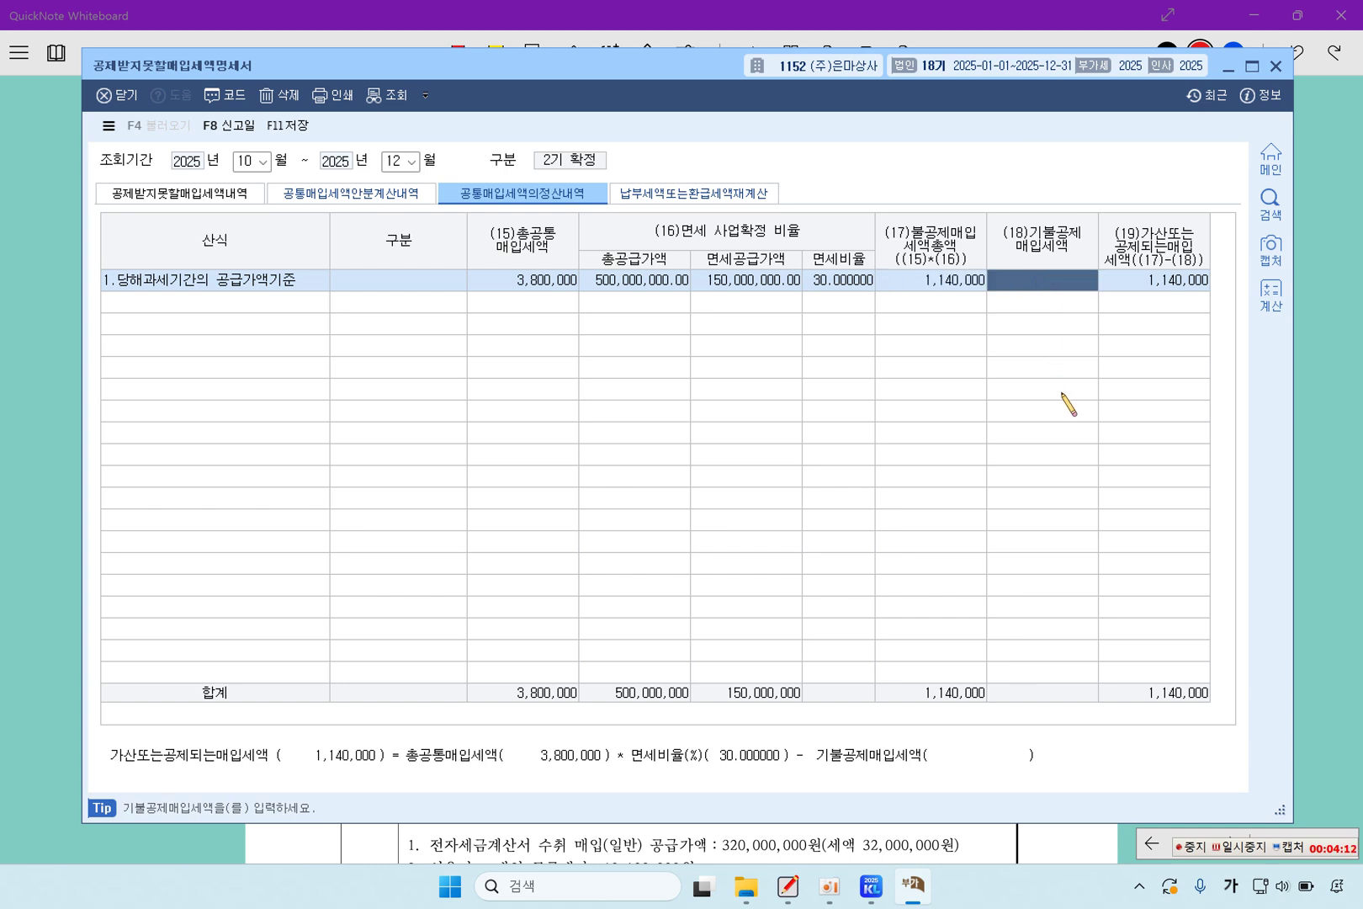
pyautogui.write('500,000')
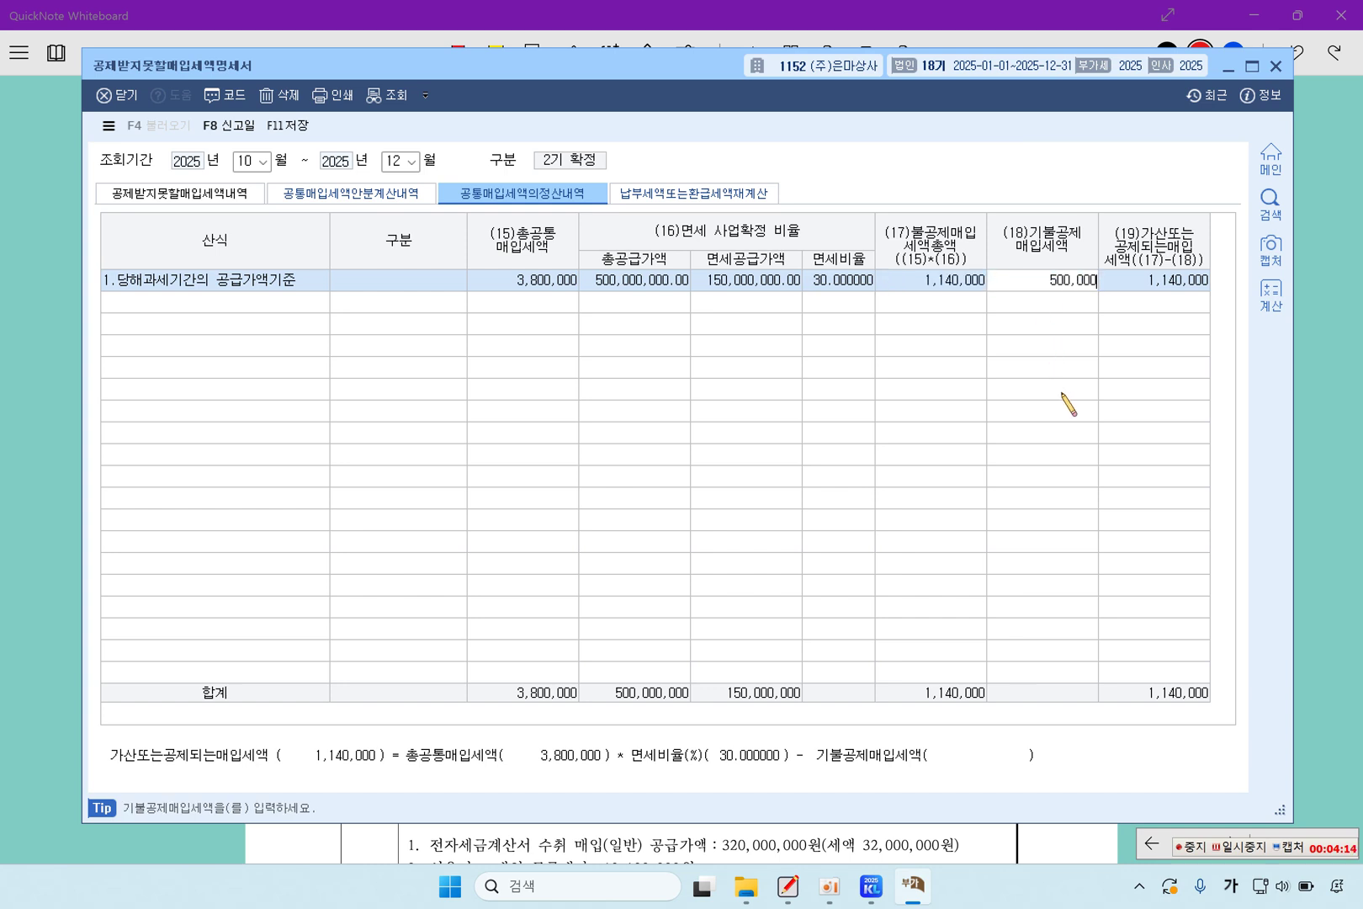
pyautogui.press('Return')
pyautogui.press('Return')
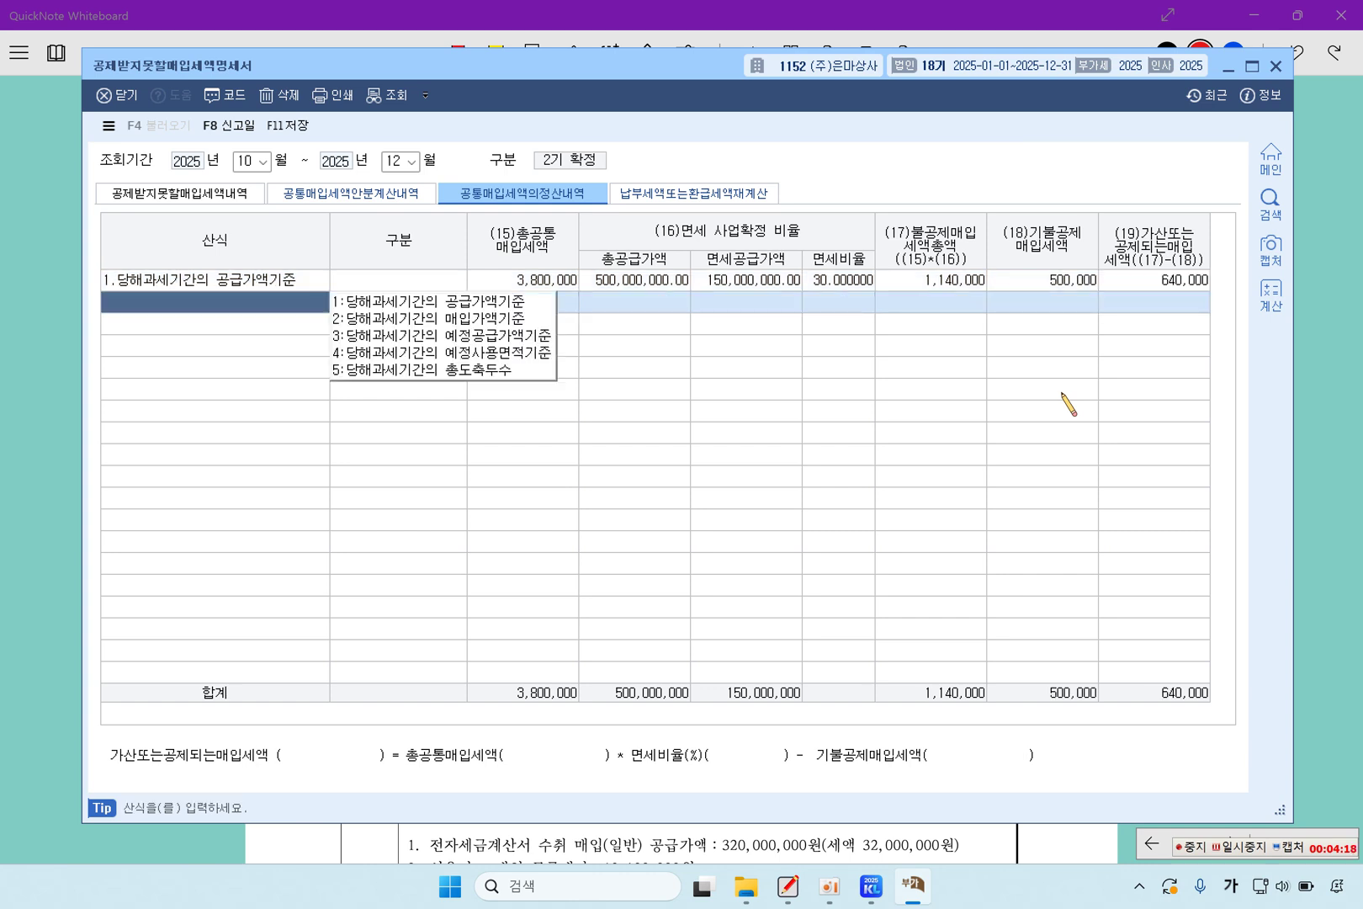
pyautogui.click(1170, 285)
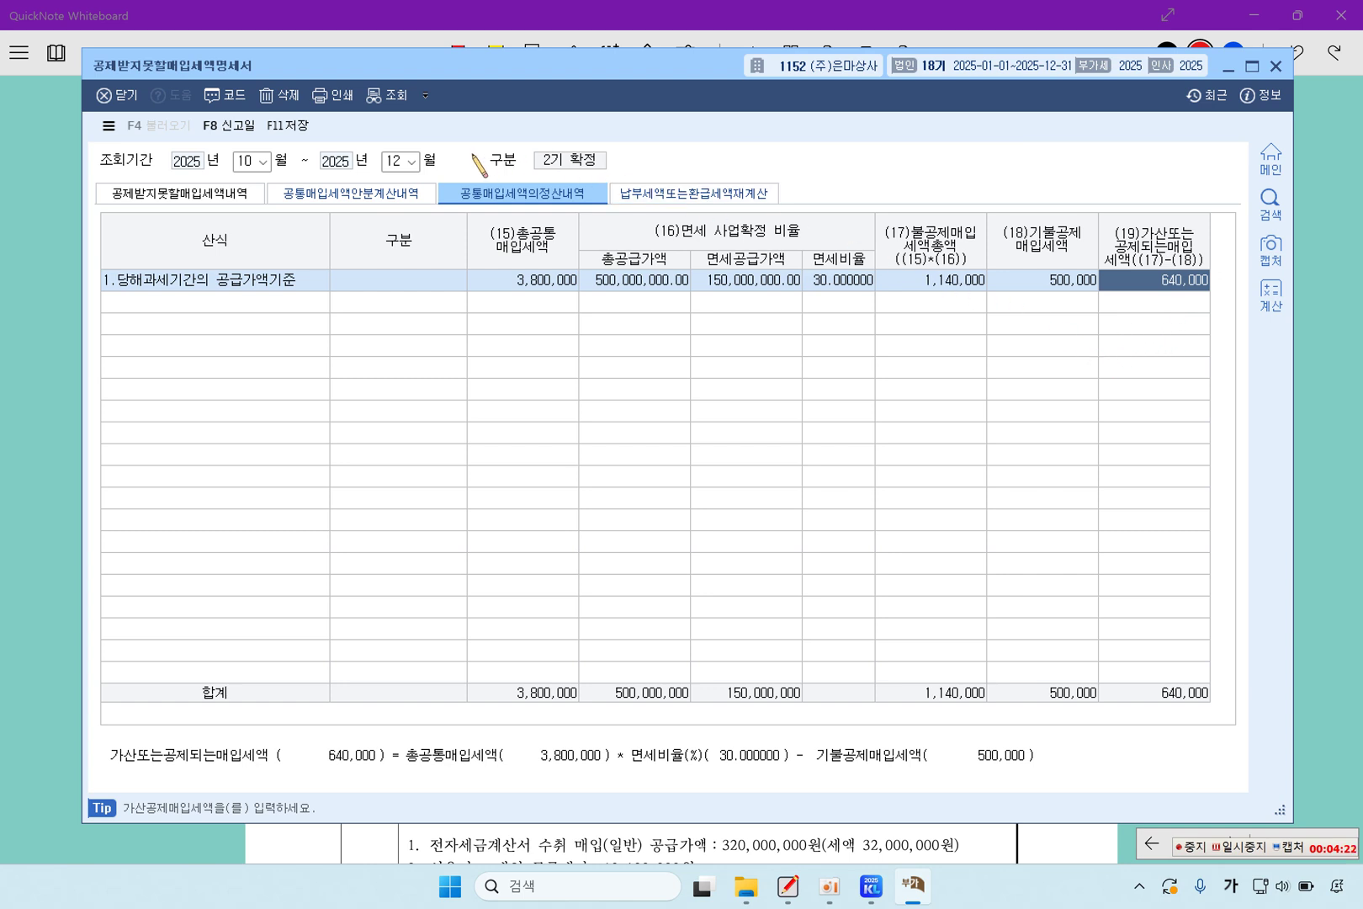
pyautogui.click(303, 124)
# Step: Review the 면세사업등 관련 row in 공제받지못할매입세액내역, the 공통매입세액안분계산내역 page, and the amounts in the 공통매입세액의정산내역 row
pyautogui.click(173, 195)
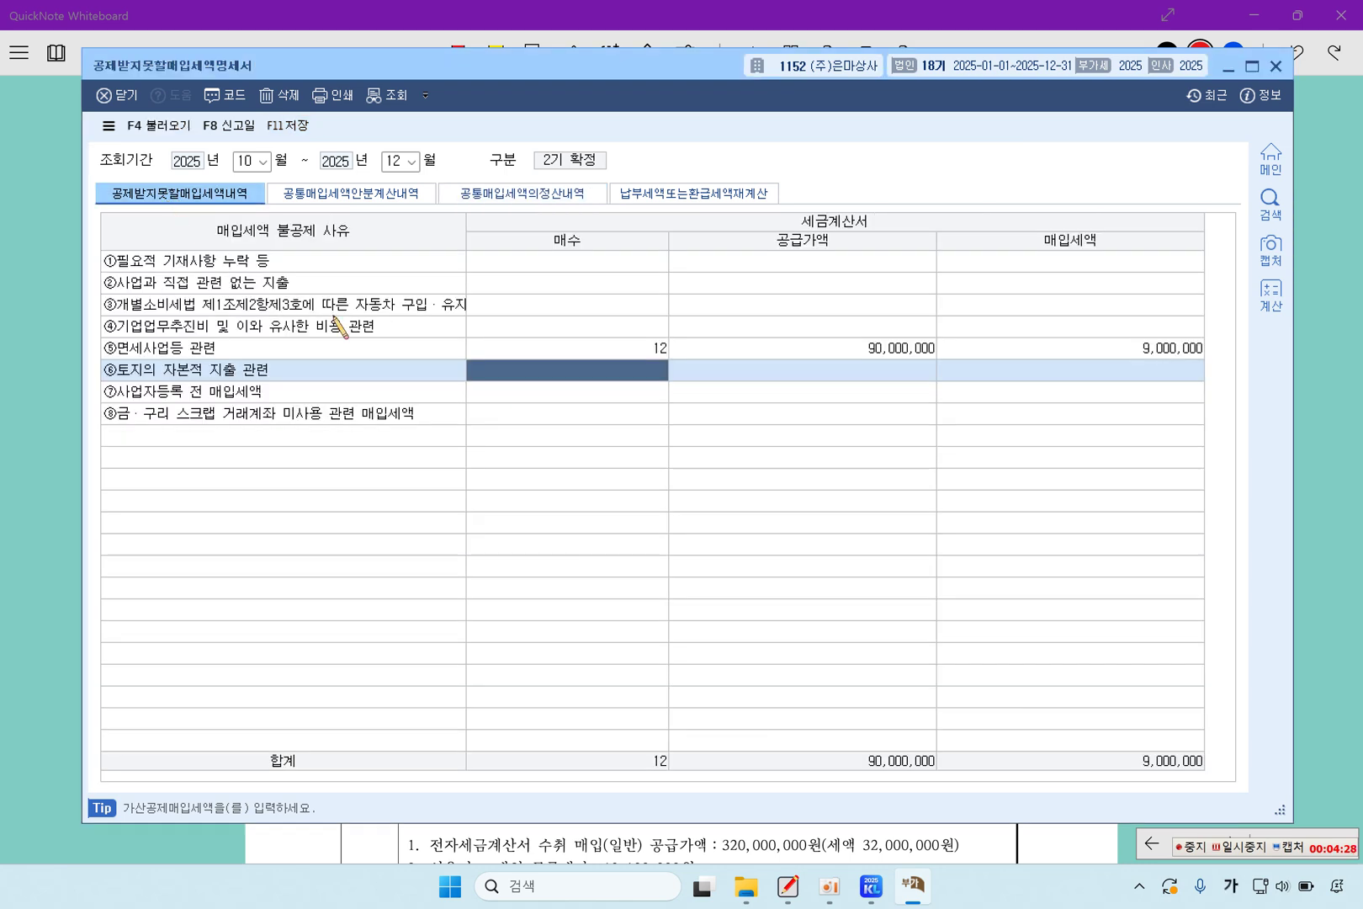
pyautogui.click(909, 352)
pyautogui.click(1061, 352)
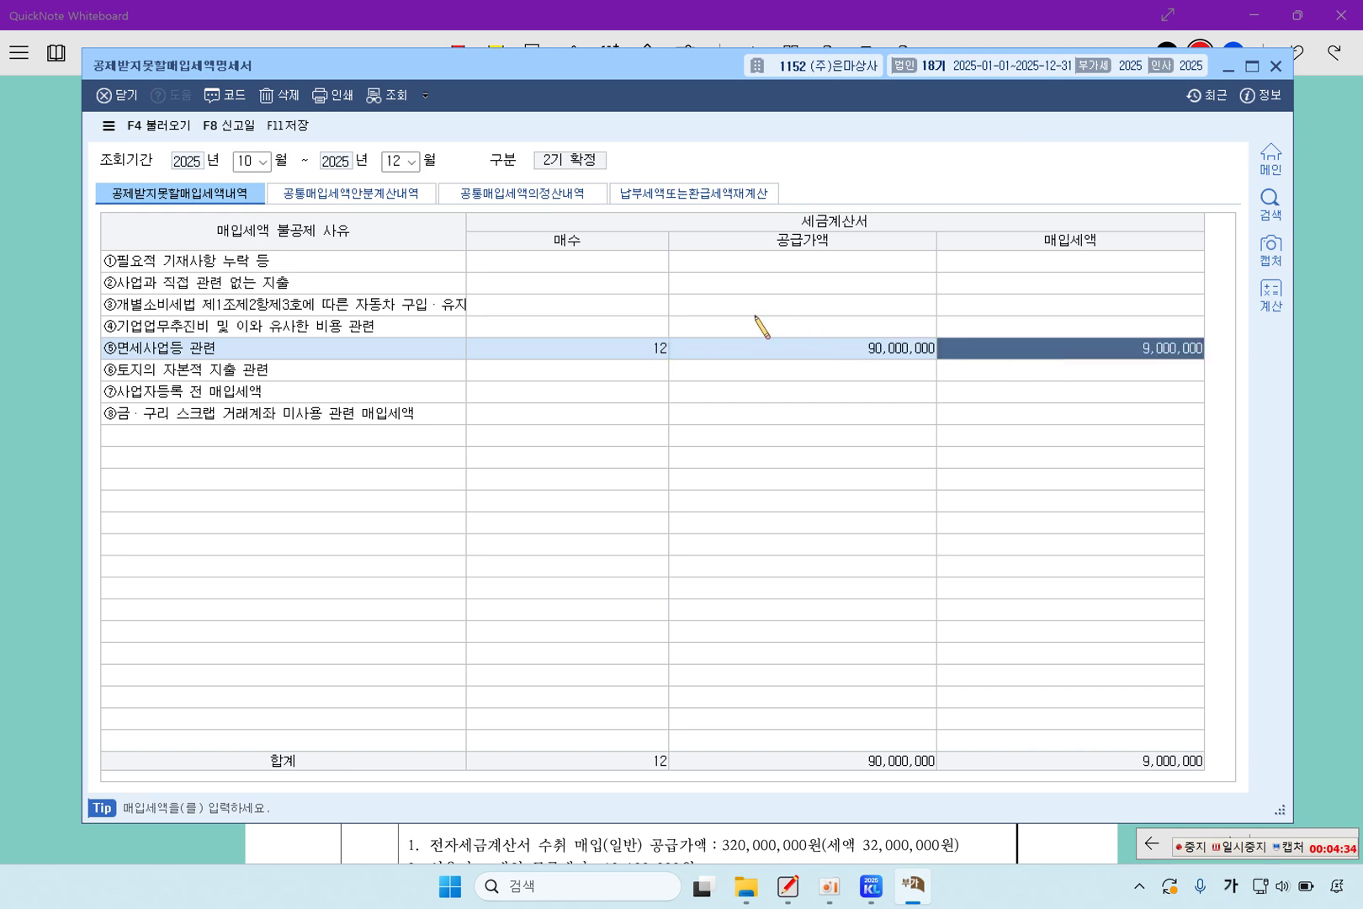
pyautogui.click(372, 196)
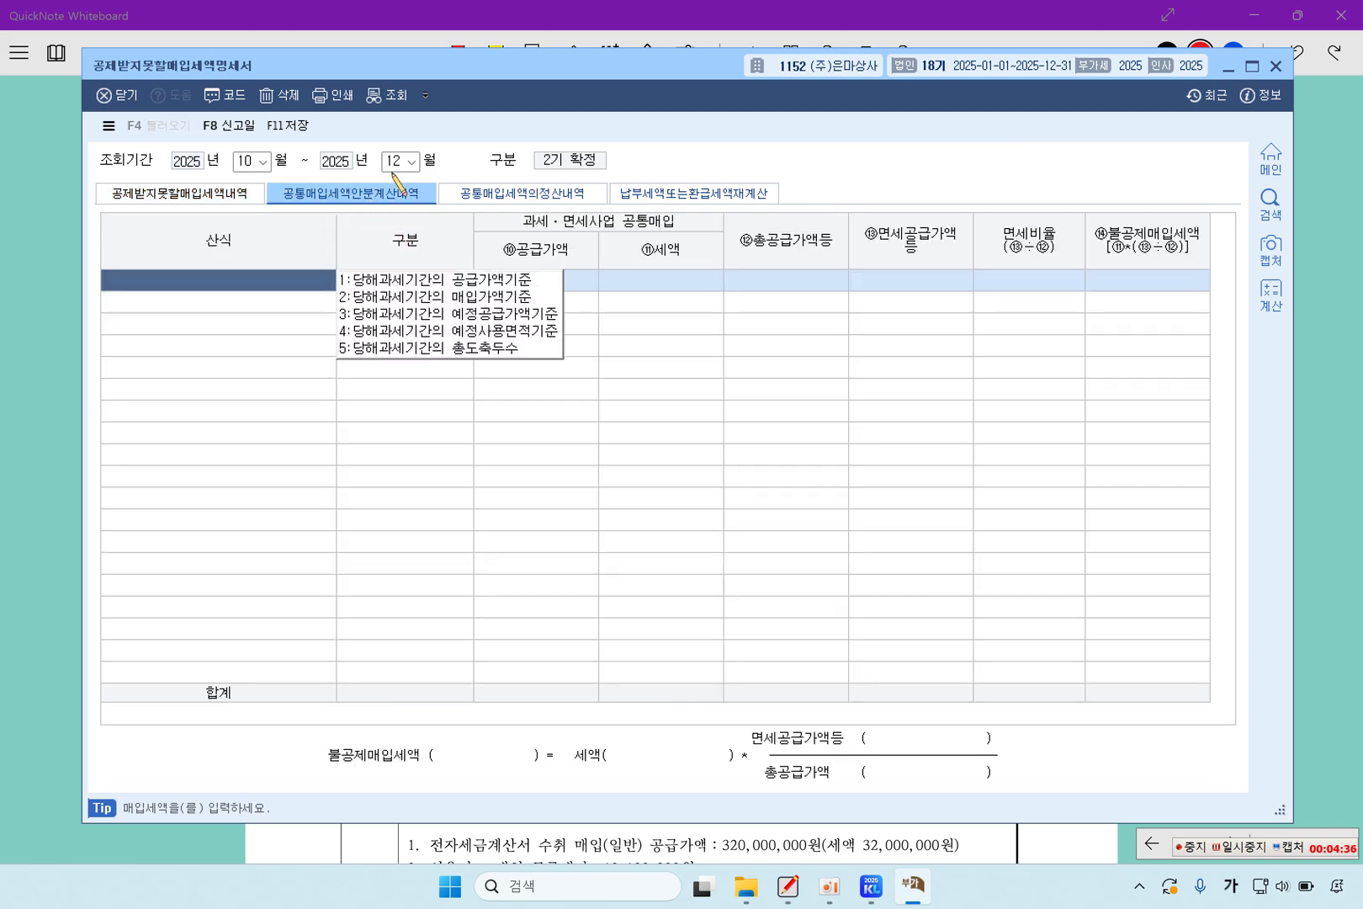
pyautogui.click(551, 200)
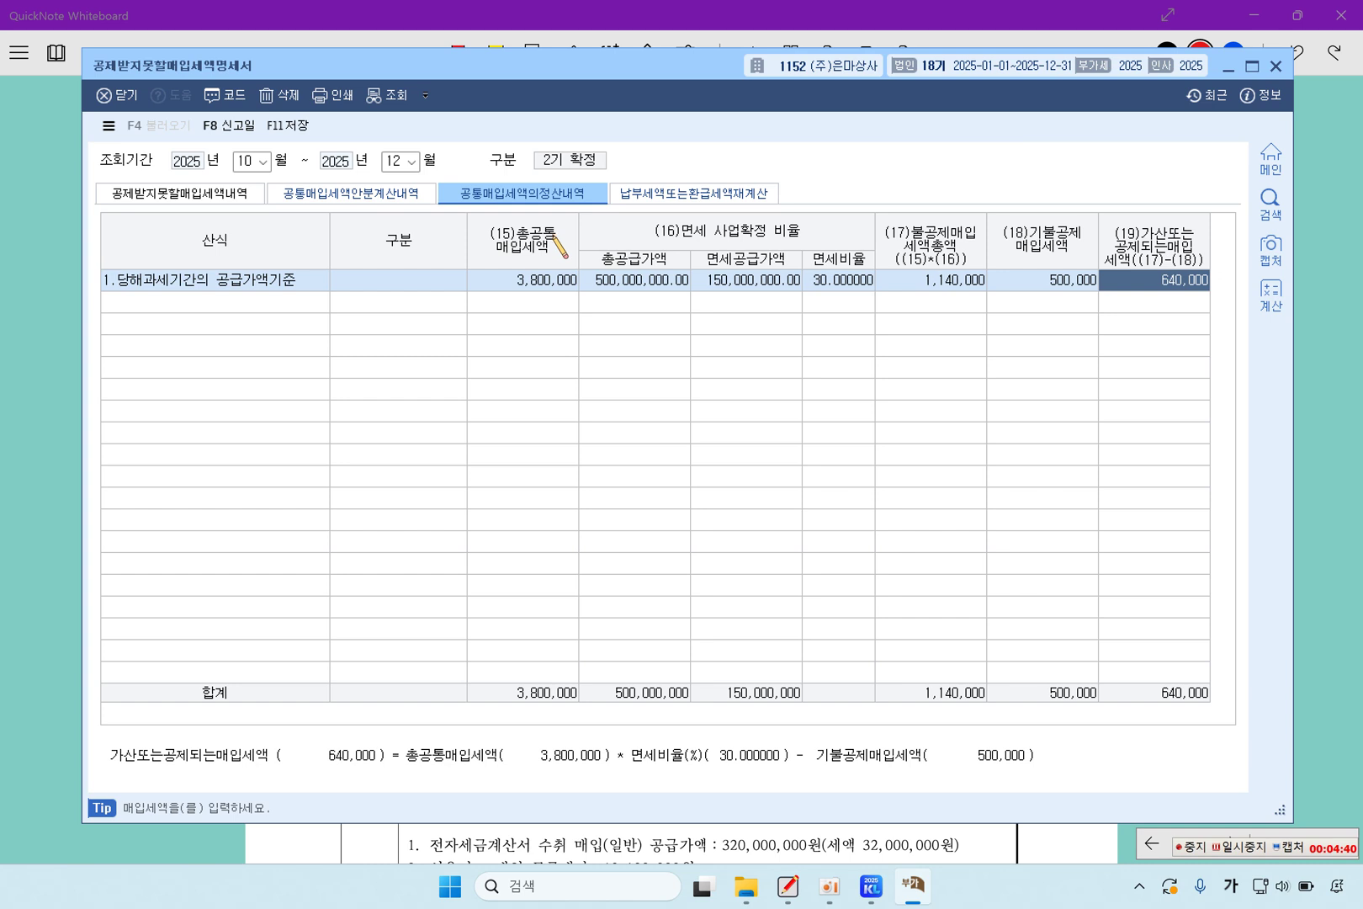
pyautogui.click(576, 281)
pyautogui.click(637, 287)
pyautogui.click(750, 286)
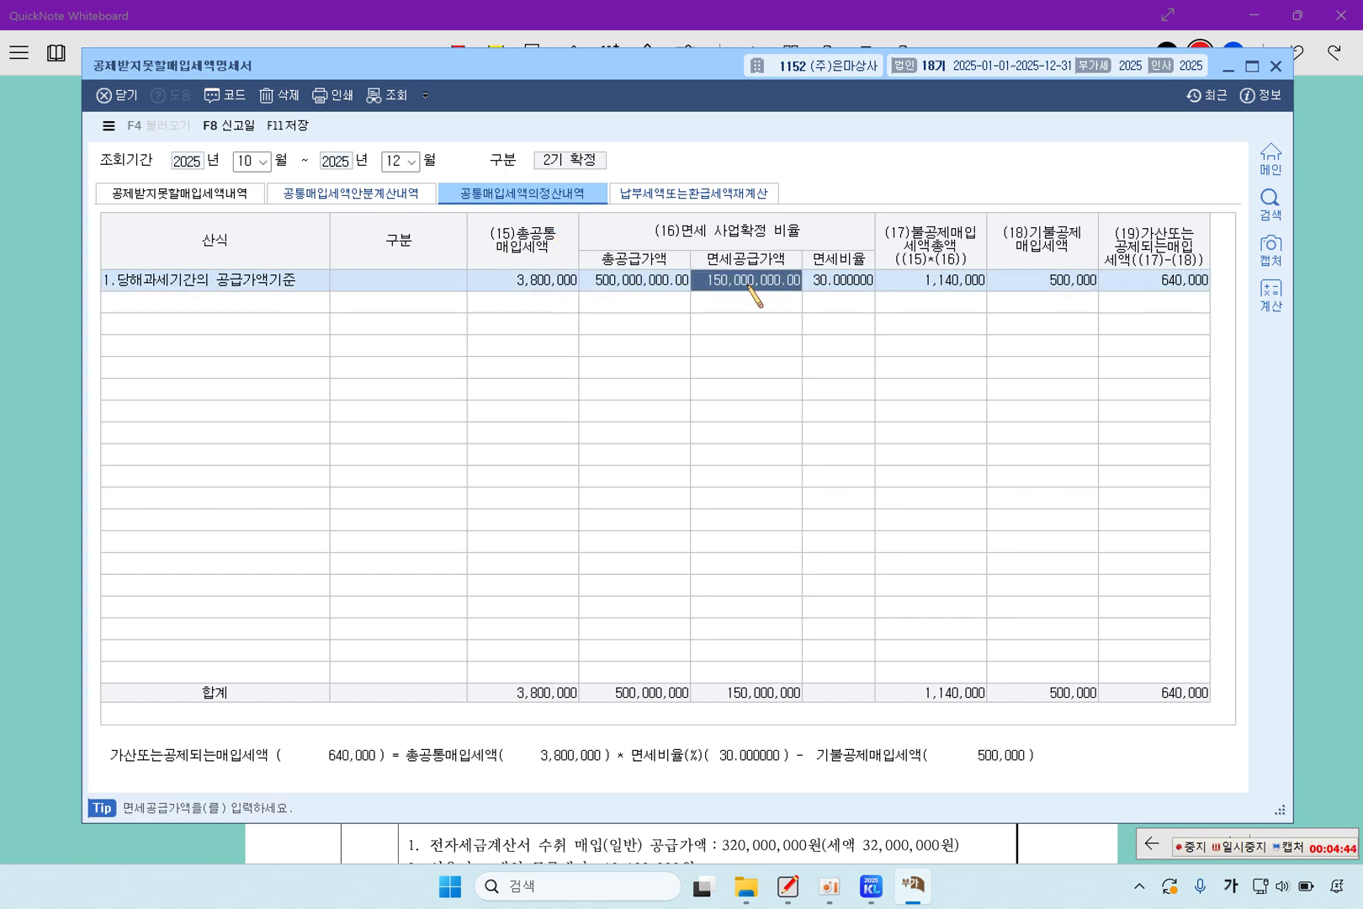
pyautogui.click(525, 277)
pyautogui.click(636, 285)
pyautogui.click(728, 288)
pyautogui.click(1070, 288)
pyautogui.click(1159, 300)
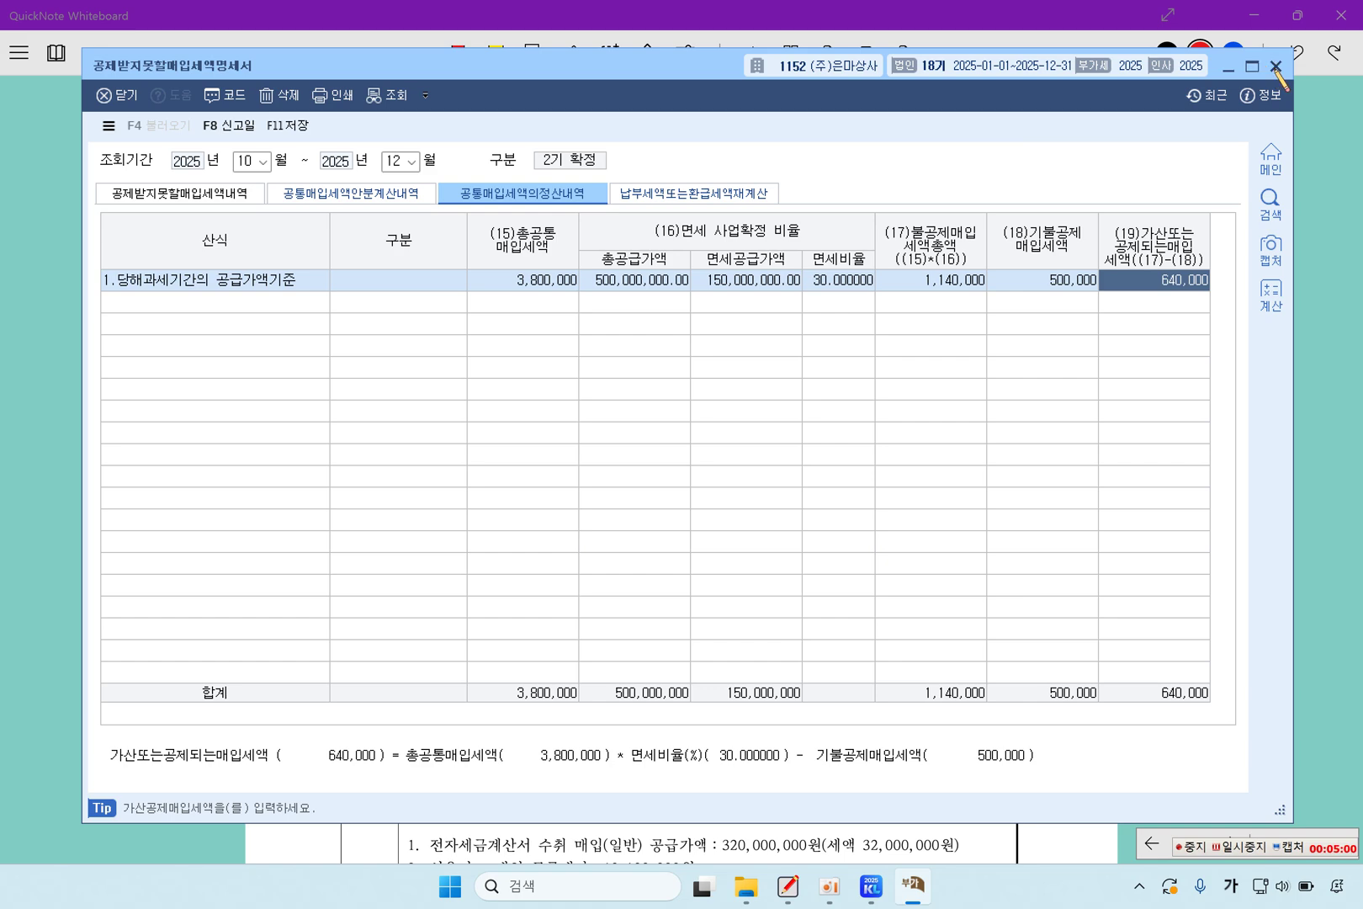
# Step: Close the statement and, on the whiteboard, highlight problem [2]'s 제1기 확정신고 period, 신고서 작성 instruction and 과세표준명세 작성은 생략 in yellow
pyautogui.click(1276, 66)
pyautogui.scroll(-1, 936, 526)
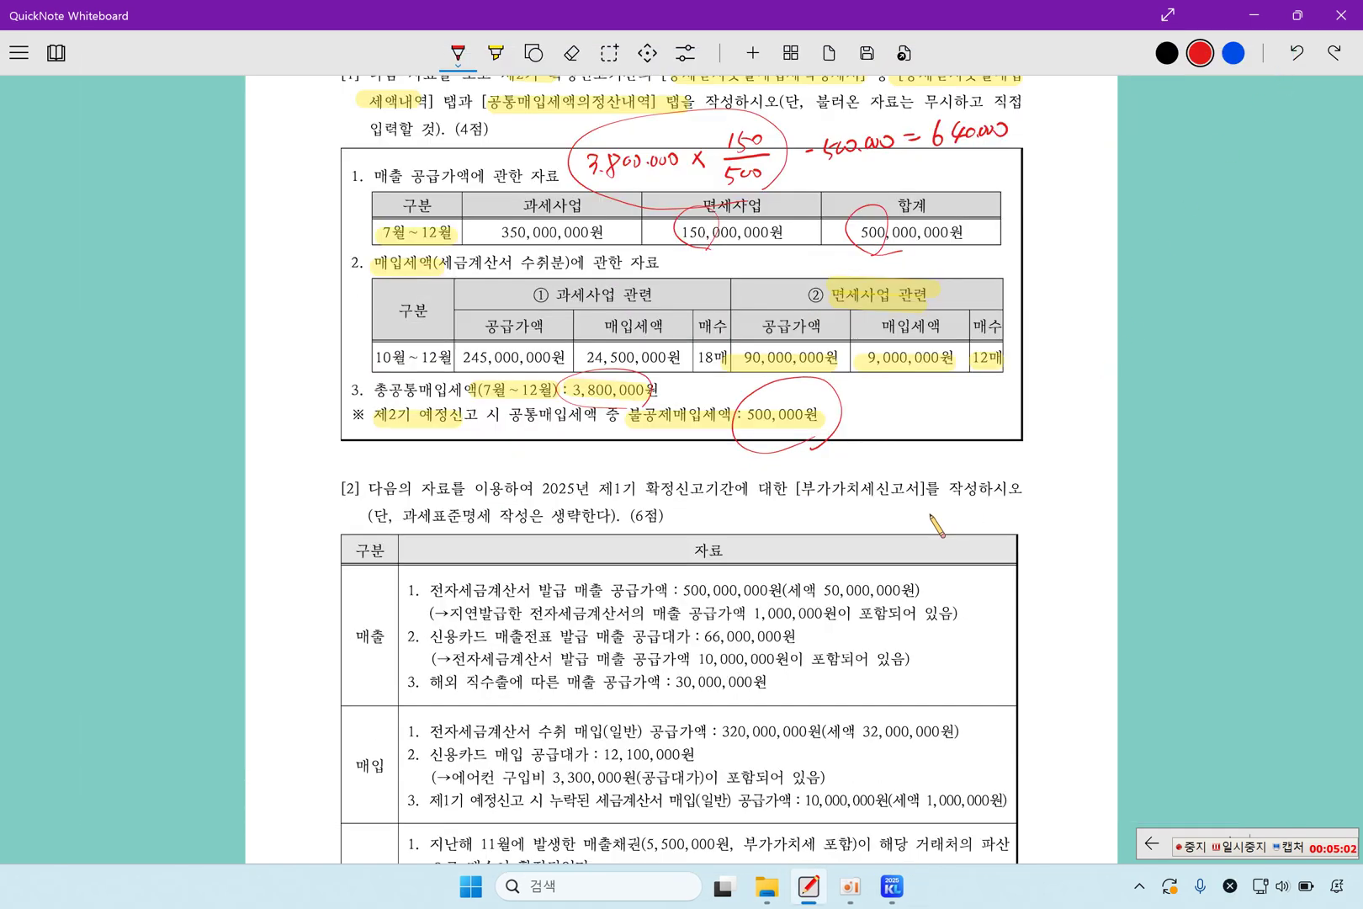
pyautogui.scroll(-2, 936, 526)
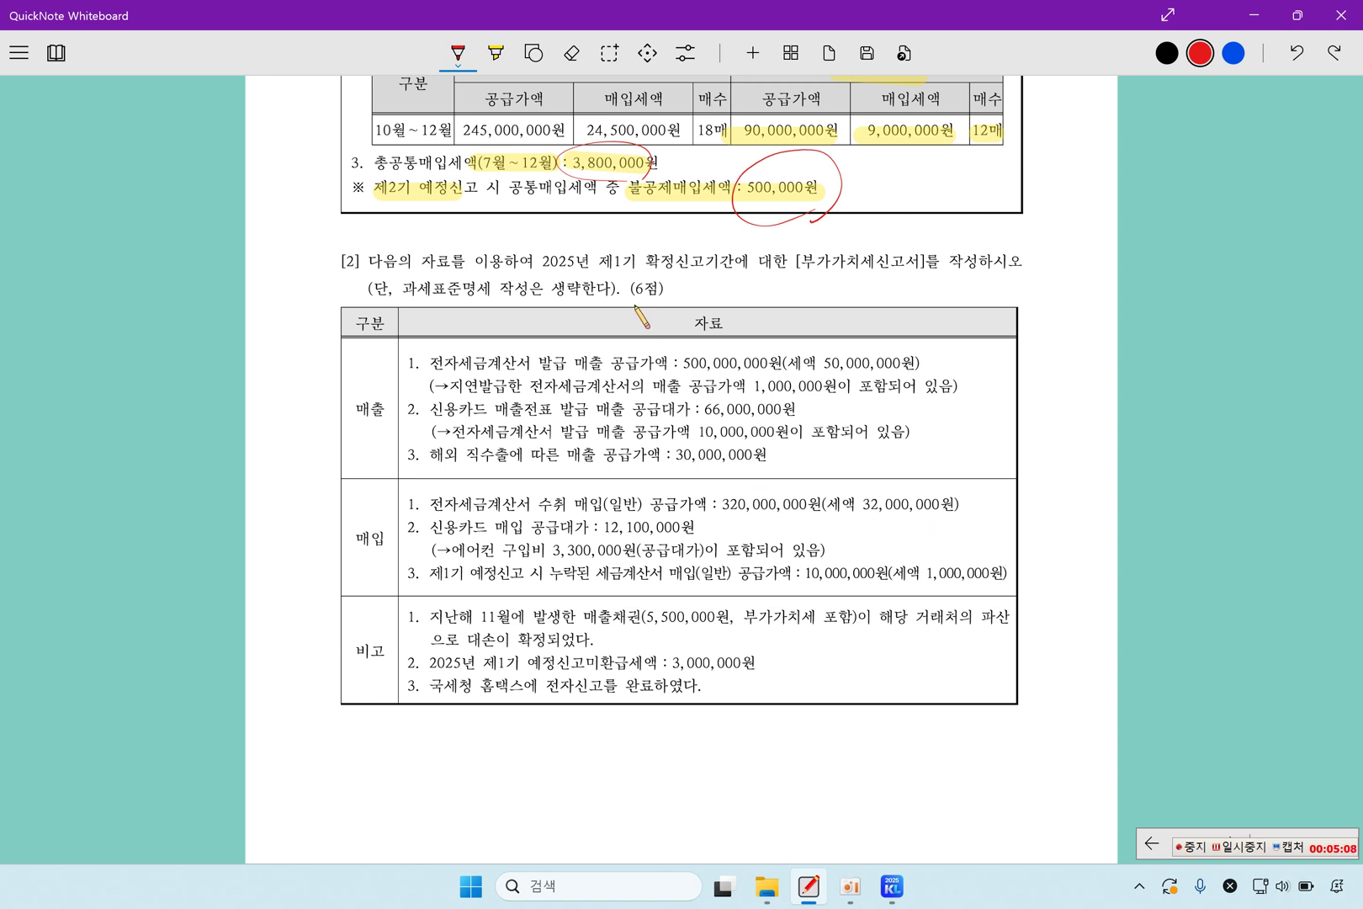
pyautogui.click(496, 53)
pyautogui.moveTo(603, 261); pyautogui.dragTo(690, 261)
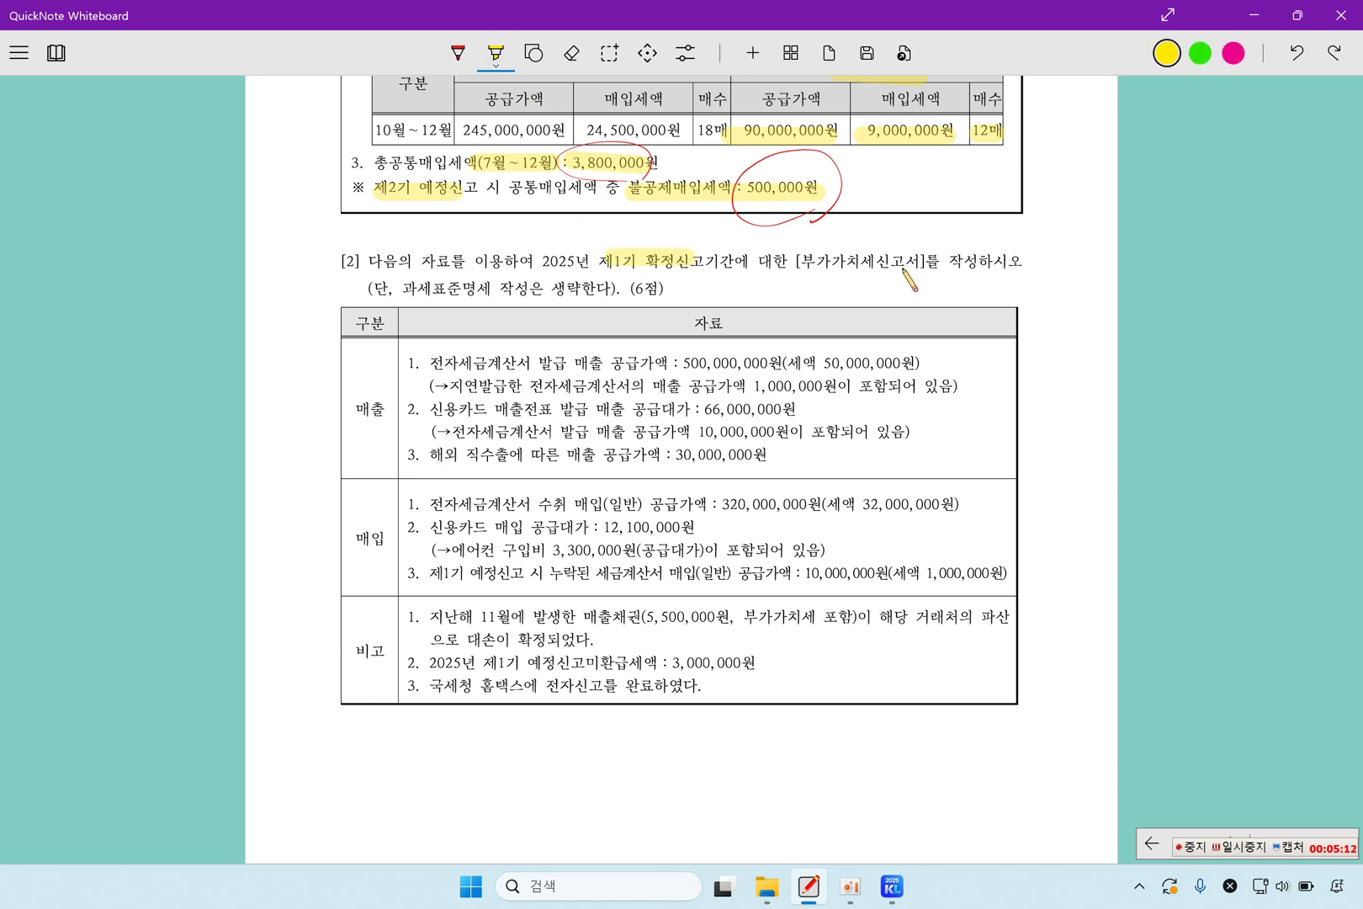
pyautogui.moveTo(865, 263); pyautogui.dragTo(1001, 260)
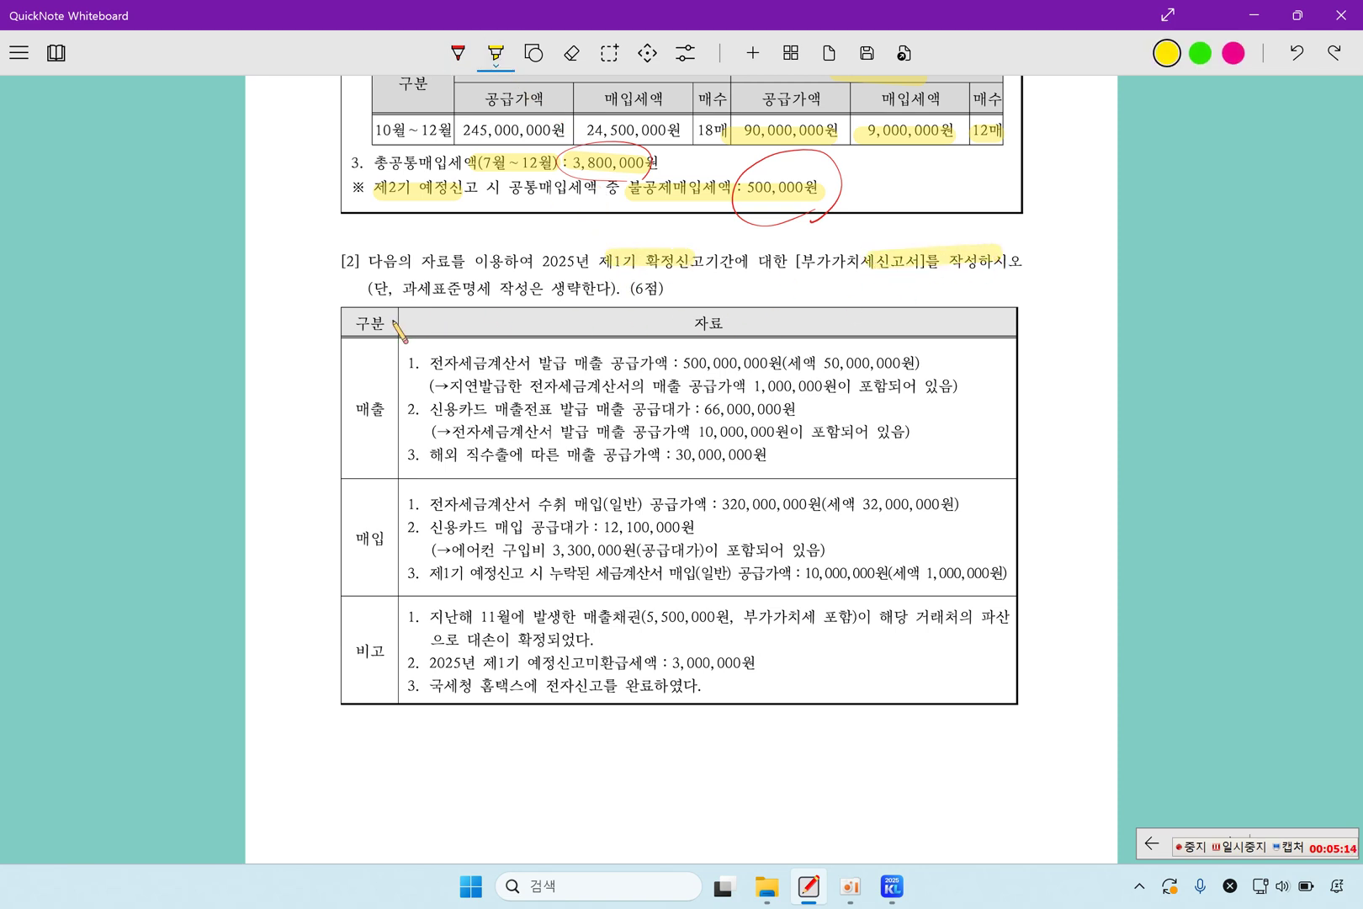
pyautogui.moveTo(419, 288); pyautogui.dragTo(584, 288)
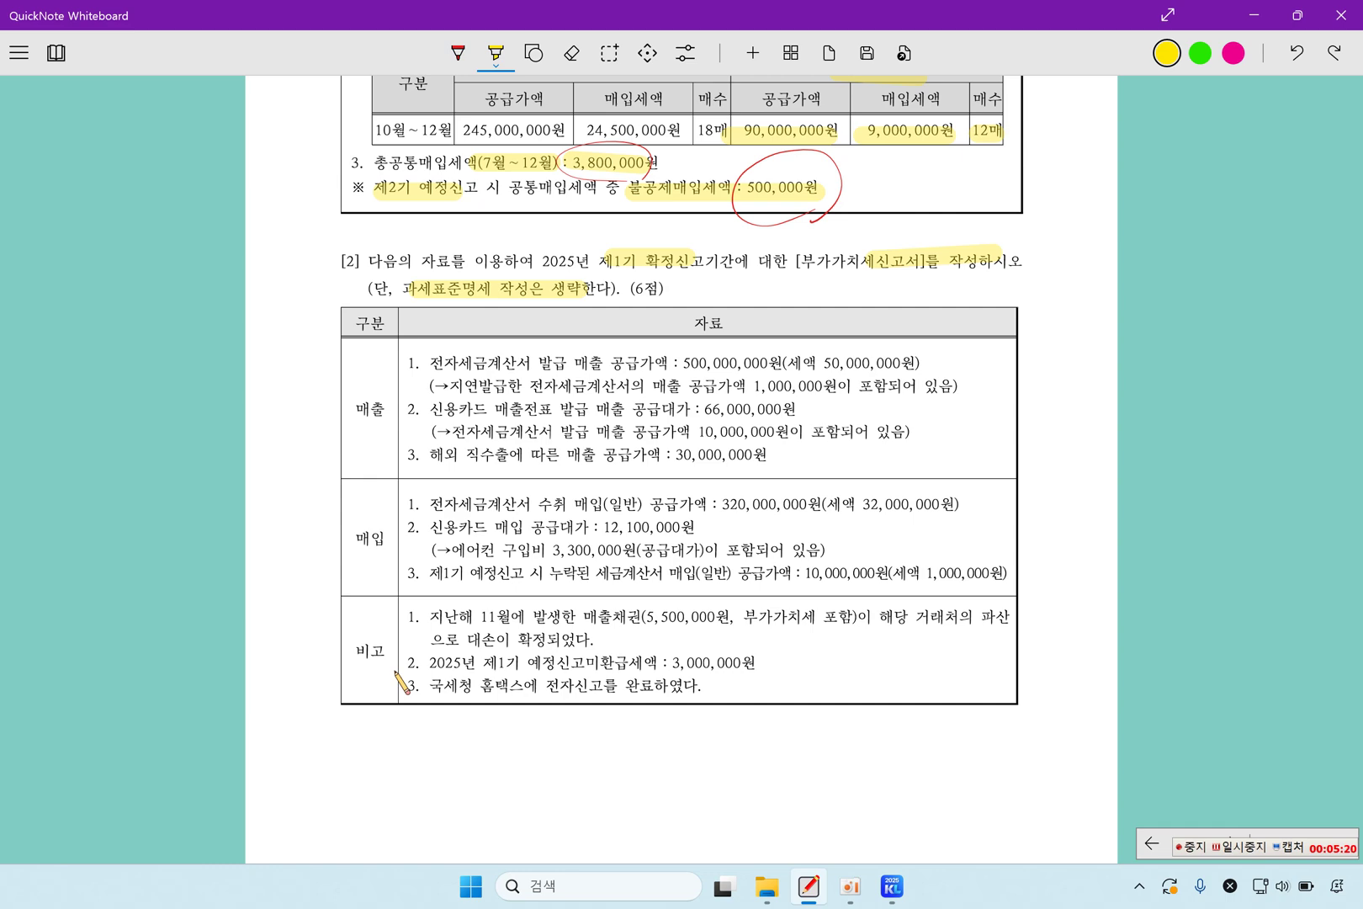
# Step: Switch to KcLep and open the 부가가치세신고서 for the period April to June 2025
pyautogui.click(892, 886)
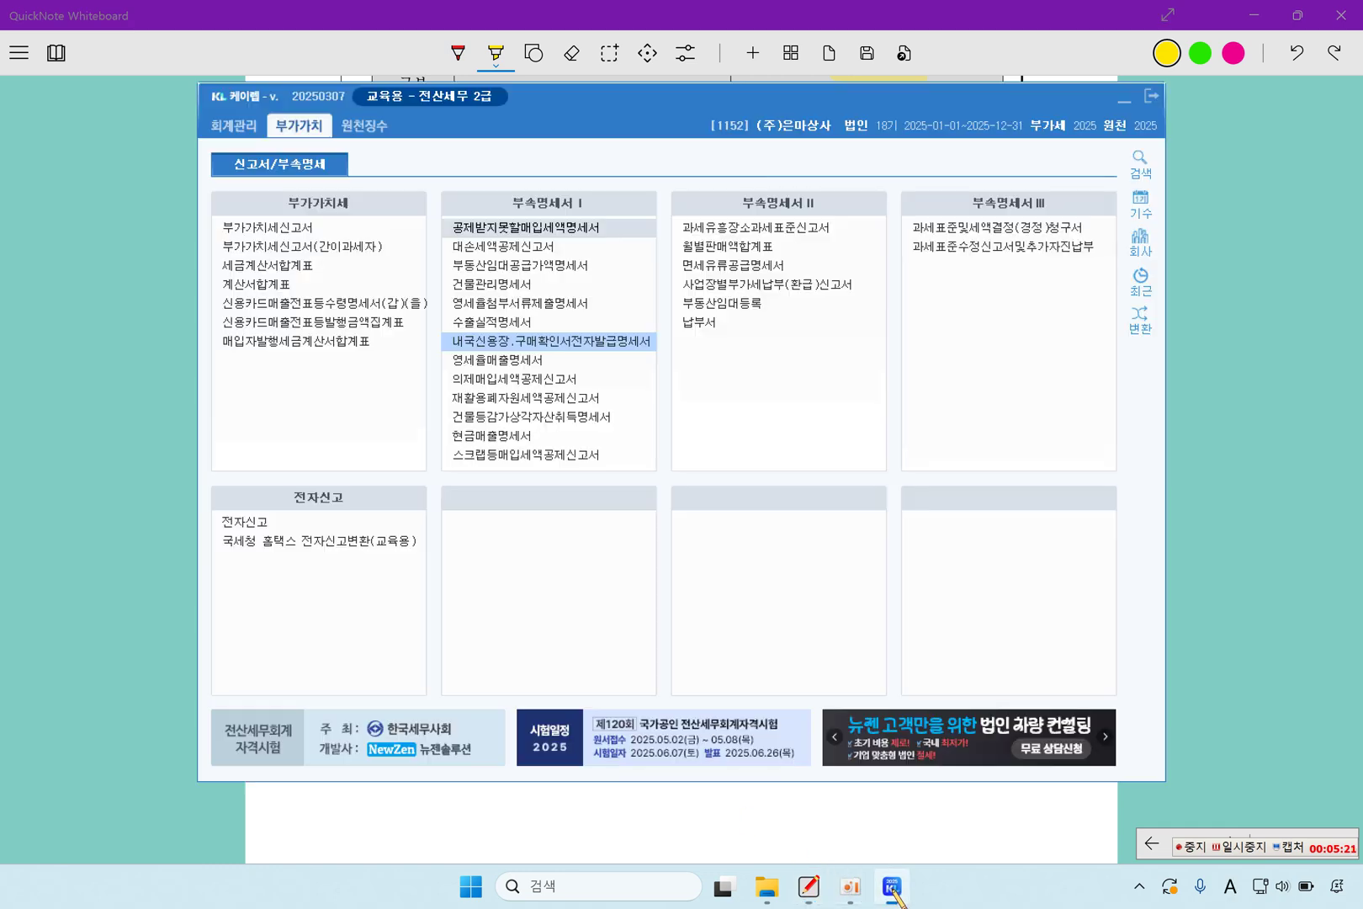
pyautogui.click(287, 234)
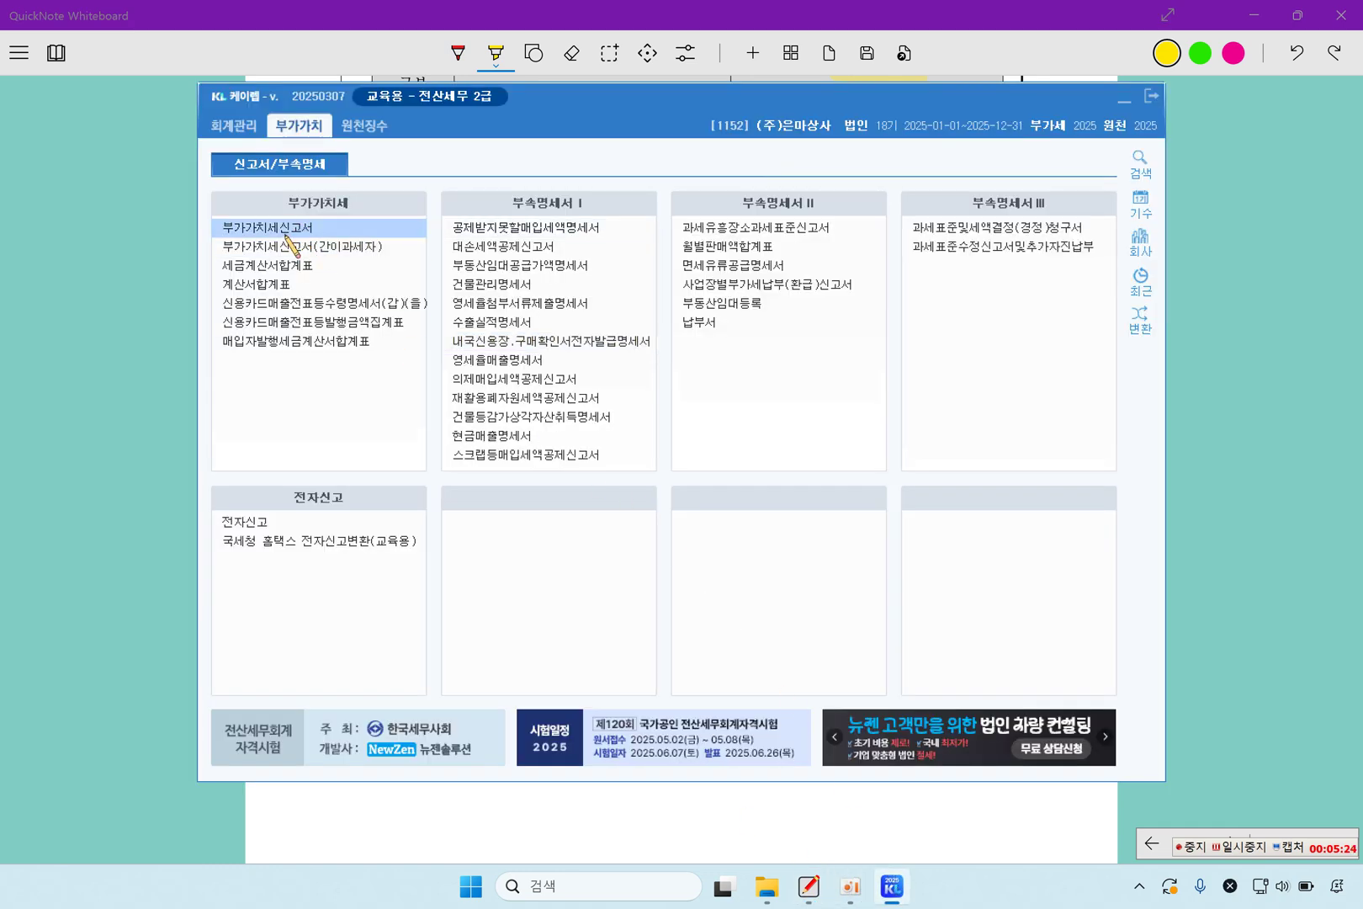
pyautogui.doubleClick(287, 231)
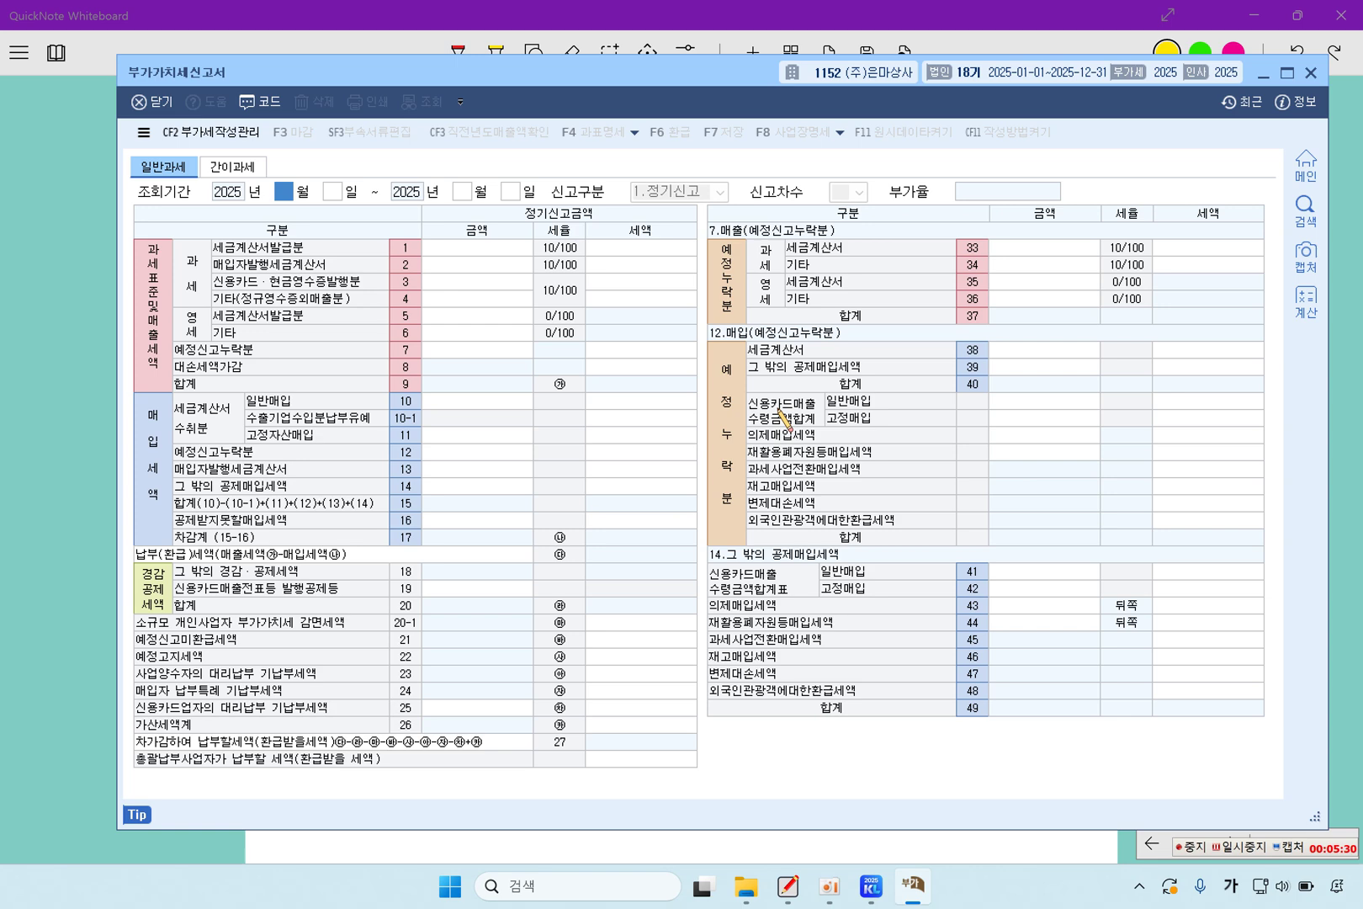
pyautogui.write('4')
pyautogui.press('Return')
pyautogui.write('6')
pyautogui.press('Return')
pyautogui.press('Return')
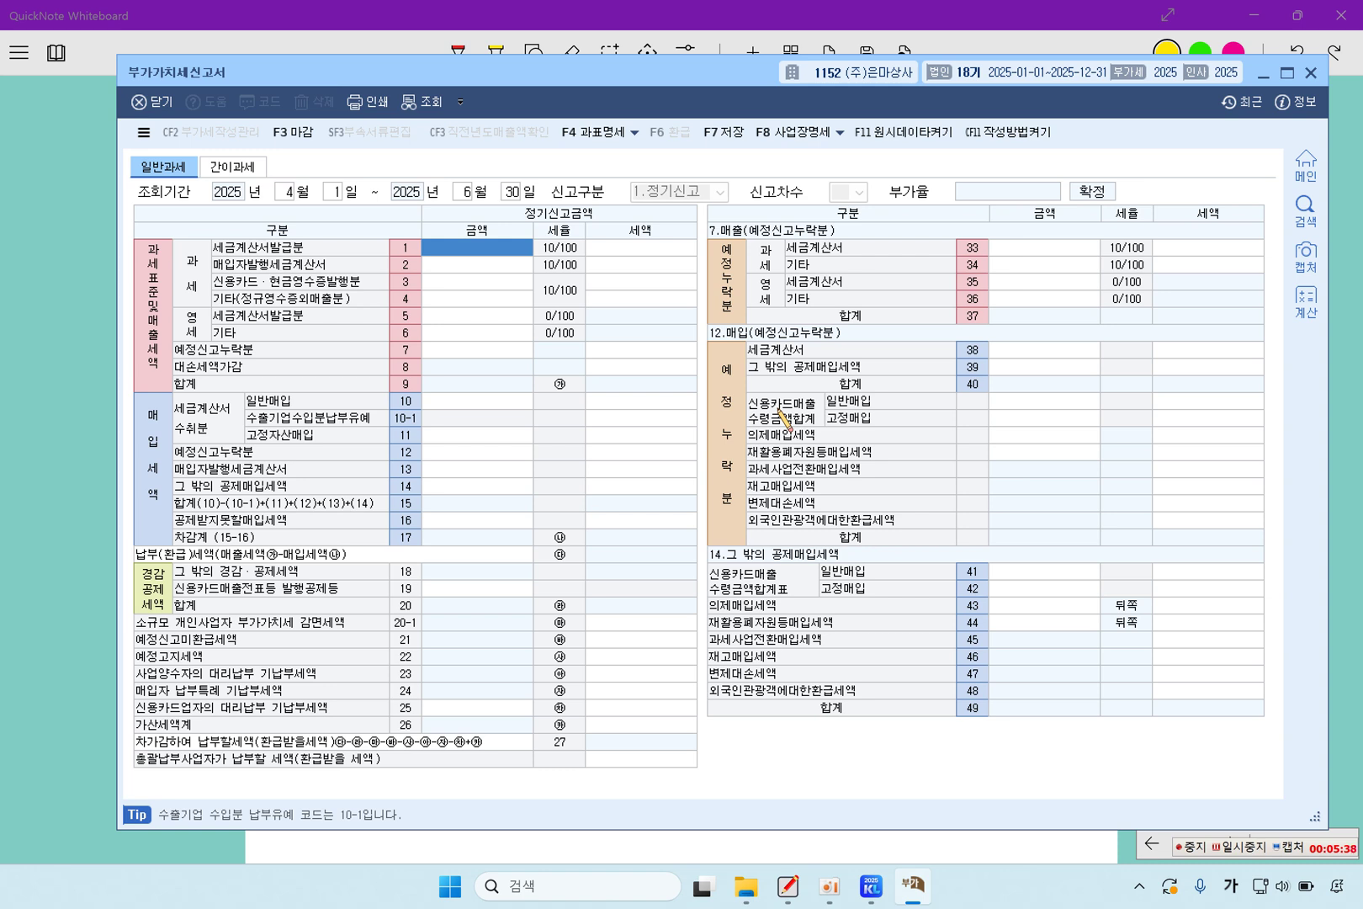
# Step: Enter 500,000,000 as the taxable 세금계산서발급분 sales amount in line 1 of the return
pyautogui.write('500000000')
pyautogui.press('Return')
pyautogui.press('Return')
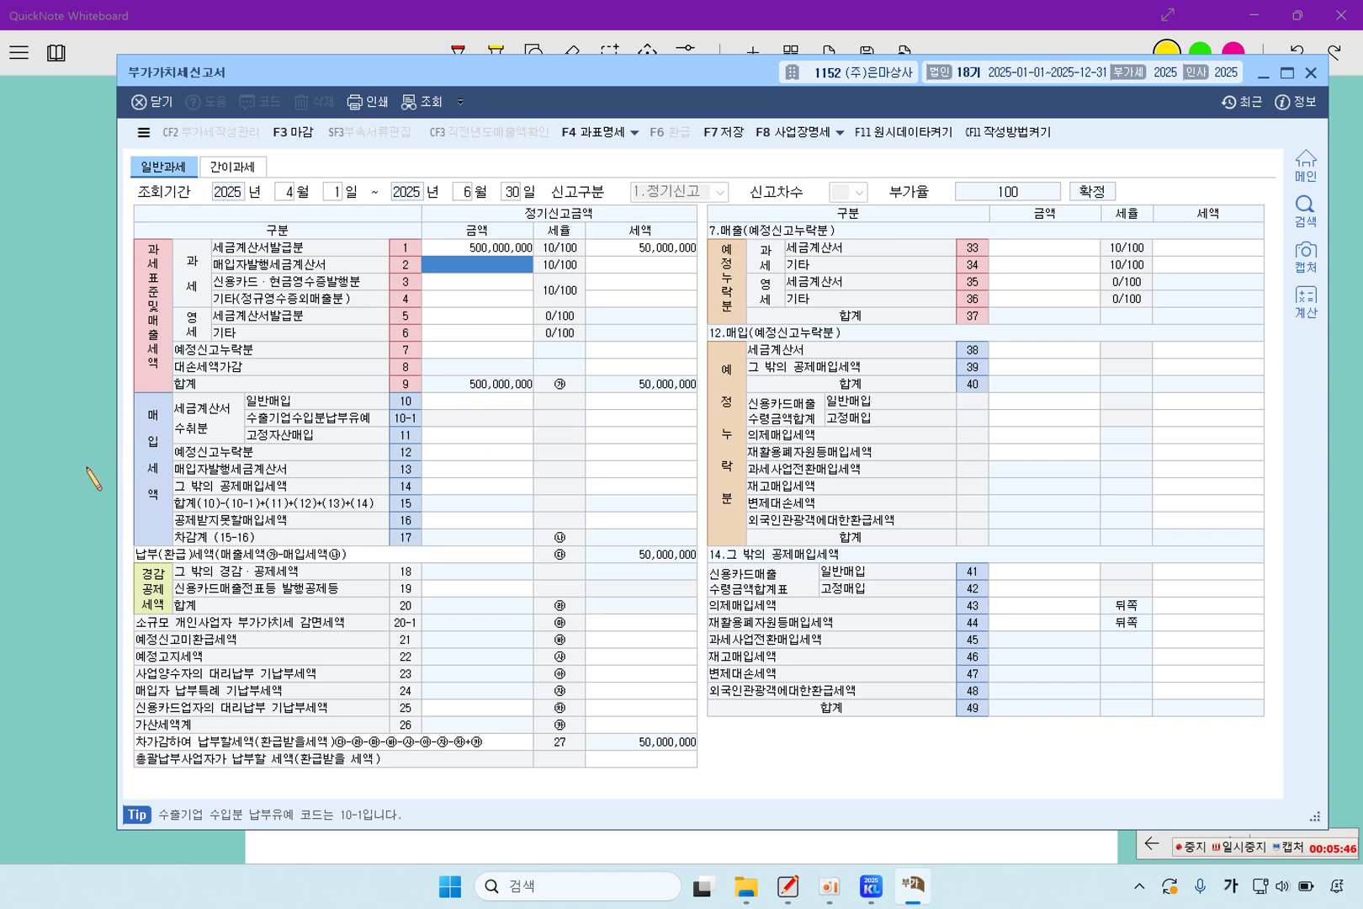
# Step: Return to the whiteboard and highlight 지연발급 and 1,000,000원 under sales item 1 of problem [2]
pyautogui.moveTo(413, 74); pyautogui.dragTo(376, 72)
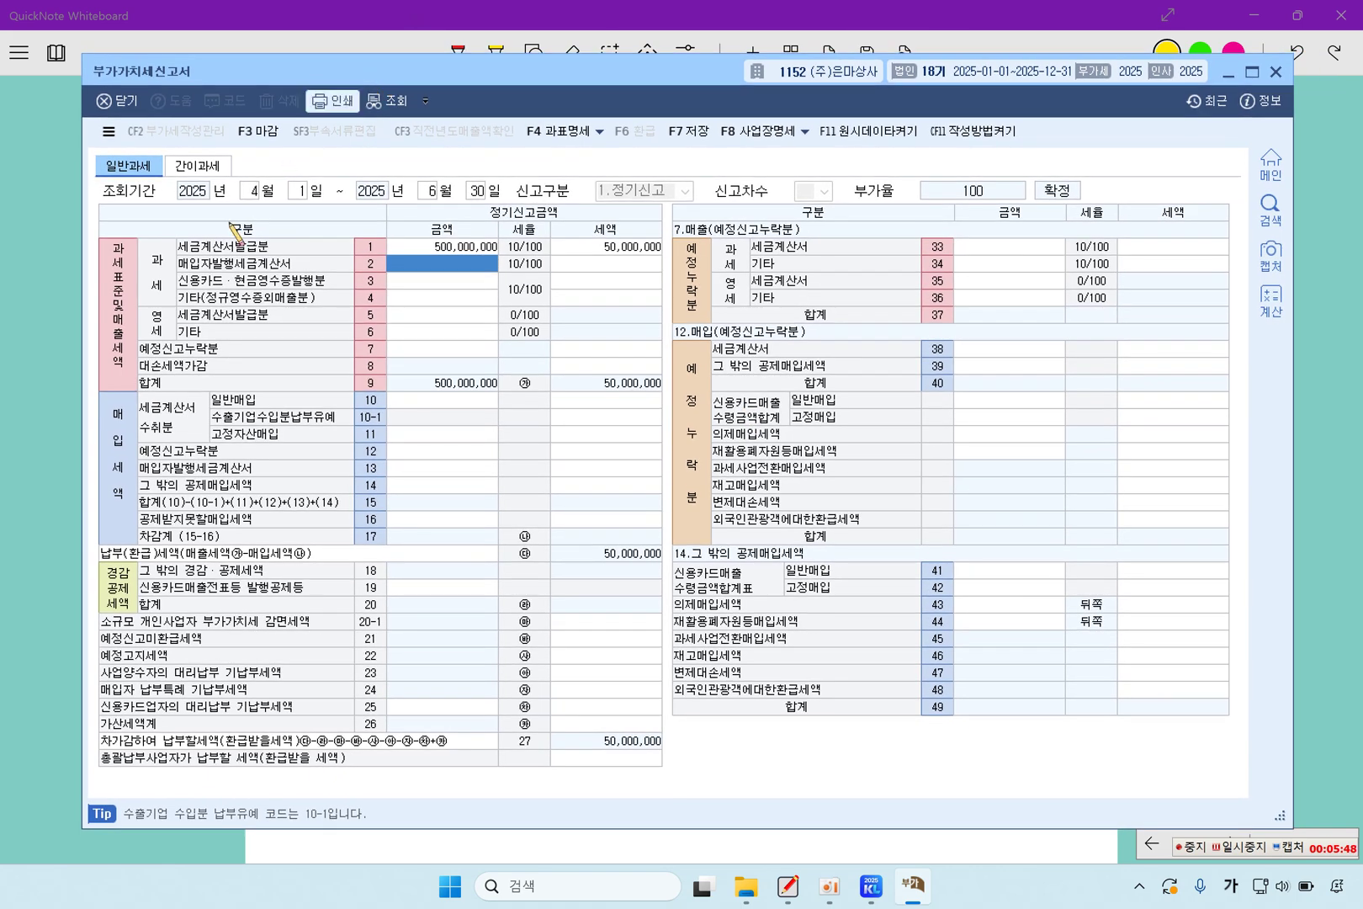
pyautogui.click(38, 420)
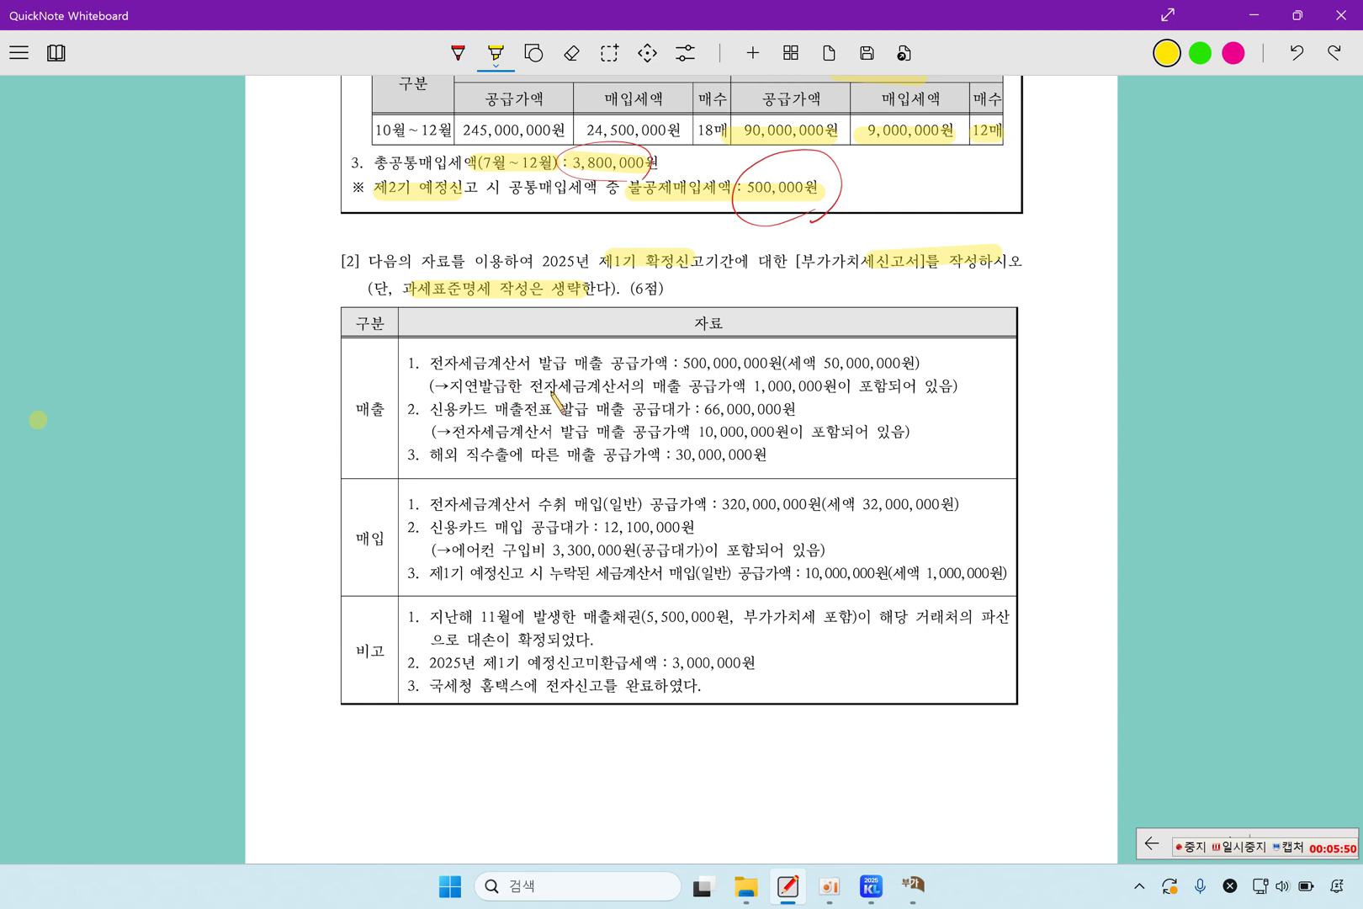
pyautogui.moveTo(451, 385); pyautogui.dragTo(520, 384)
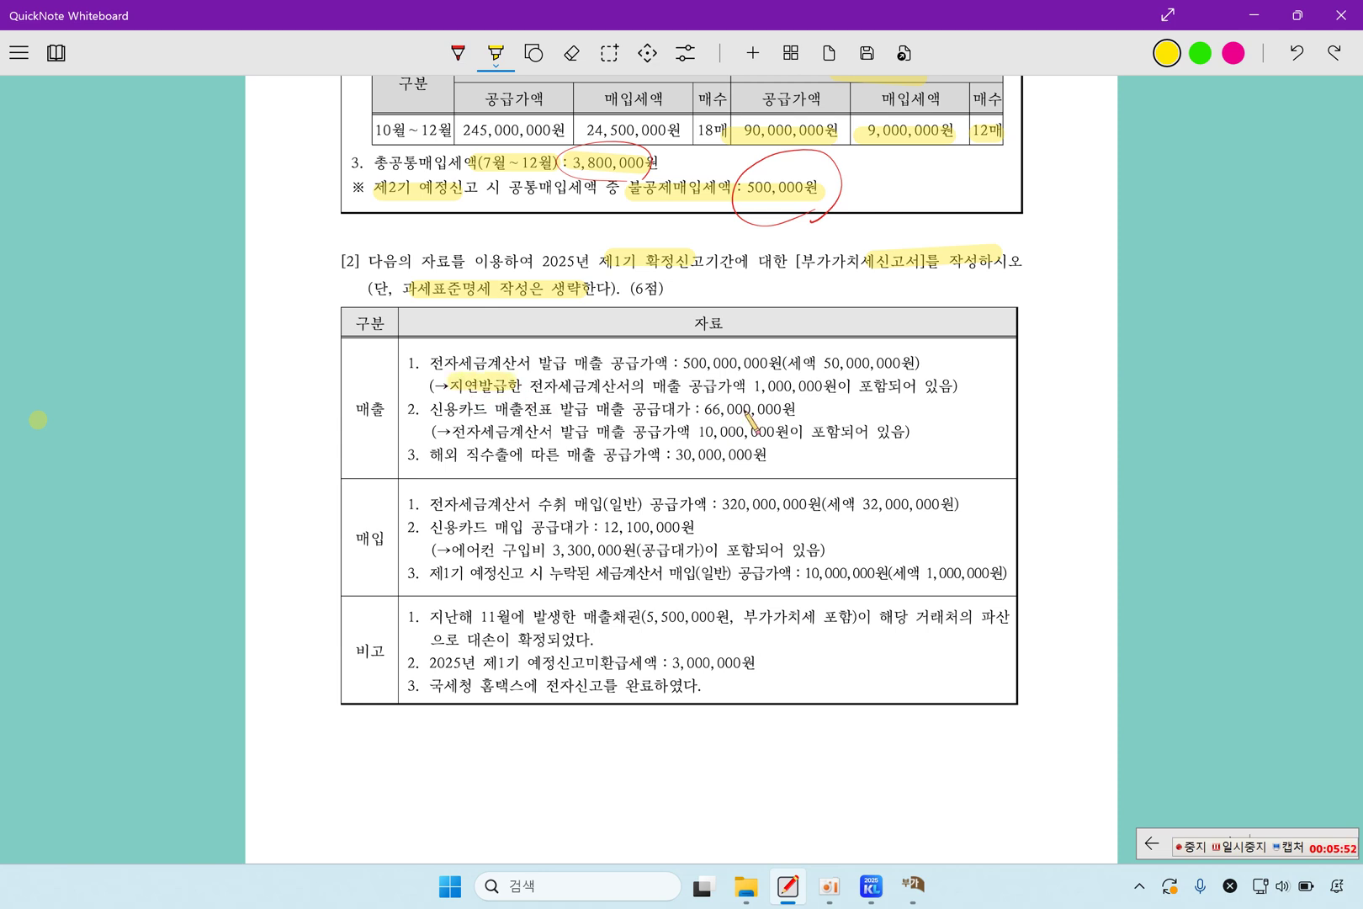
pyautogui.moveTo(752, 385); pyautogui.dragTo(837, 385)
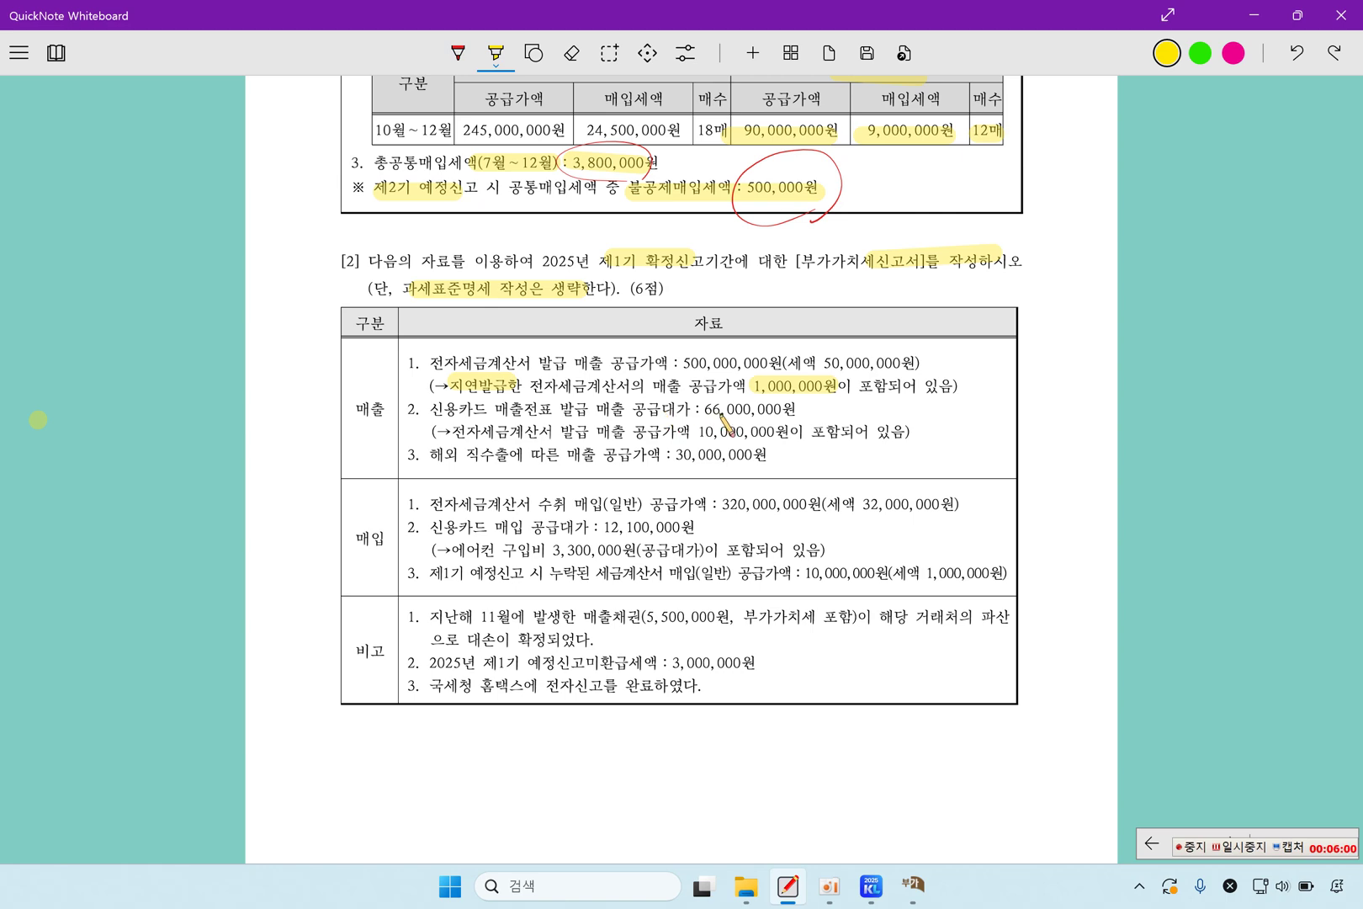
# Step: Switch back to the VAT return and enter 60,000,000 as the 신용카드·현금영수증발행분 amount in line 3
pyautogui.click(935, 906)
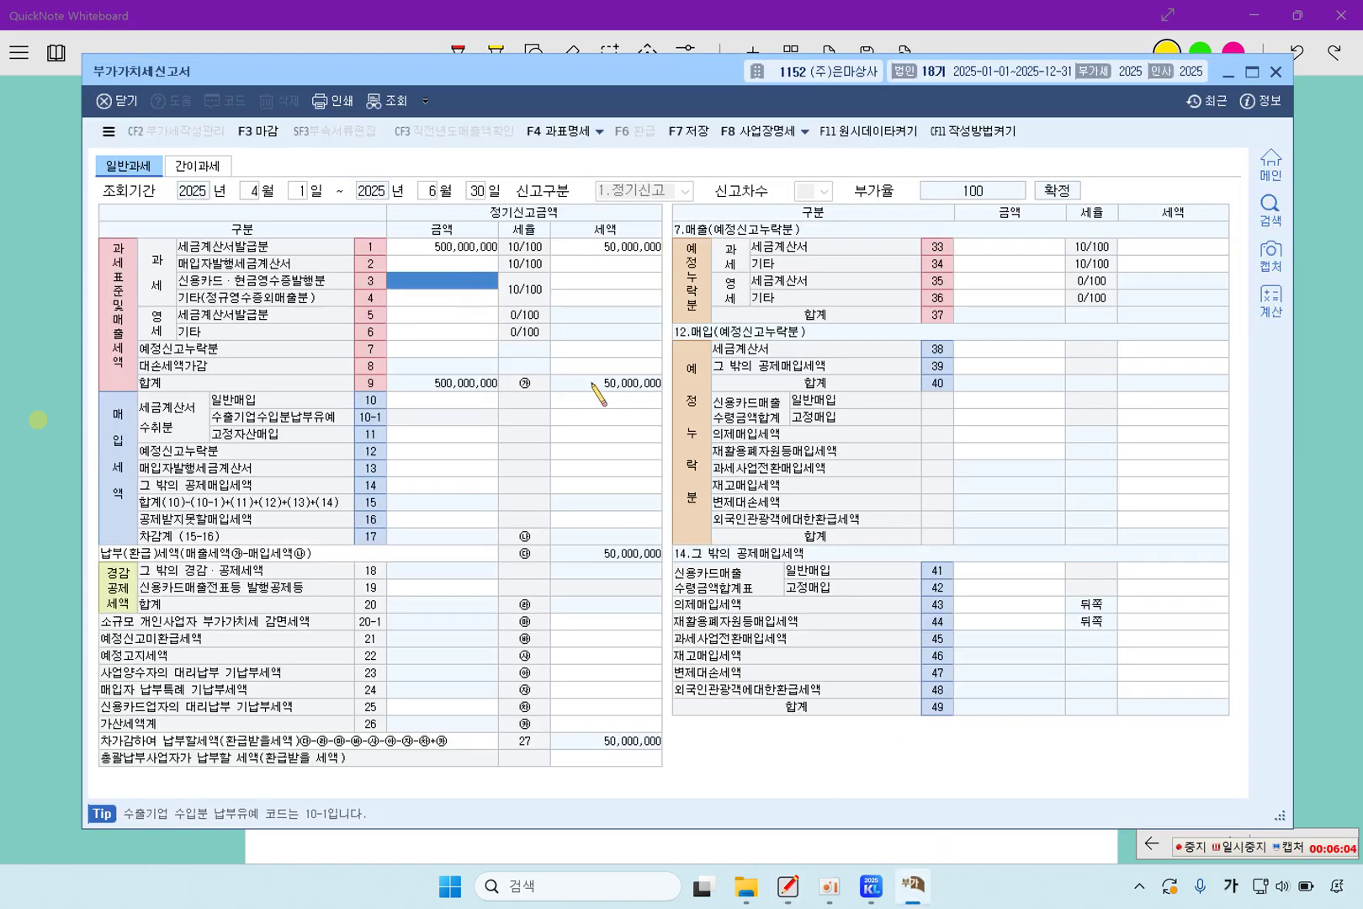
pyautogui.write('60000000')
pyautogui.press('Return')
pyautogui.press('Return')
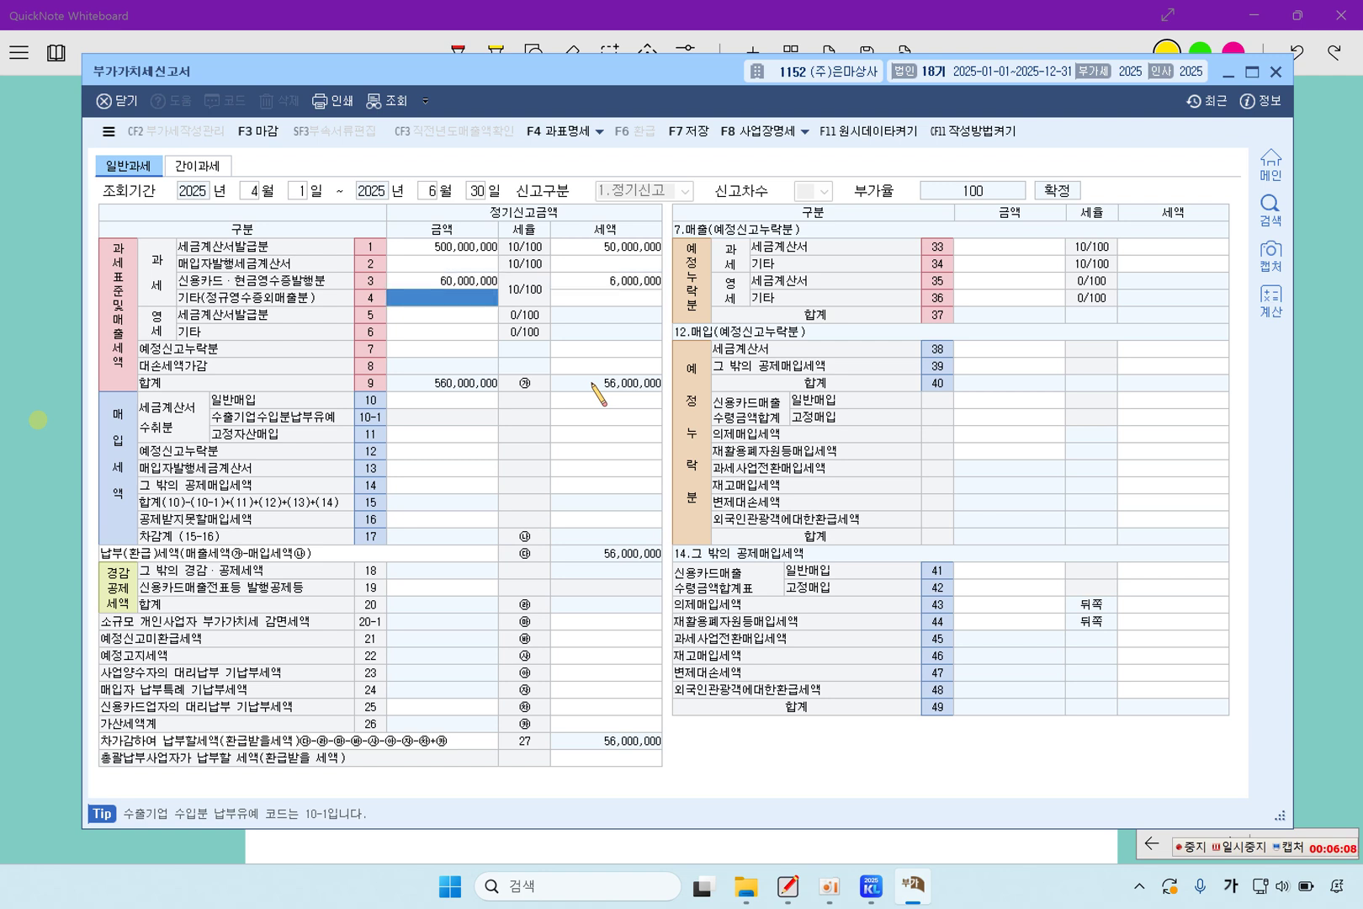
# Step: On the whiteboard, highlight 전자세금계산서 발급 and 10,000,000원 under sales item 2, plus 500,000,000원 in sales item 1
pyautogui.click(14, 502)
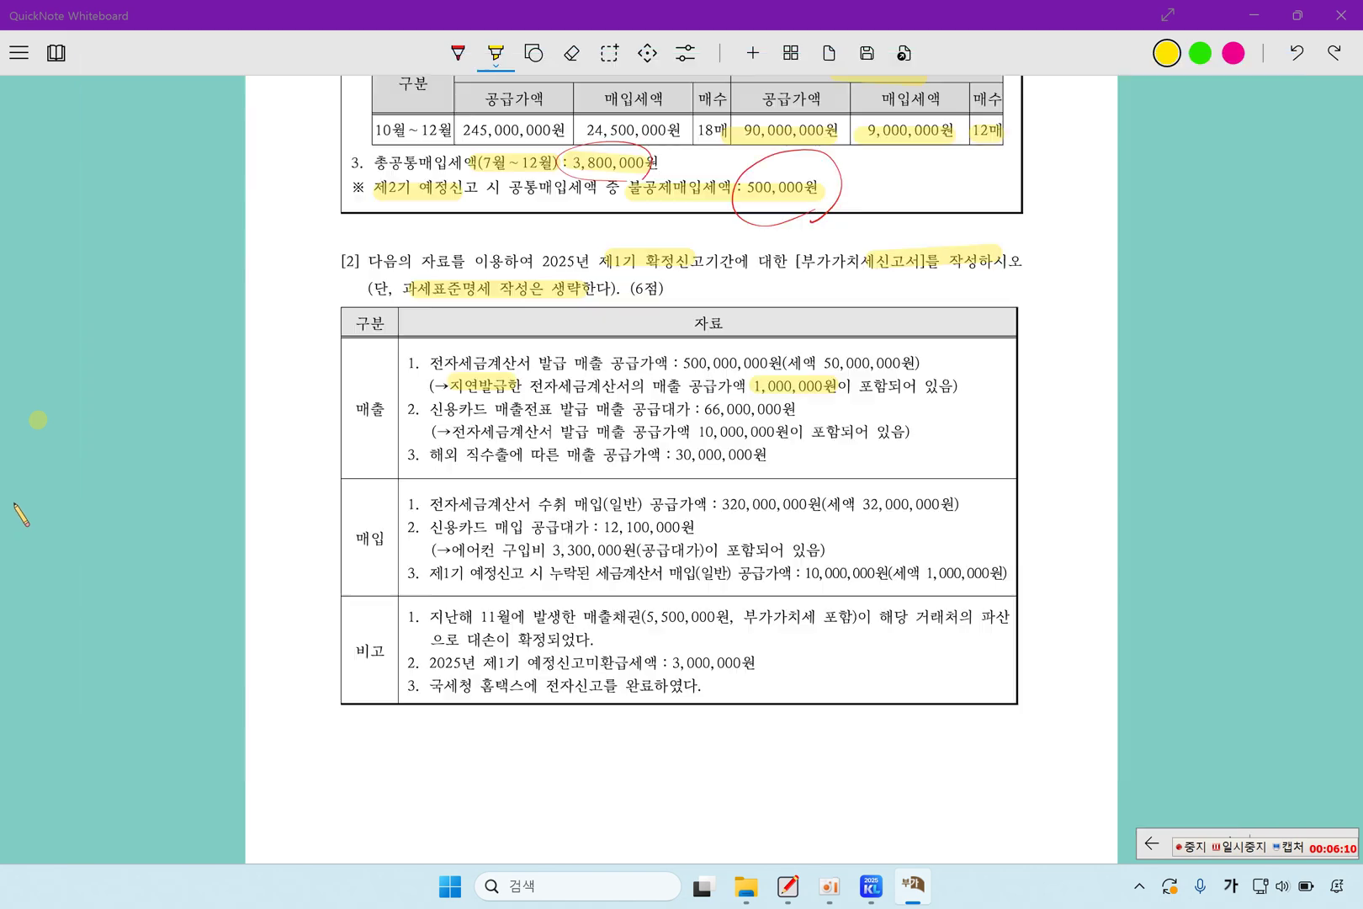
pyautogui.moveTo(455, 431); pyautogui.dragTo(587, 432)
pyautogui.moveTo(699, 432); pyautogui.dragTo(791, 432)
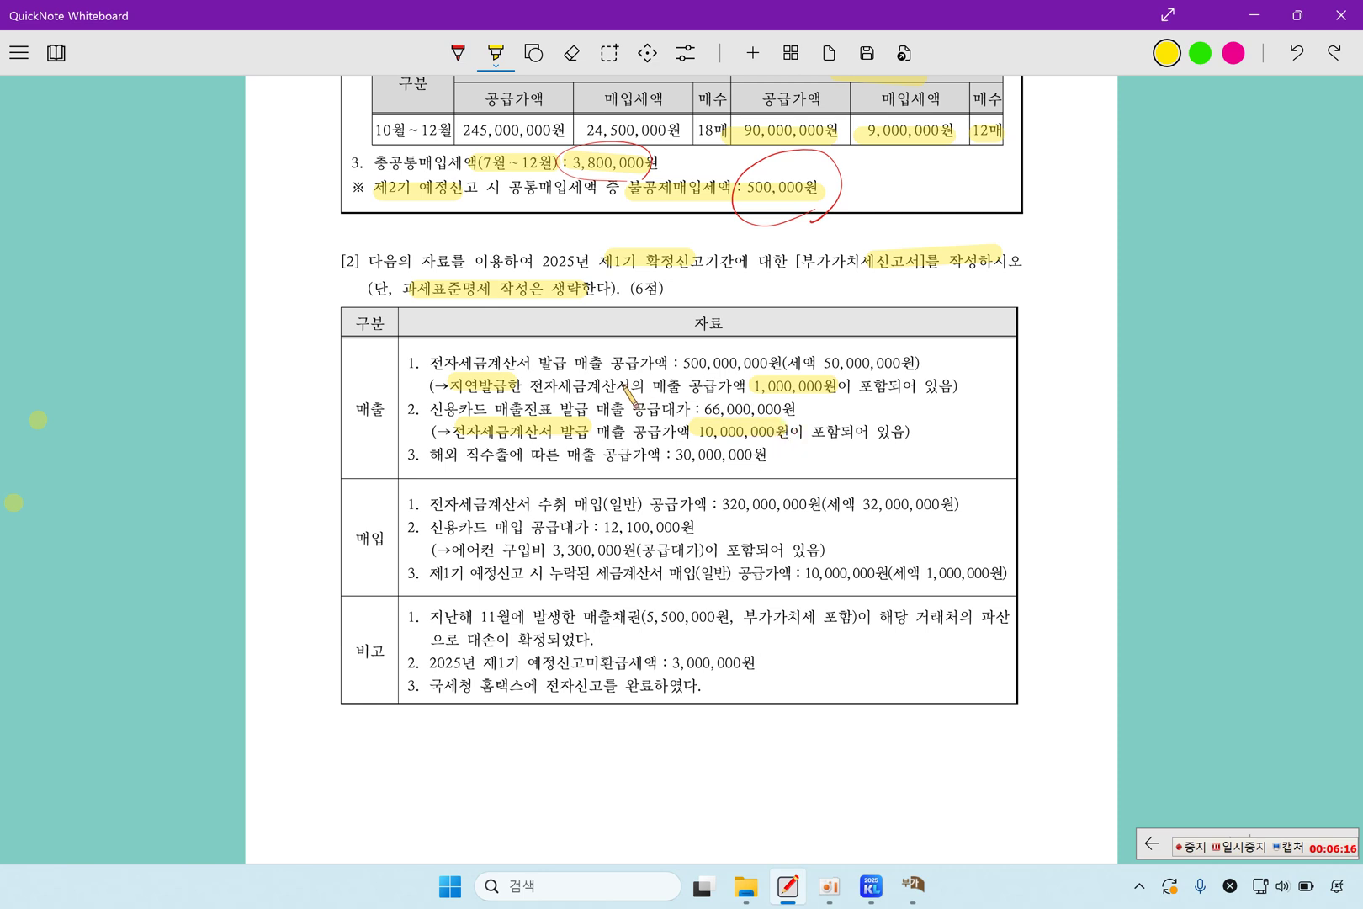
pyautogui.moveTo(676, 363); pyautogui.dragTo(783, 362)
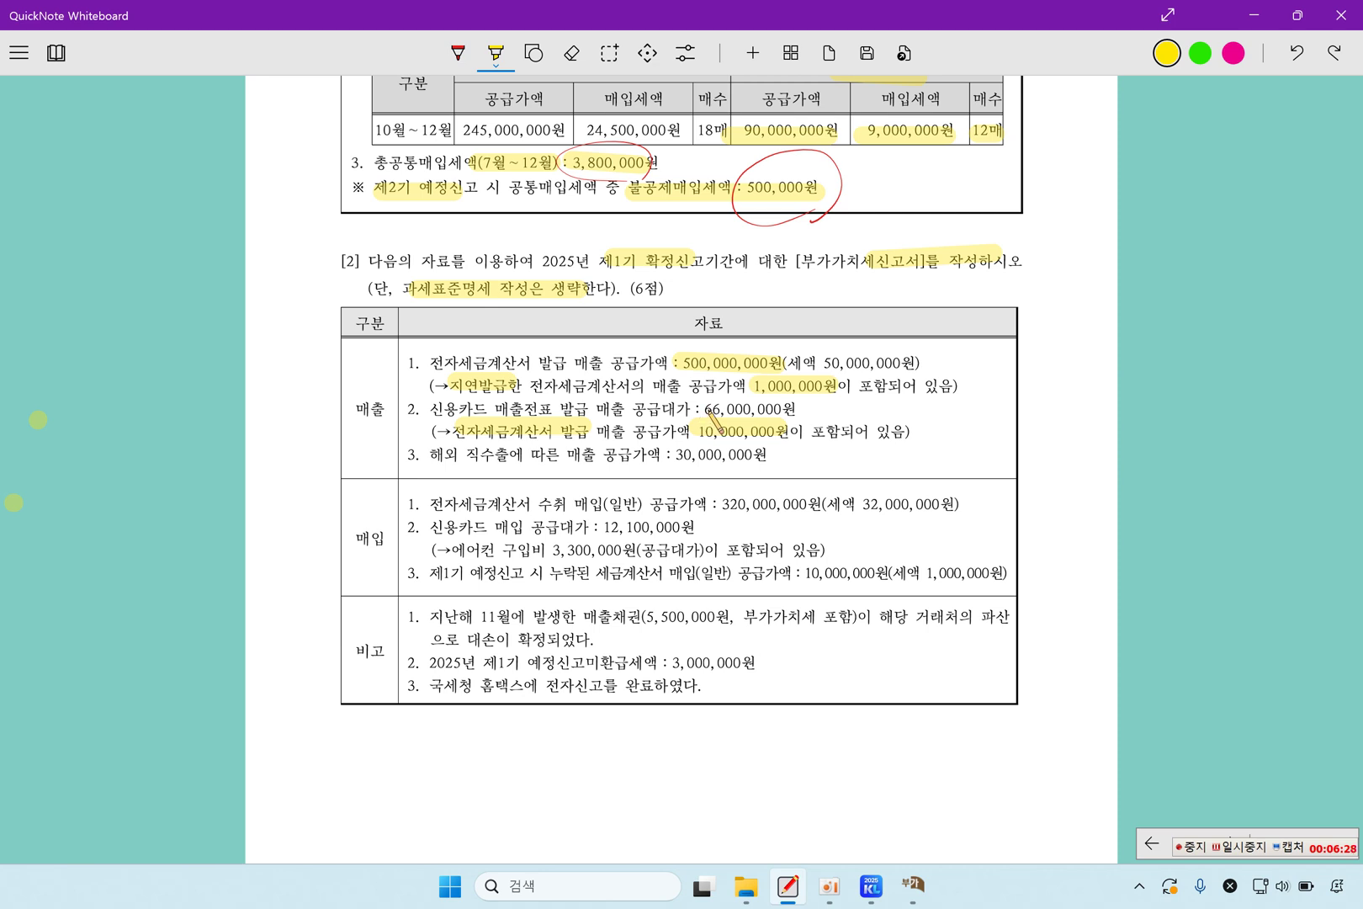
# Step: Switch to the VAT return and change the 신용카드·현금영수증발행분 amount in line 3 to 50,000,000
pyautogui.click(913, 888)
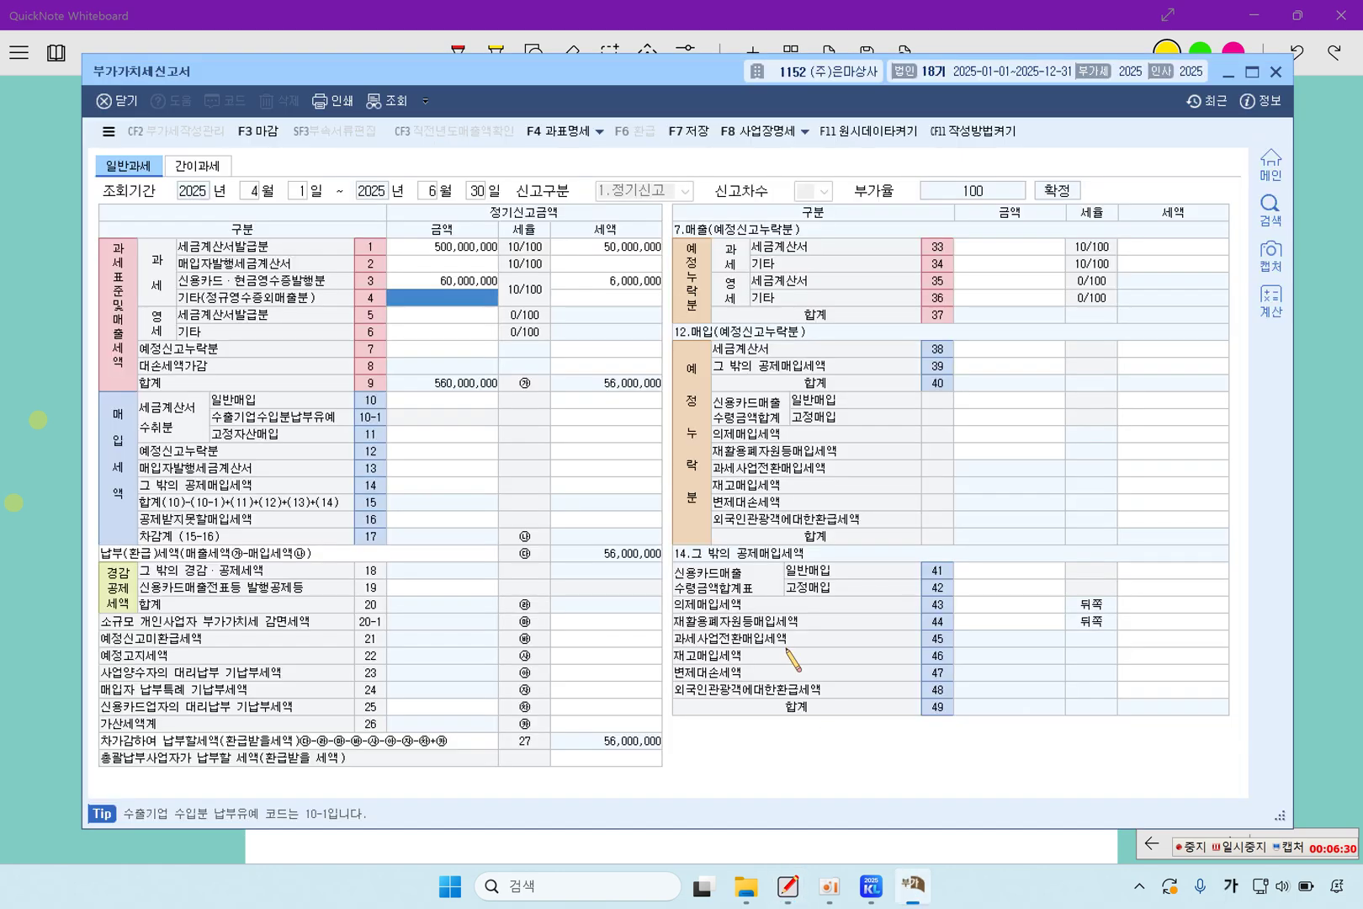
pyautogui.click(478, 287)
pyautogui.write('50000000')
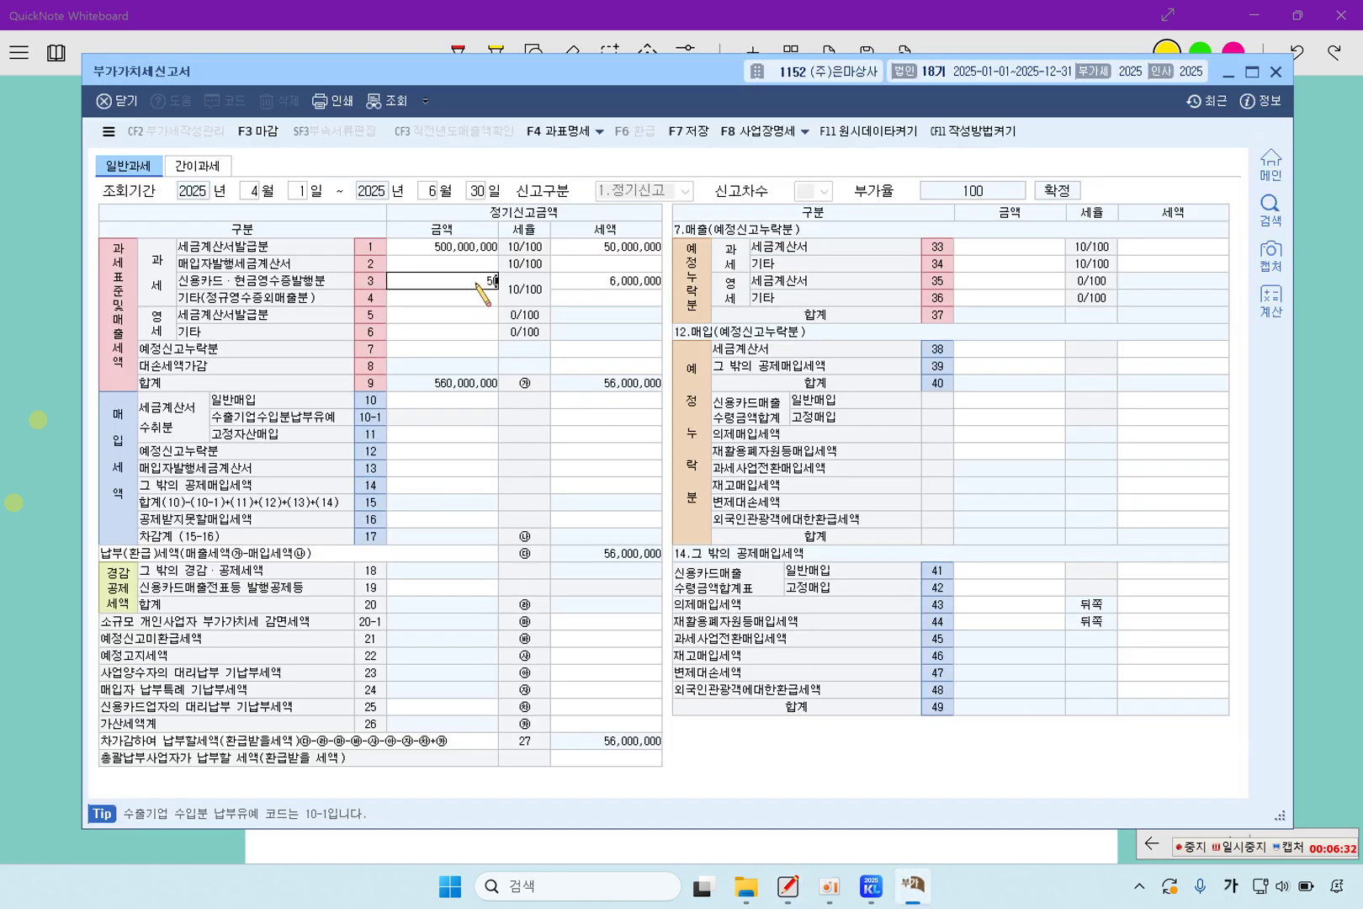
pyautogui.press('Return')
pyautogui.press('Return')
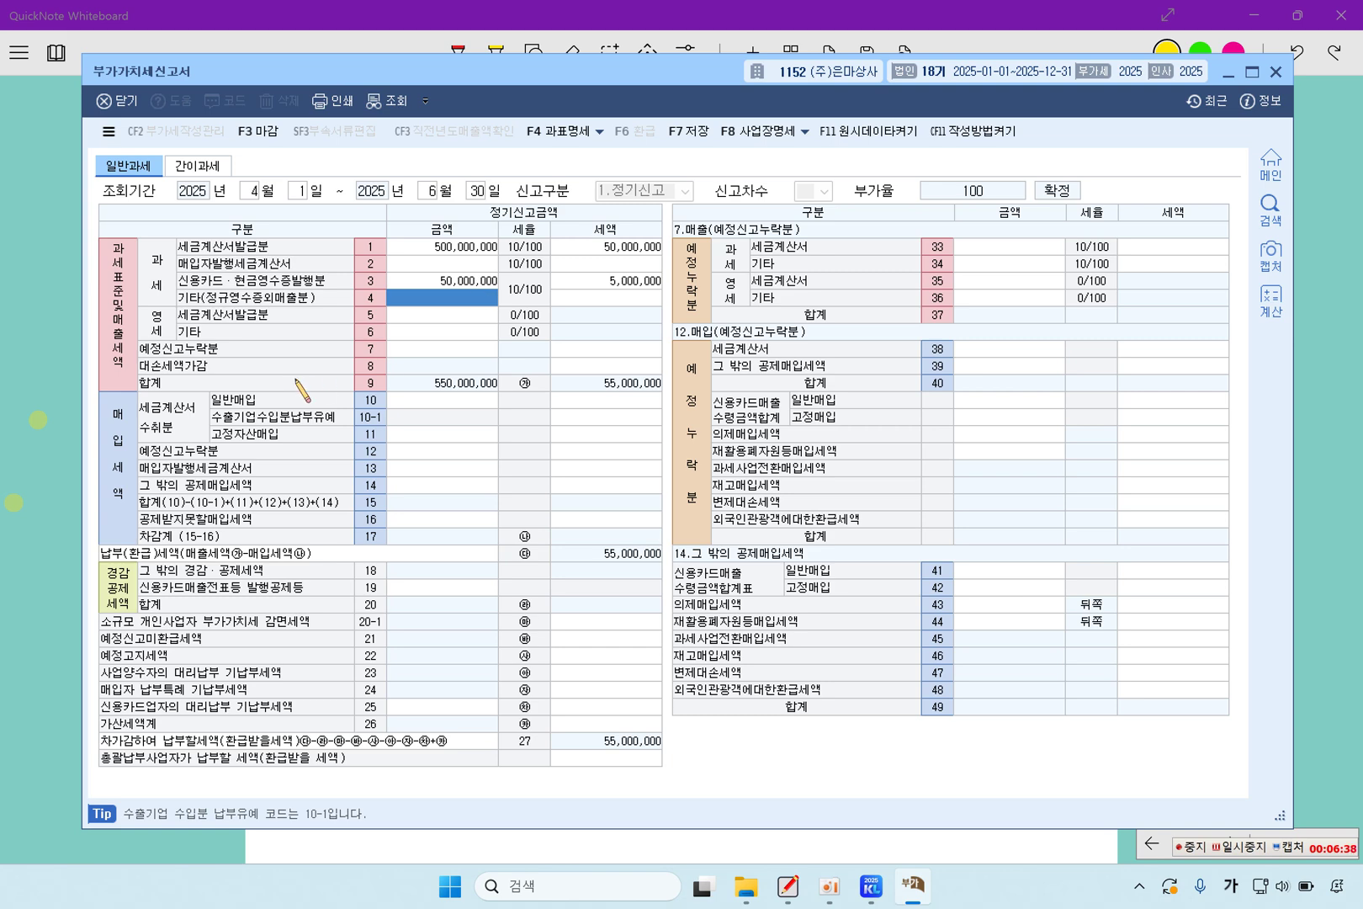
# Step: Return to the whiteboard and highlight 직수출 and 30,000,000원 in sales item 3 of problem [2]
pyautogui.click(76, 458)
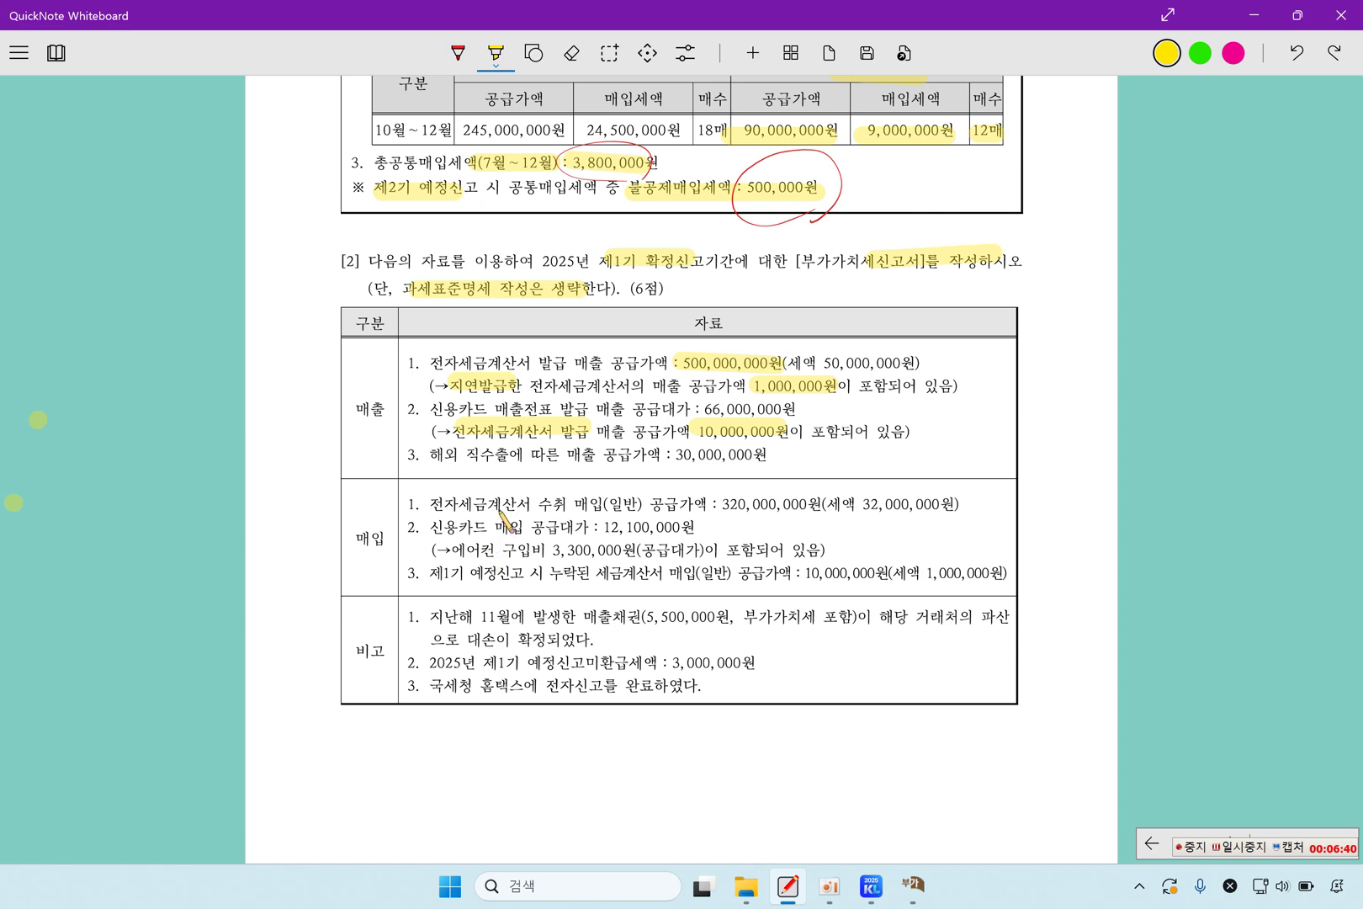
pyautogui.moveTo(465, 455); pyautogui.dragTo(522, 455)
pyautogui.moveTo(675, 454); pyautogui.dragTo(768, 454)
# Step: Switch to the VAT return and enter 30,000,000 as the zero-rated (영세) 기타 sales amount in line 6
pyautogui.click(917, 888)
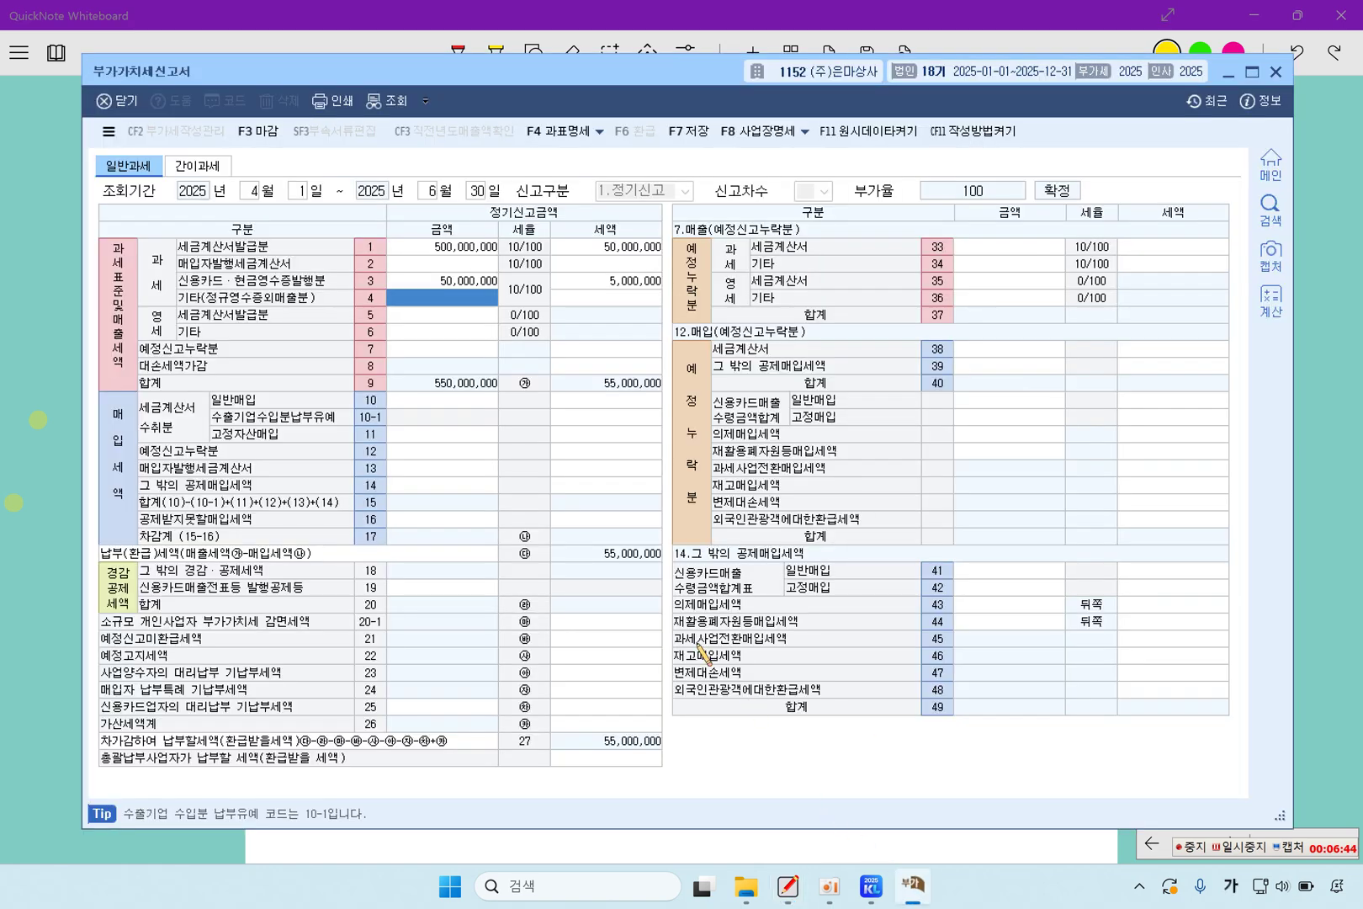
pyautogui.click(416, 332)
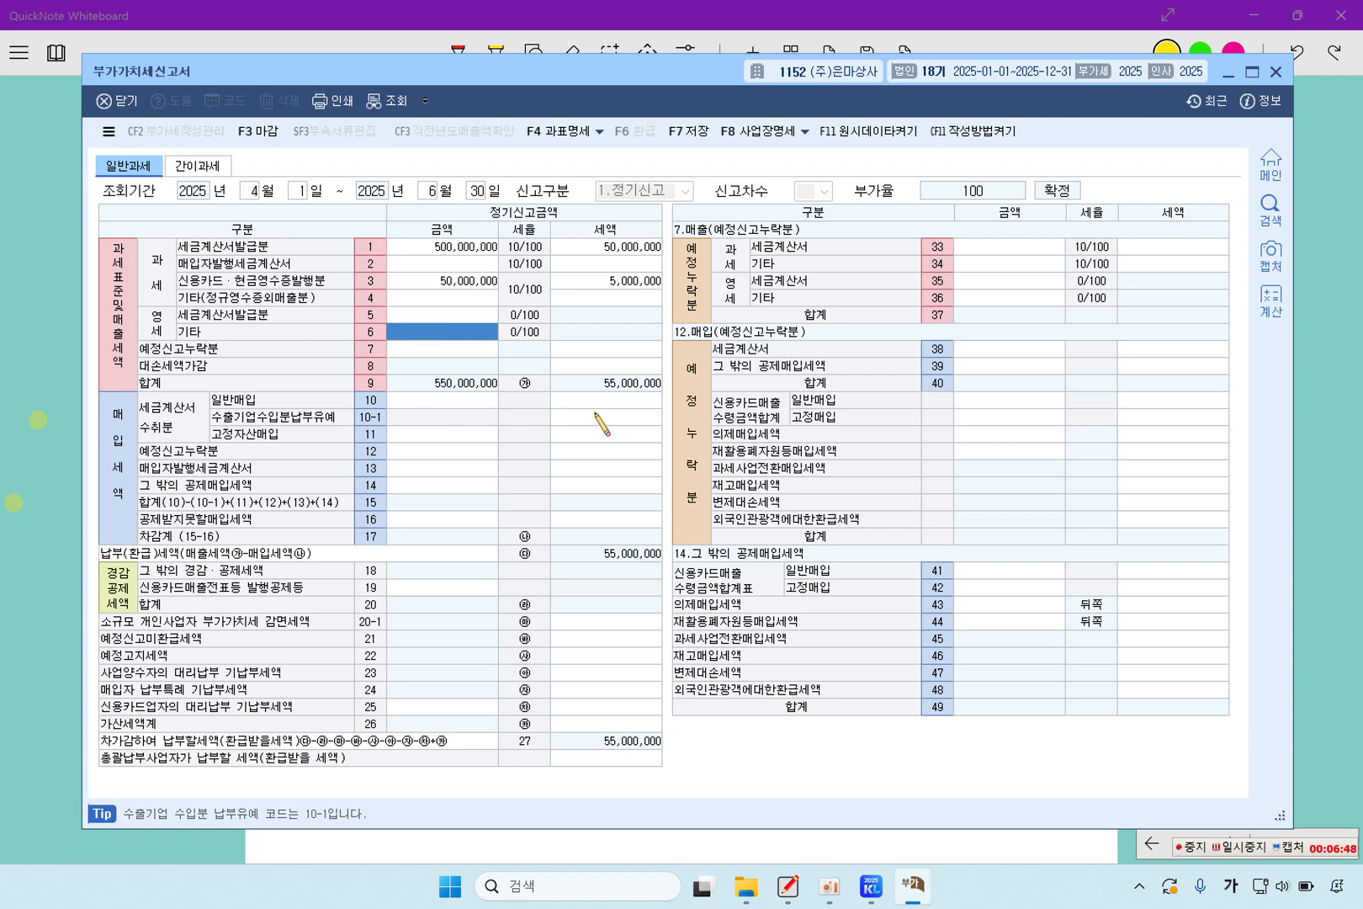
pyautogui.write('30000000')
pyautogui.press('Return')
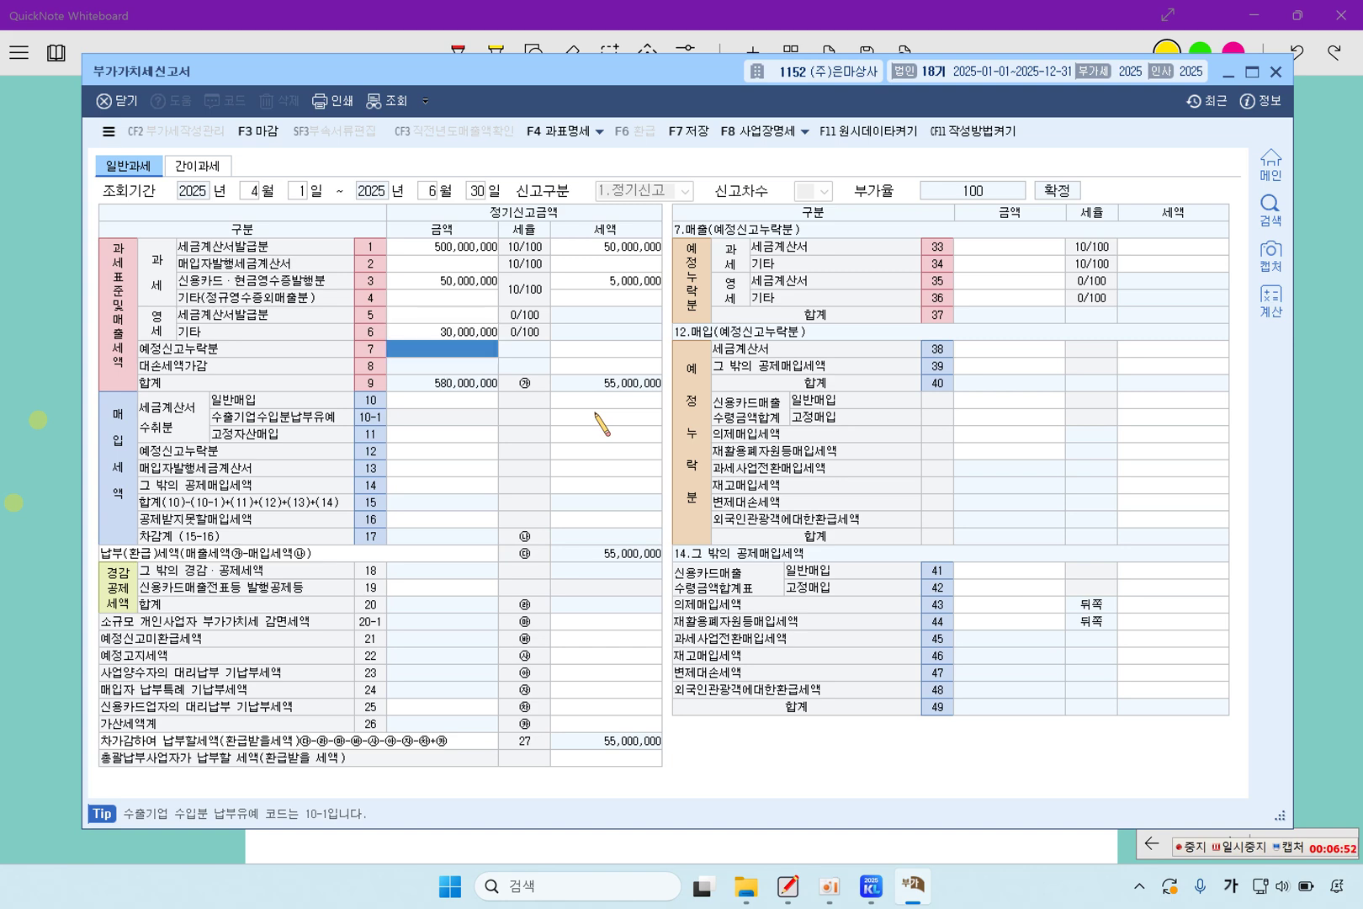
# Step: On the whiteboard, highlight 전자세금계산서 수취, (일반), 320,000,000 and 32,000,000원 in purchase item 1
pyautogui.click(56, 458)
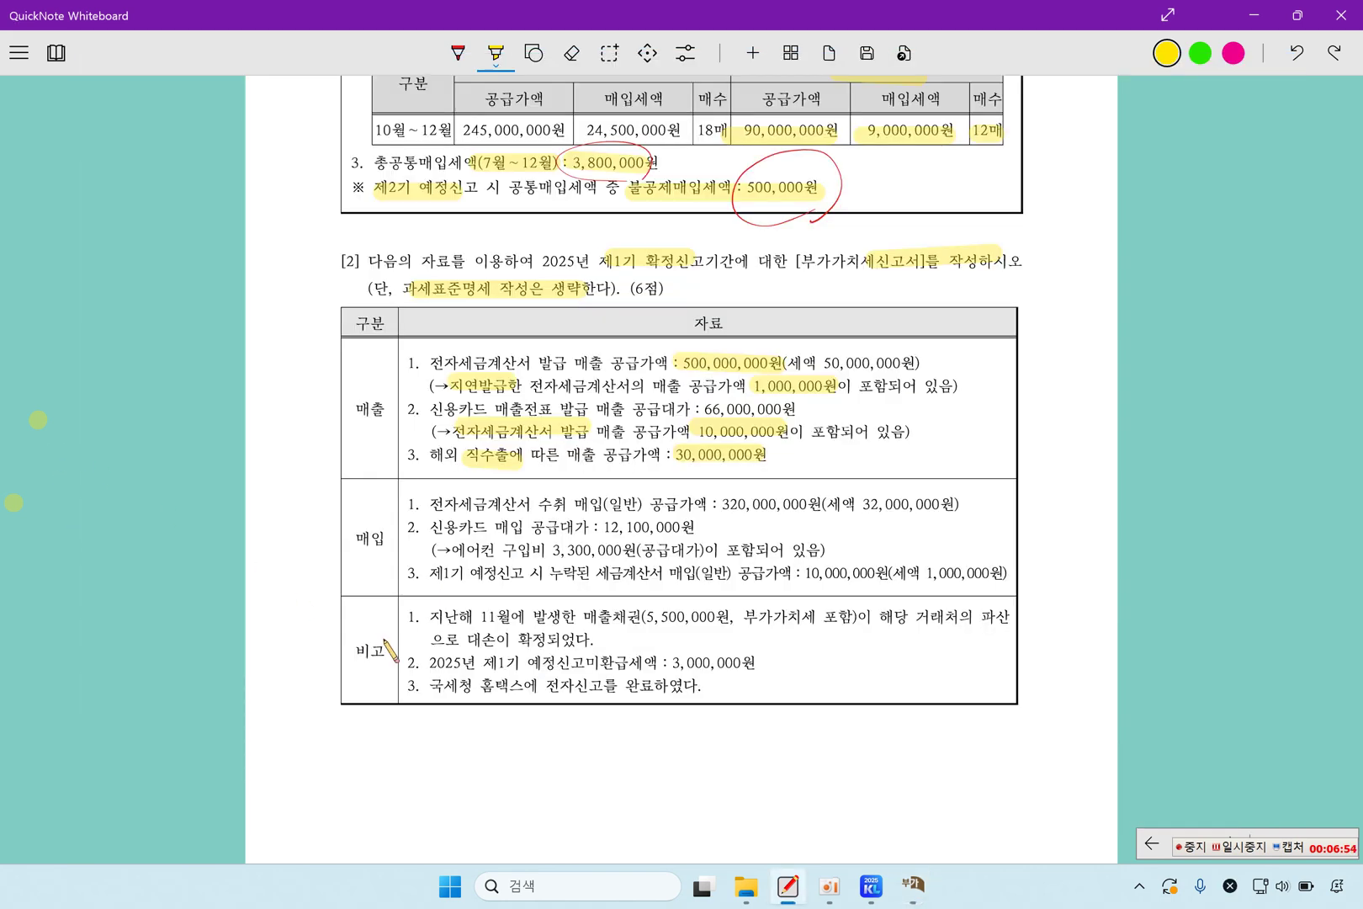
pyautogui.moveTo(439, 505); pyautogui.dragTo(561, 506)
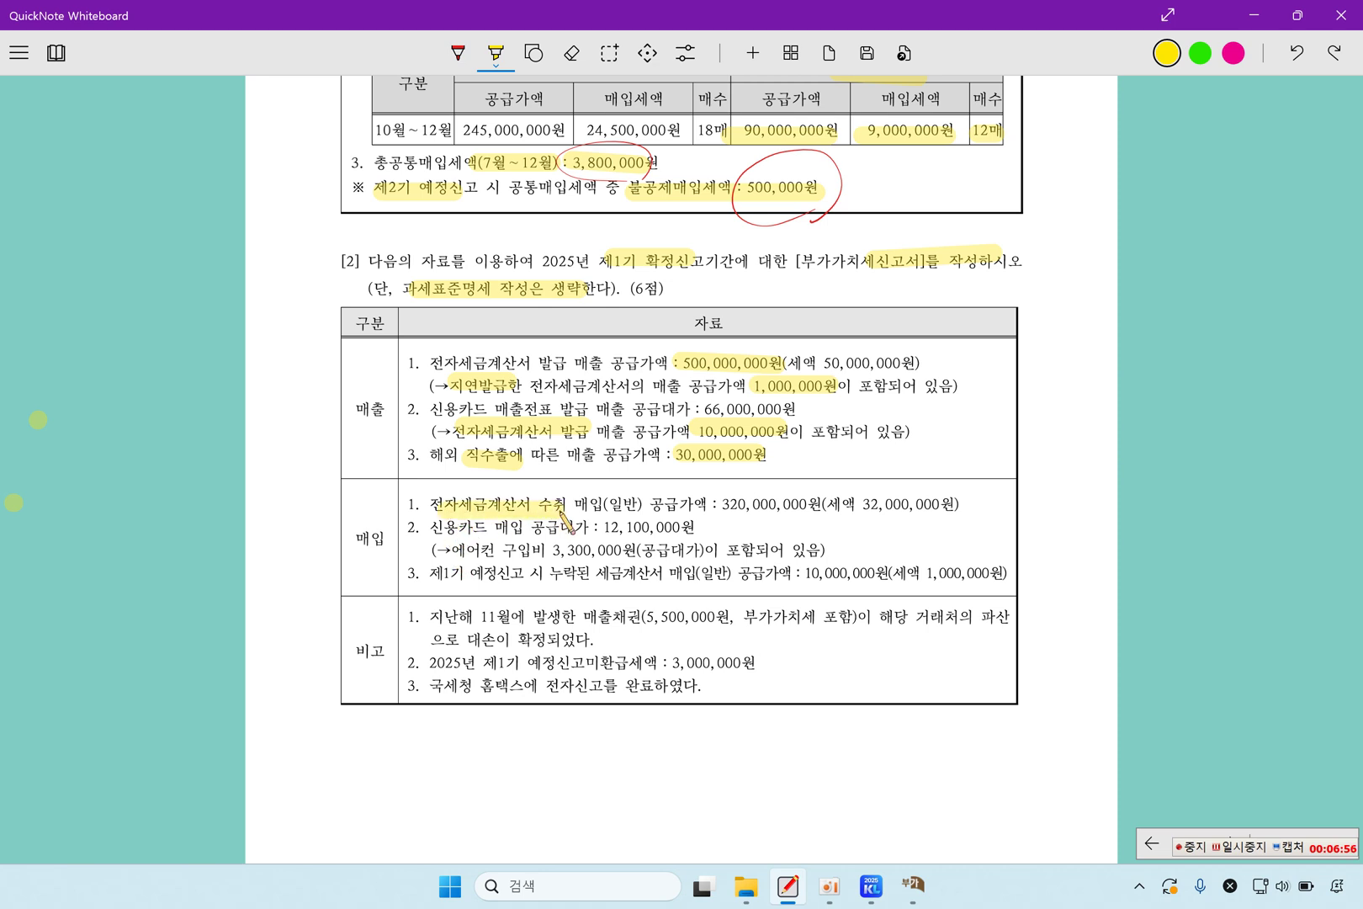
pyautogui.moveTo(722, 503); pyautogui.dragTo(957, 504)
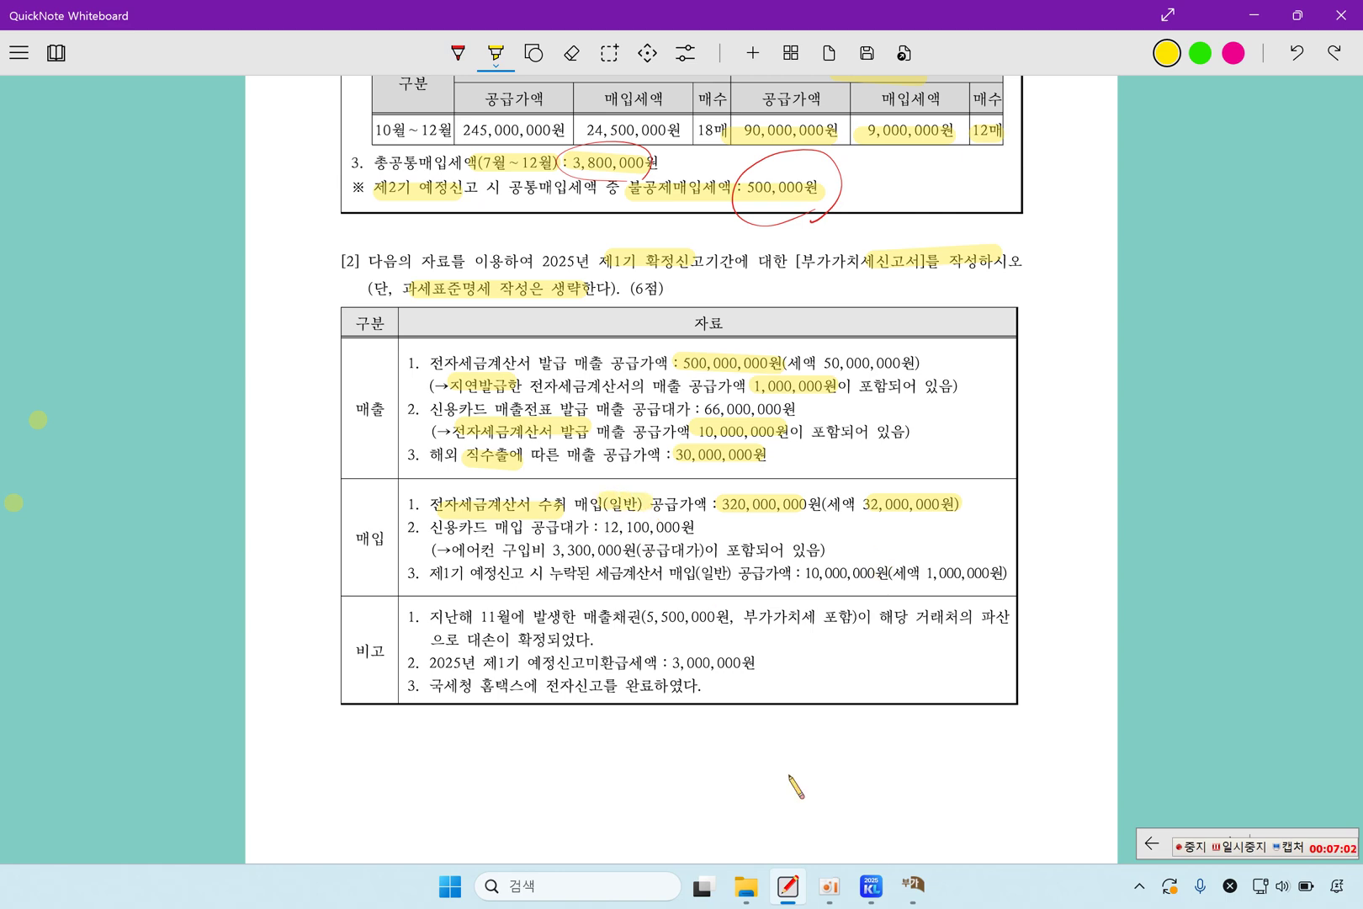
# Step: Switch to the VAT return and fill line 10 일반매입 with amount 320,000,000 and tax 32,000,000
pyautogui.click(912, 885)
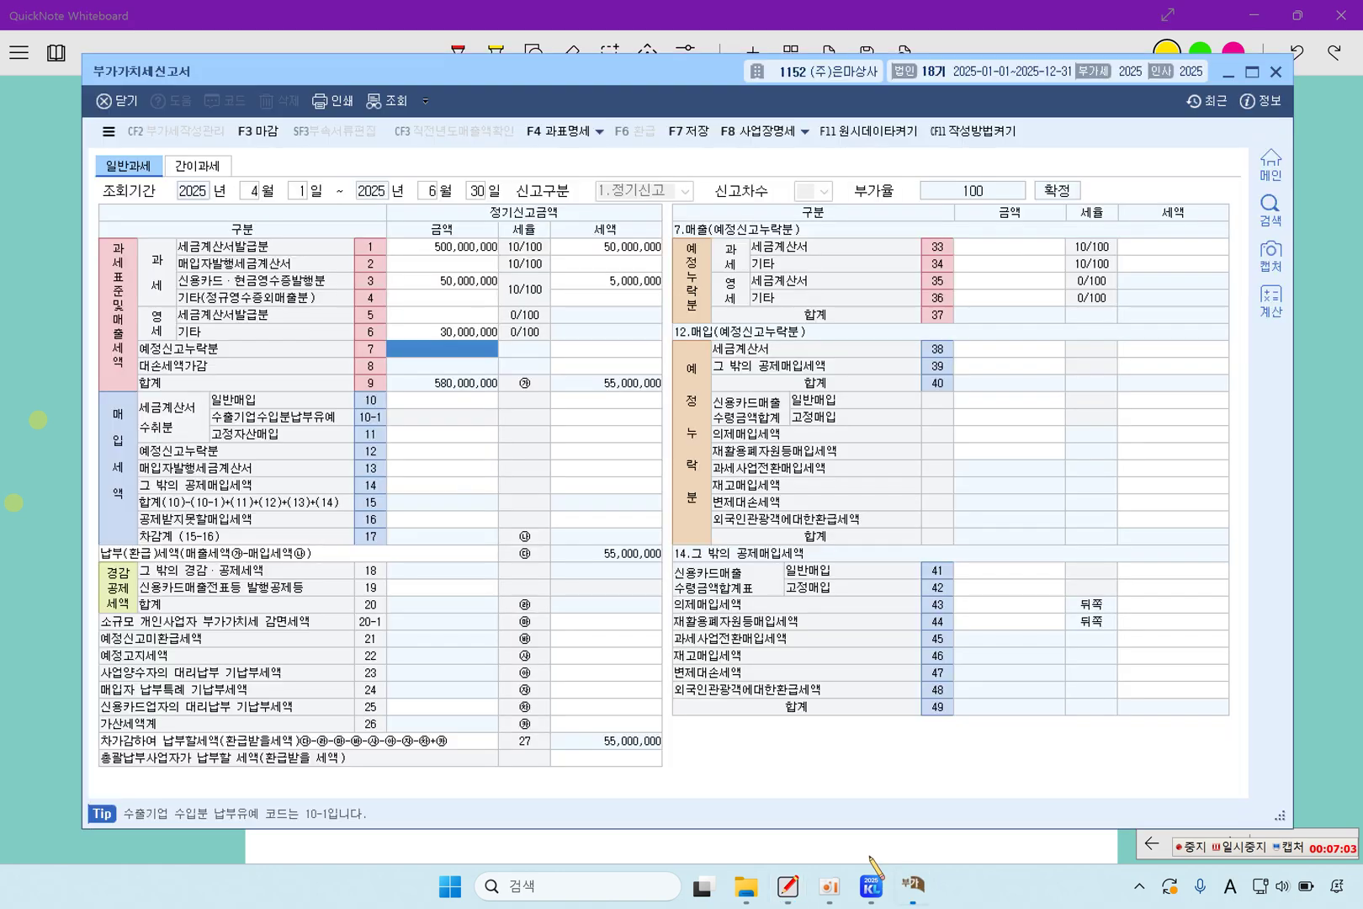
pyautogui.click(427, 396)
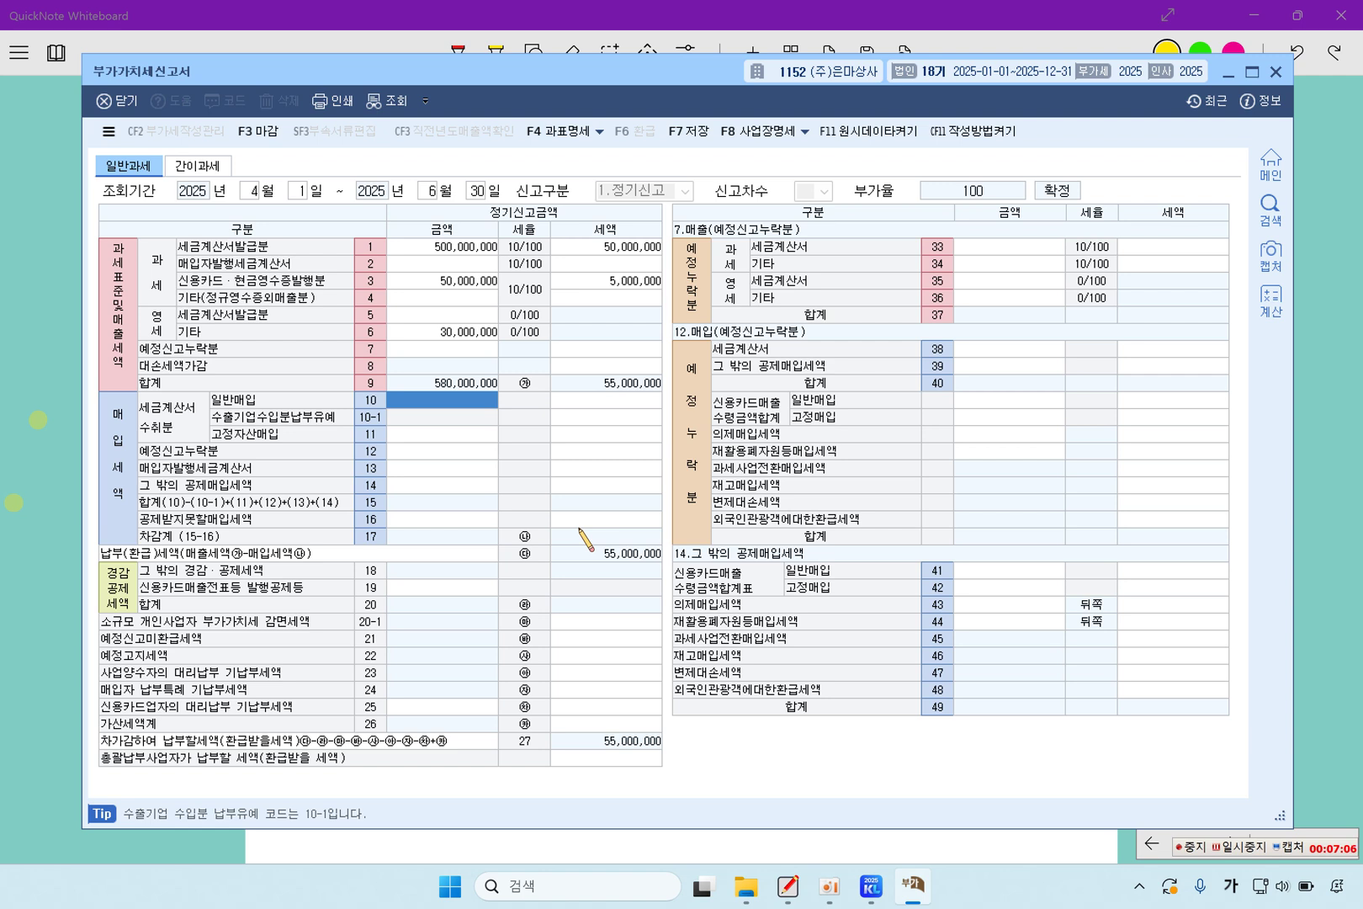
pyautogui.write('320000000')
pyautogui.press('Return')
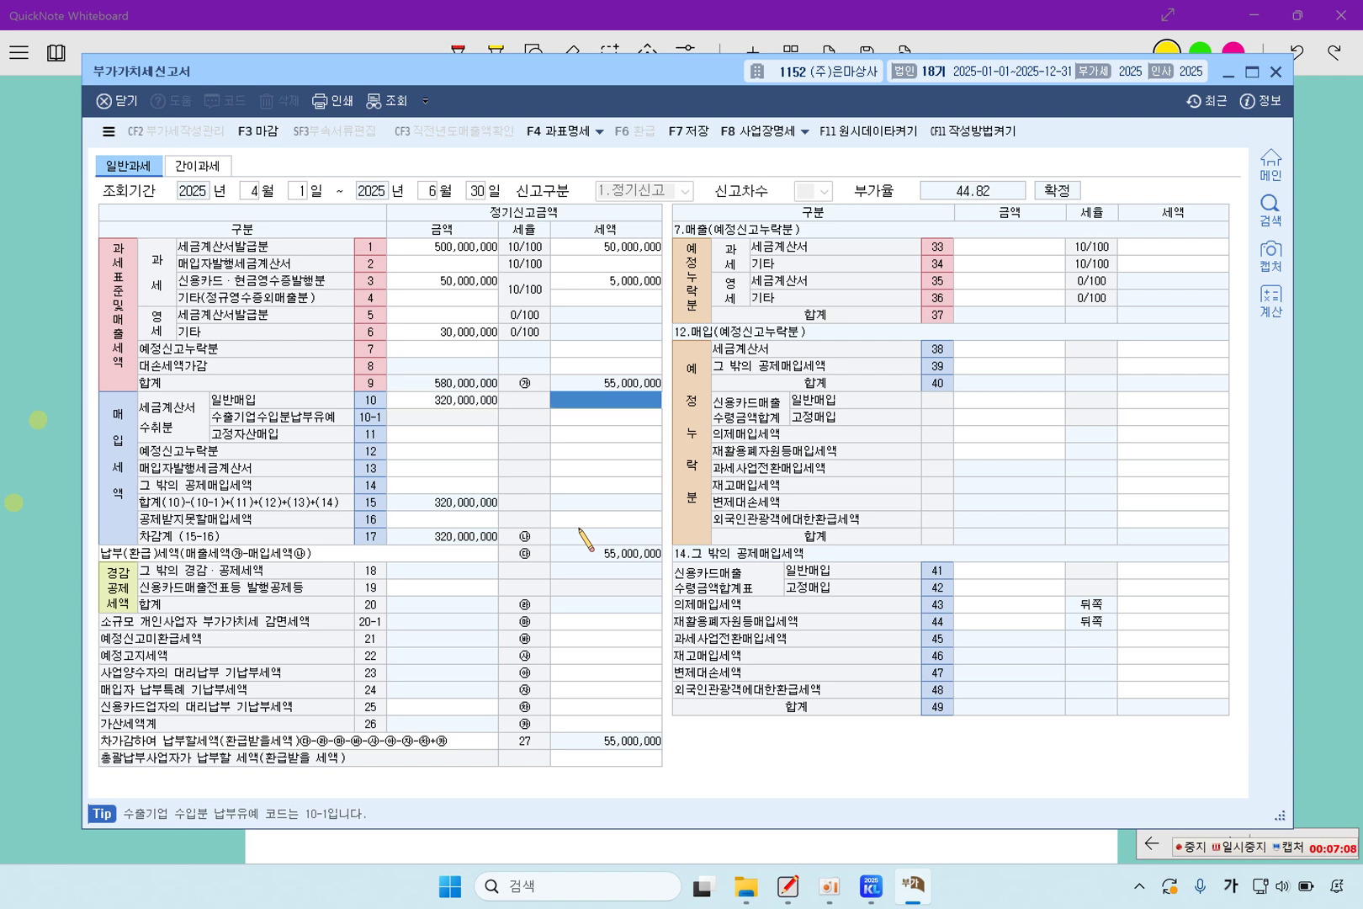
pyautogui.write('32000000')
pyautogui.press('Return')
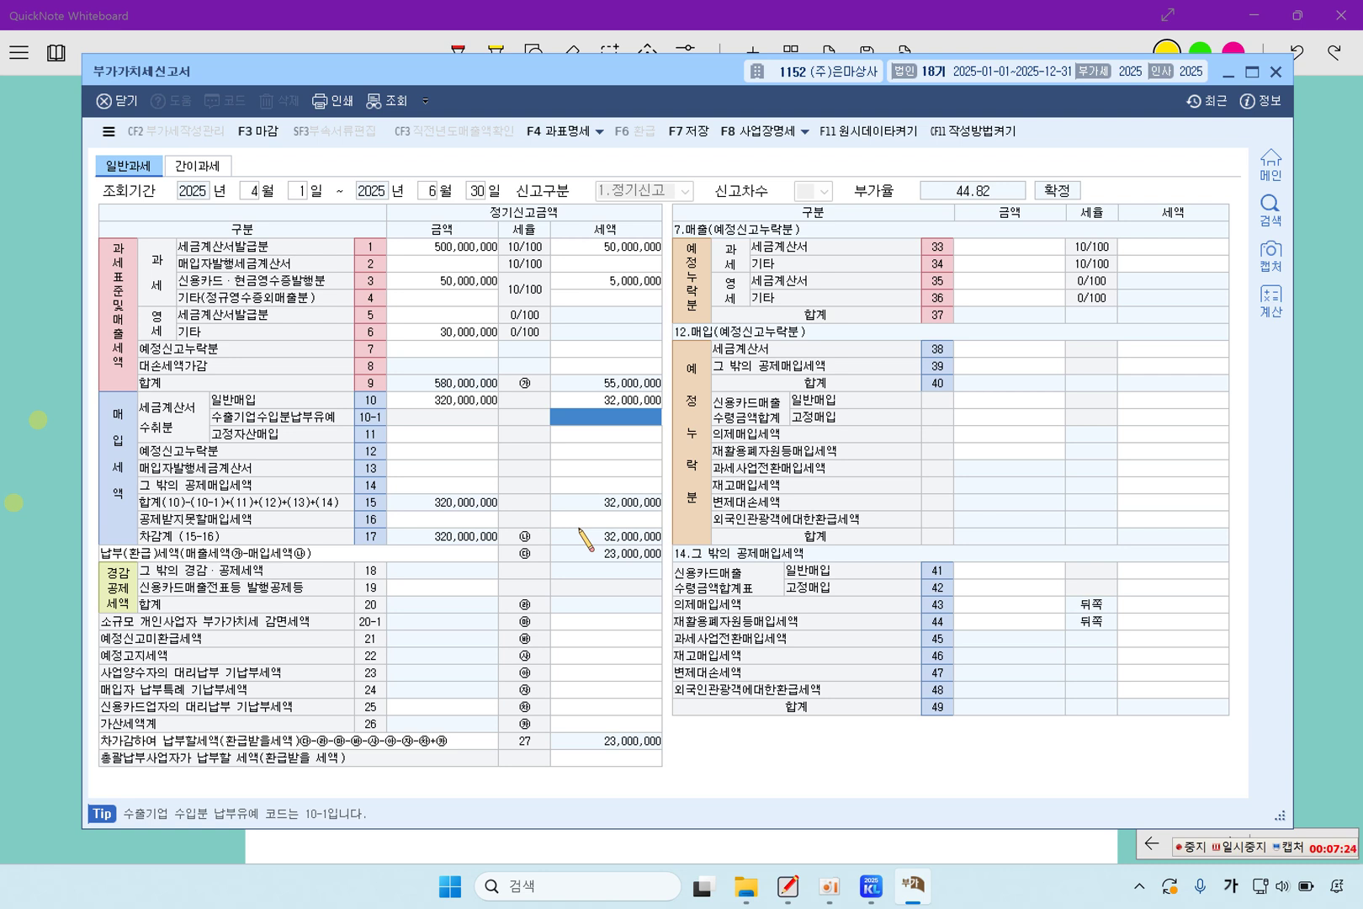
# Step: On the whiteboard, highlight 공급대가 12,100,000원, 에어컨 and 3,300,000원(공급대가) in purchase item 2
pyautogui.click(40, 582)
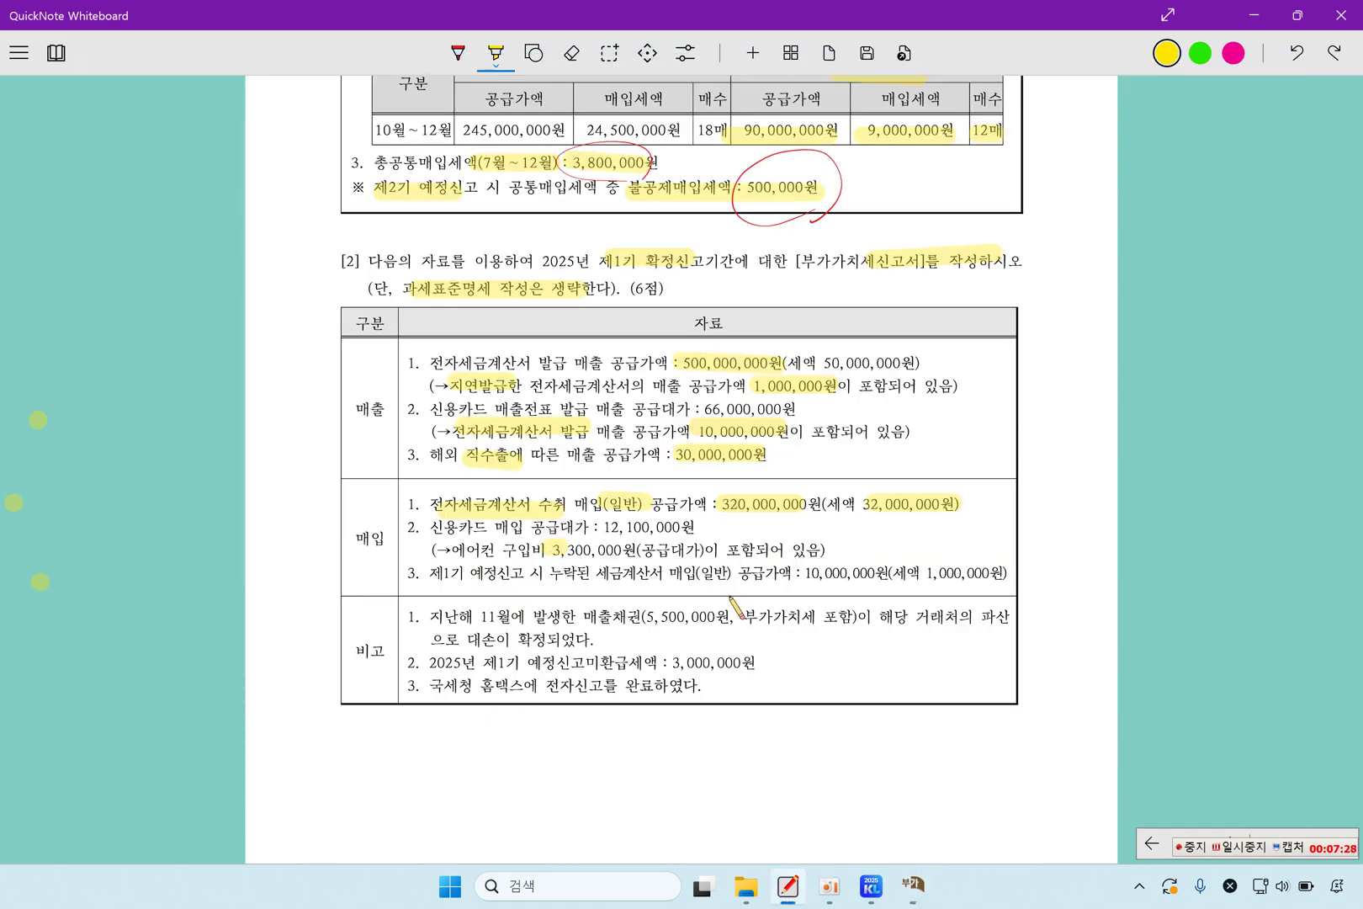
pyautogui.moveTo(559, 550); pyautogui.dragTo(715, 550)
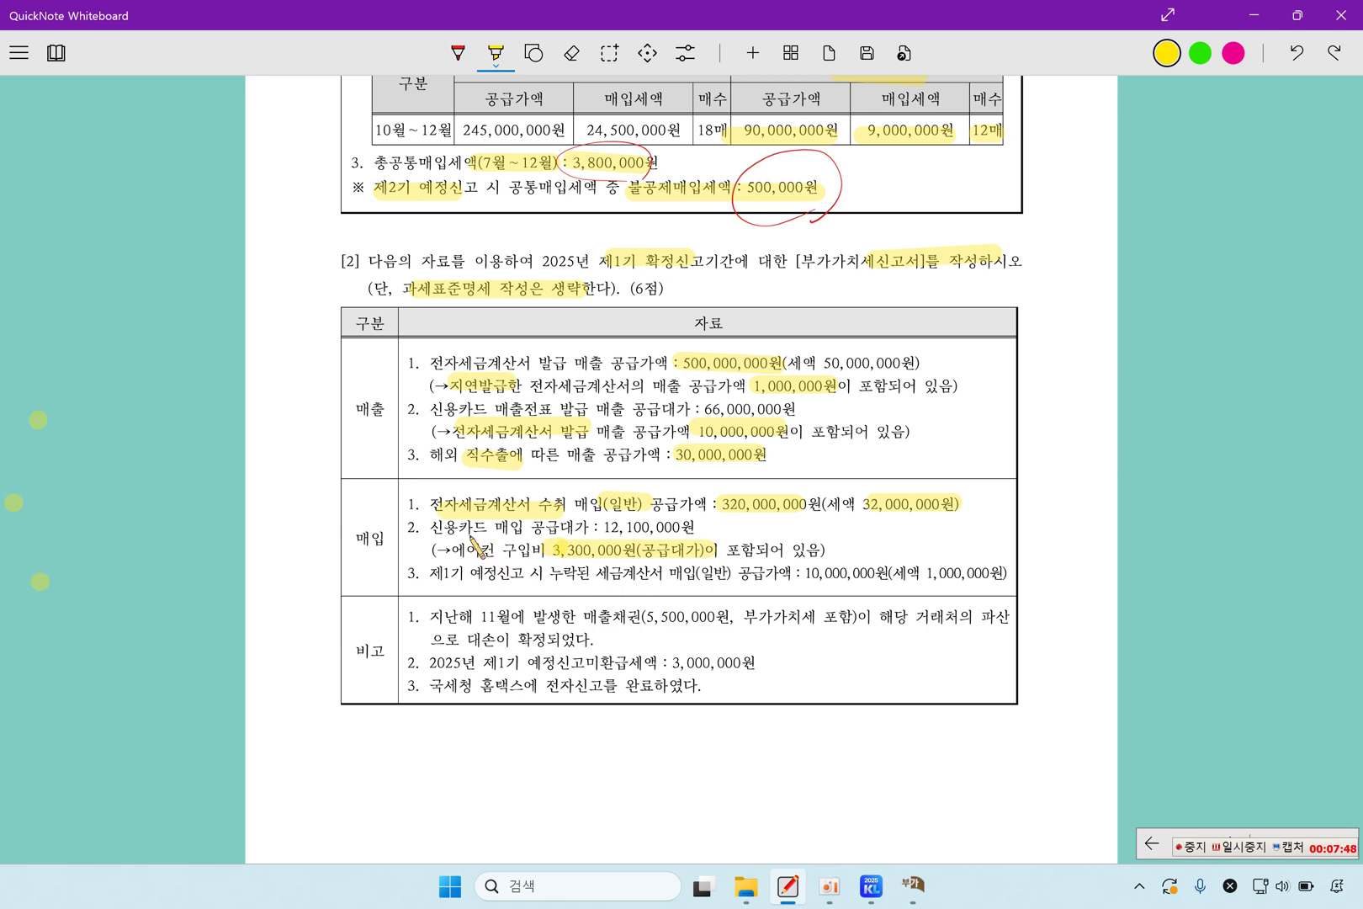
pyautogui.moveTo(595, 527); pyautogui.dragTo(696, 530)
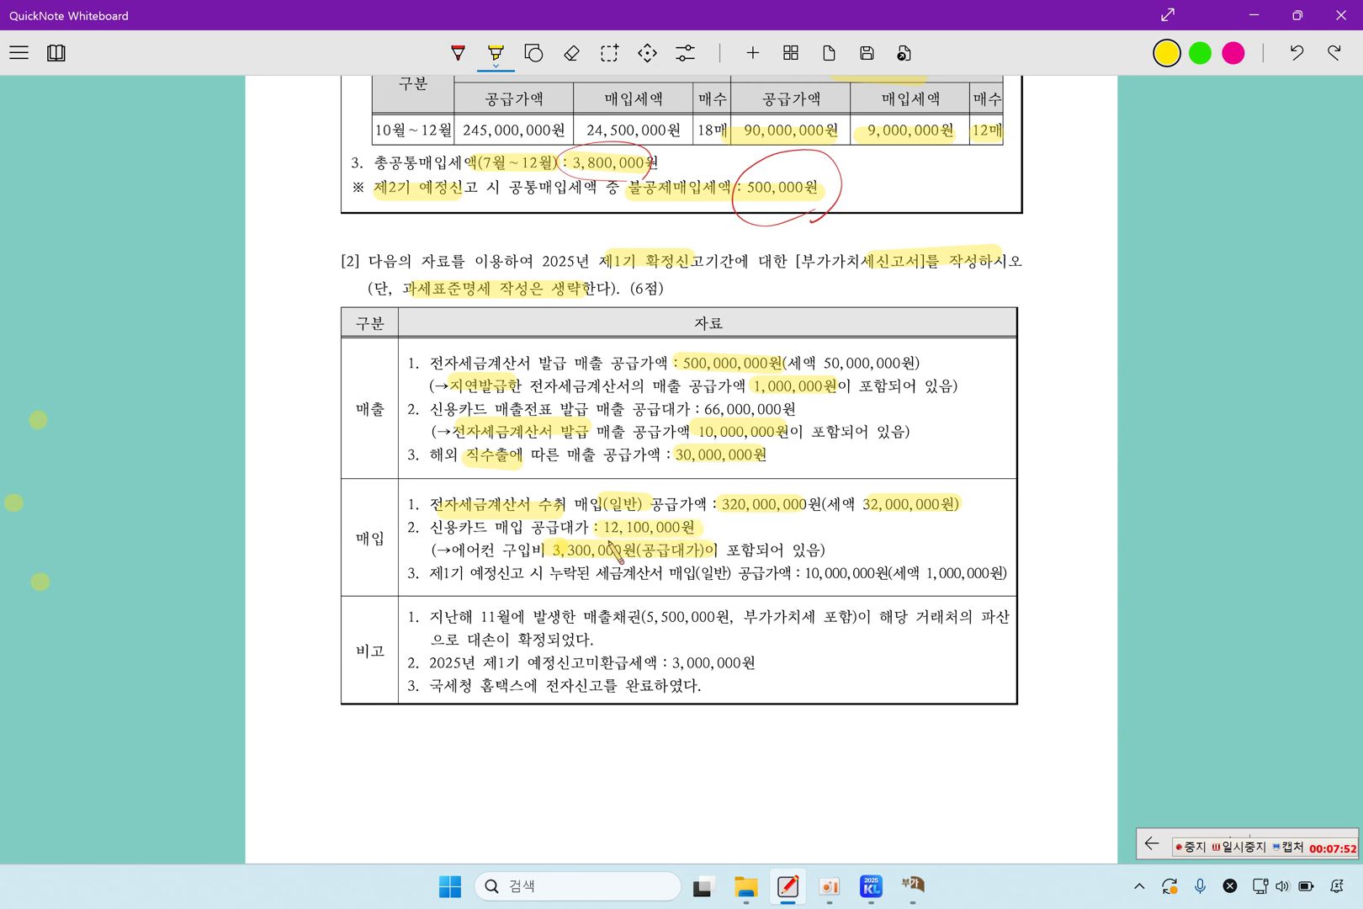
pyautogui.moveTo(528, 528); pyautogui.dragTo(664, 528)
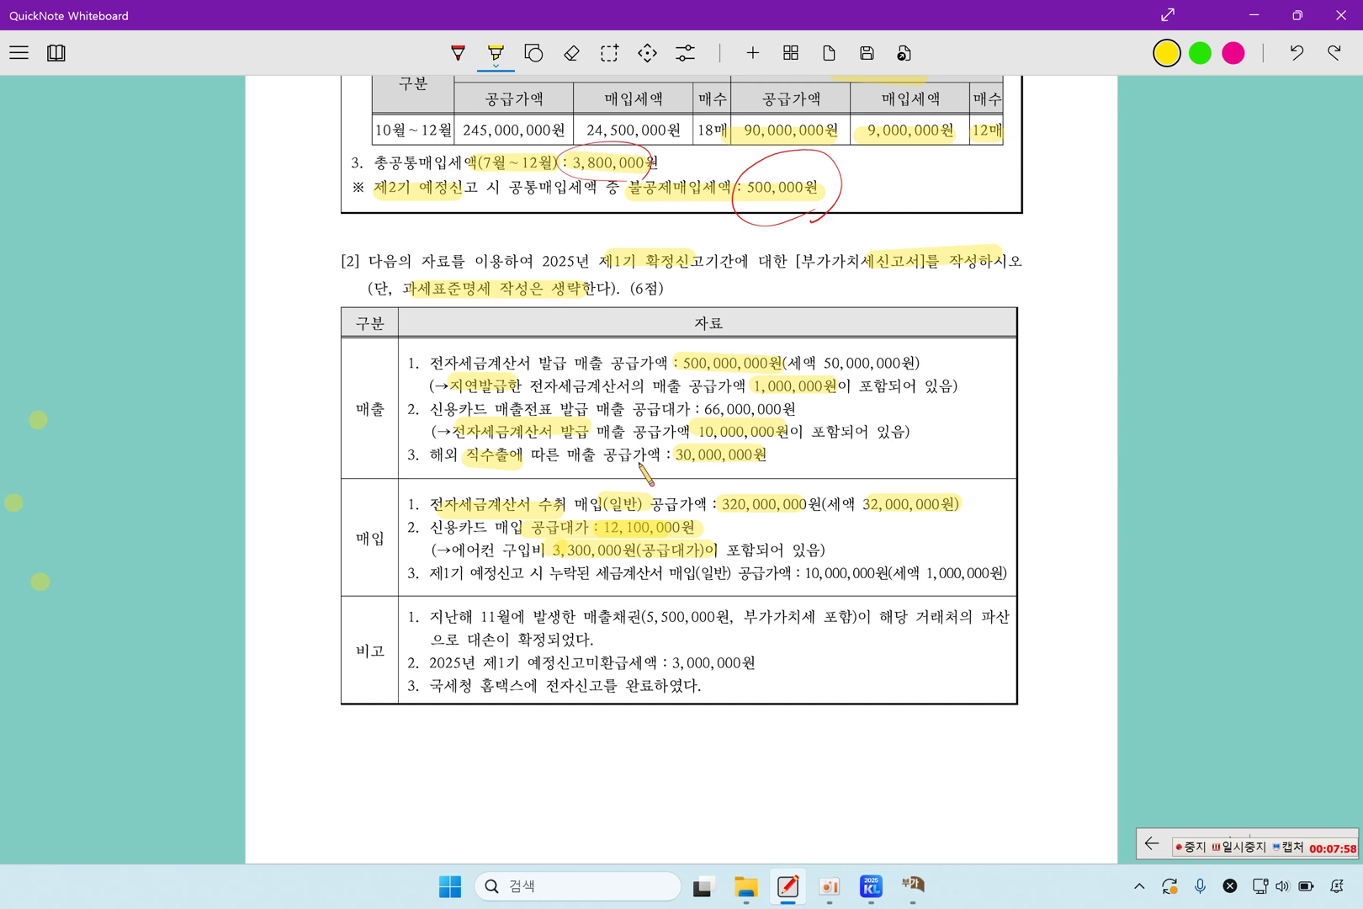
pyautogui.moveTo(454, 553); pyautogui.dragTo(503, 554)
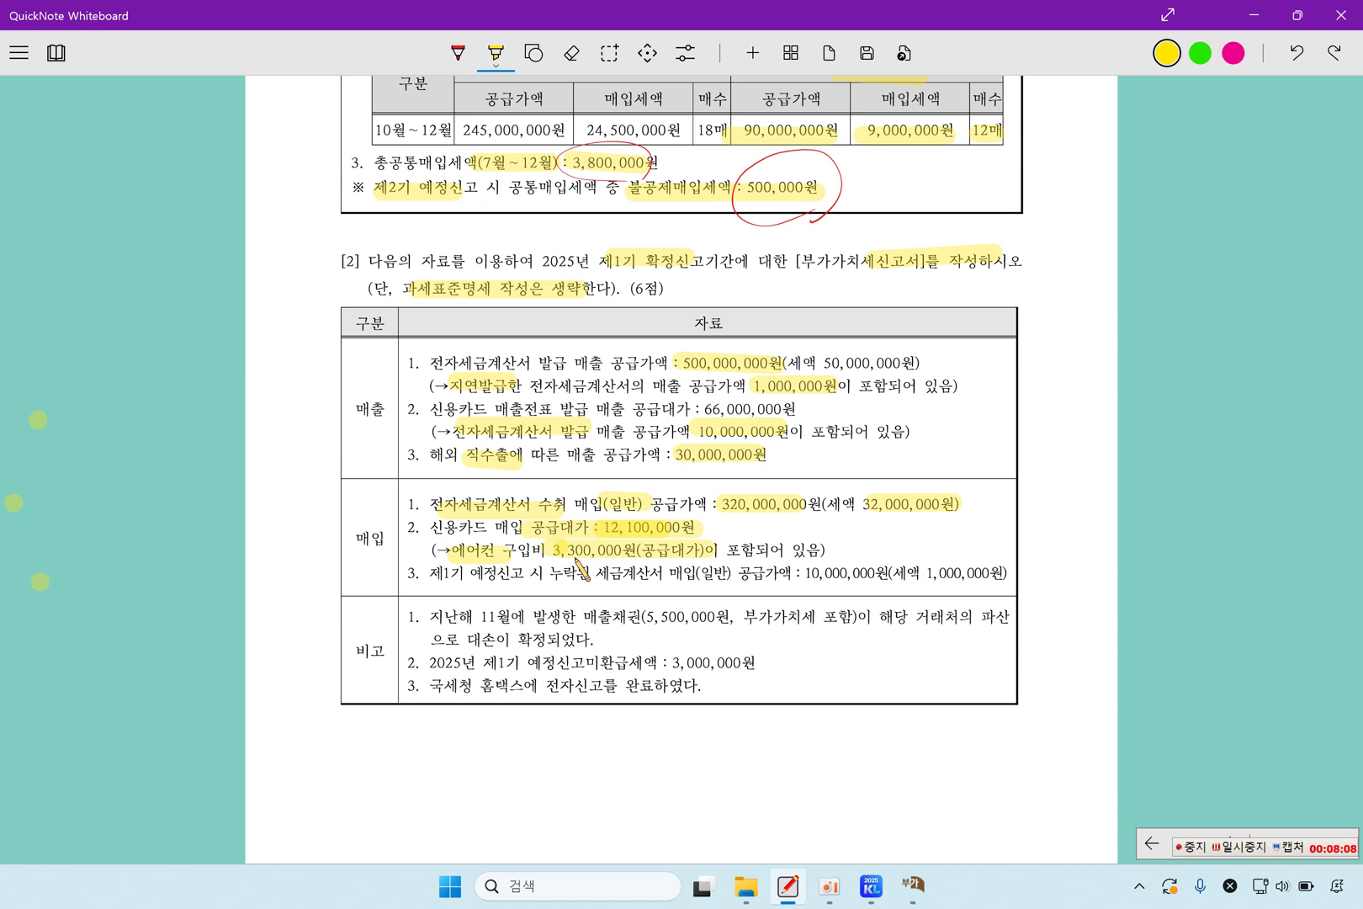
# Step: Switch to the VAT return and, under 그 밖의 공제매입세액, fill line 41 일반매입 with amount 8,000,000 and tax 800,000
pyautogui.click(913, 885)
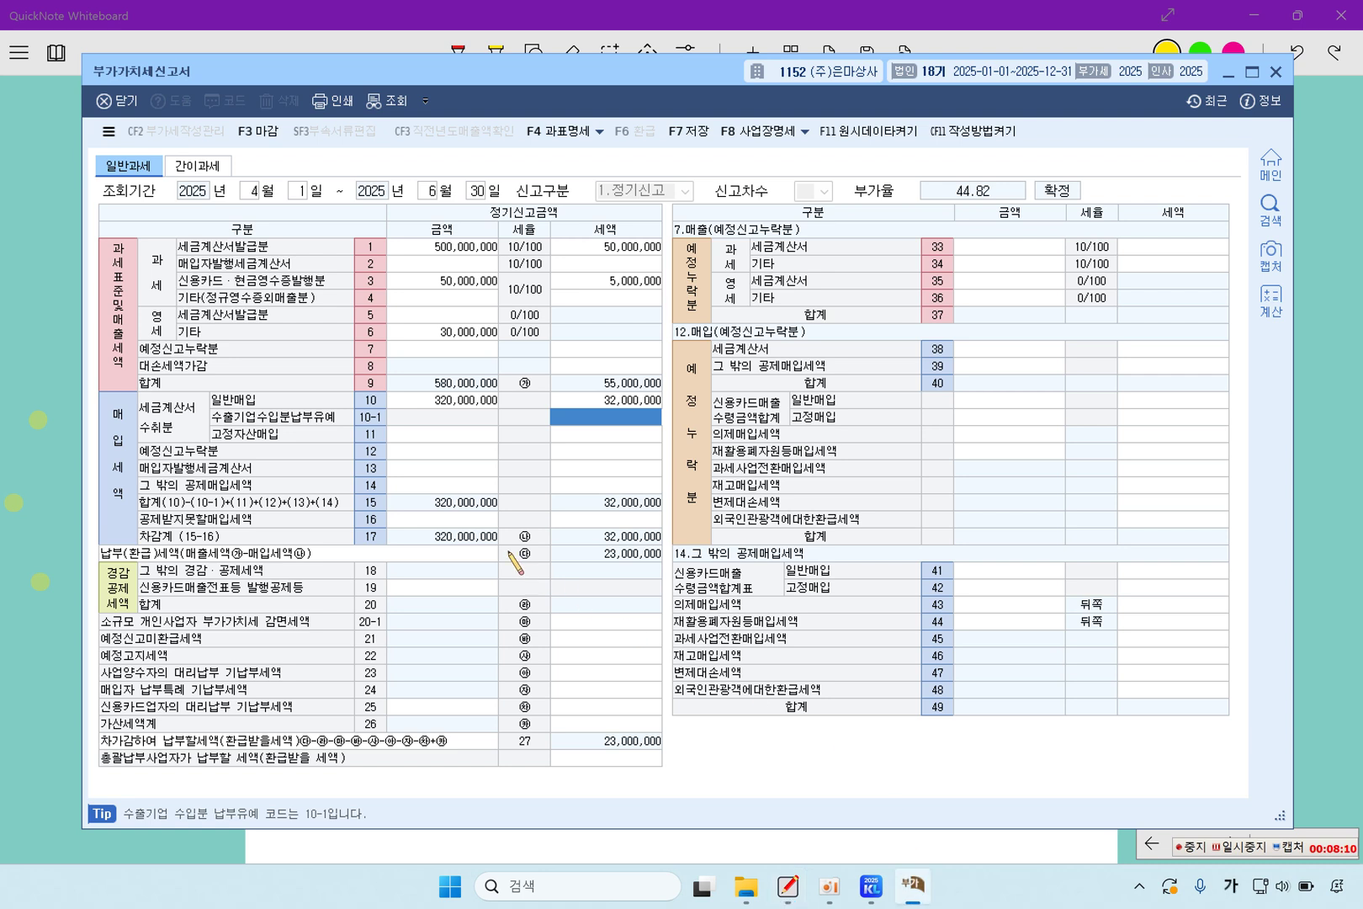
pyautogui.click(439, 486)
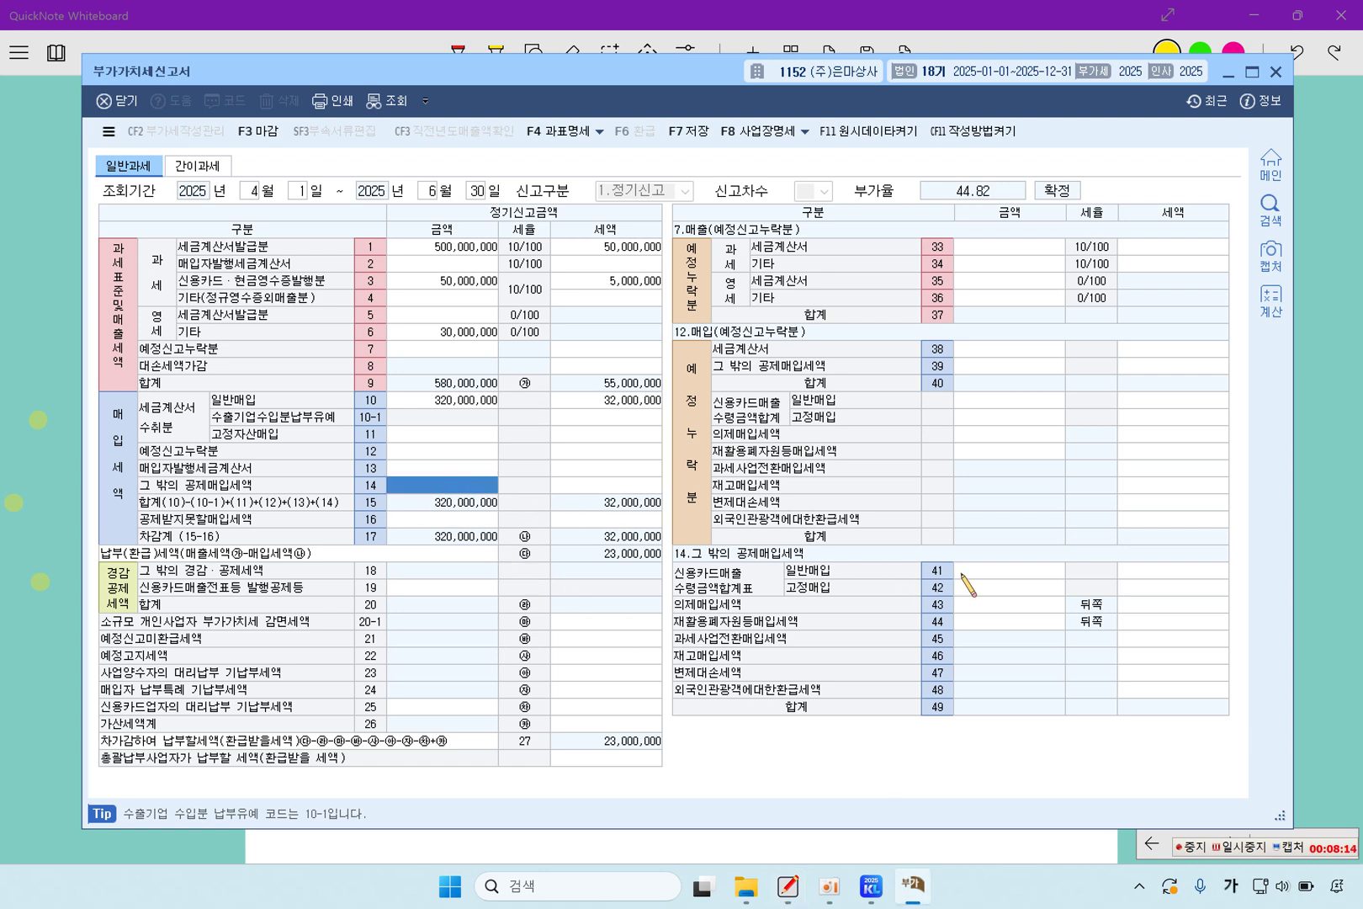
pyautogui.click(1006, 571)
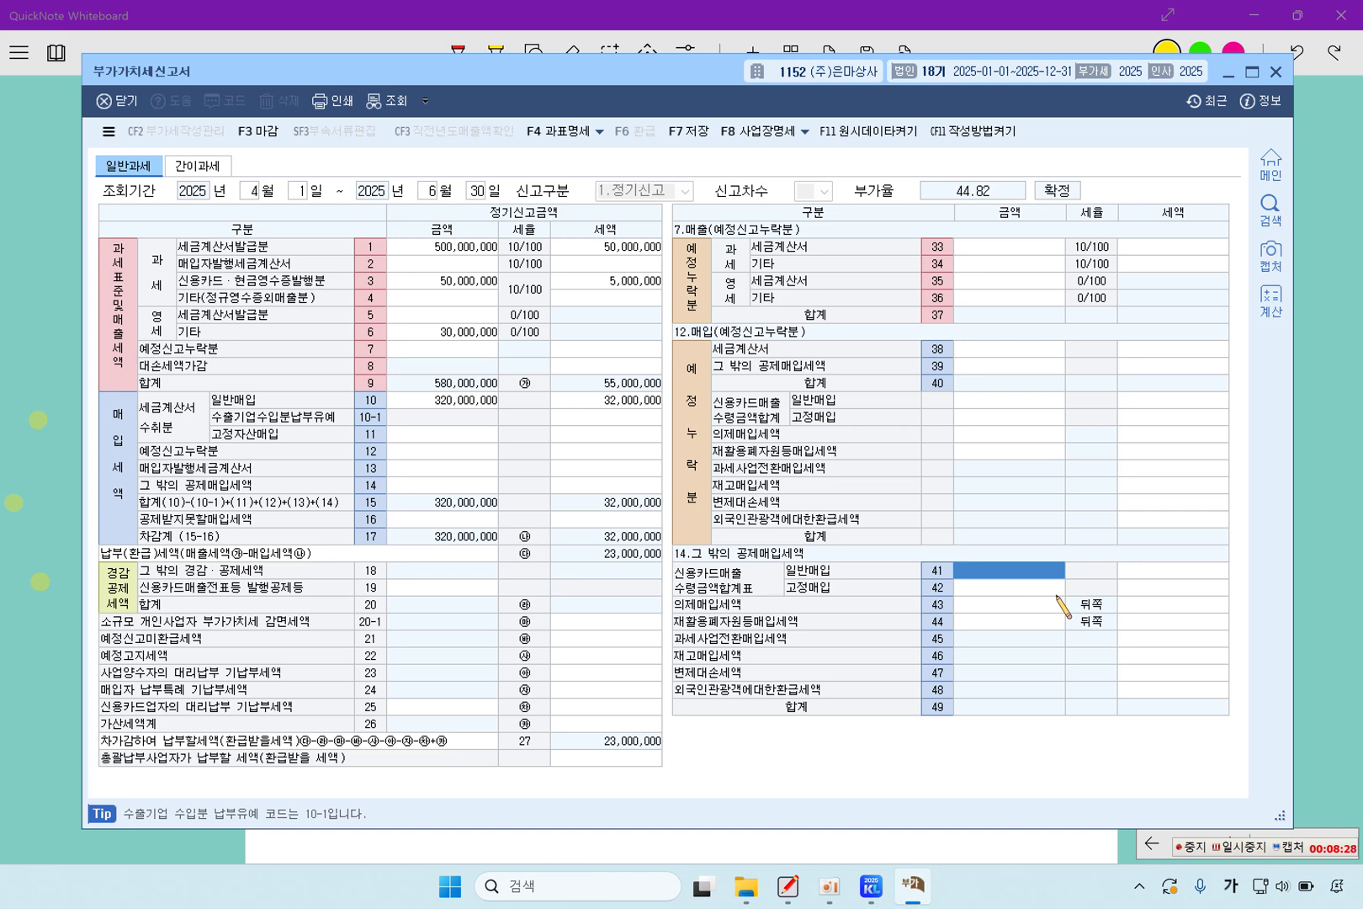
pyautogui.write('8000000')
pyautogui.press('Return')
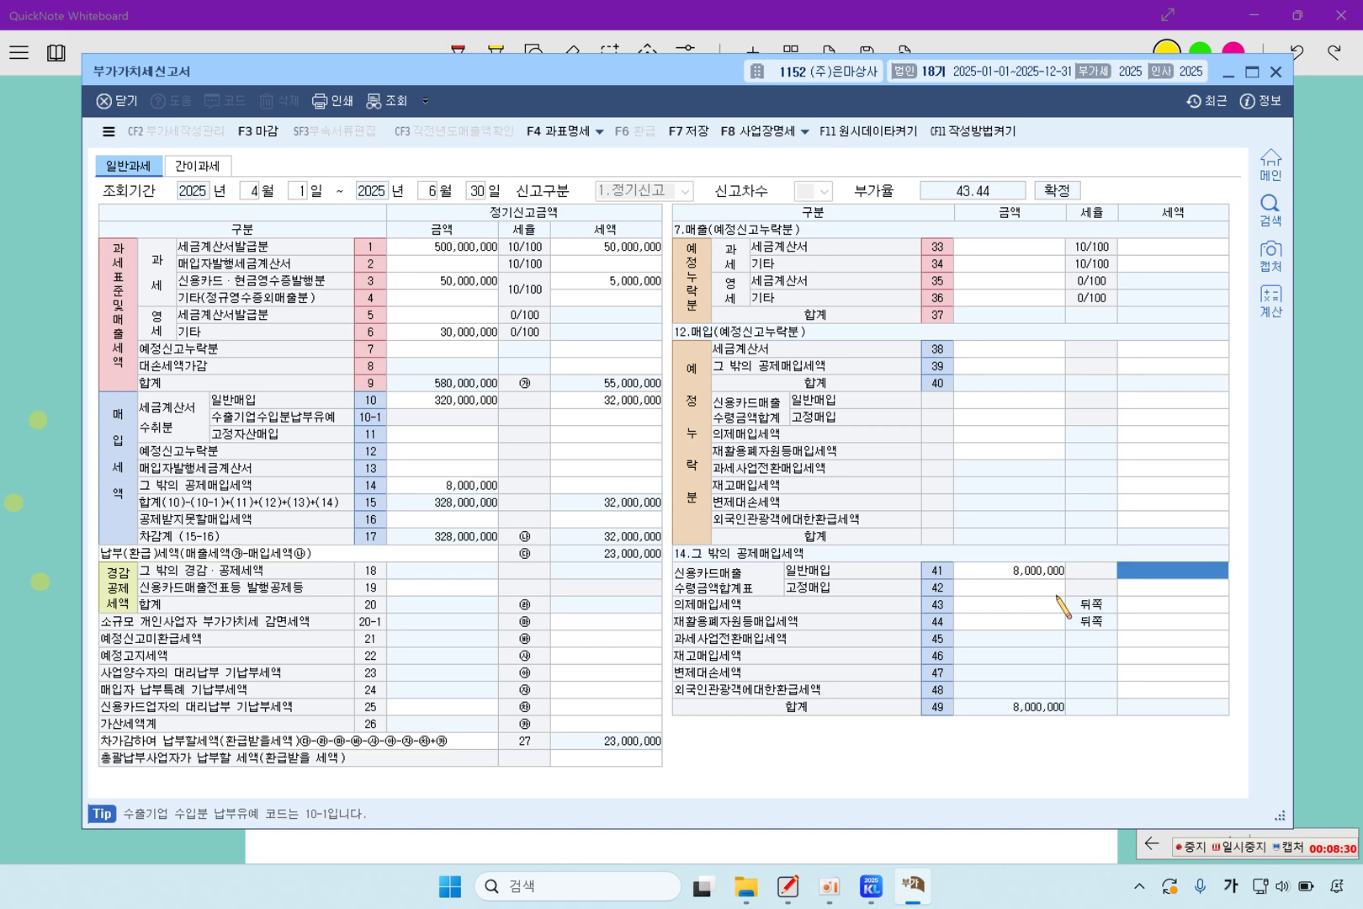
pyautogui.write('800,')
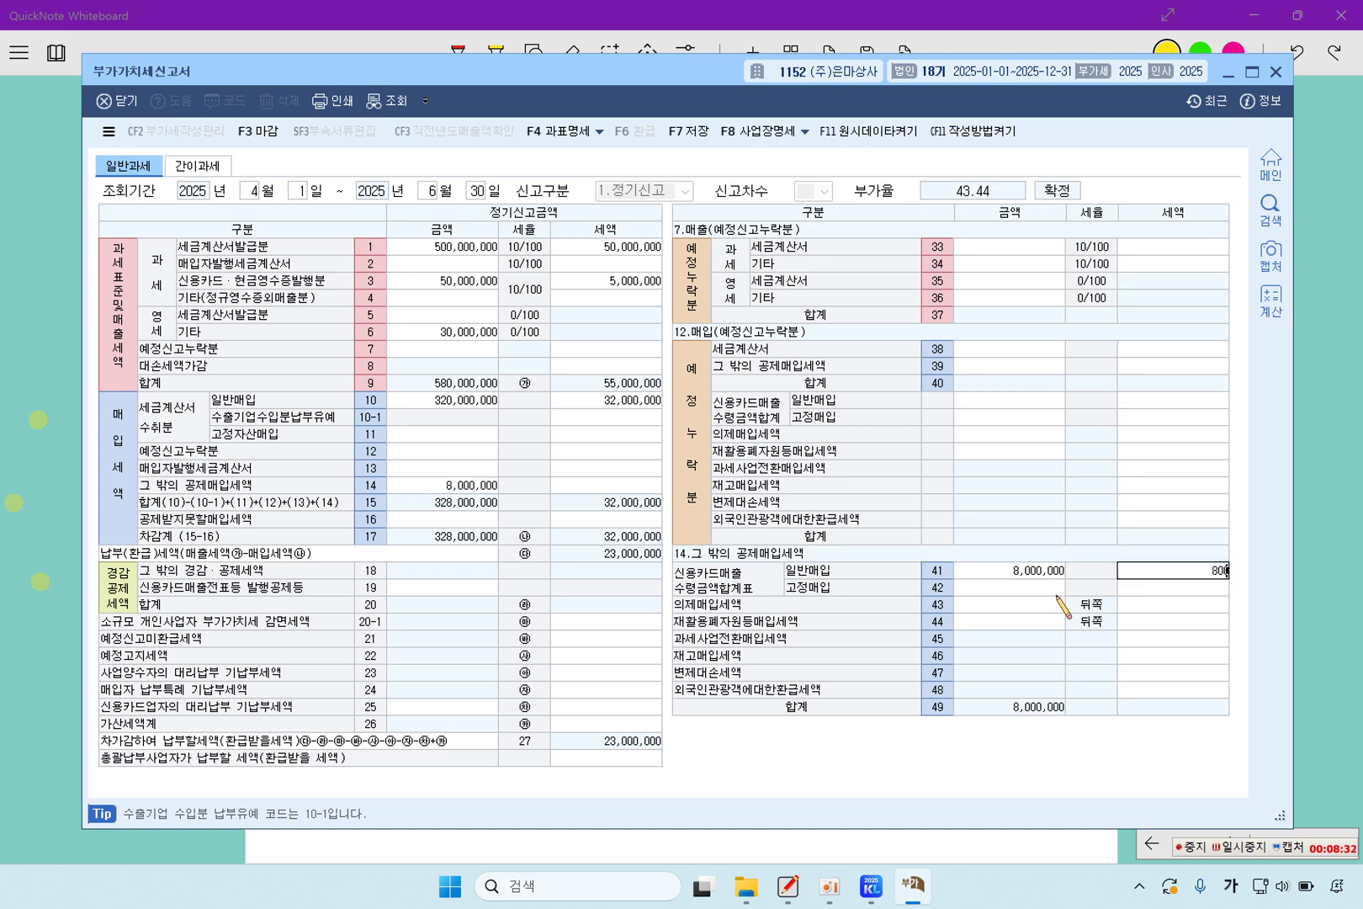
pyautogui.write('000')
pyautogui.press('Return')
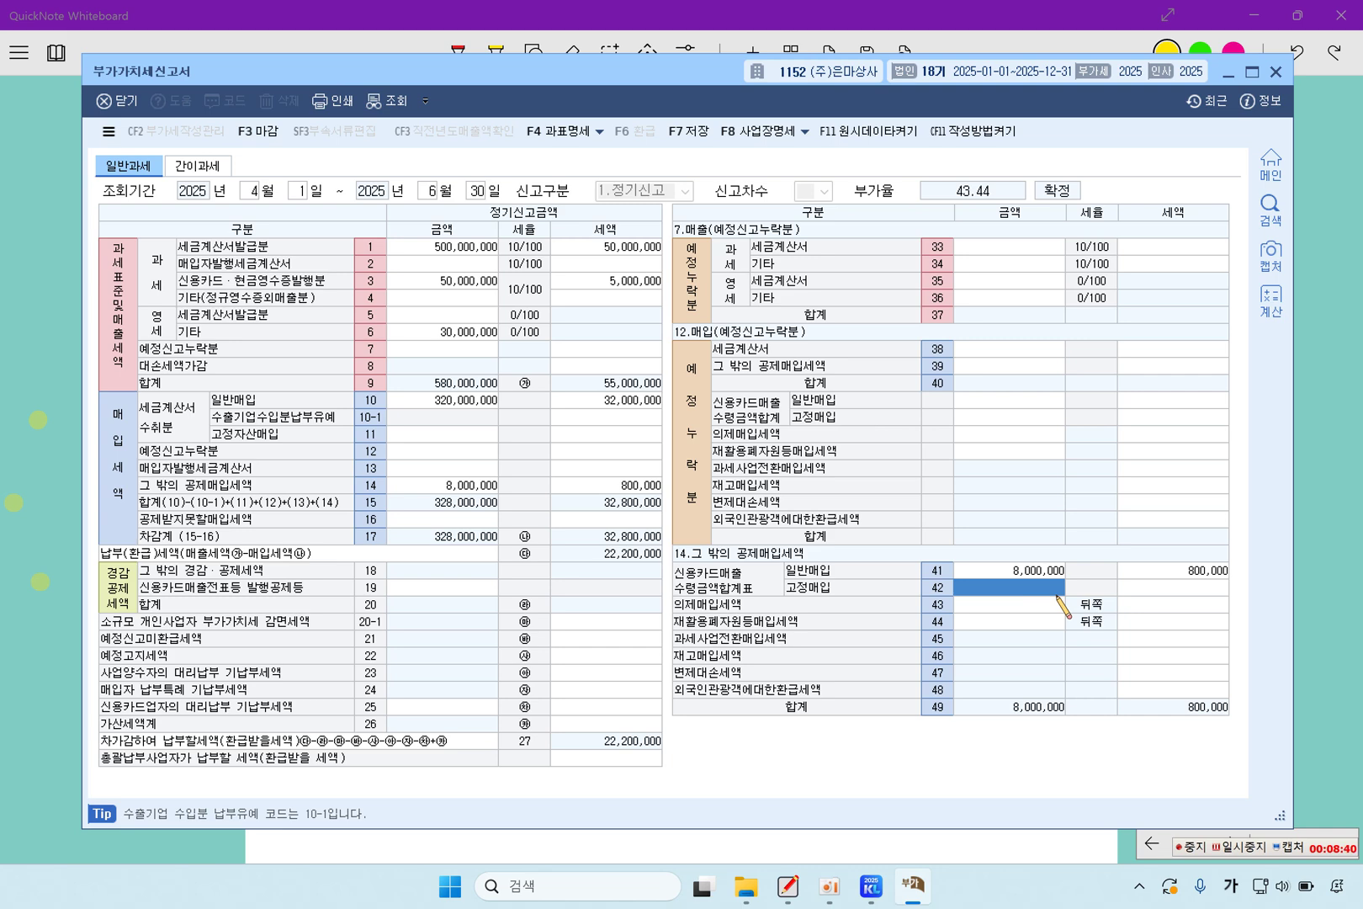
# Step: Fill line 42, the credit-card 고정매입 row, with amount 3,000,000 and tax 300,000
pyautogui.write('3000000')
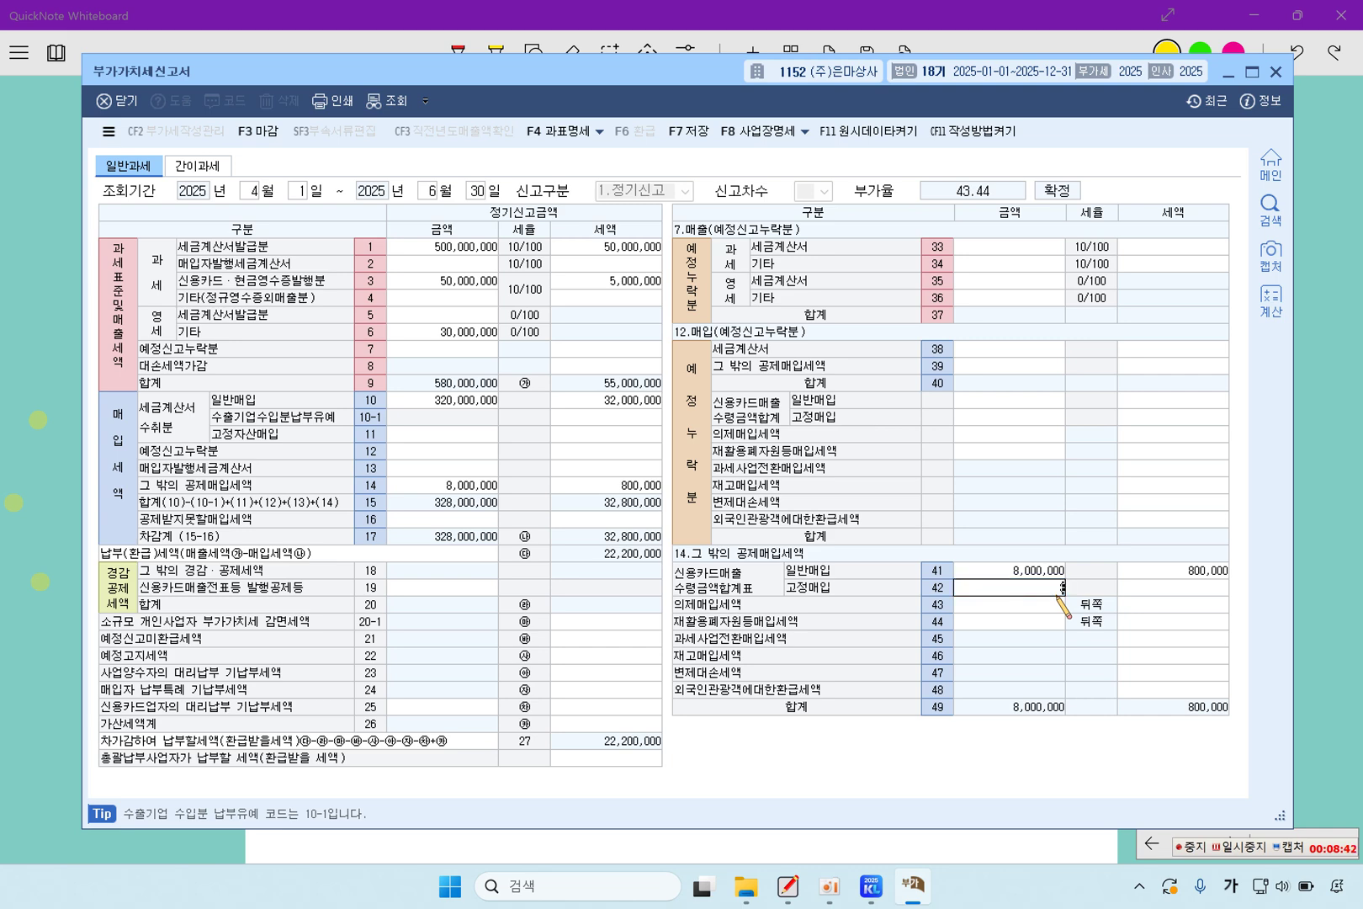
pyautogui.press('Return')
pyautogui.write('300000')
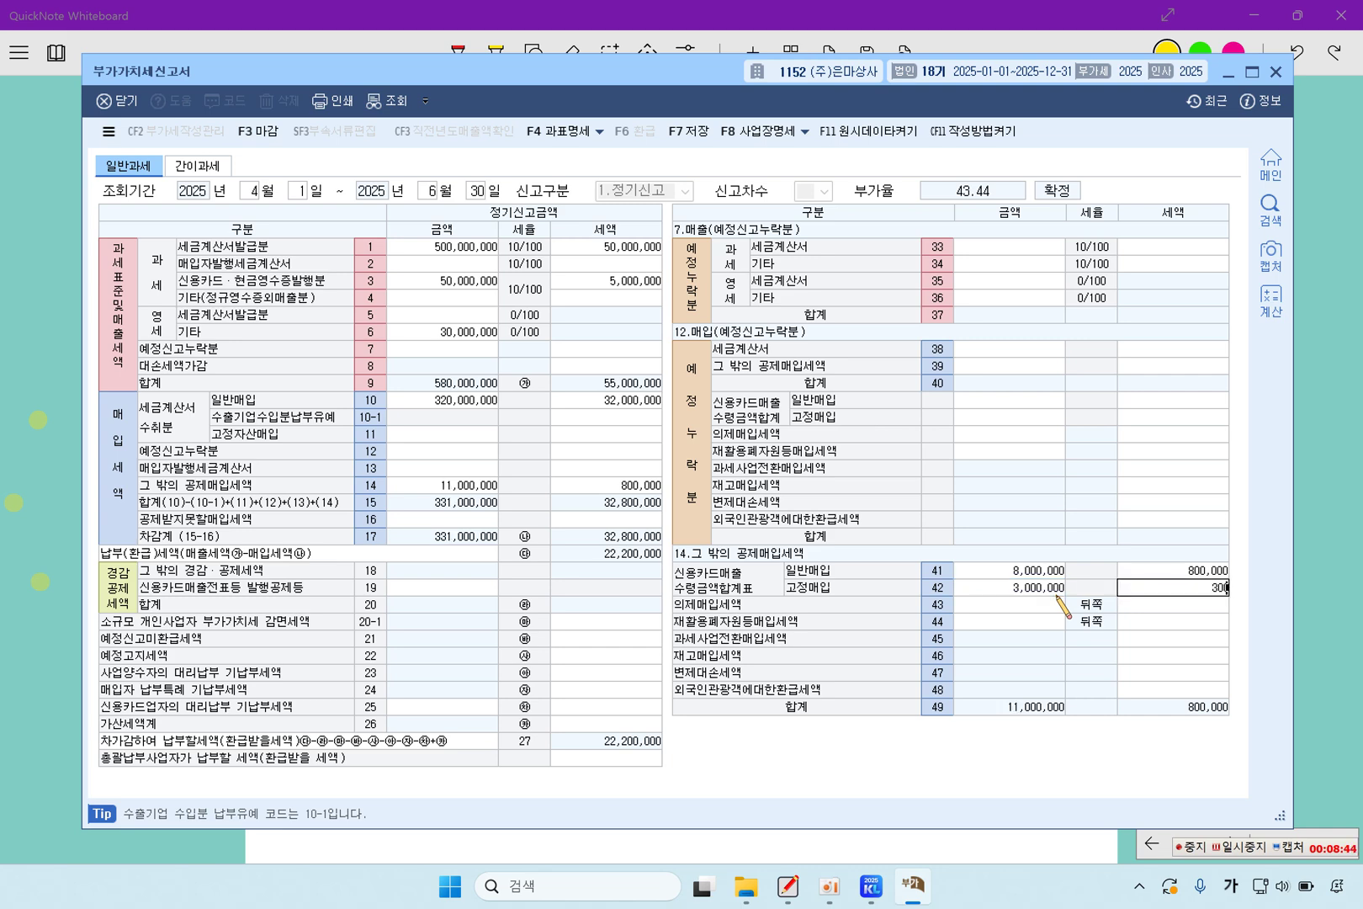
pyautogui.press('Return')
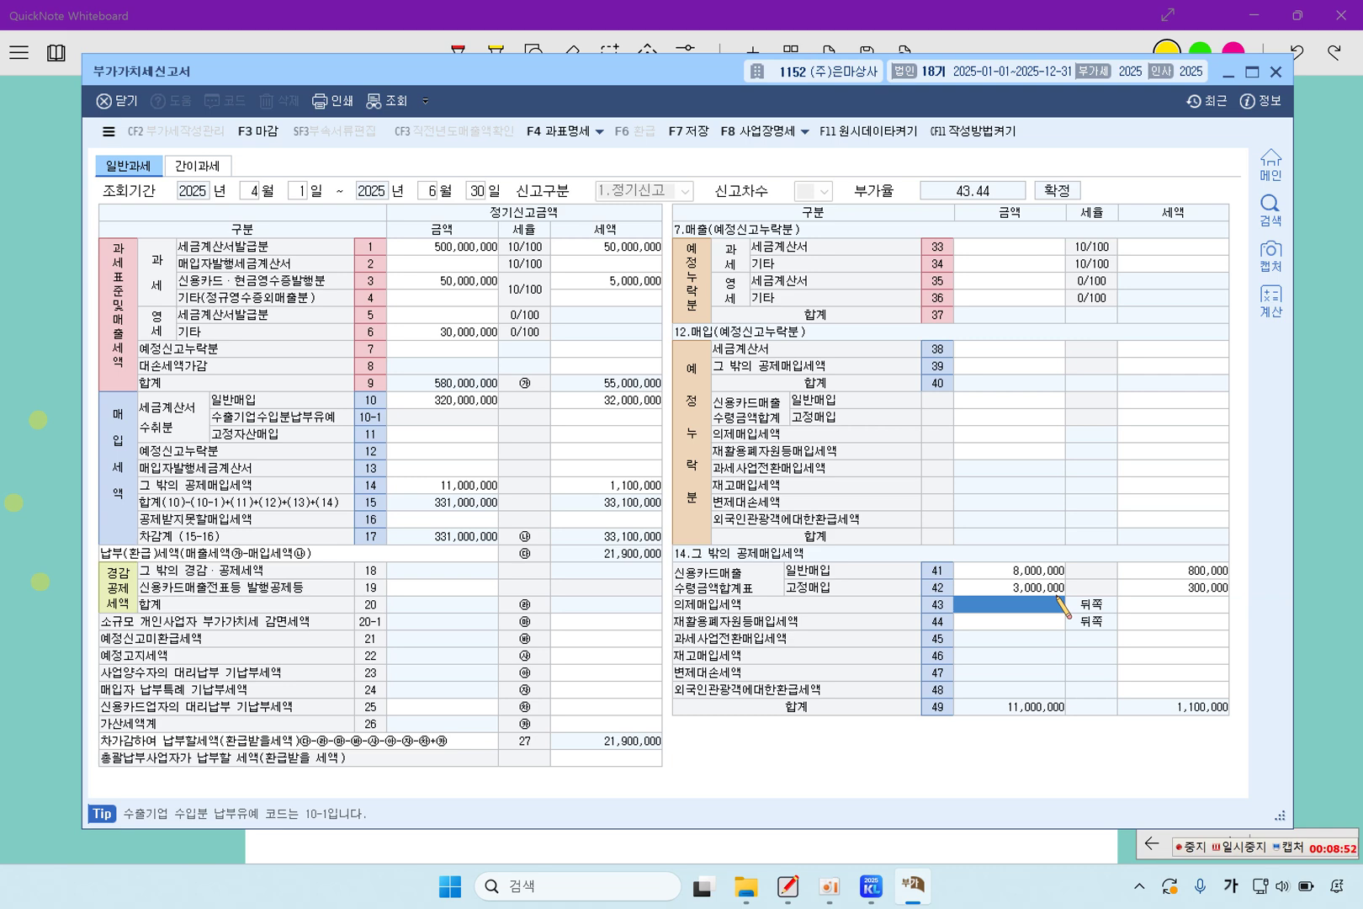
# Step: Under 매입(예정신고누락분), fill line 38 세금계산서 with amount 10,000,000 and tax 1,000,000
pyautogui.click(448, 452)
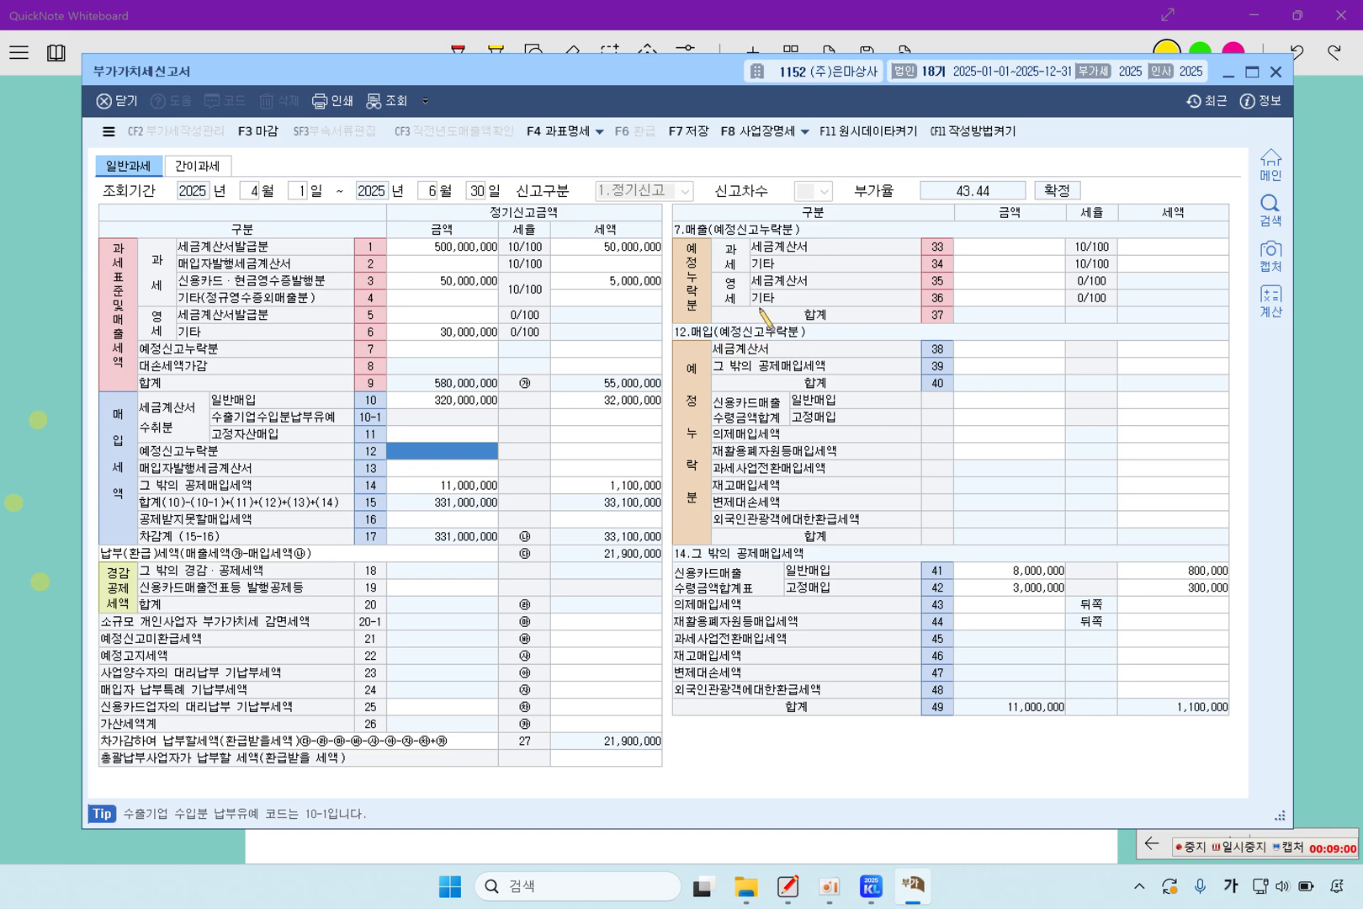
pyautogui.click(1020, 350)
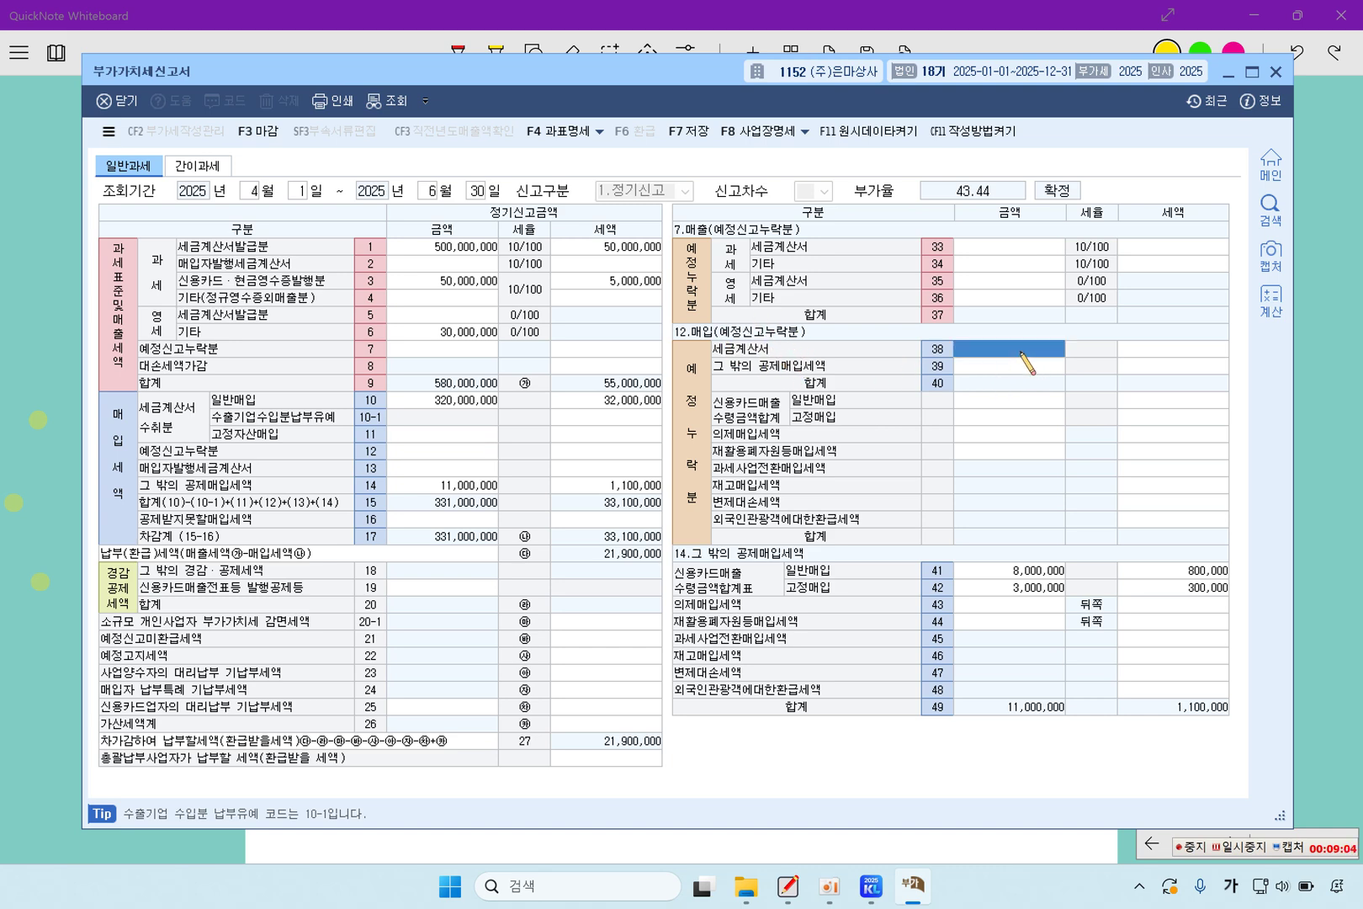
pyautogui.write('10000000')
pyautogui.press('Return')
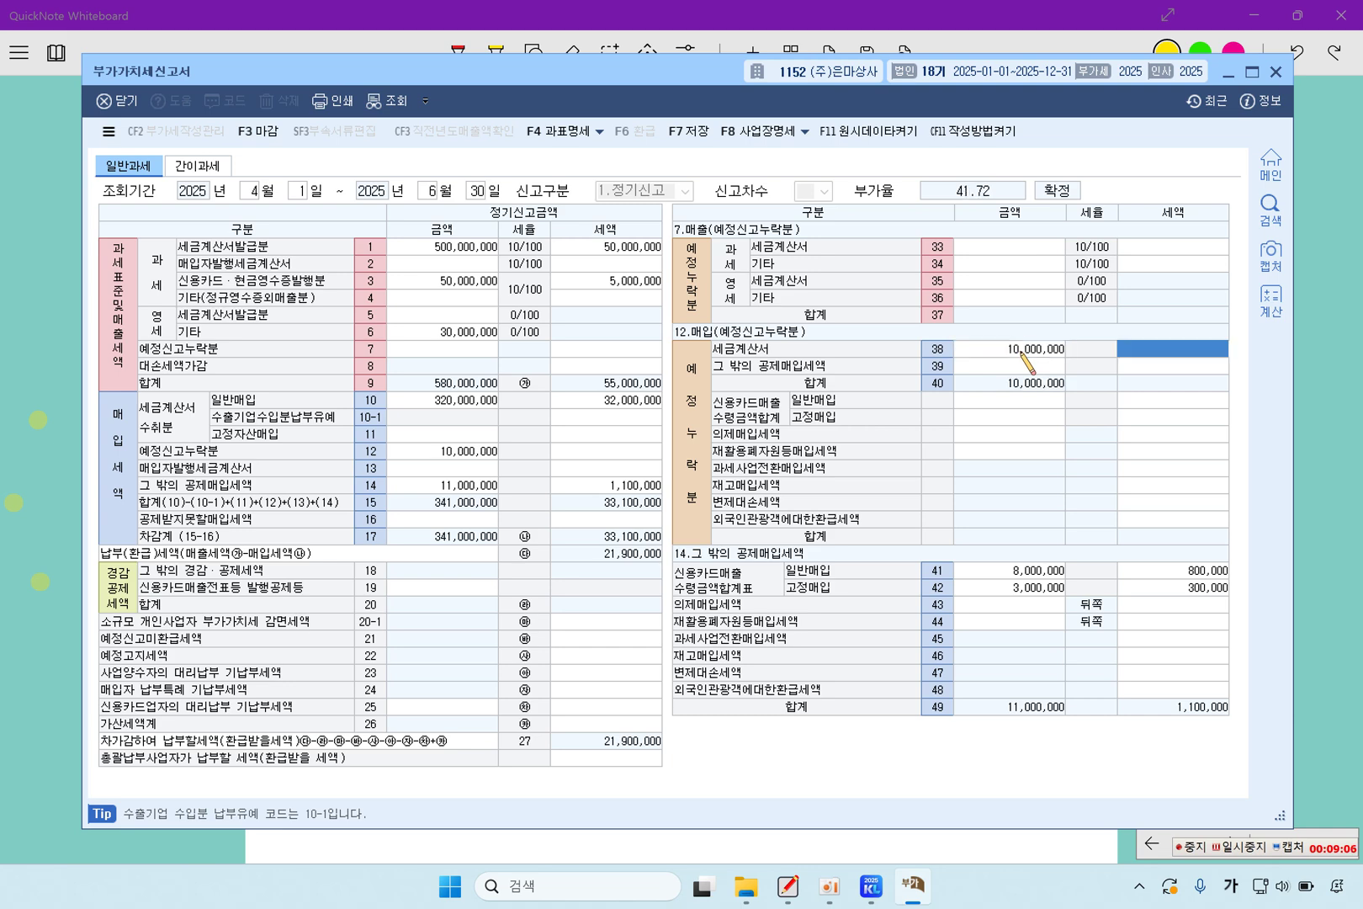
pyautogui.write('1000000')
pyautogui.press('Return')
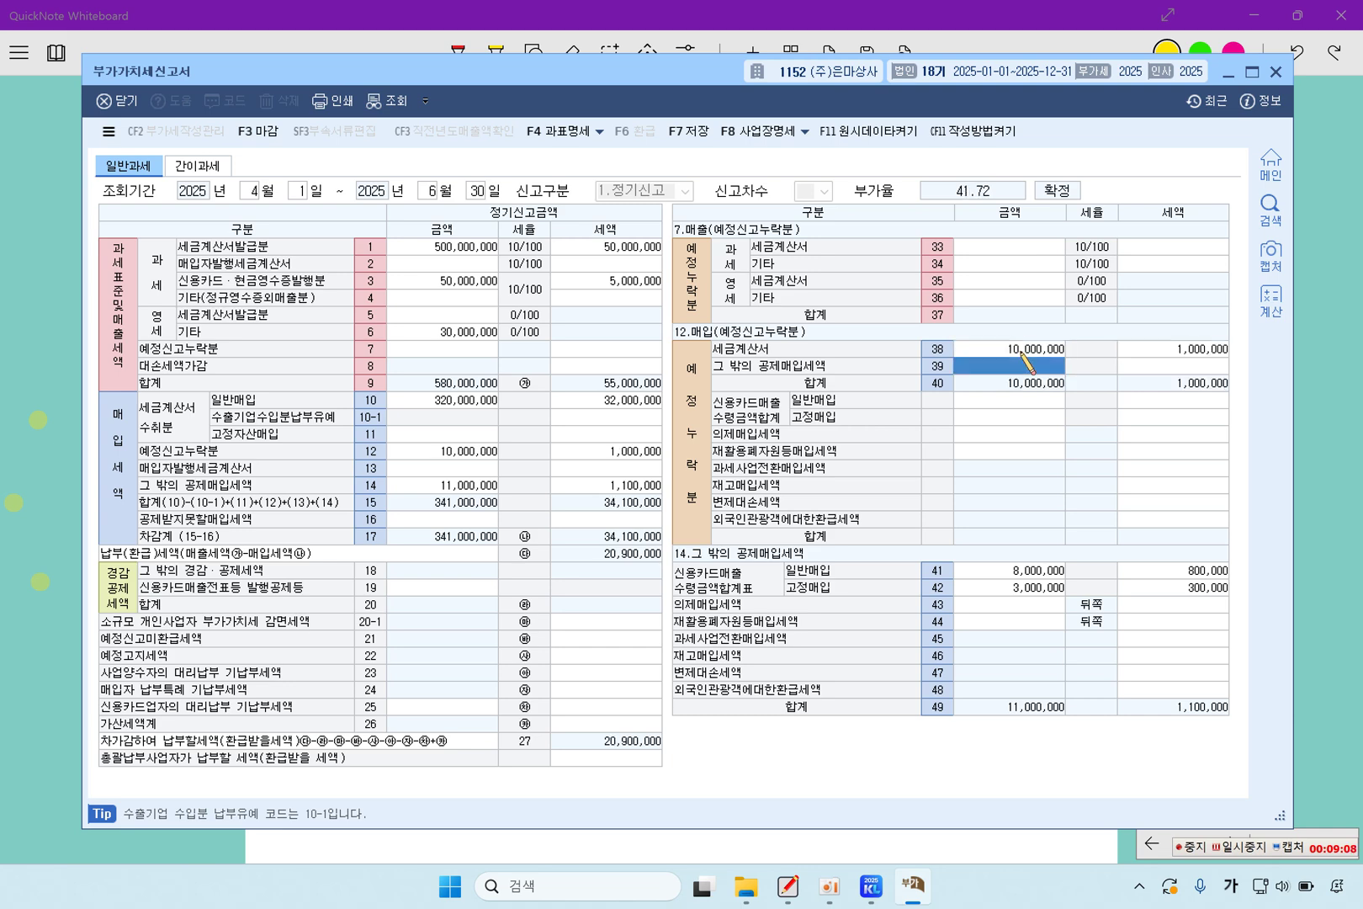
pyautogui.press('Up')
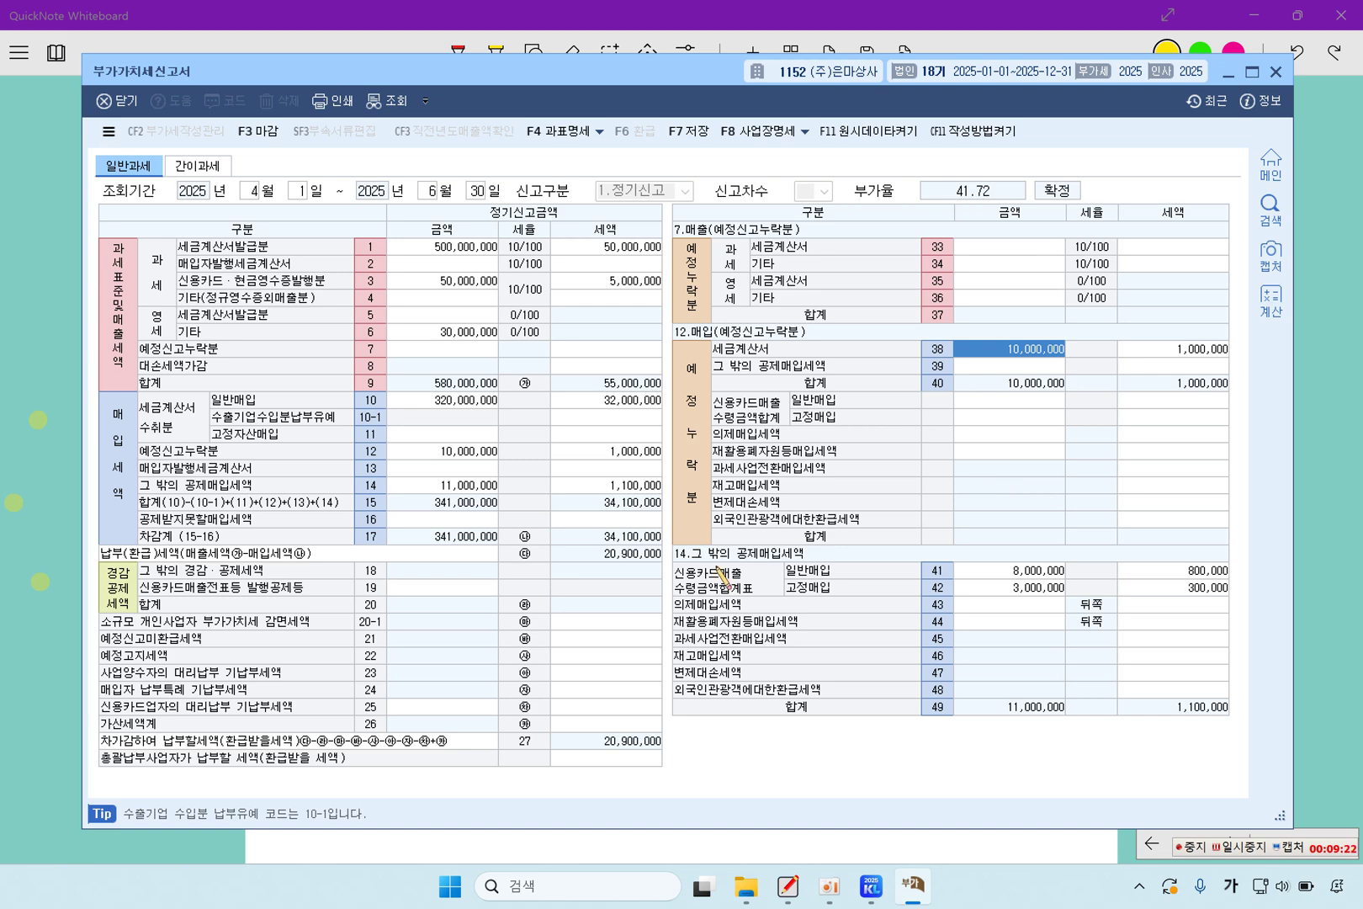
# Step: Return to the whiteboard and highlight 매출채권(5,500,000원) in 비고 item 1 of problem [2]
pyautogui.click(41, 585)
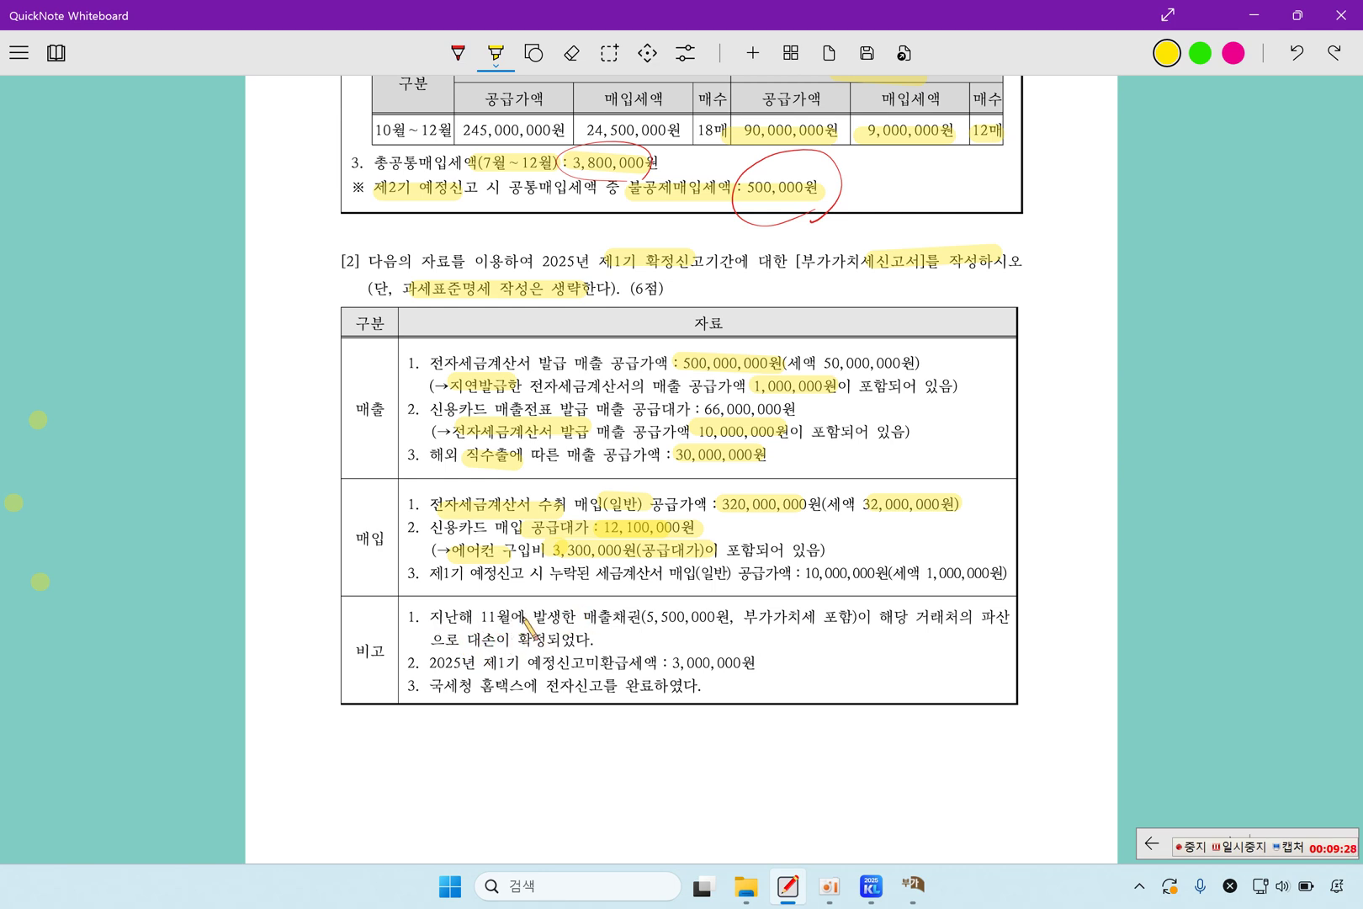
pyautogui.moveTo(595, 620); pyautogui.dragTo(732, 619)
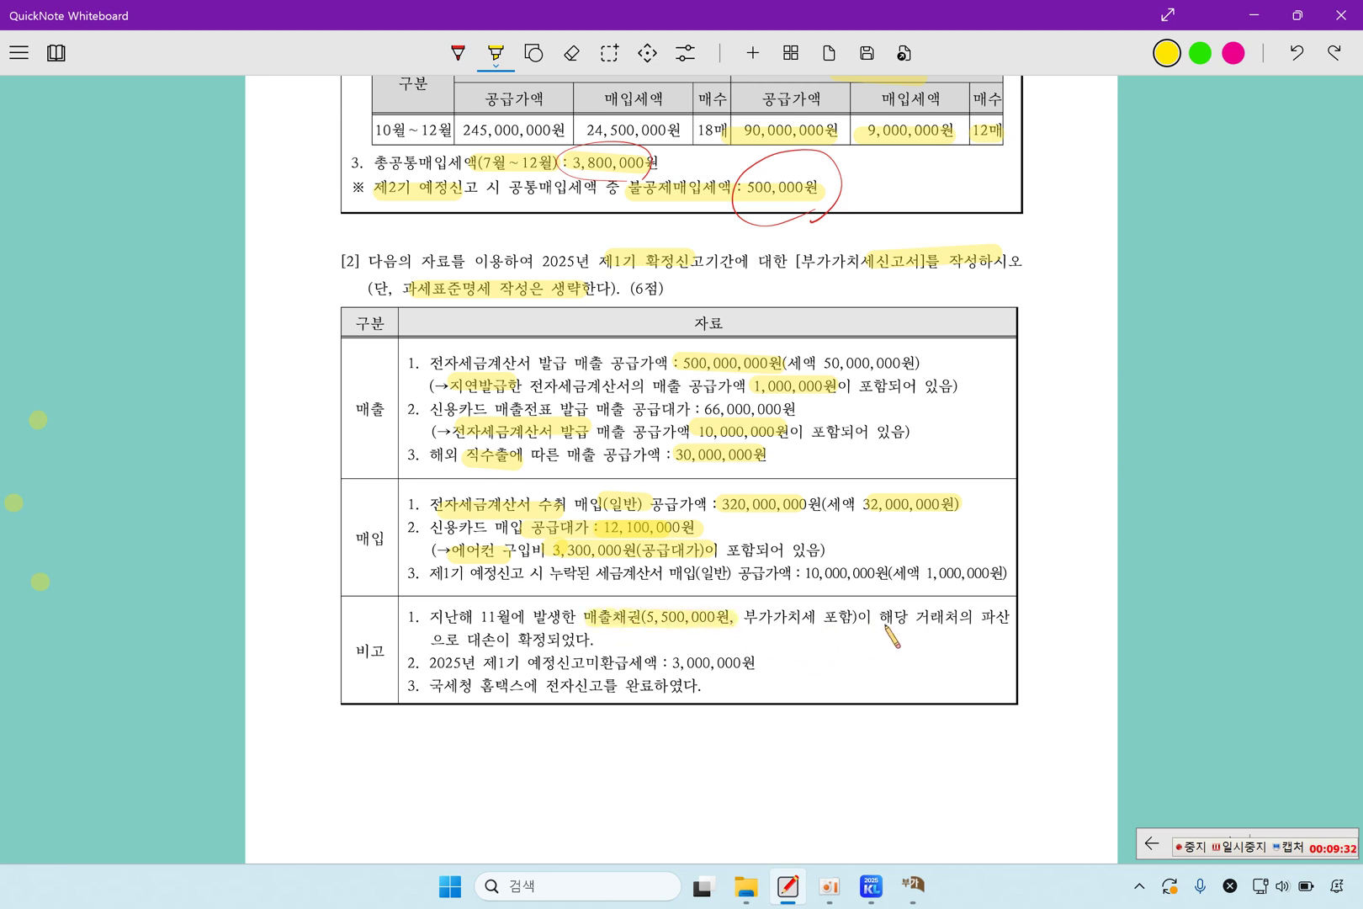
# Step: Highlight 파산 and 확정되었다 in 비고 item 1, and enter -500,000 as the tax on line 8 대손세액가감 of the VAT return
pyautogui.moveTo(983, 616); pyautogui.dragTo(1028, 616)
pyautogui.moveTo(515, 642); pyautogui.dragTo(621, 644)
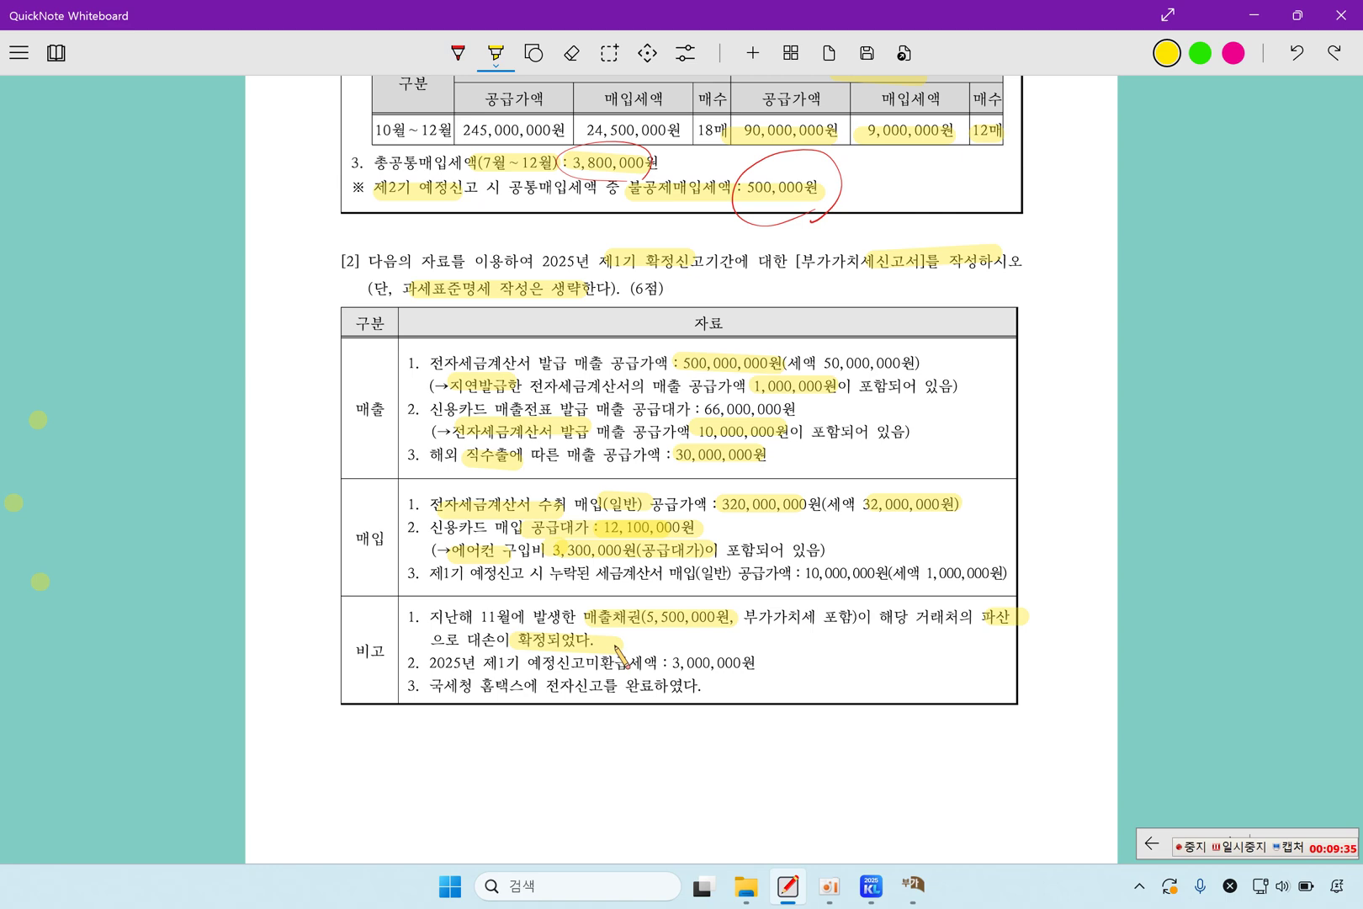
pyautogui.click(913, 885)
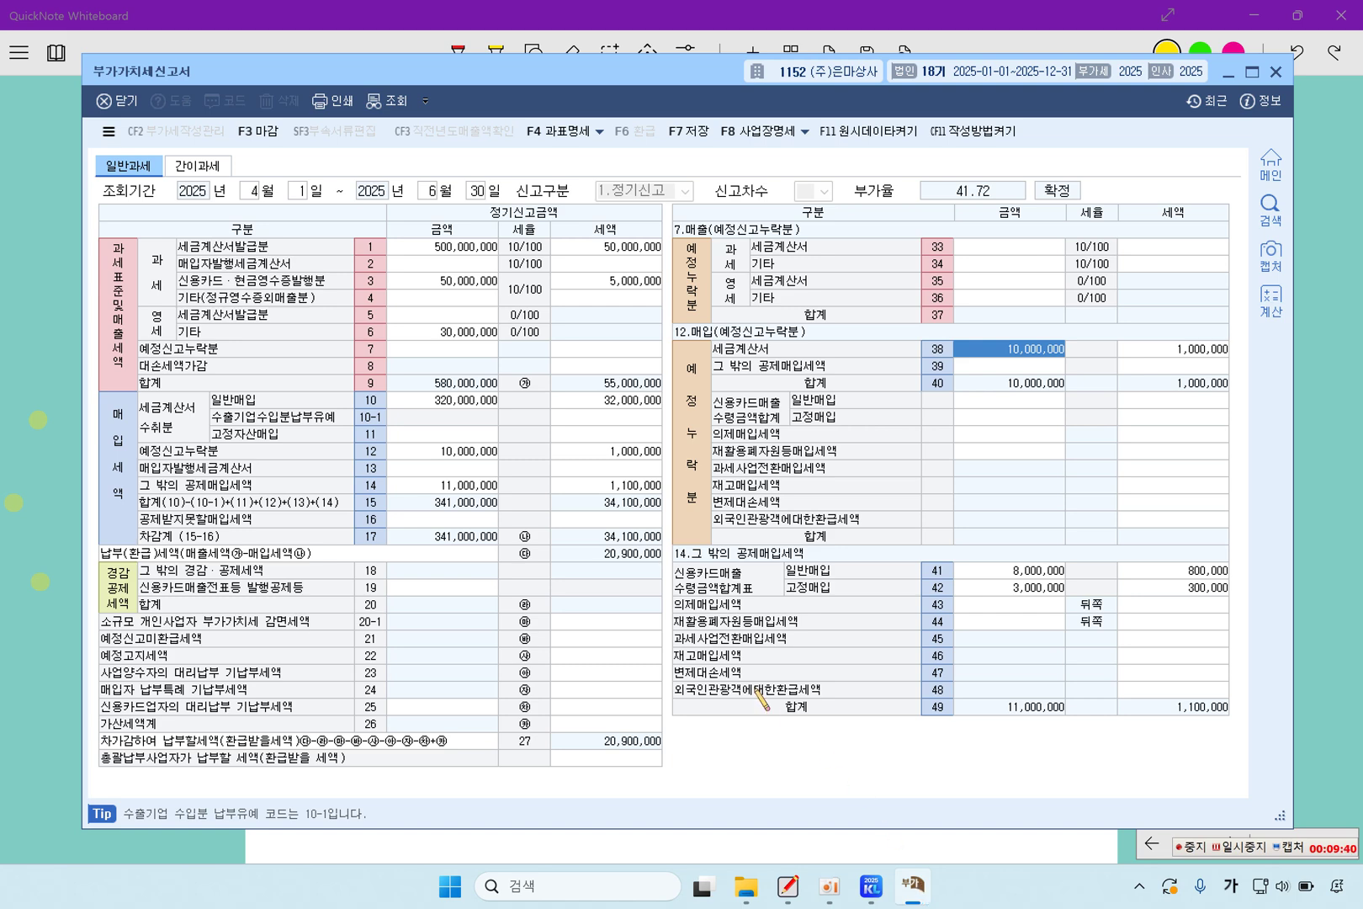
pyautogui.click(635, 365)
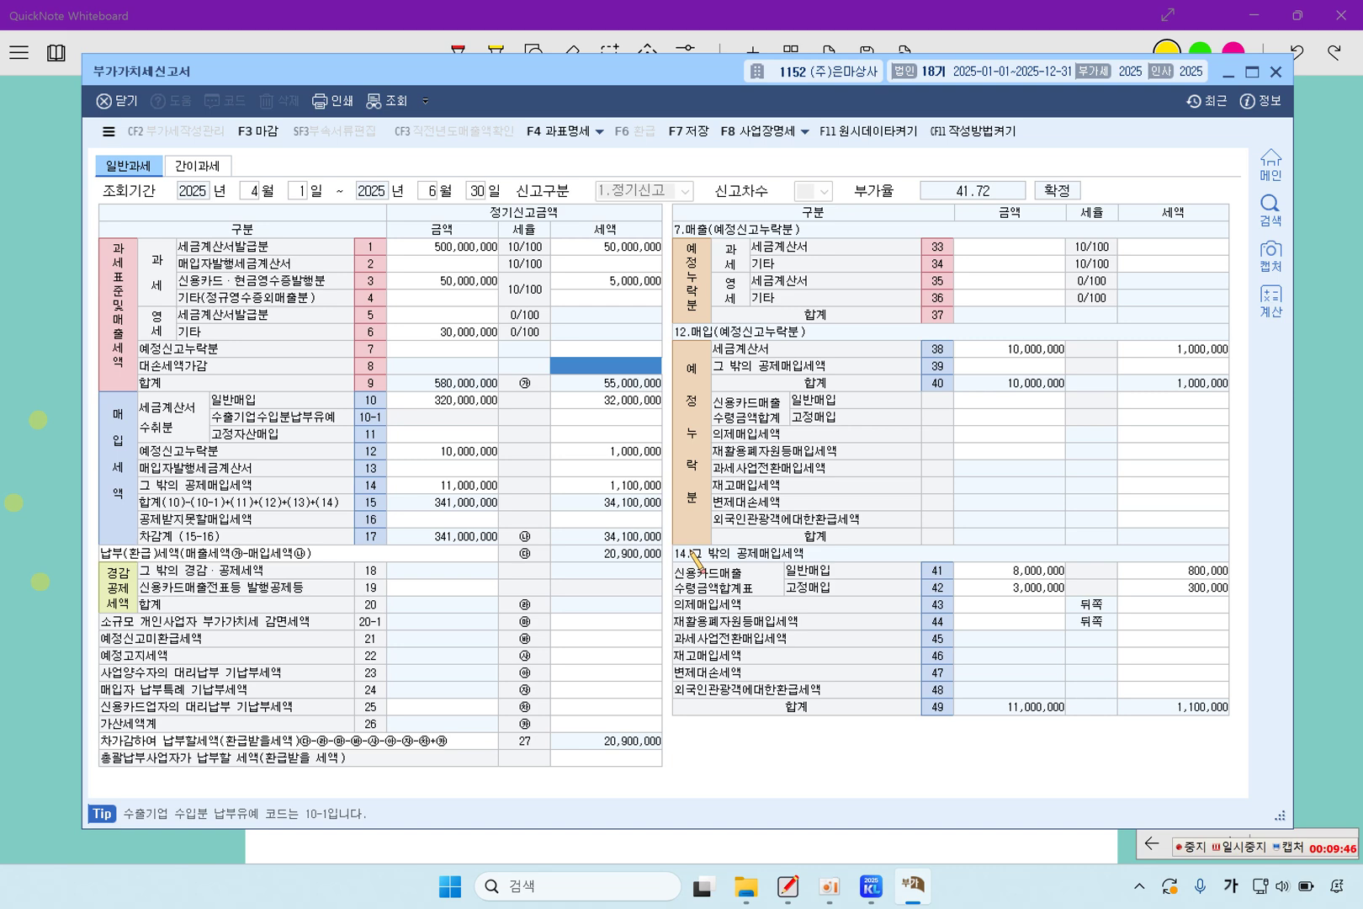
pyautogui.write('-500,00')
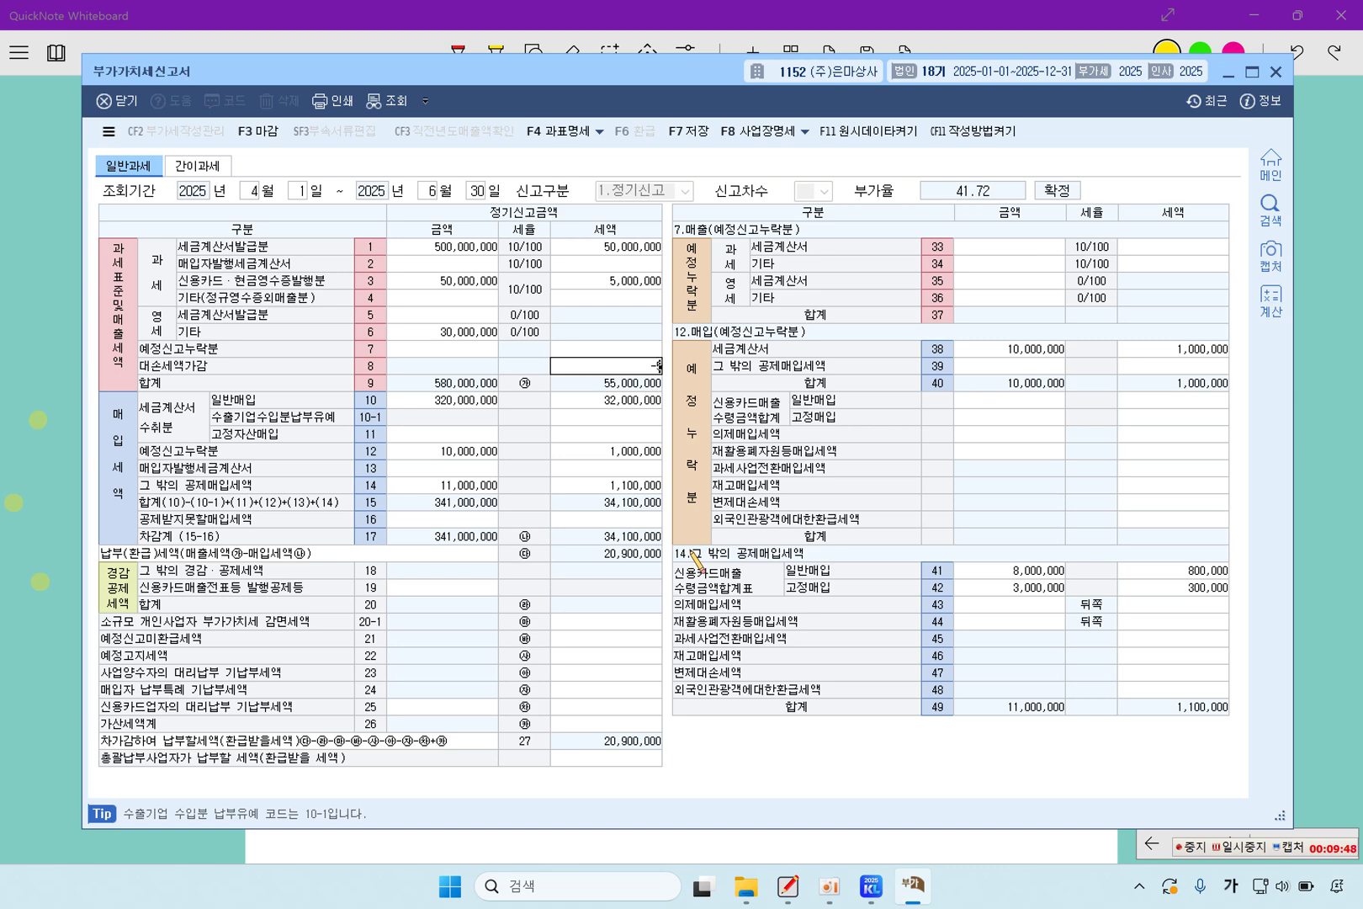
pyautogui.write('0')
pyautogui.press('Return')
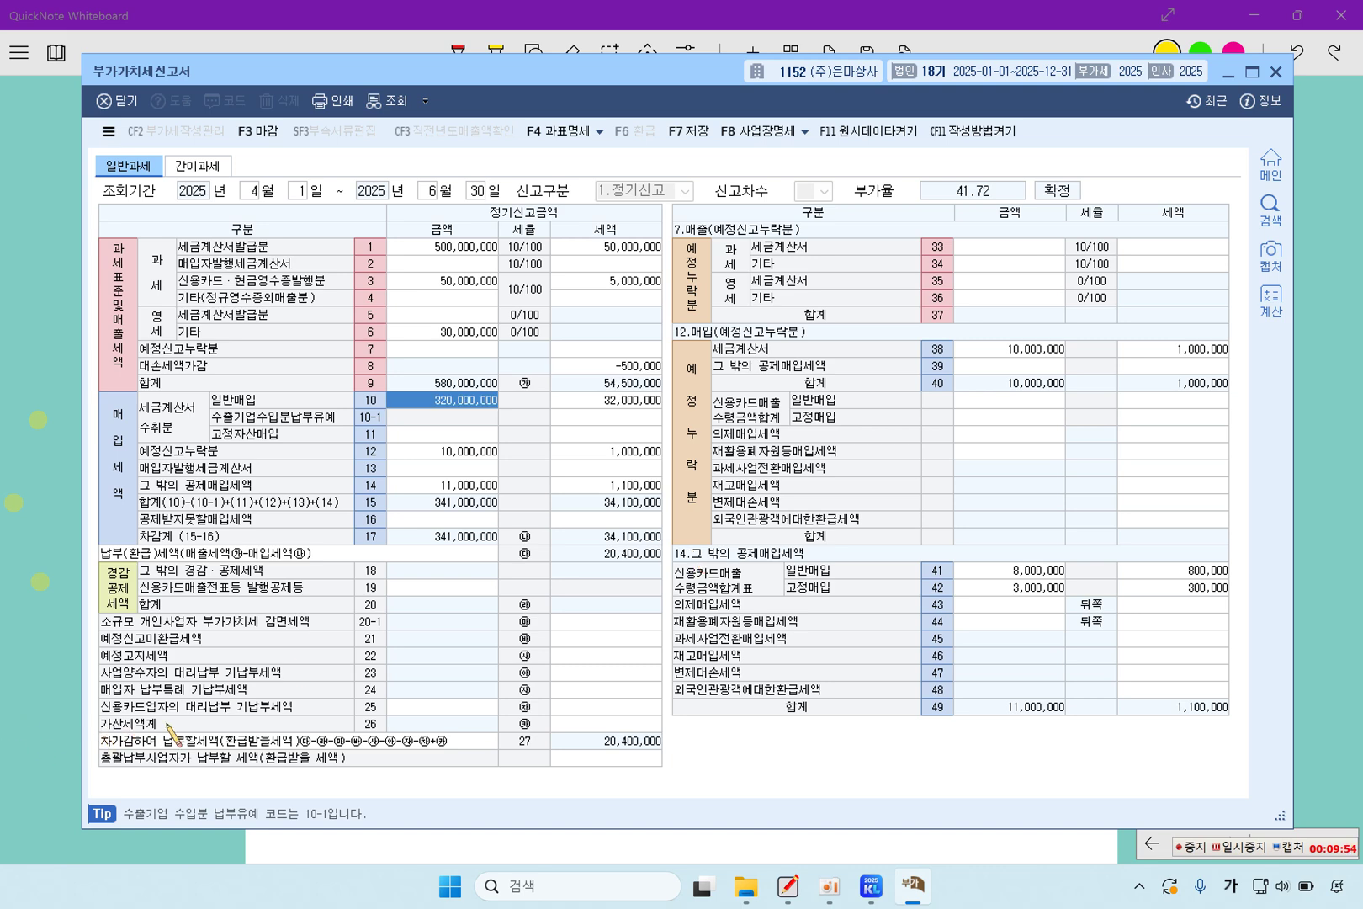
# Step: Highlight 예정신고미환급세액 3,000,000원 in 비고 item 2 on the whiteboard and enter 3,000,000 as tax on line 21 of the VAT return
pyautogui.click(77, 684)
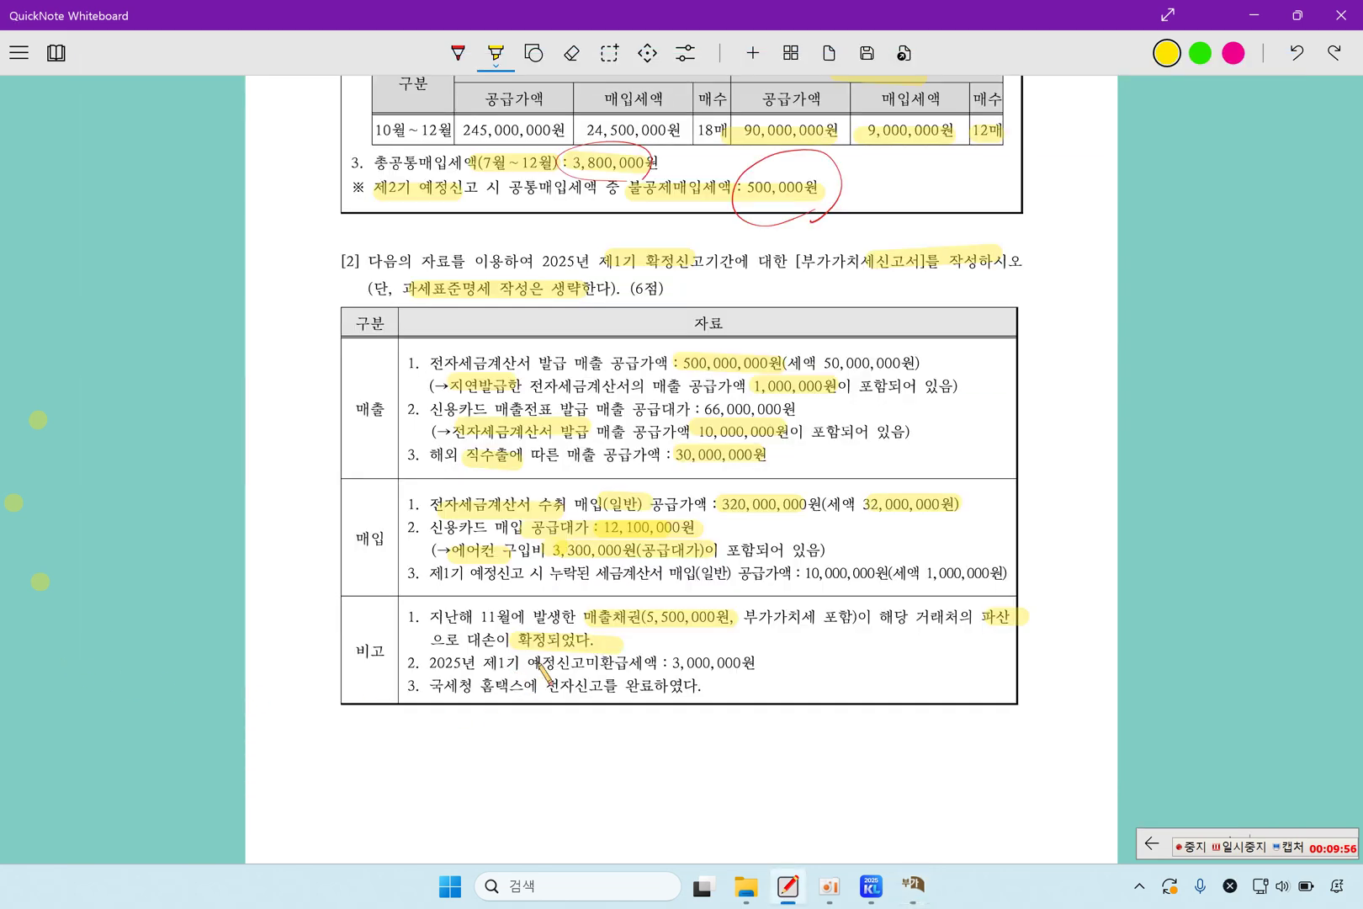
pyautogui.moveTo(598, 662); pyautogui.dragTo(762, 663)
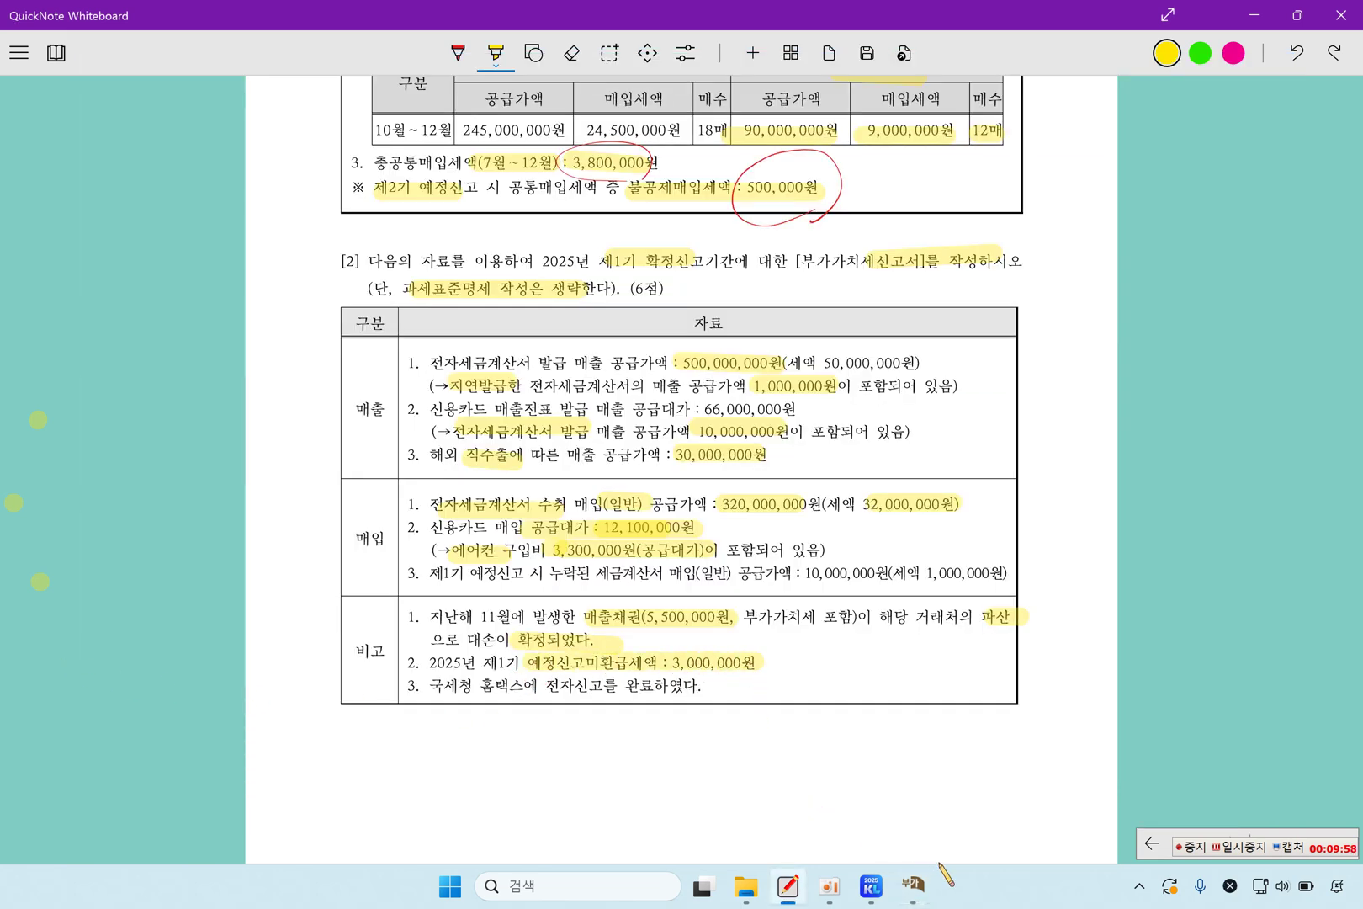
pyautogui.click(915, 888)
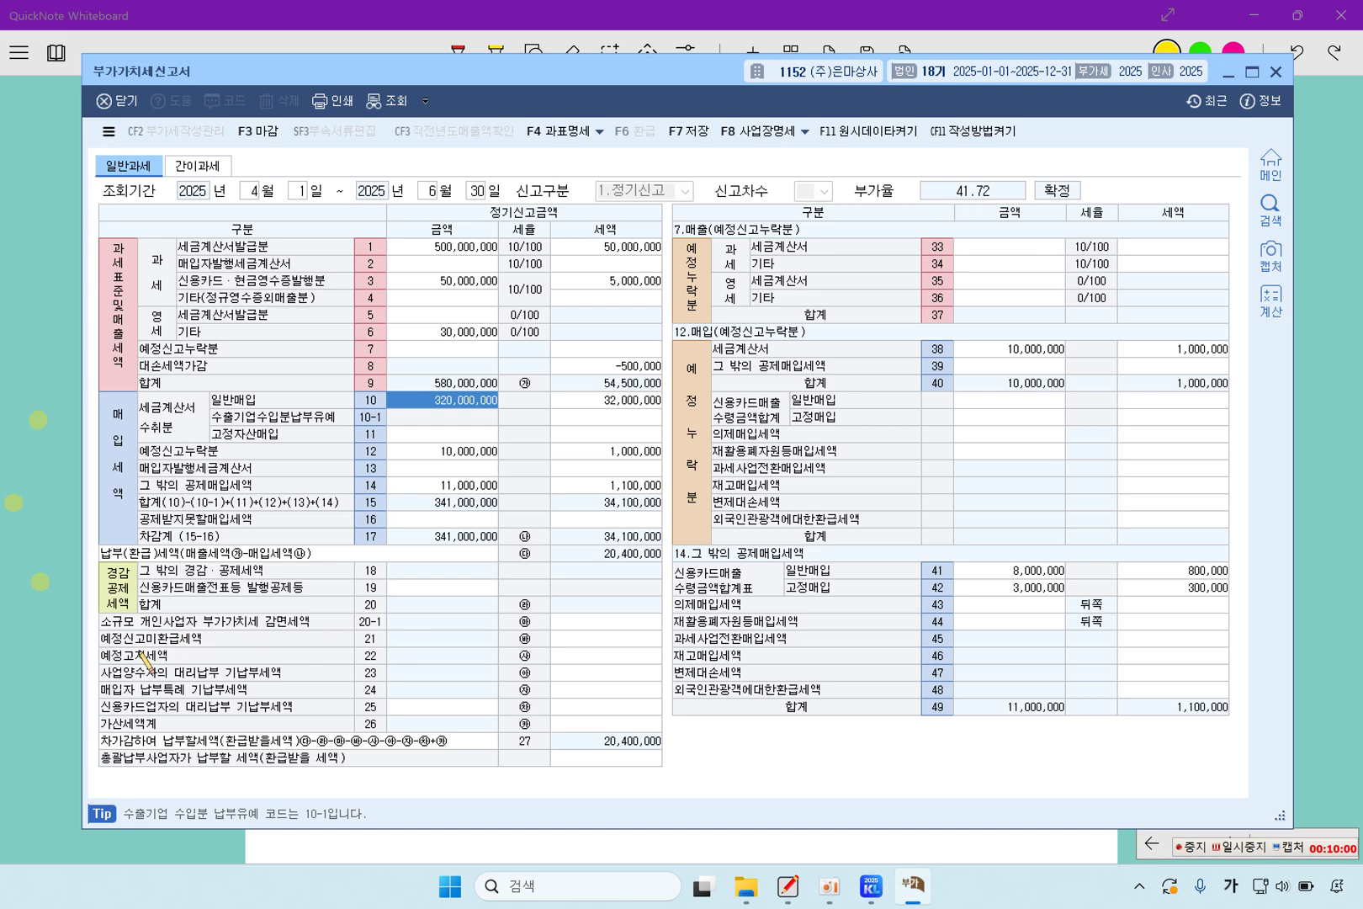
pyautogui.click(611, 641)
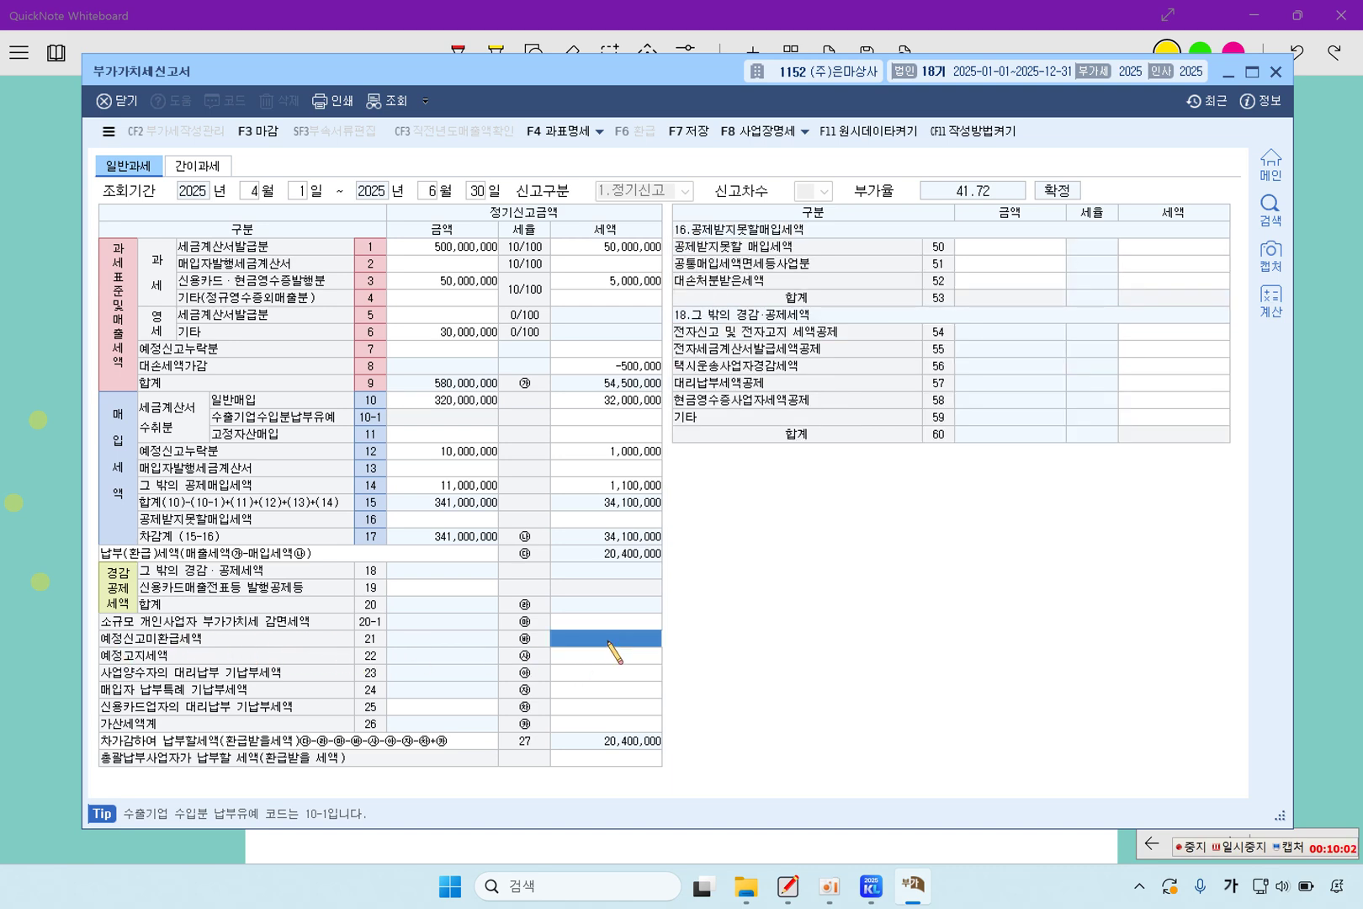
pyautogui.write('3000000')
pyautogui.press('Return')
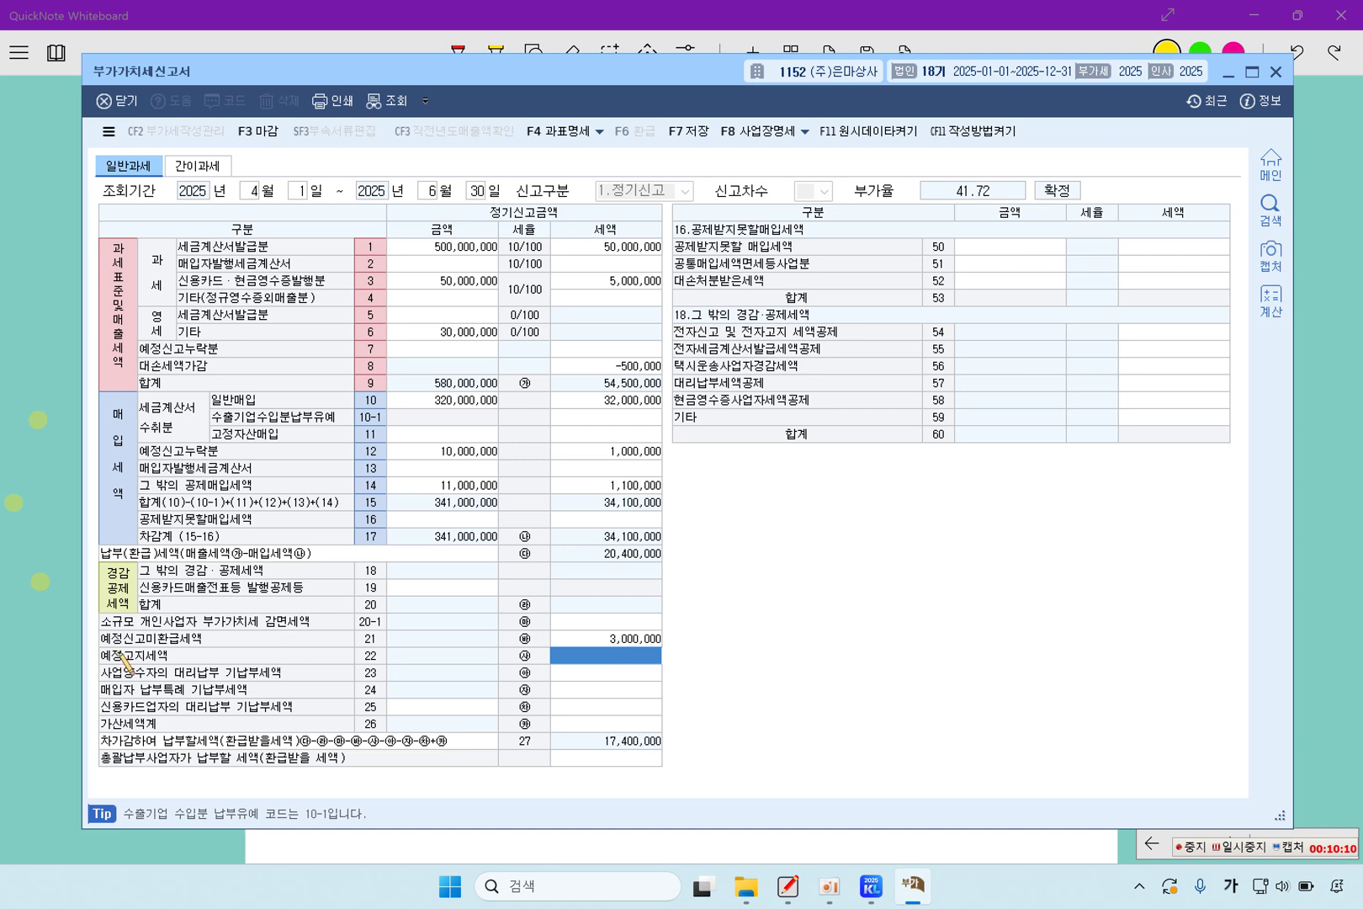
# Step: Highlight 전자신고를 완료하였다 in 비고 item 3 and enter 10,000 as tax on line 54 전자신고 및 전자고지 세액공제 of the return
pyautogui.click(21, 655)
pyautogui.moveTo(545, 686); pyautogui.dragTo(741, 687)
pyautogui.click(915, 894)
pyautogui.click(1176, 331)
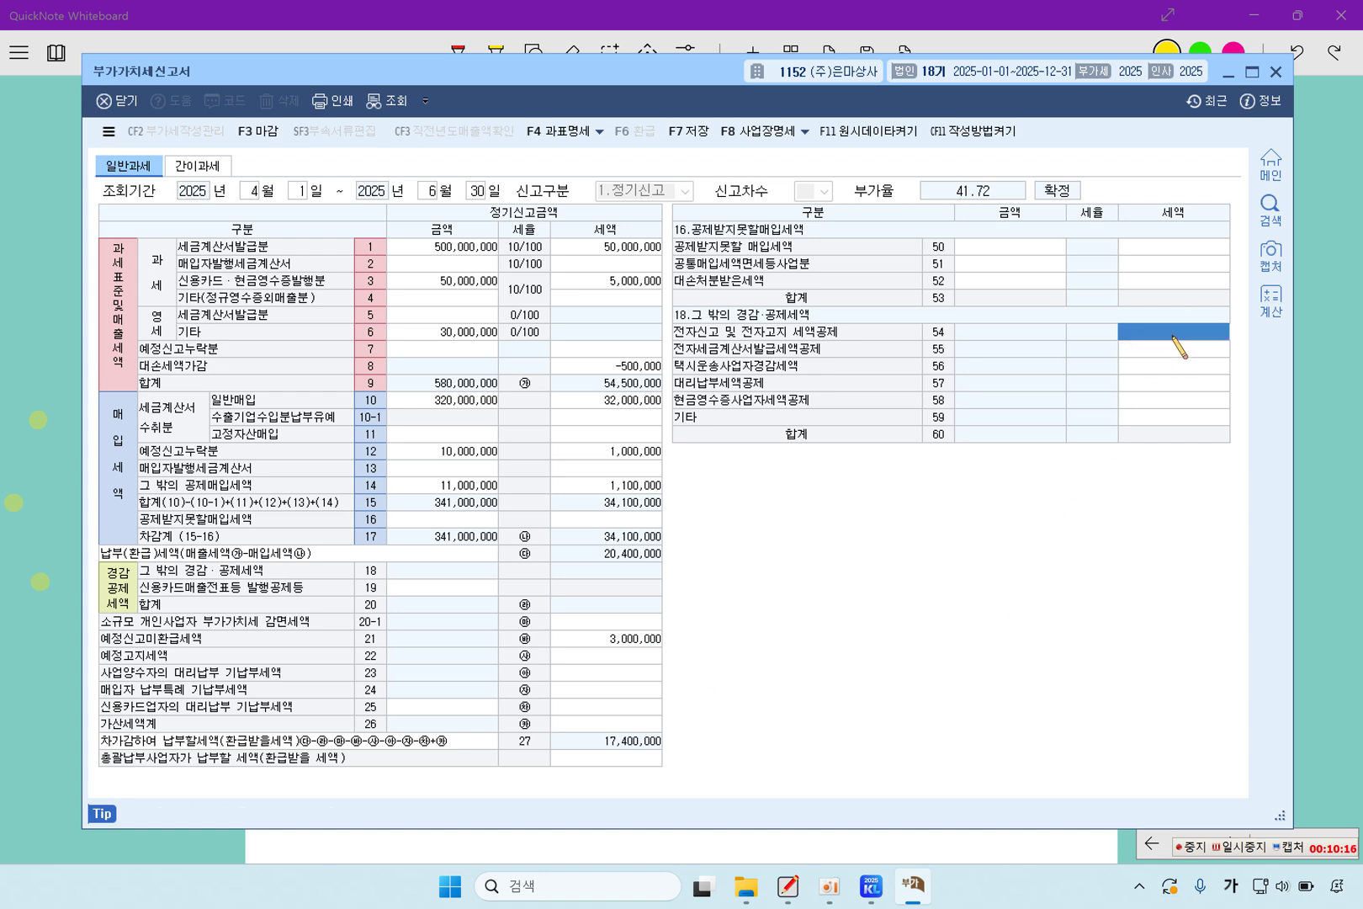
pyautogui.write('100000')
pyautogui.press('Return')
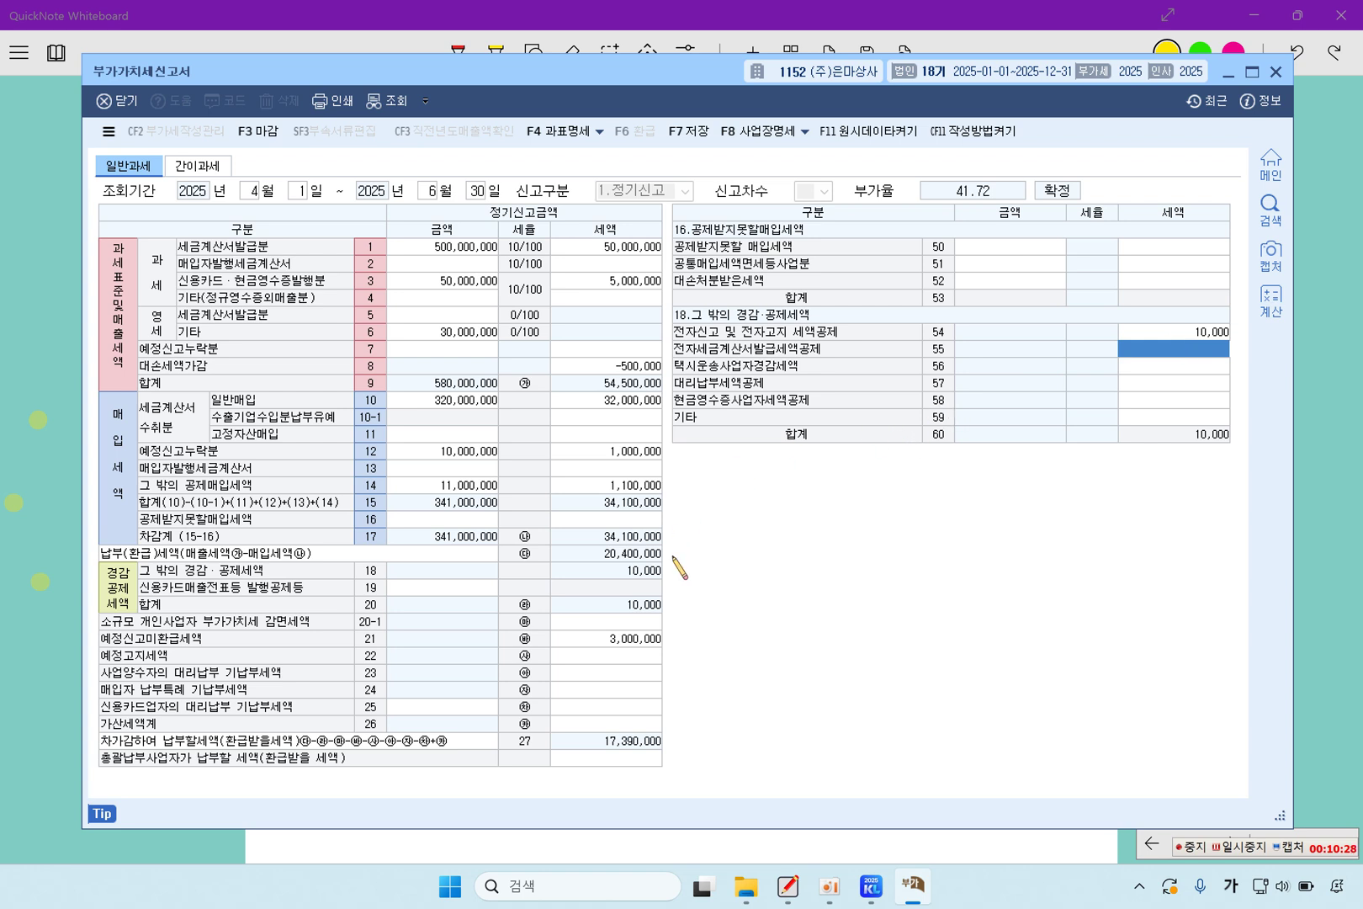
# Step: Review the 예정신고누락분 details, checking purchase line 38 and sales lines 33, 35 and 36
pyautogui.click(462, 452)
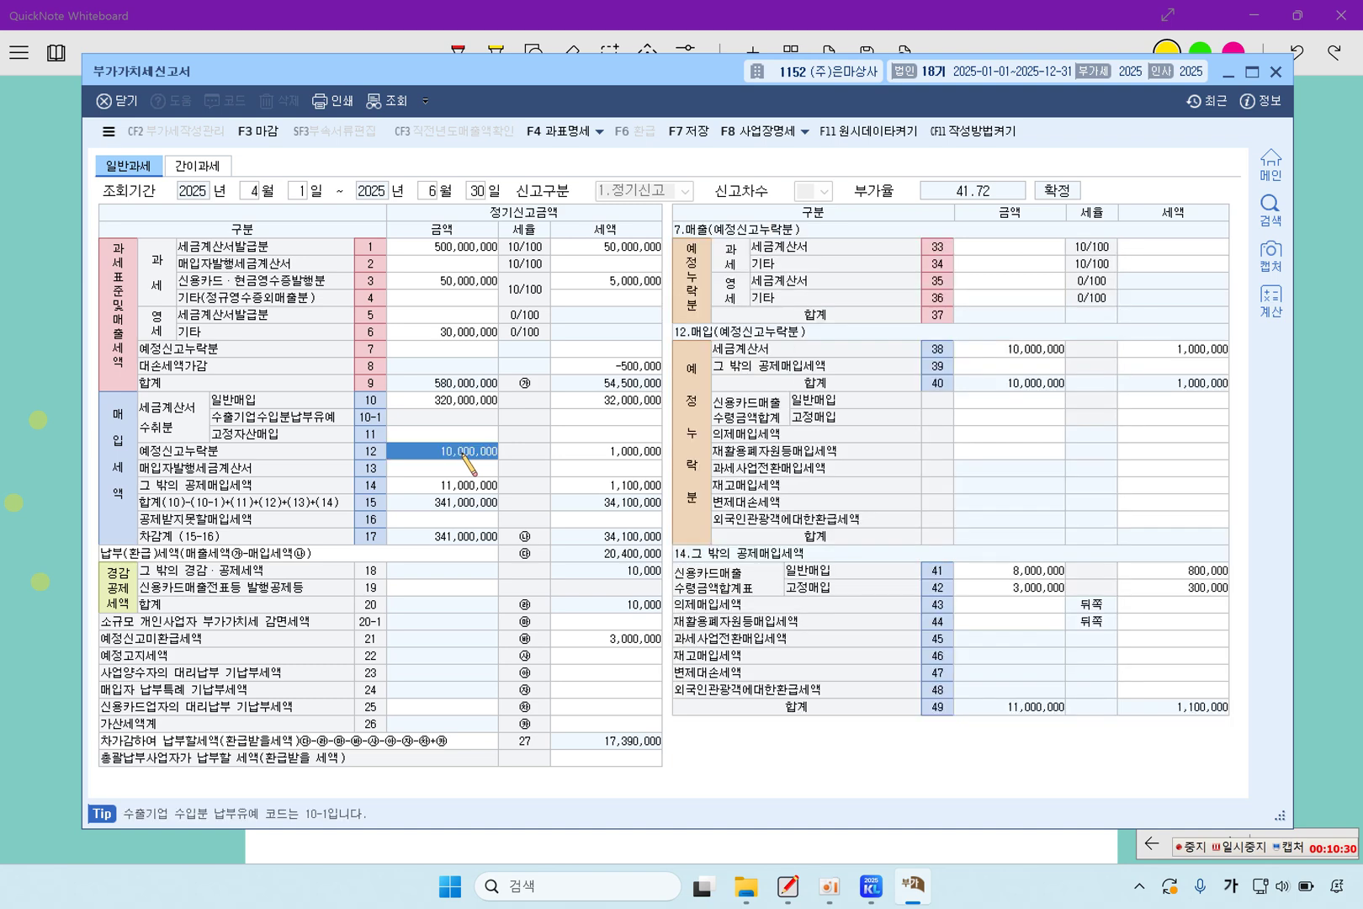
pyautogui.click(1186, 349)
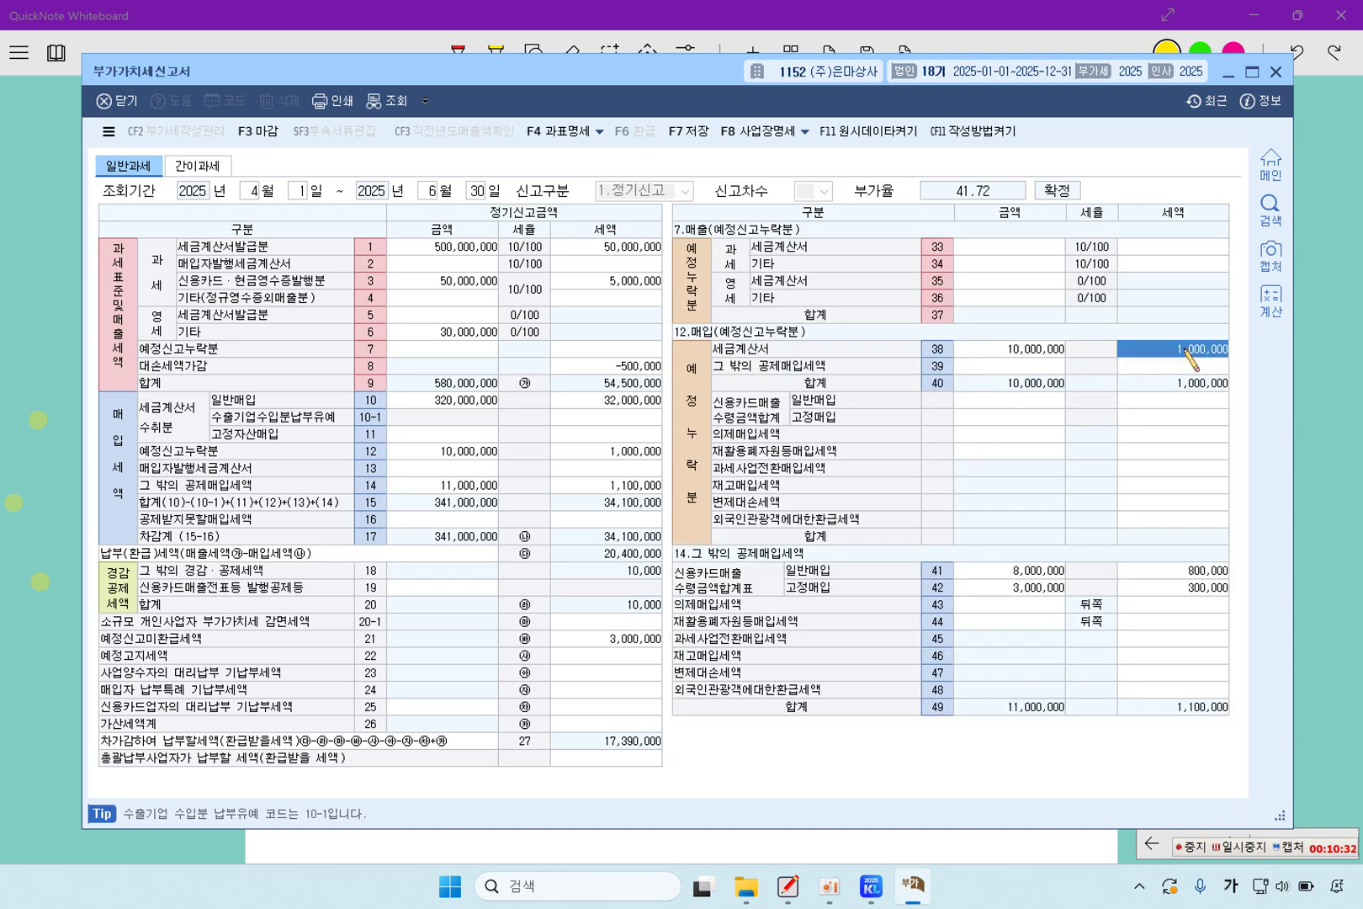
pyautogui.click(1173, 248)
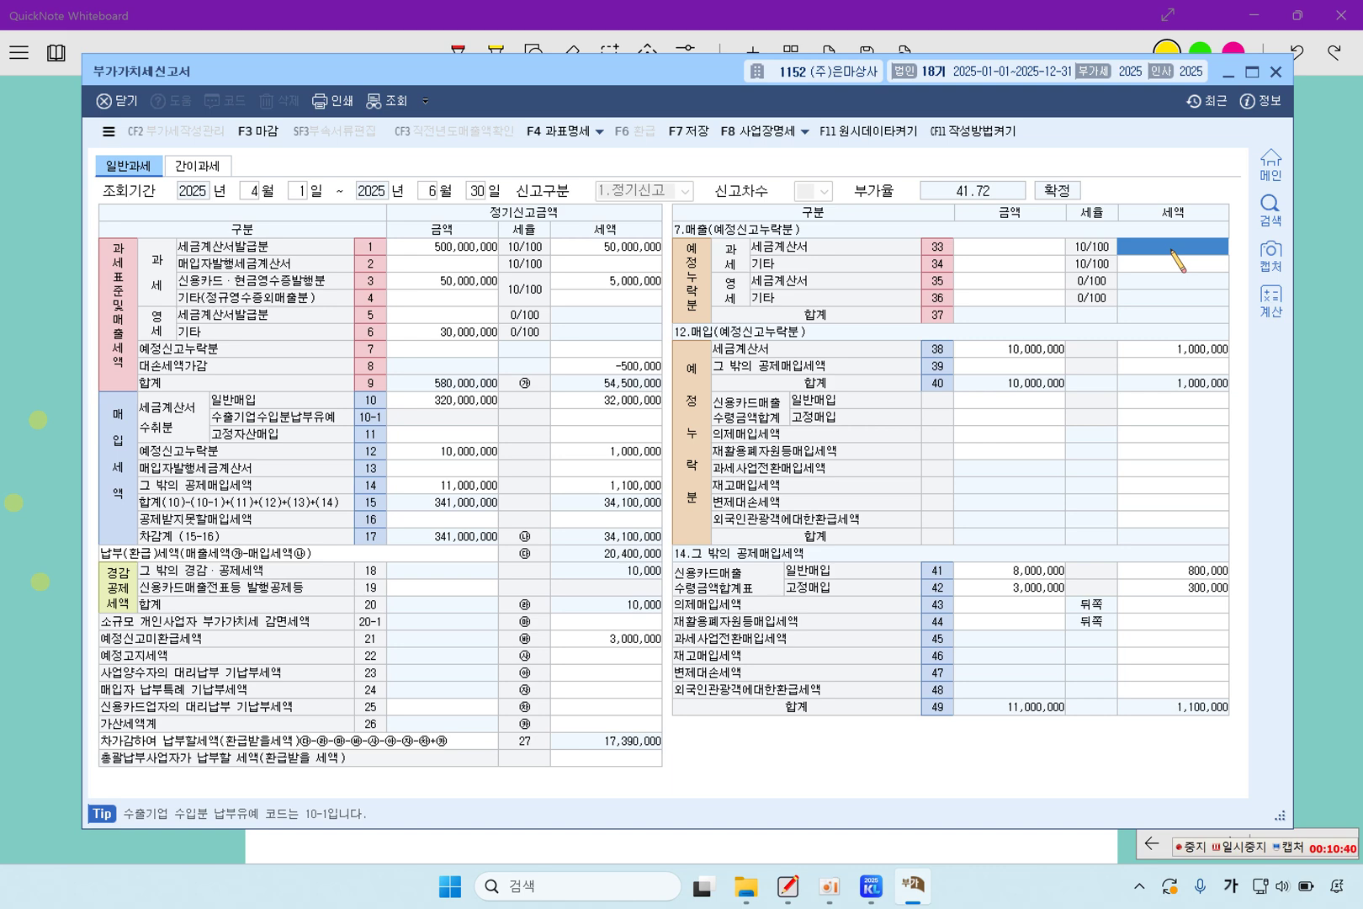
pyautogui.click(996, 281)
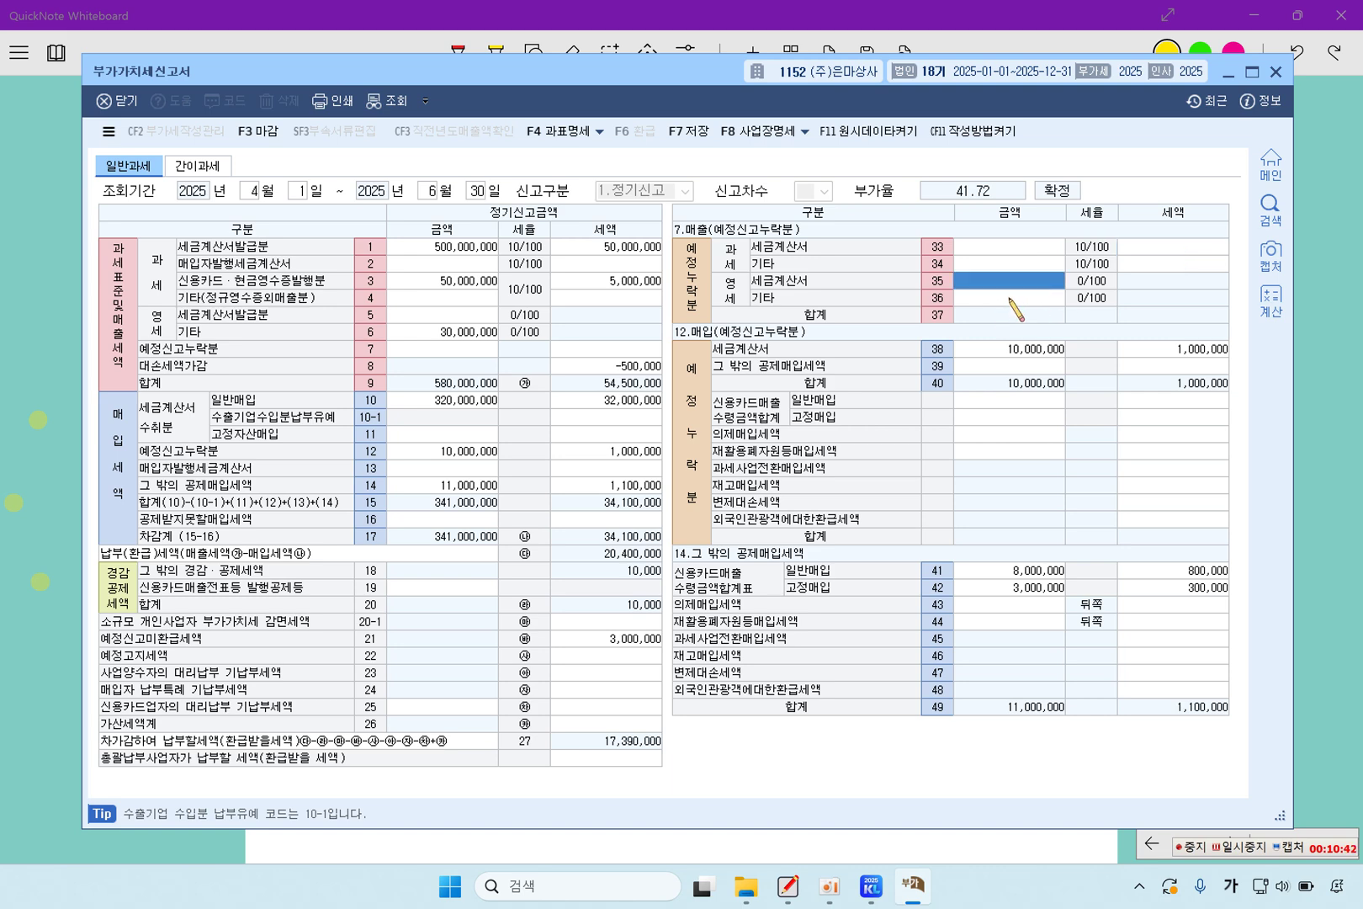
pyautogui.click(1010, 299)
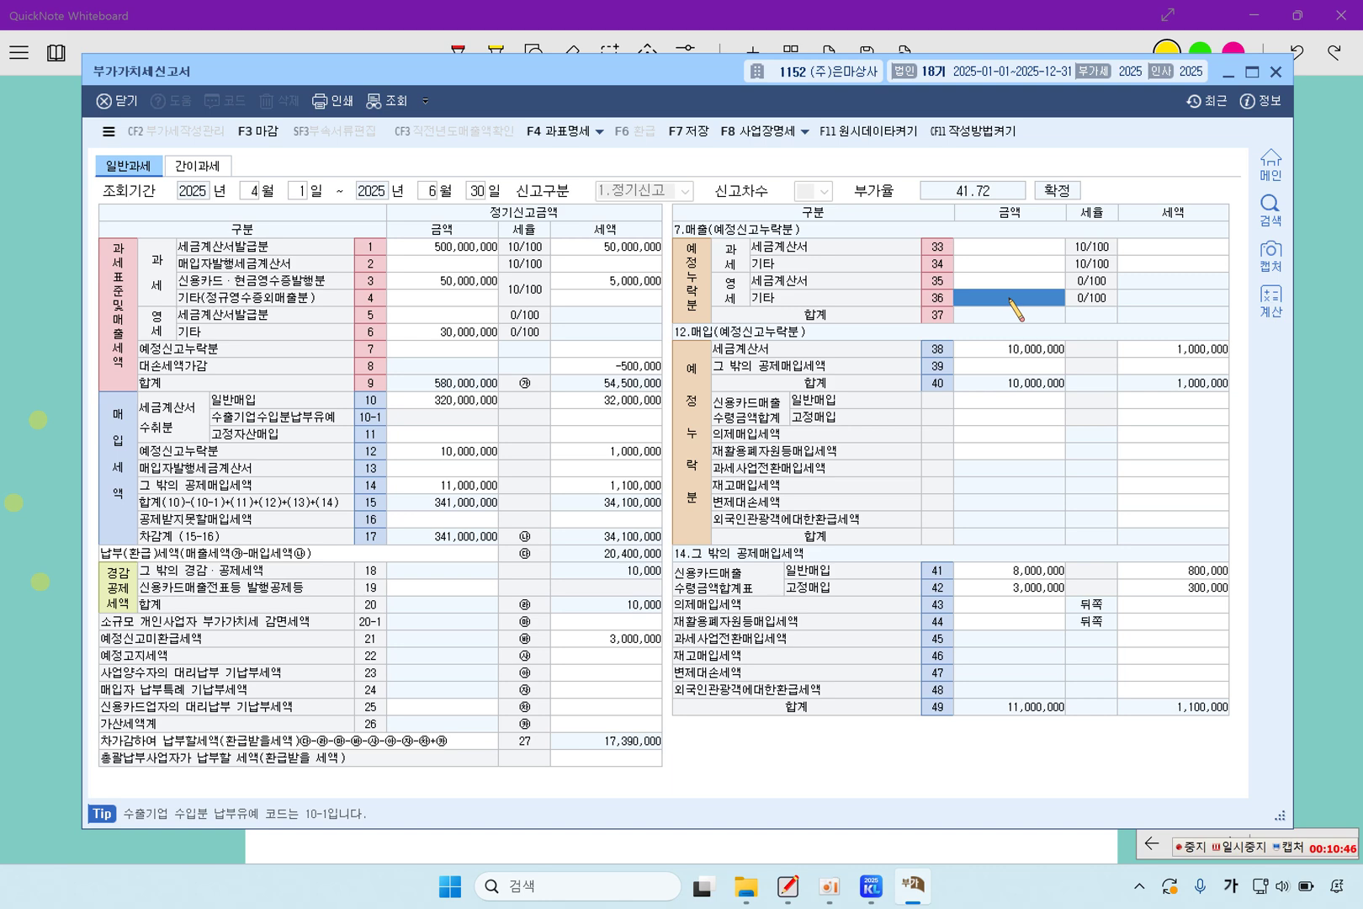
# Step: Re-highlight the 지연발급 note with 1,000,000원 in 매출 item 1, and enter amount 1,000,000 on line 62 지연발급 등 of 가산세명세
pyautogui.click(45, 468)
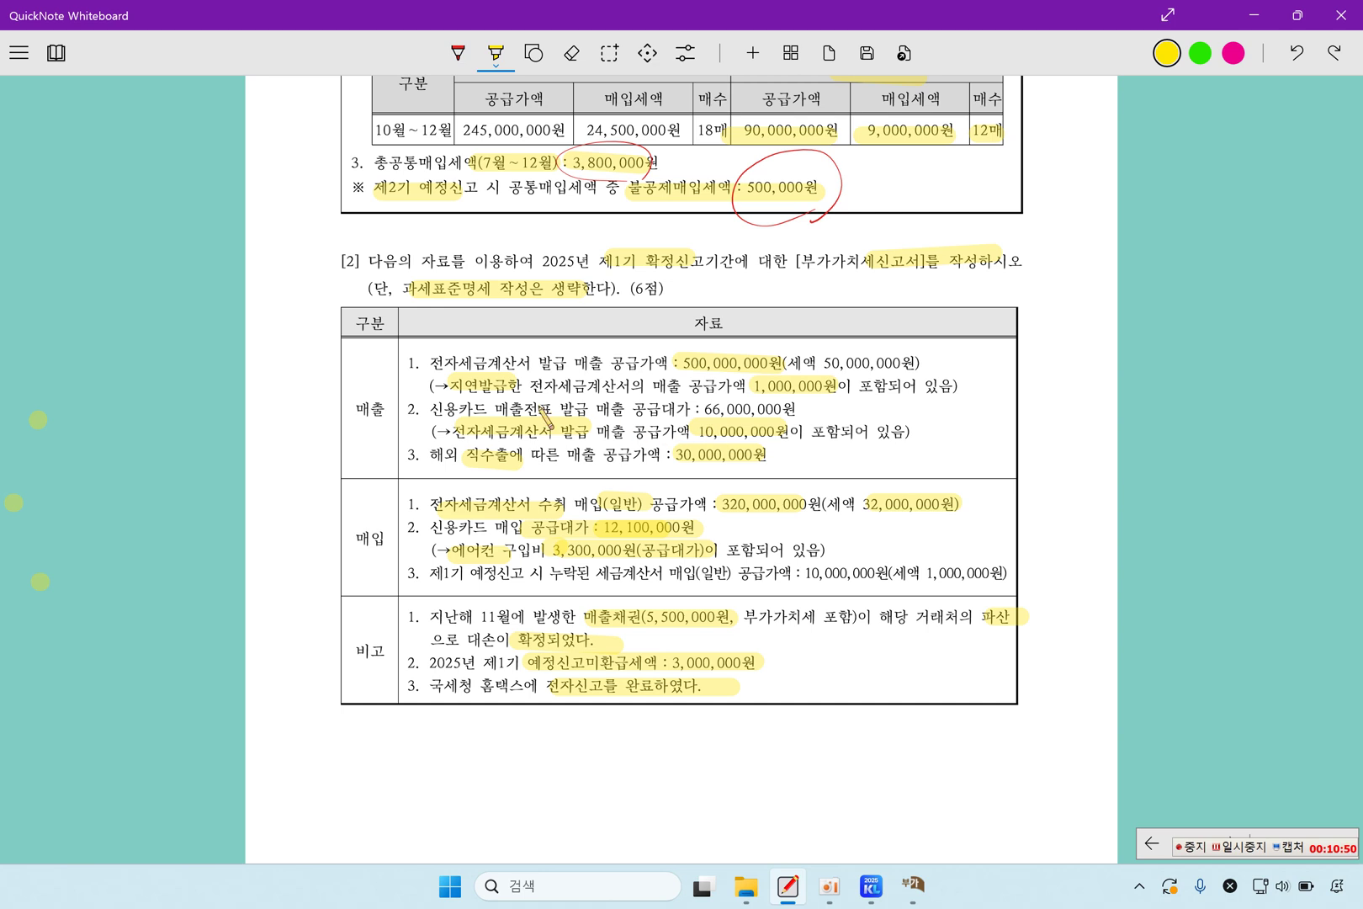
pyautogui.moveTo(729, 389); pyautogui.dragTo(854, 392)
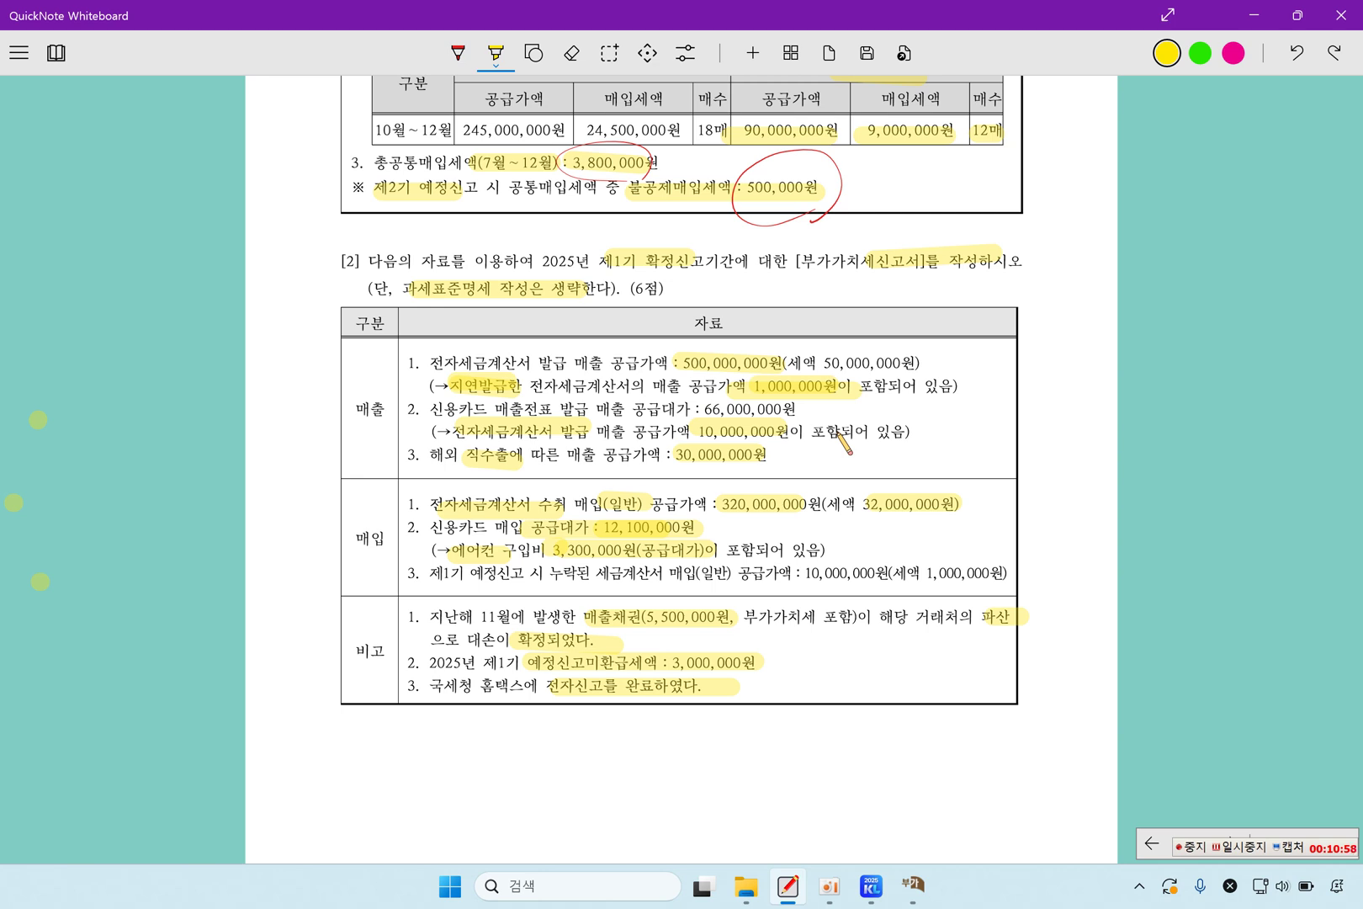
pyautogui.click(913, 885)
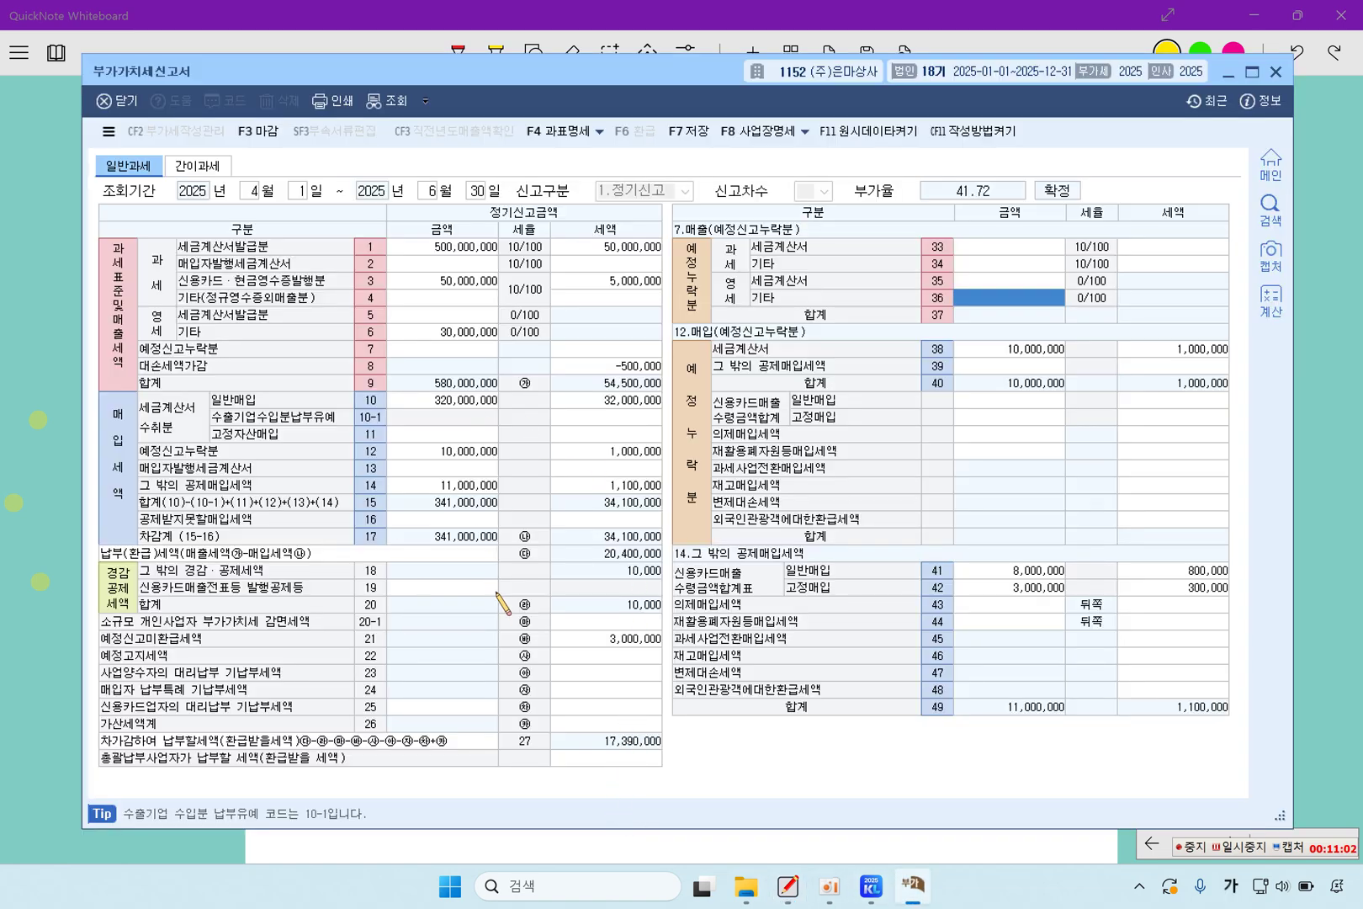
pyautogui.click(580, 722)
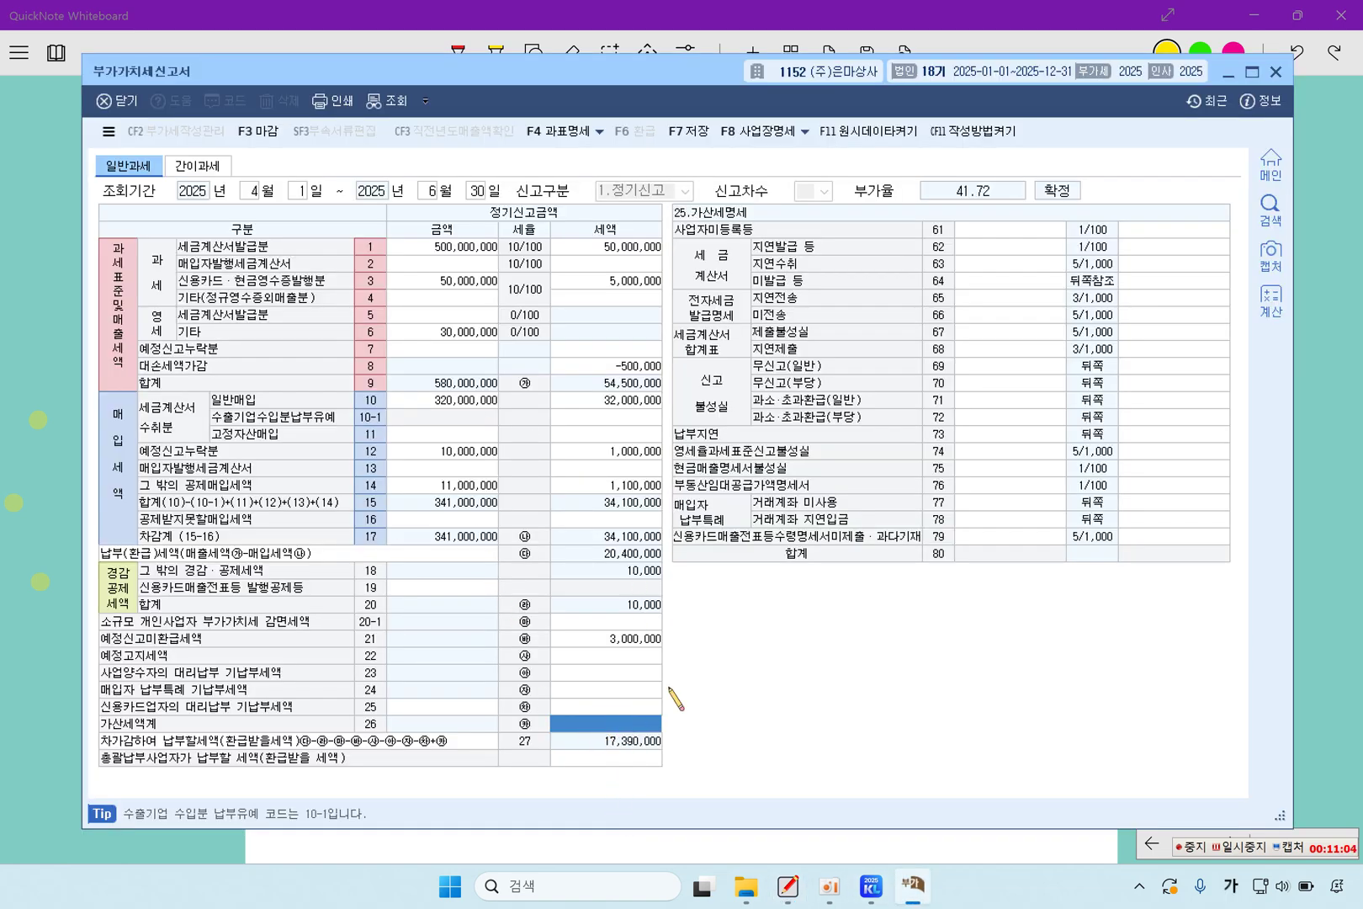
pyautogui.click(1012, 246)
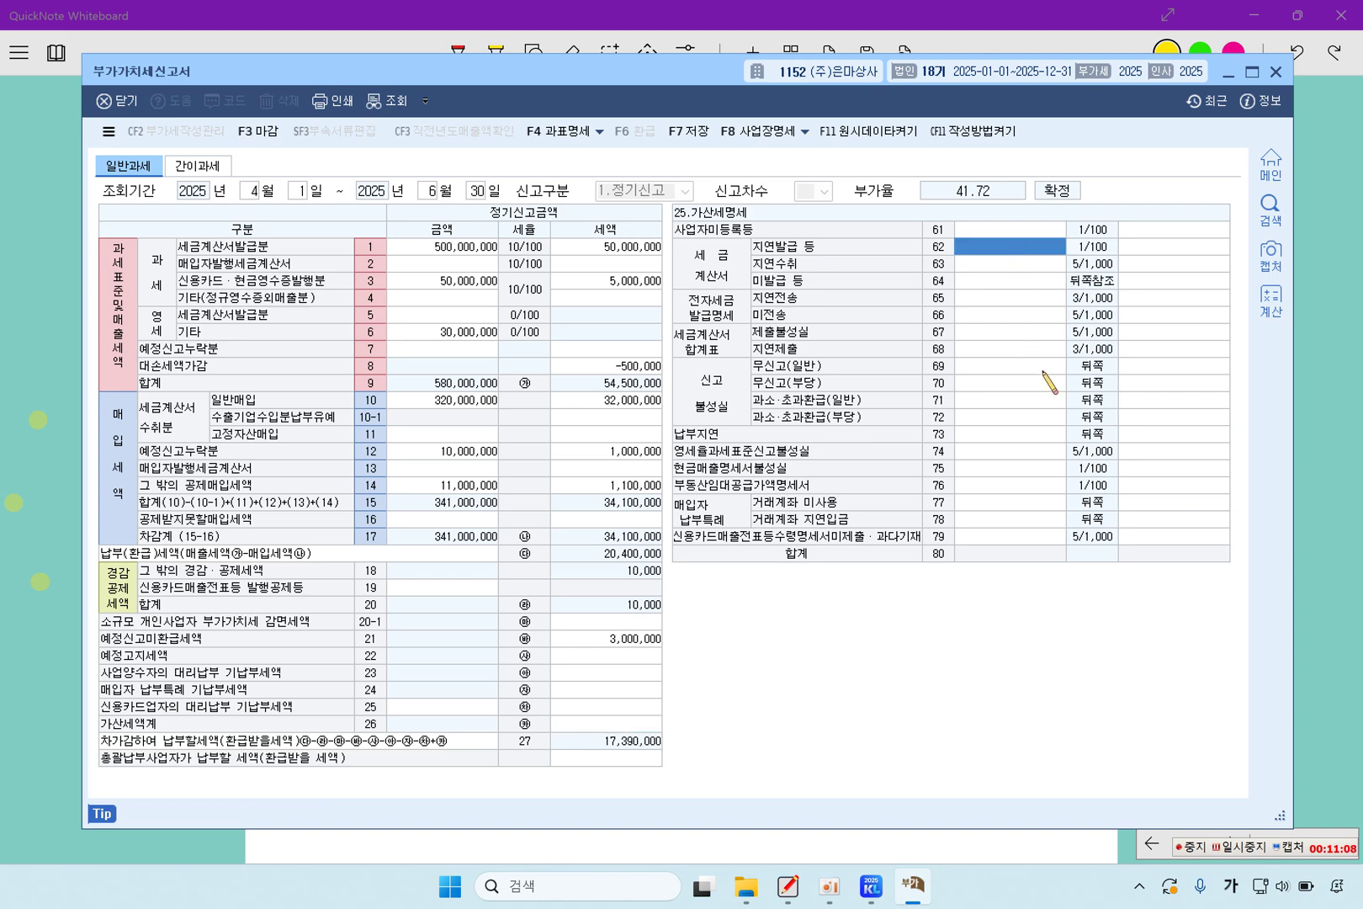
pyautogui.write('1000000')
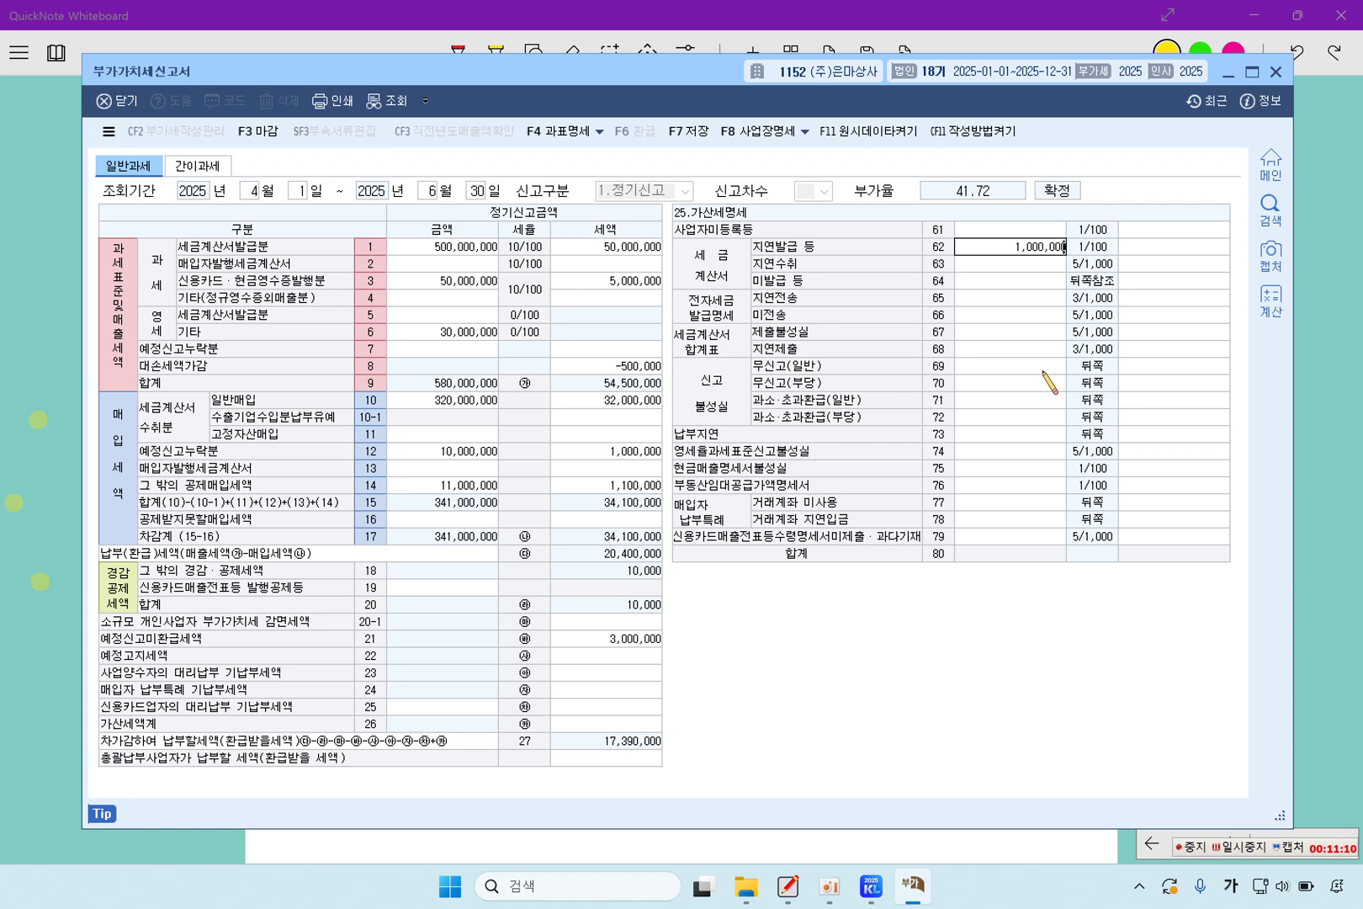
pyautogui.press('Return')
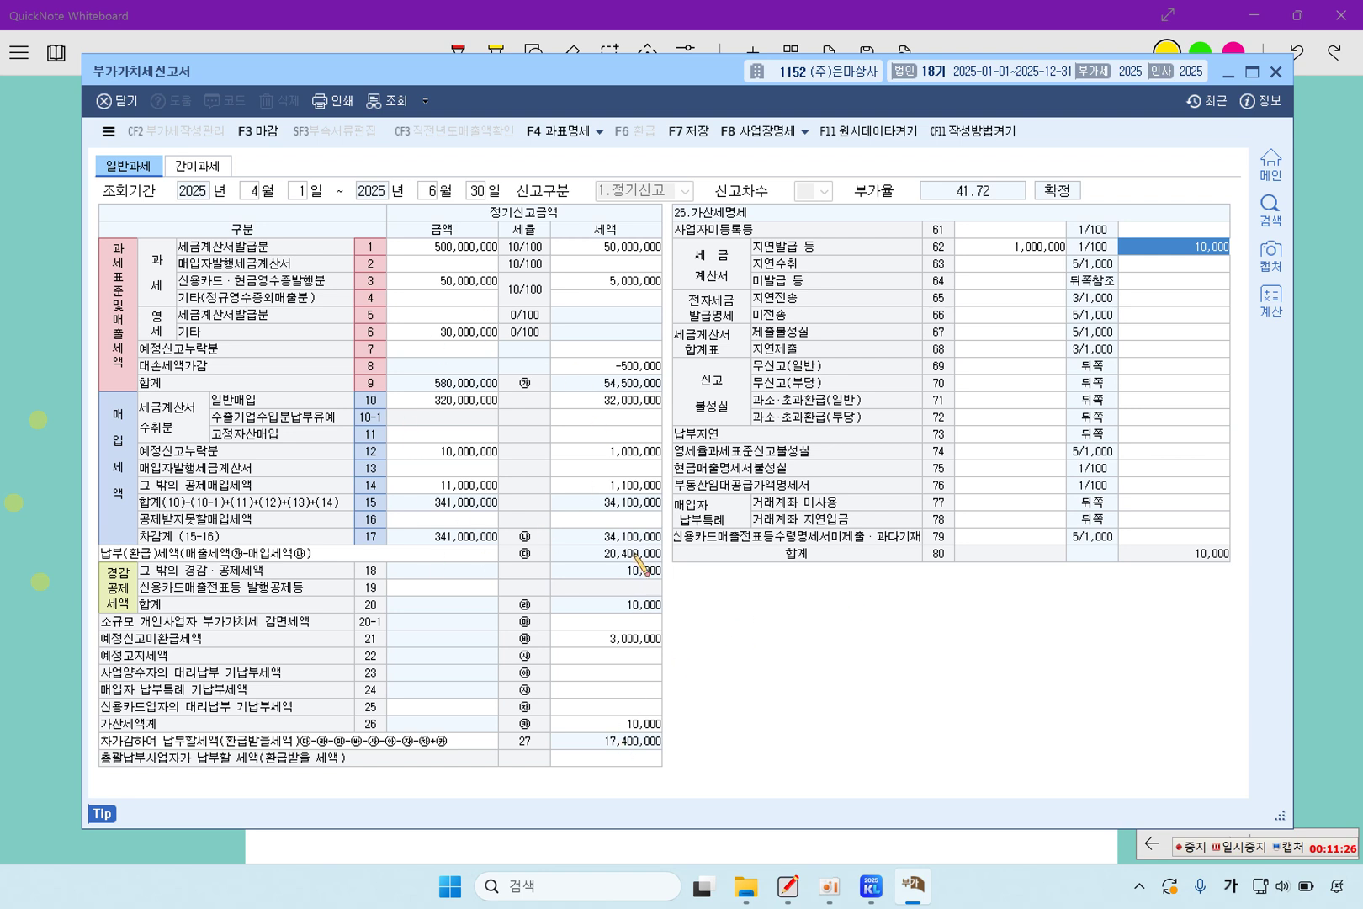
# Step: Save the completed VAT return and close it
pyautogui.click(703, 133)
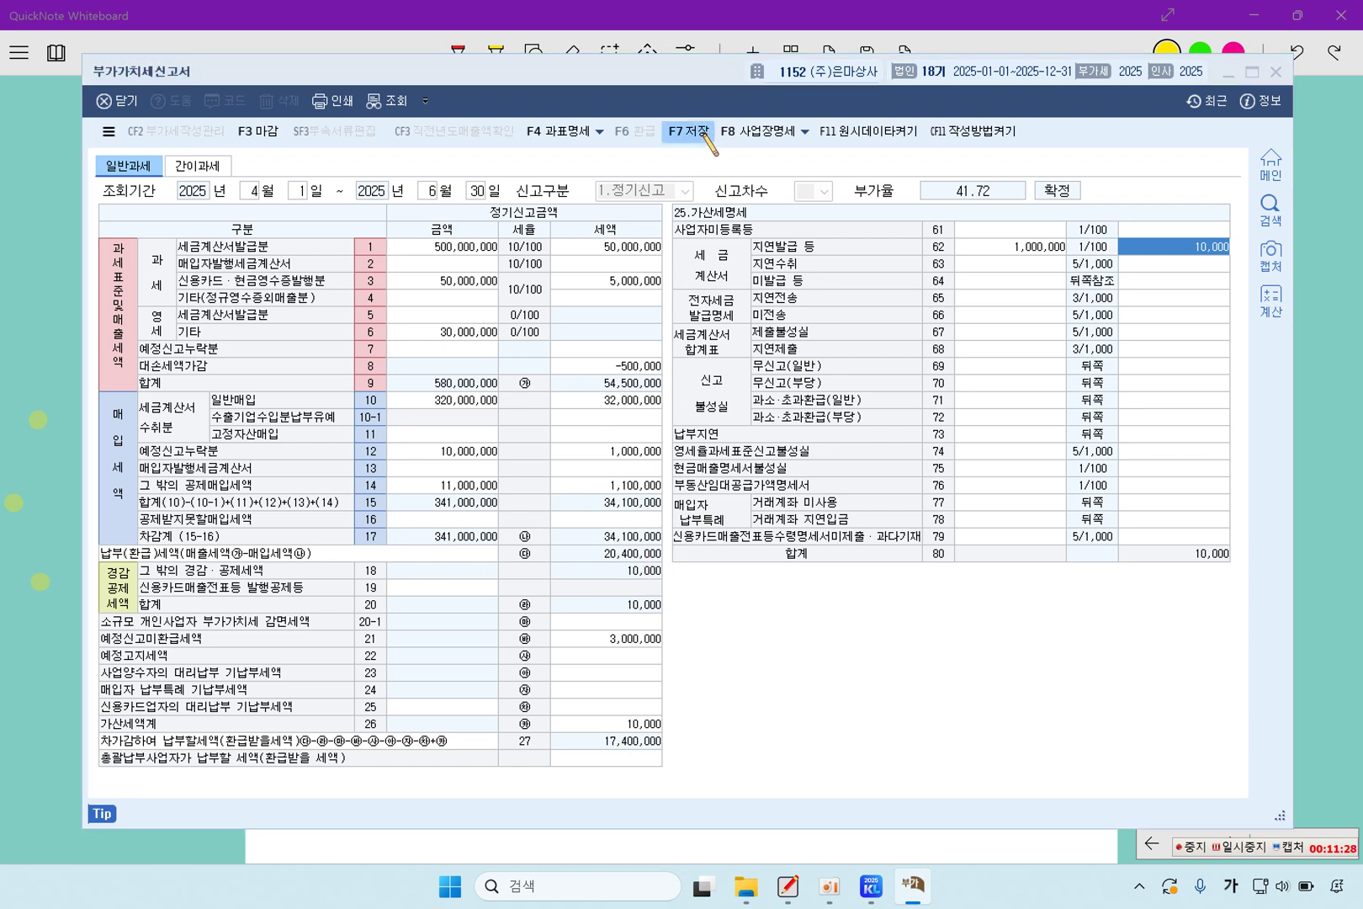
pyautogui.click(688, 488)
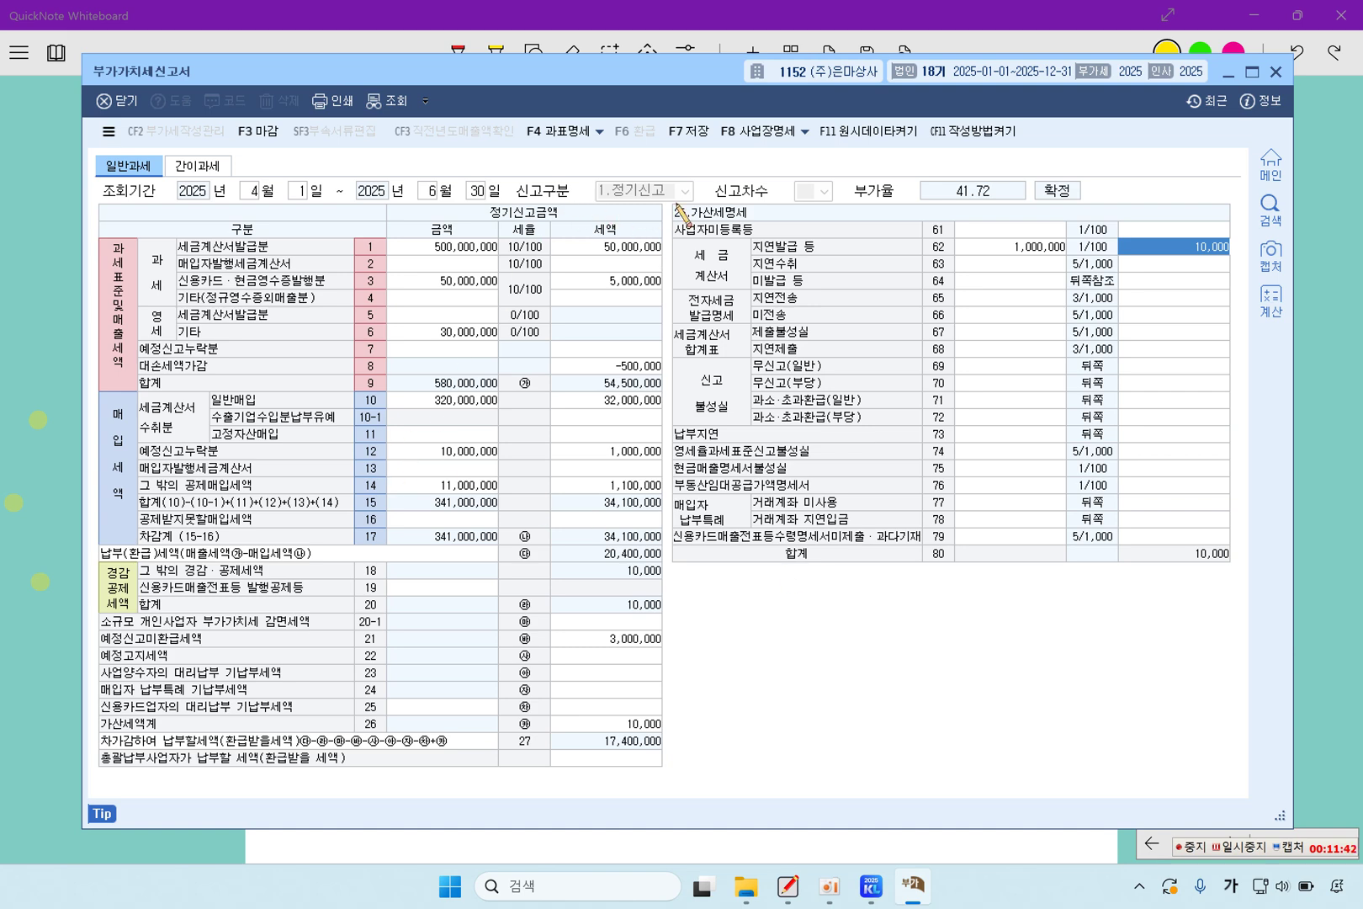
pyautogui.click(688, 131)
pyautogui.click(688, 484)
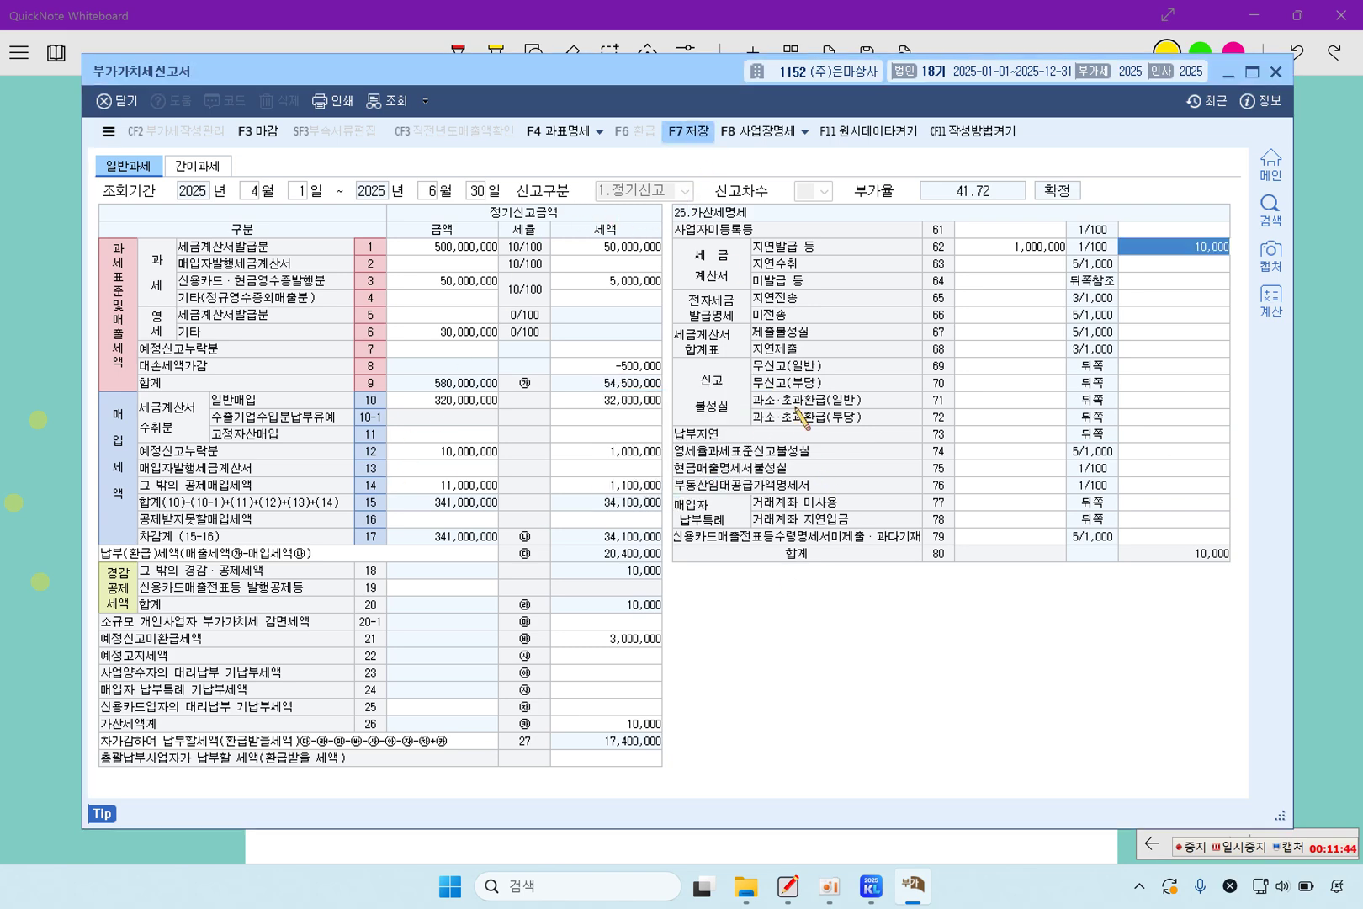
pyautogui.click(1275, 72)
# Step: On whiteboard page 86, highlight 결산정리사항 in the 문제4 heading and 은혜은행, 장기차입금 20,000,000 and 2026년 4월 30일 in item [1]
pyautogui.scroll(-5, 822, 599)
pyautogui.scroll(-10, 822, 599)
pyautogui.scroll(3, 816, 599)
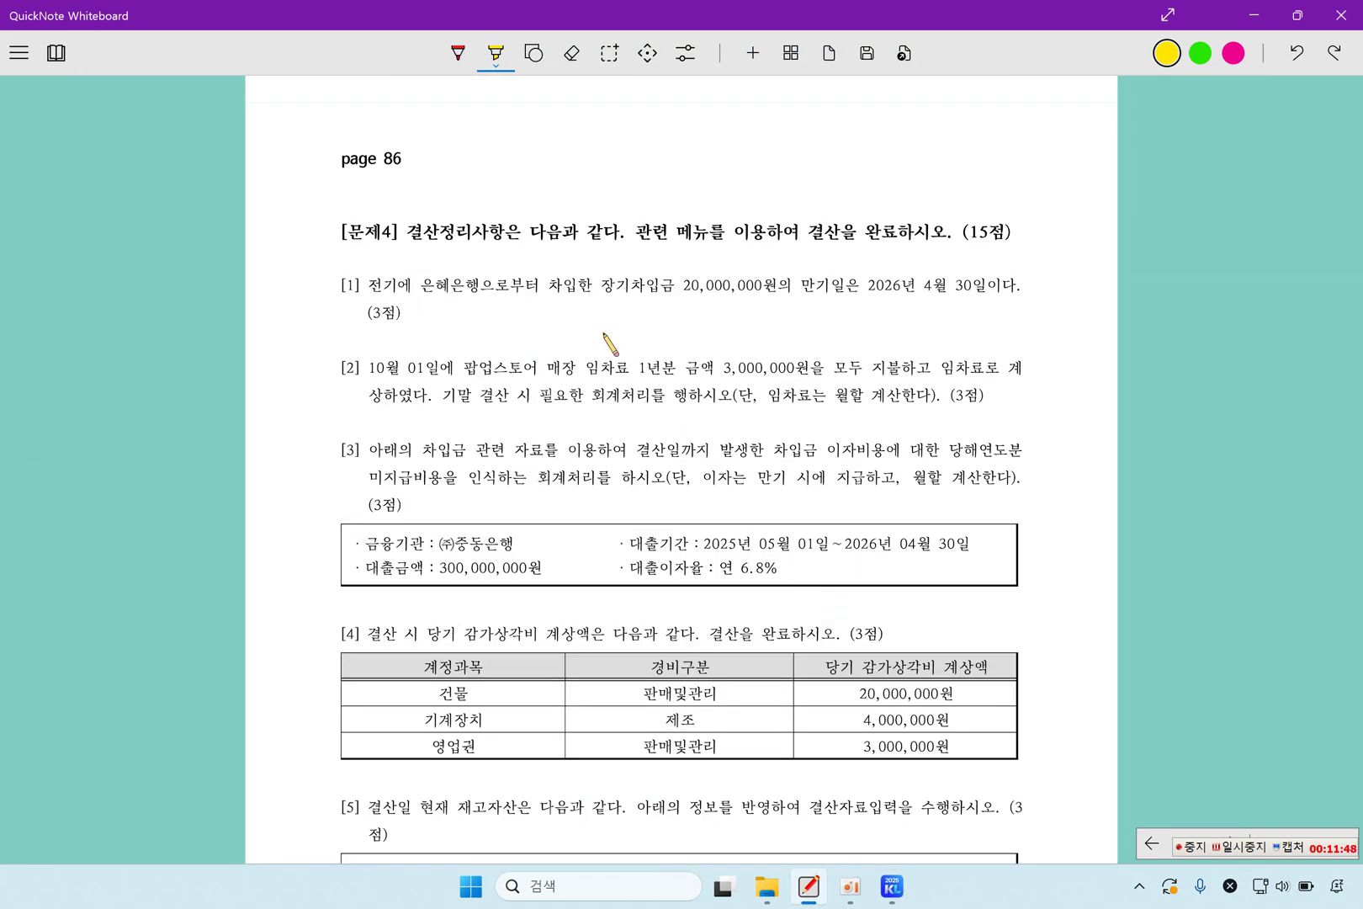
pyautogui.moveTo(410, 234); pyautogui.dragTo(522, 233)
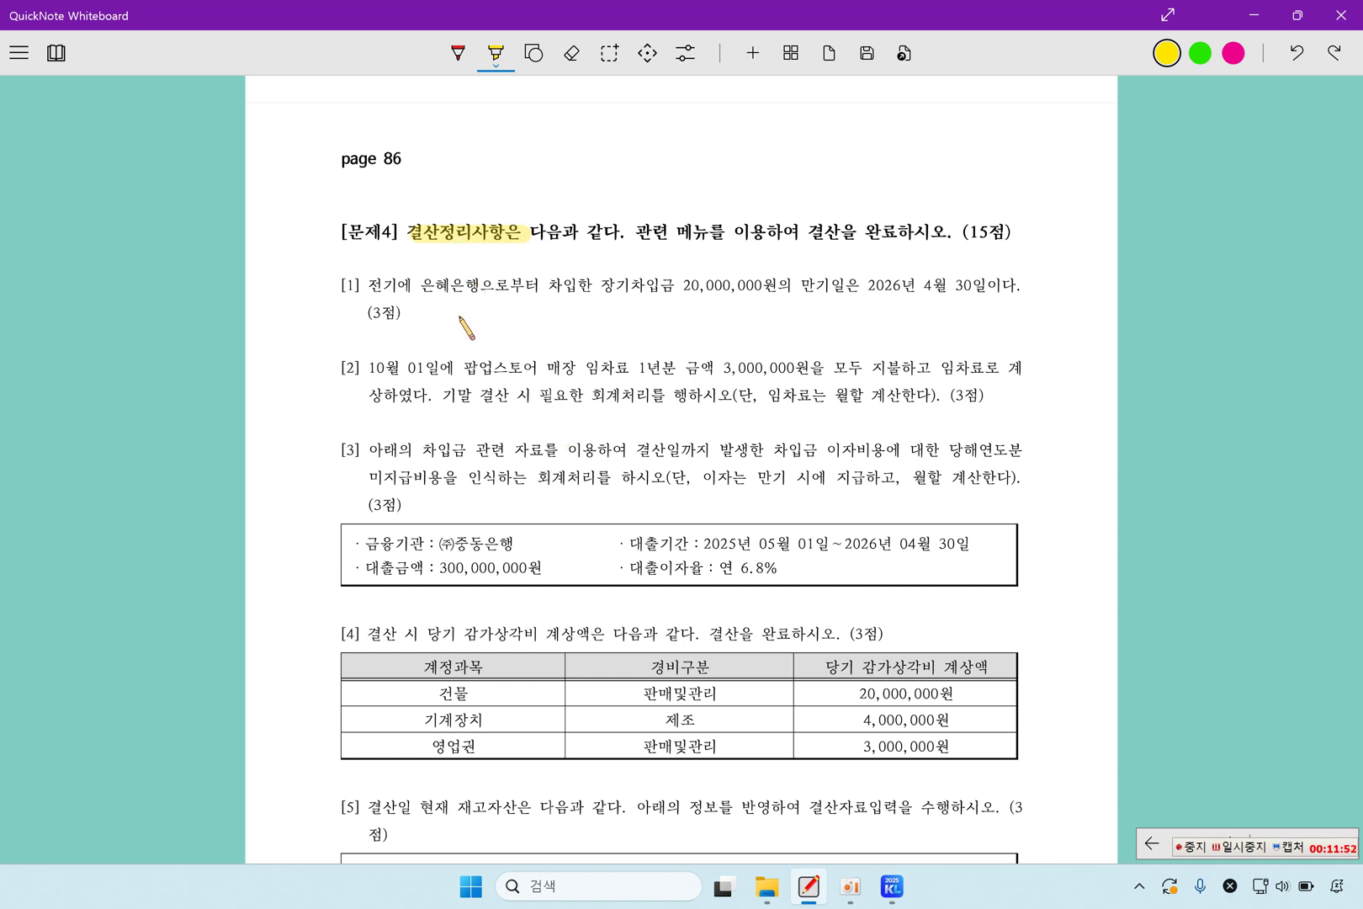
pyautogui.moveTo(421, 287); pyautogui.dragTo(495, 287)
pyautogui.moveTo(601, 287); pyautogui.dragTo(761, 288)
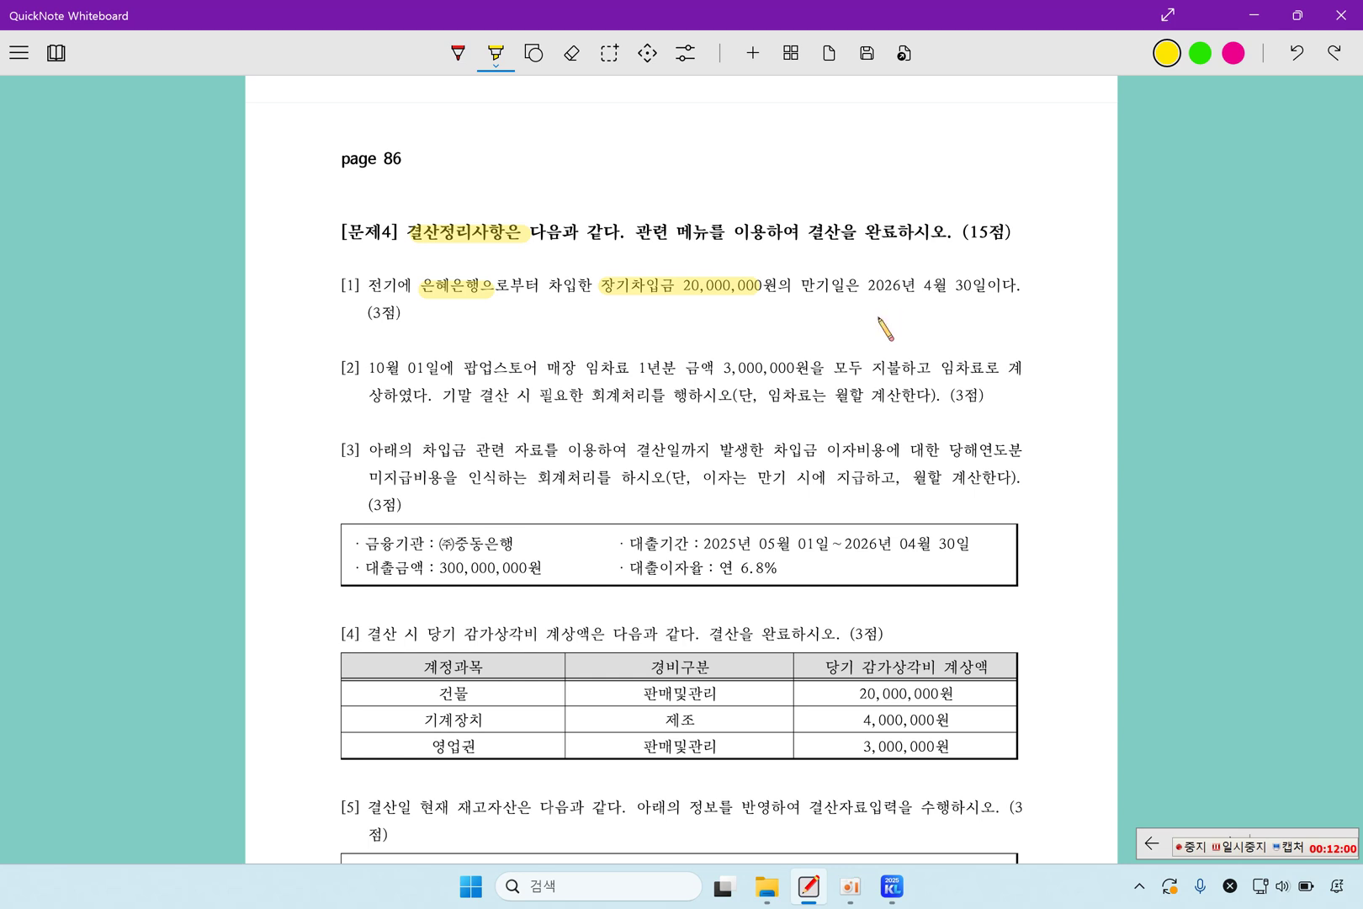
pyautogui.moveTo(850, 289); pyautogui.dragTo(968, 288)
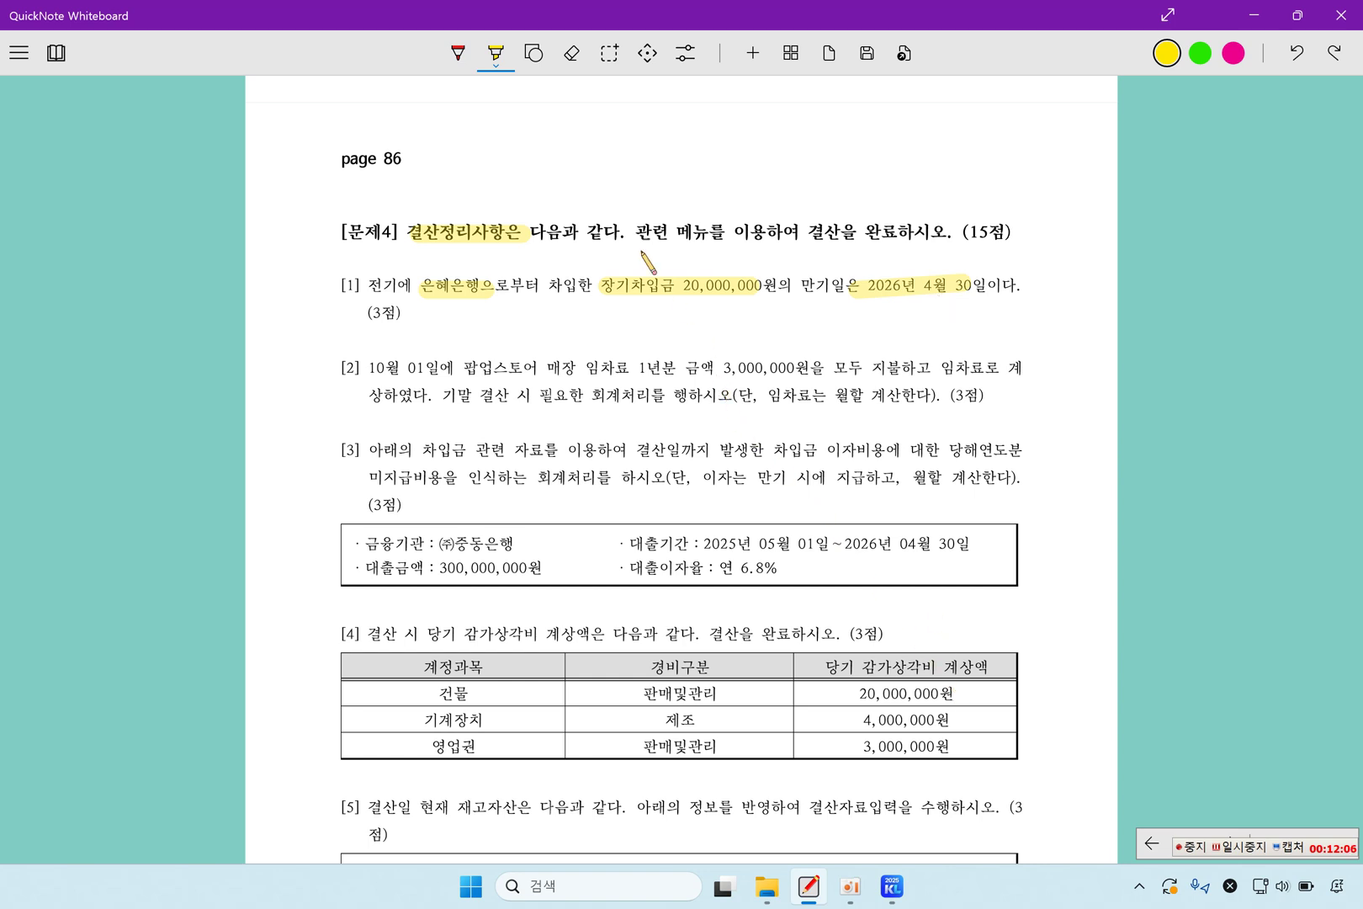
pyautogui.moveTo(589, 299); pyautogui.dragTo(675, 301)
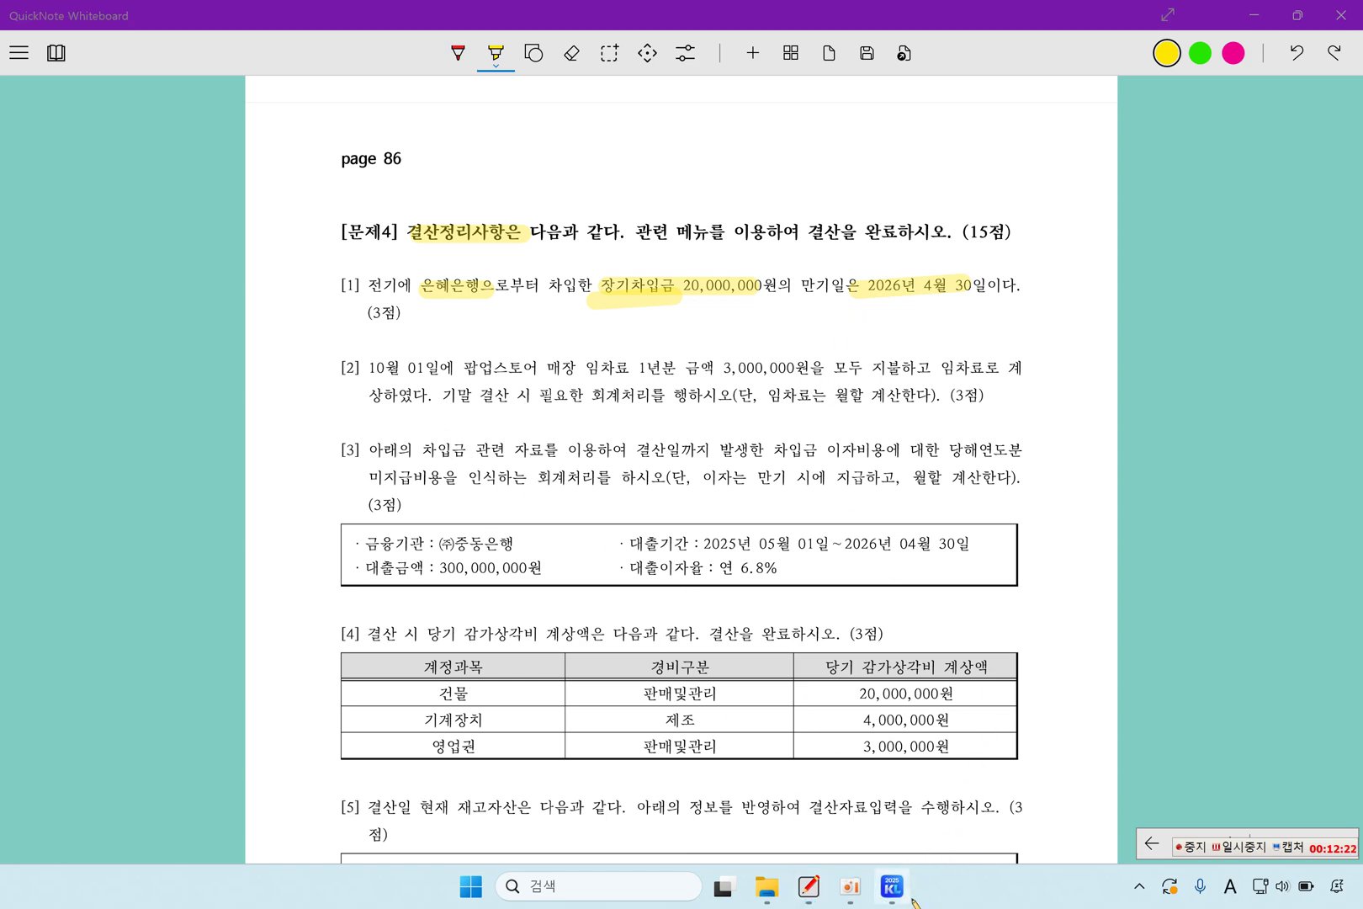
# Step: Switch to KcLep, open 일반전표입력 under 회계관리, and set the voucher date to December 31, 2025
pyautogui.click(890, 888)
pyautogui.click(234, 125)
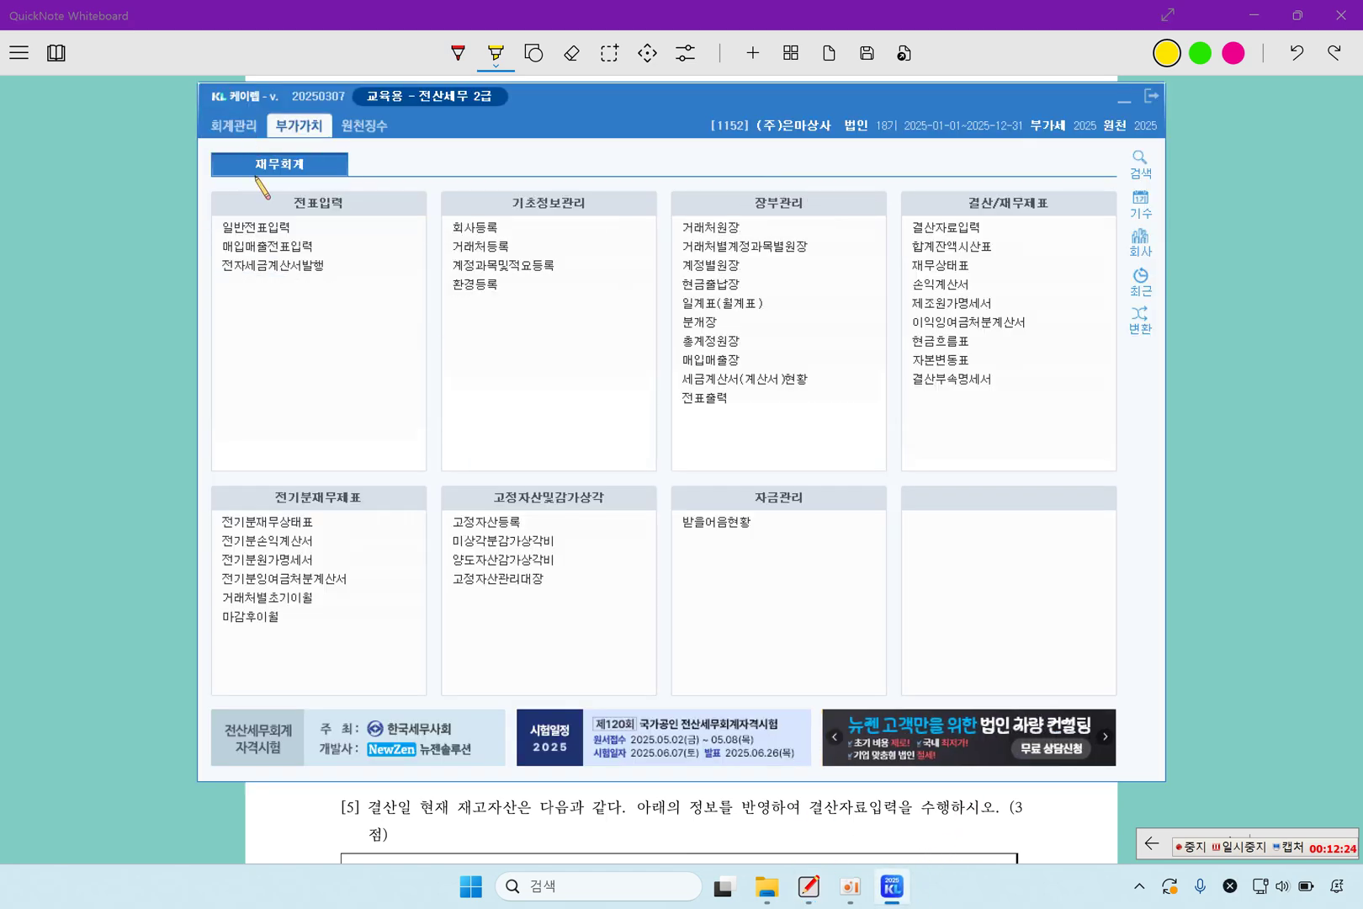
pyautogui.click(303, 232)
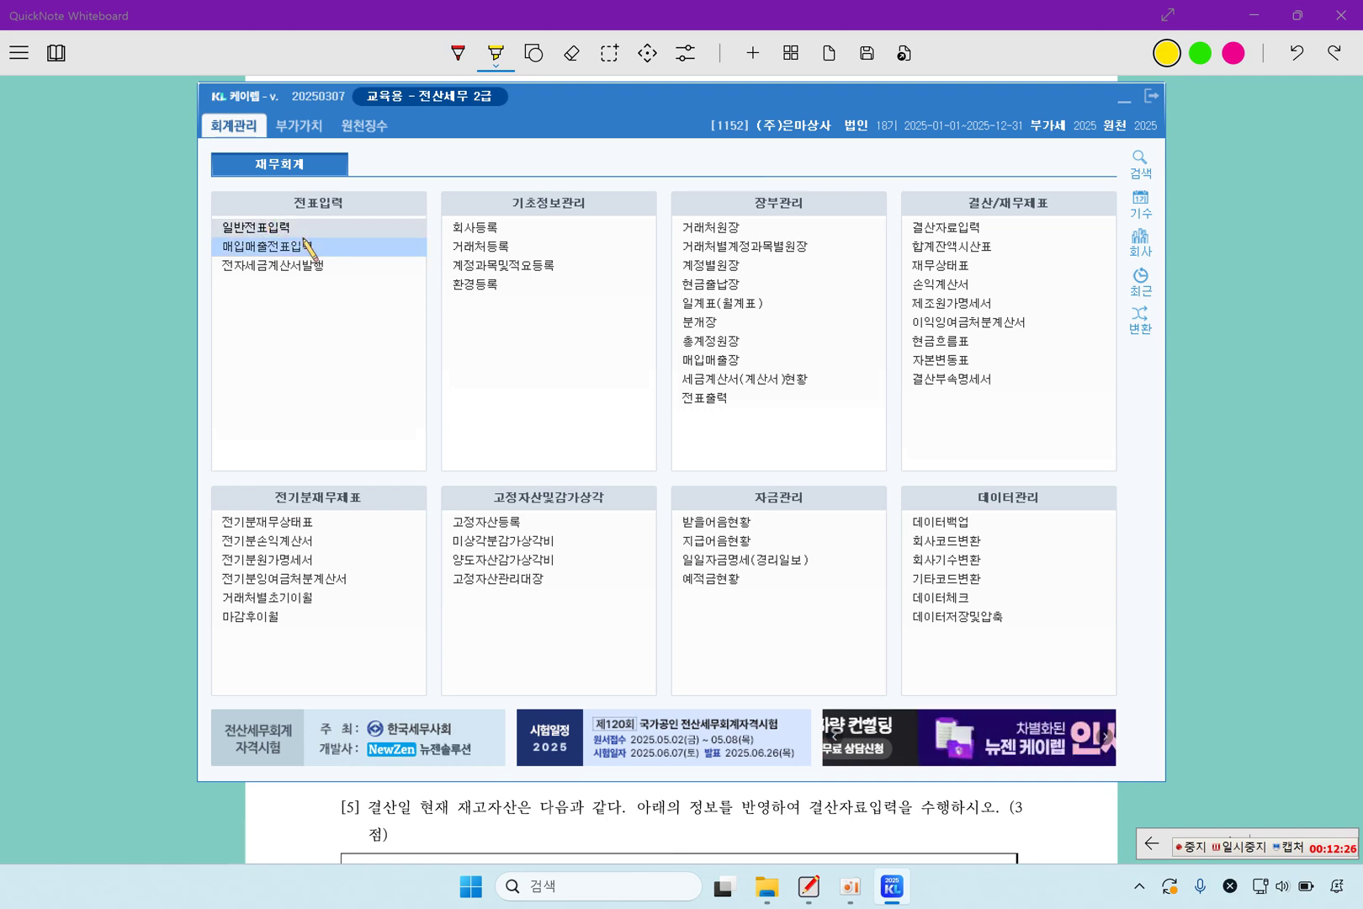
pyautogui.write('12')
pyautogui.press('Return')
pyautogui.write('31')
pyautogui.press('Return')
pyautogui.write('2')
pyautogui.press('Return')
pyautogui.press('Escape')
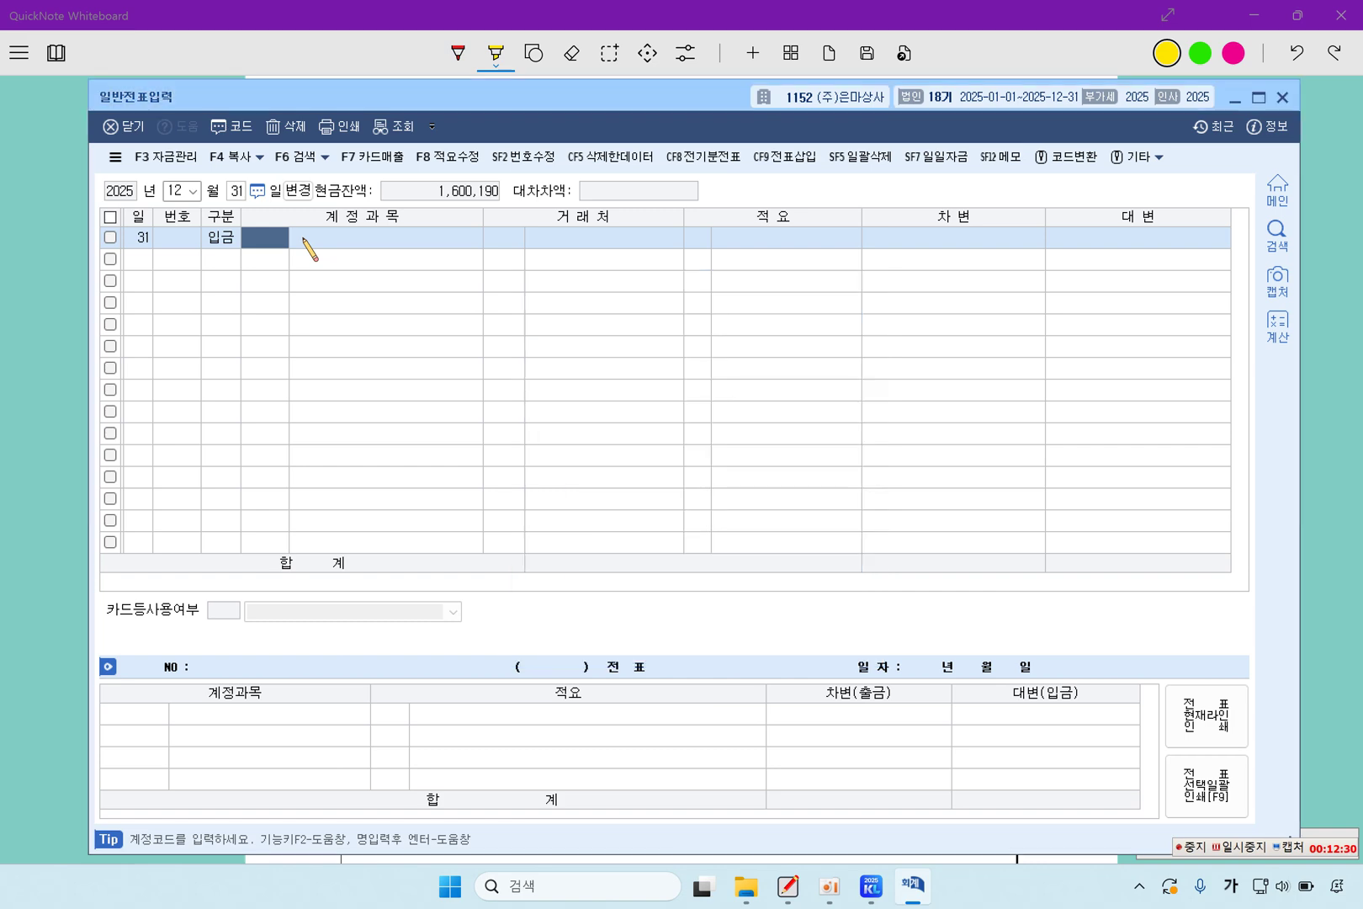
# Step: Set the first voucher line's type to 차변 and choose account 0293 장기차입금
pyautogui.press('Left')
pyautogui.write('4')
pyautogui.press('Left')
pyautogui.write('3')
pyautogui.press('F2')
pyautogui.write('장기차입금')
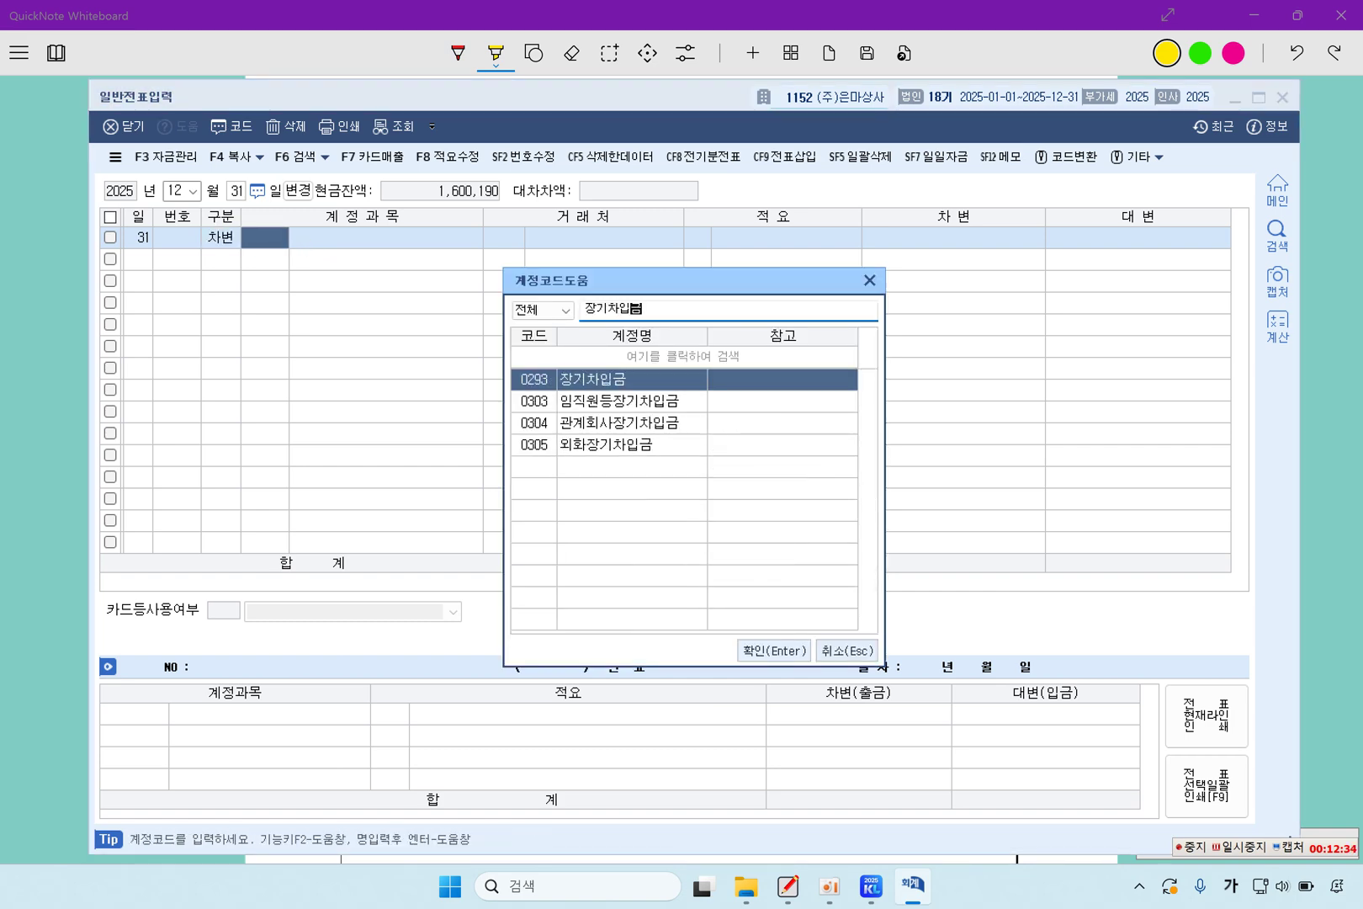
pyautogui.press('Return')
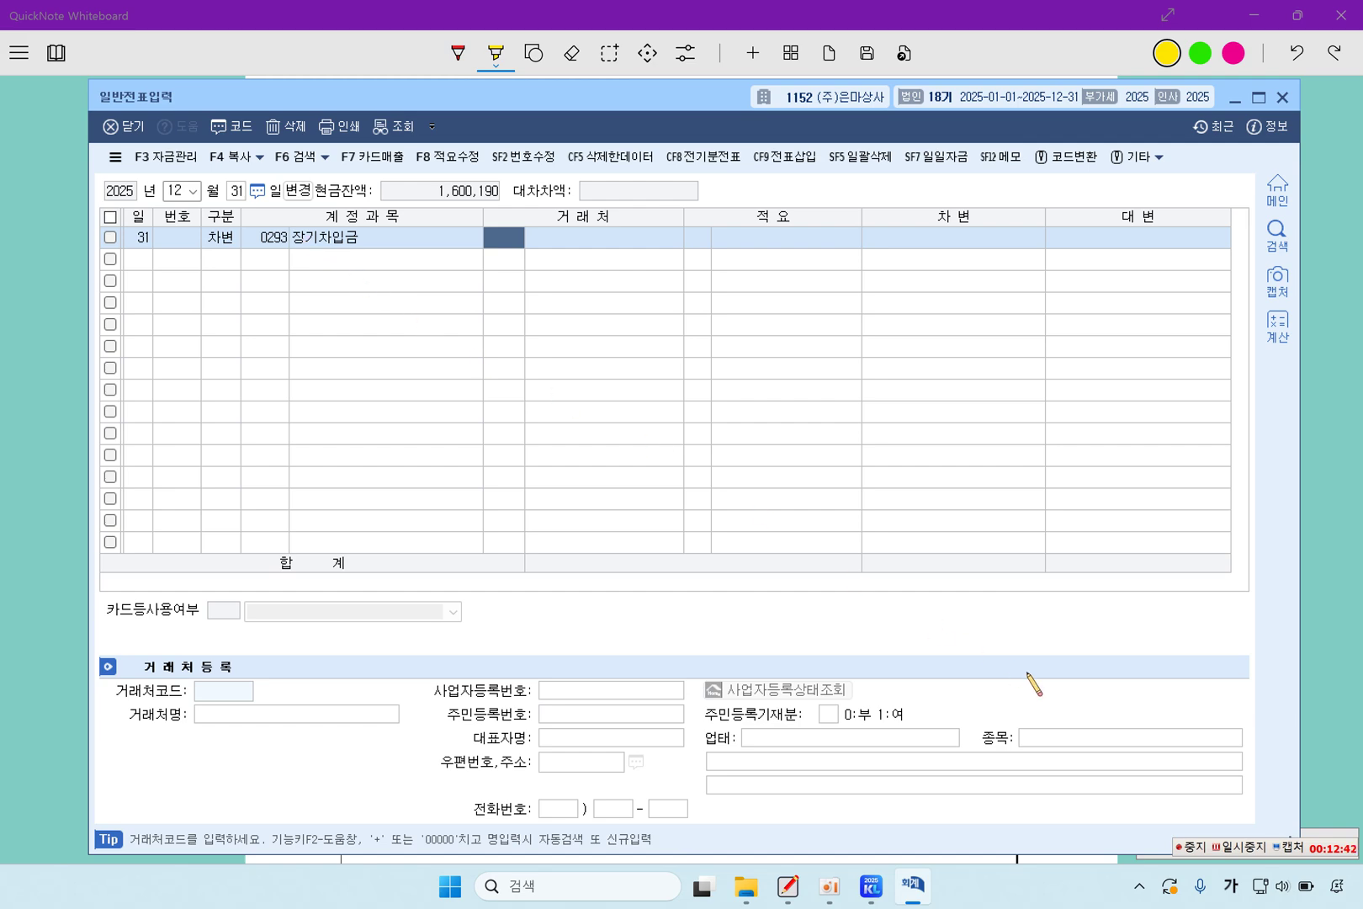
# Step: Assign 은혜은행 as the 거래처 of the 장기차입금 line and enter a debit amount of 20,000,000
pyautogui.press('F2')
pyautogui.write('은')
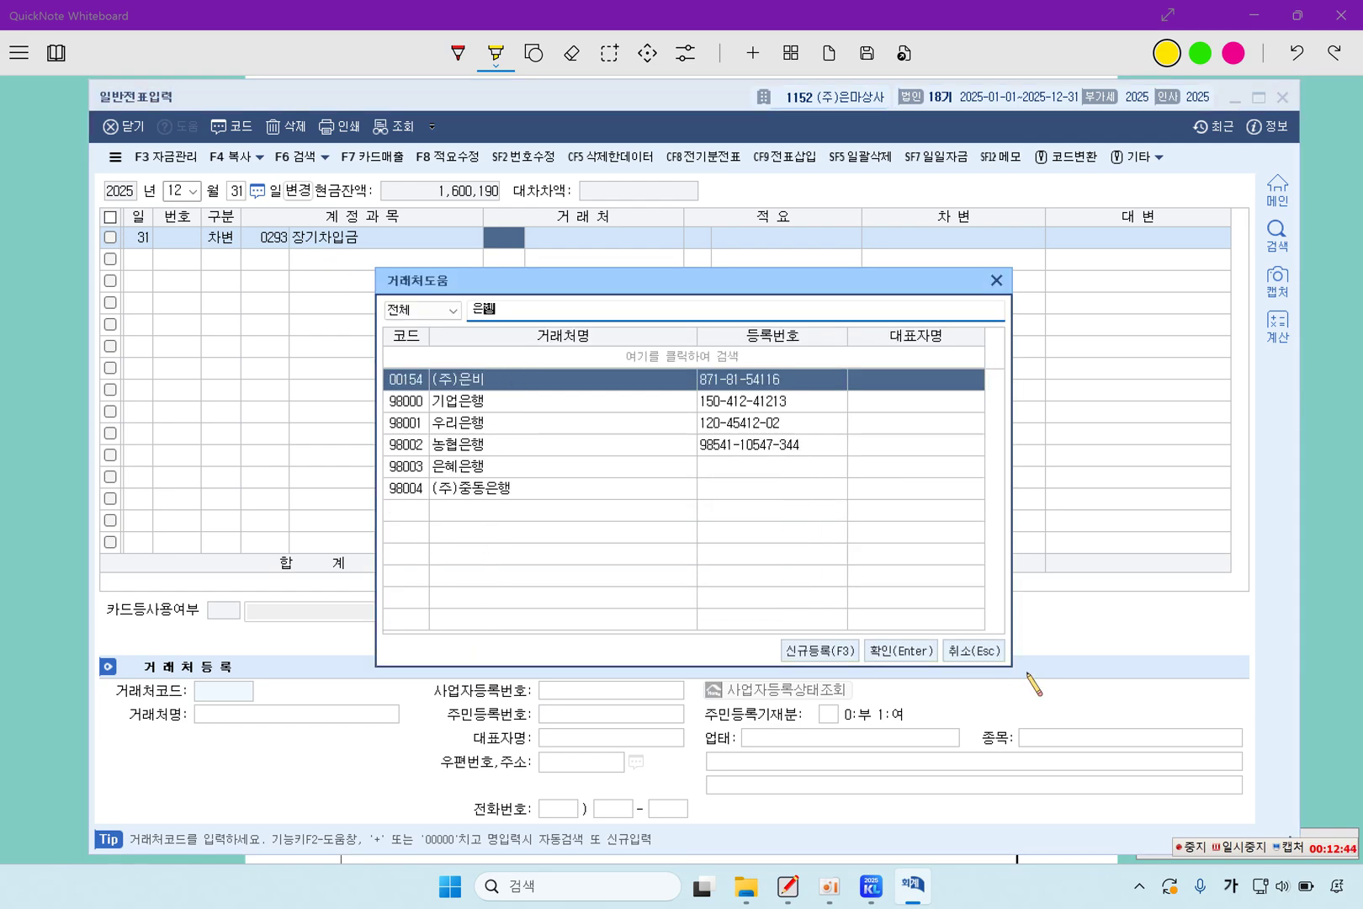
pyautogui.write('혜')
pyautogui.press('Return')
pyautogui.press('Return')
pyautogui.press('Return')
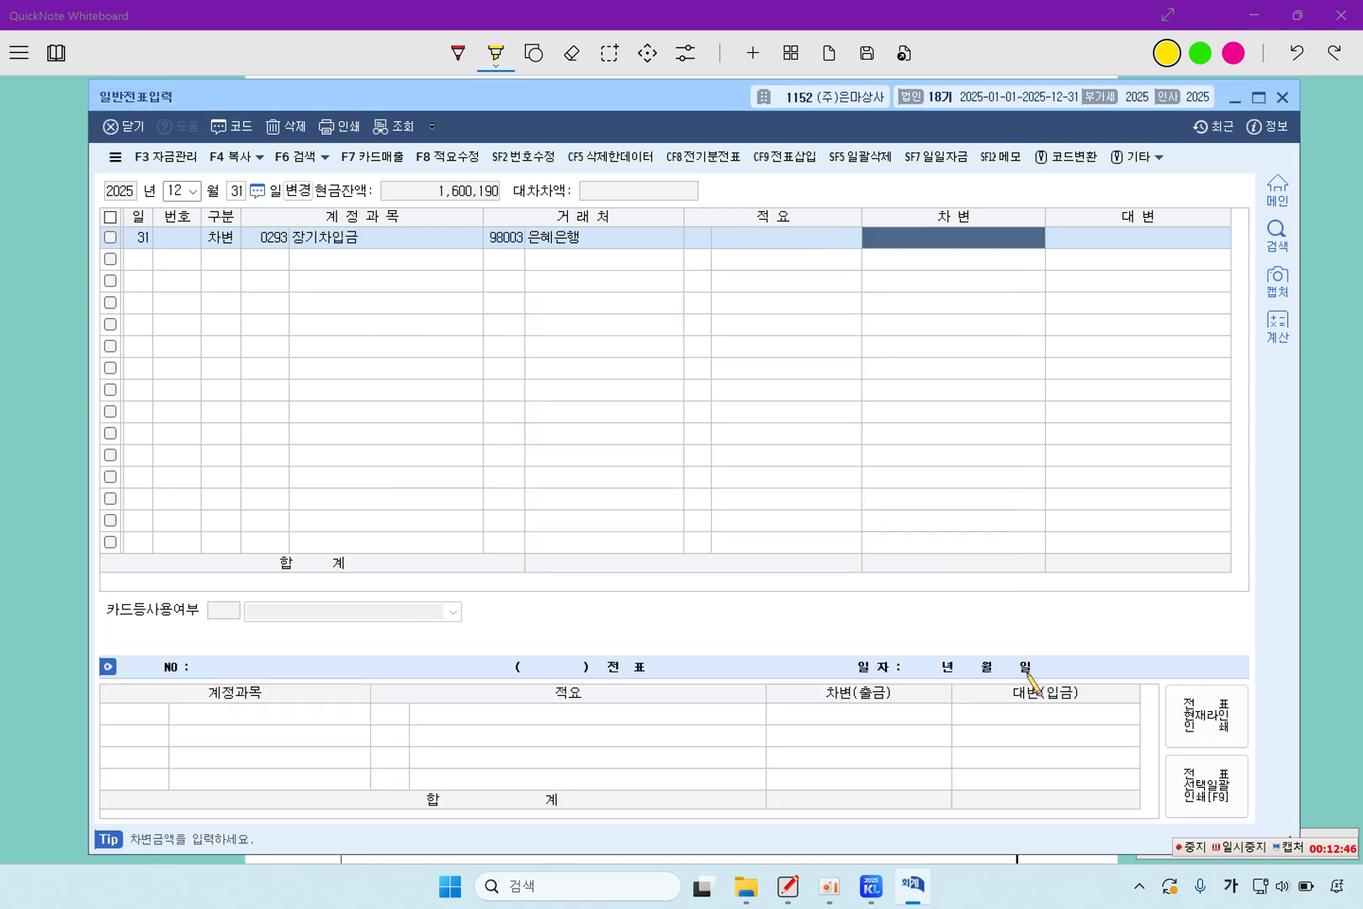
pyautogui.write('20000000')
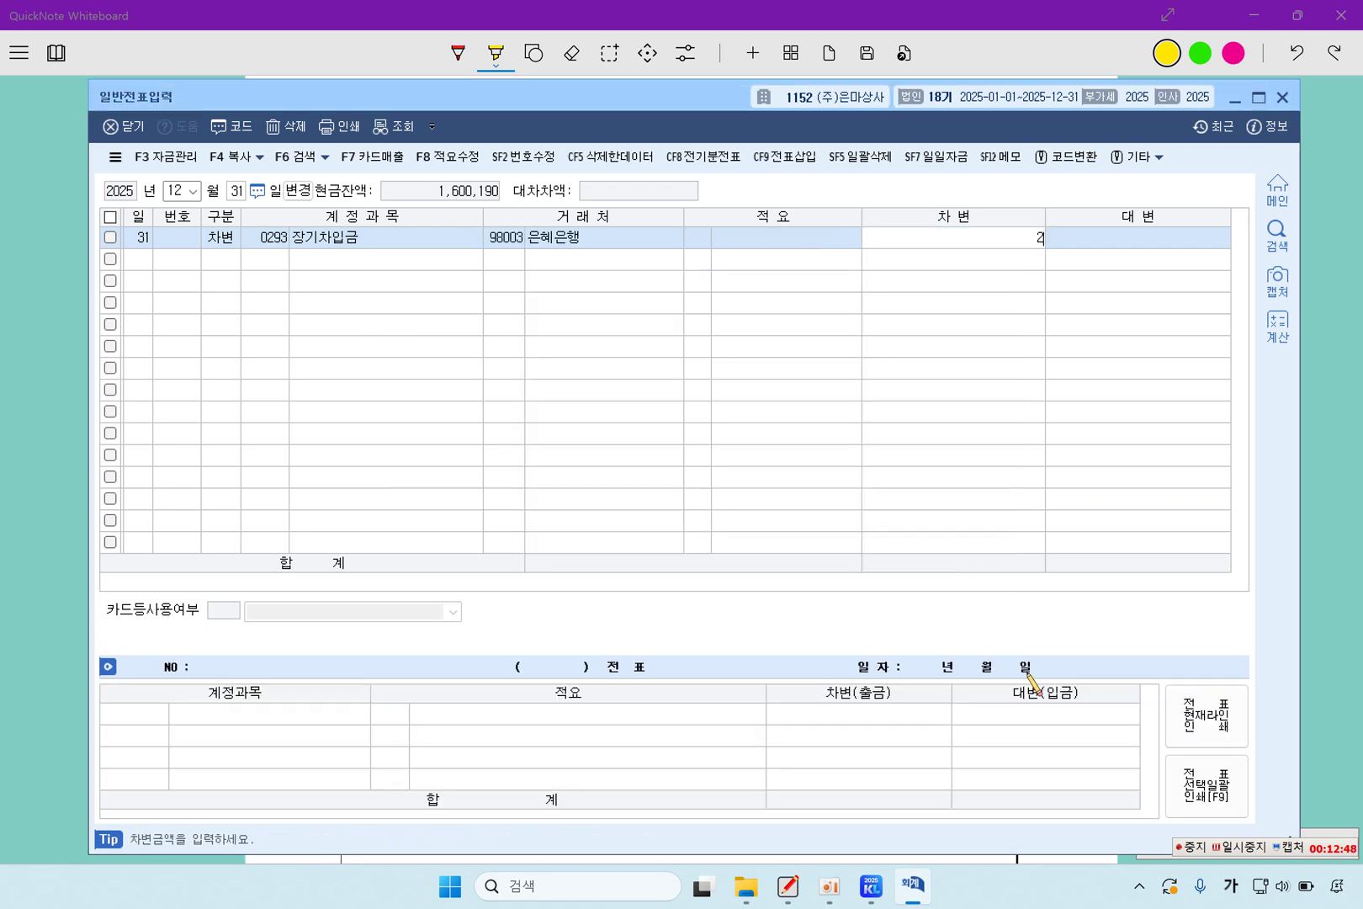
pyautogui.press('Return')
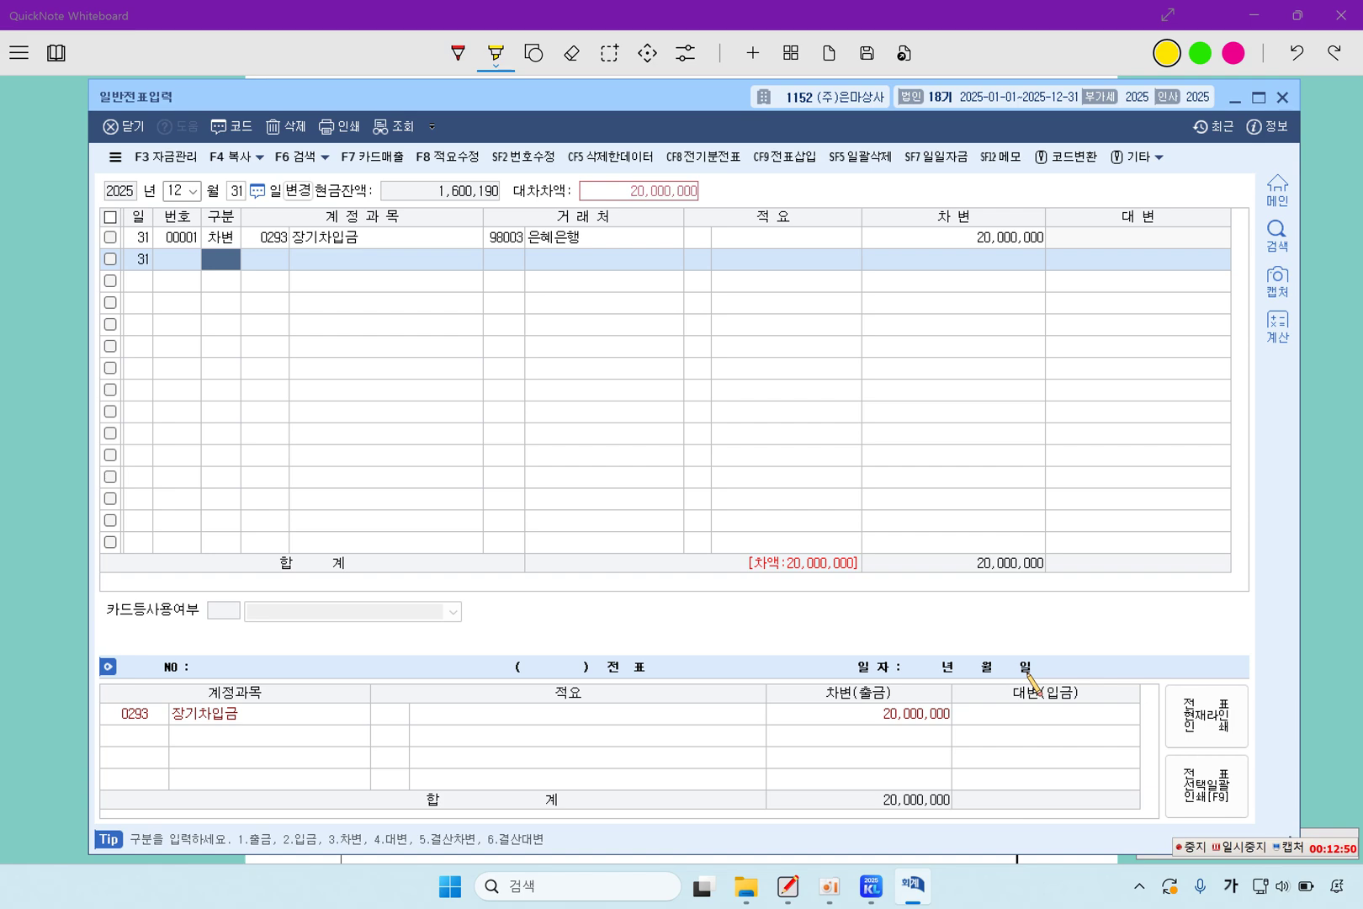
# Step: Add a 대변 line with account 0264 유동성장기부채, 거래처 은혜은행 and amount 20,000,000
pyautogui.write('4')
pyautogui.press('Return')
pyautogui.press('F2')
pyautogui.write('유동성')
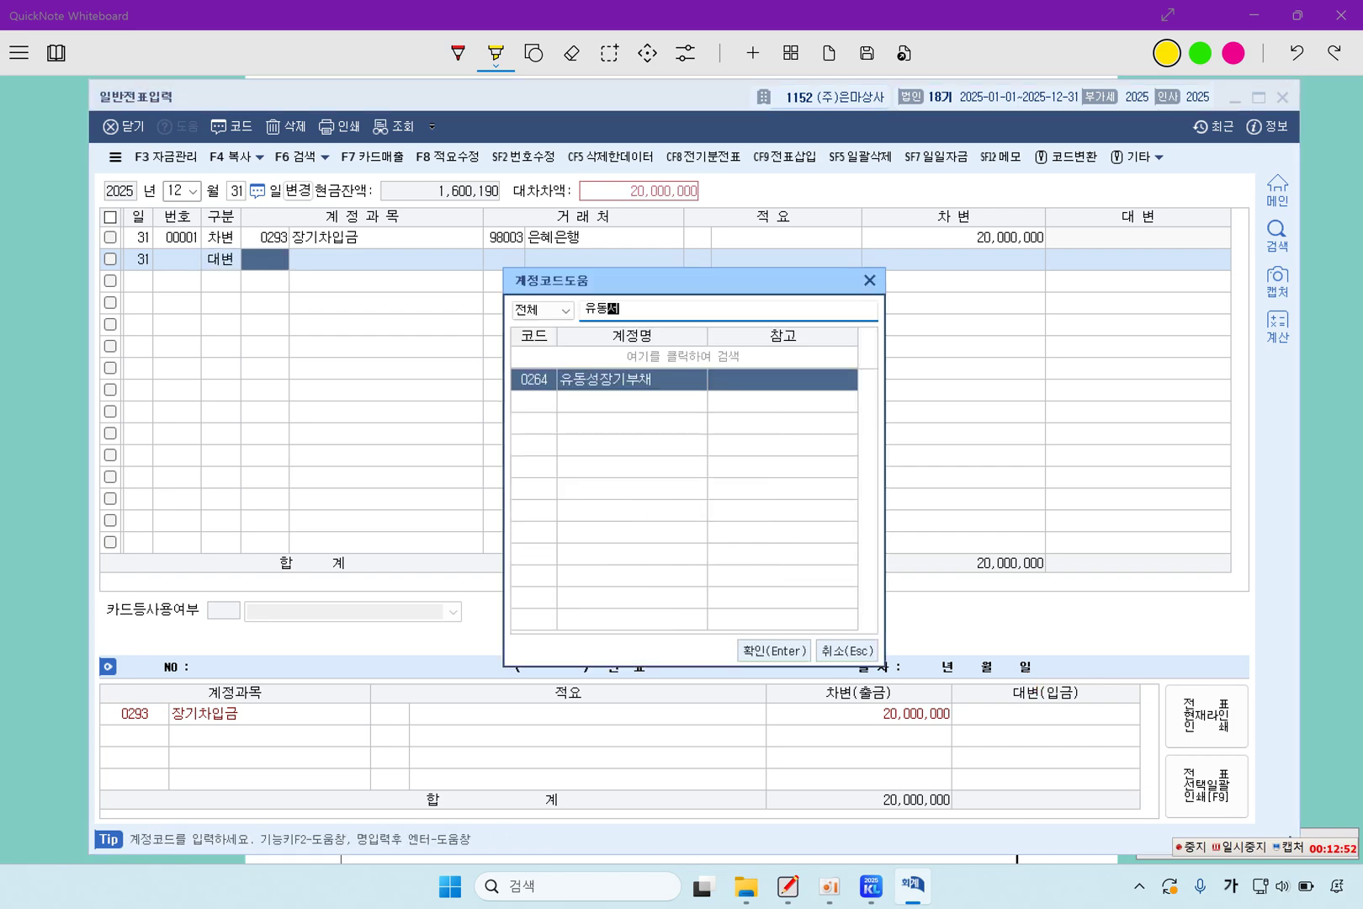
pyautogui.press('Return')
pyautogui.press('F2')
pyautogui.write('은혜')
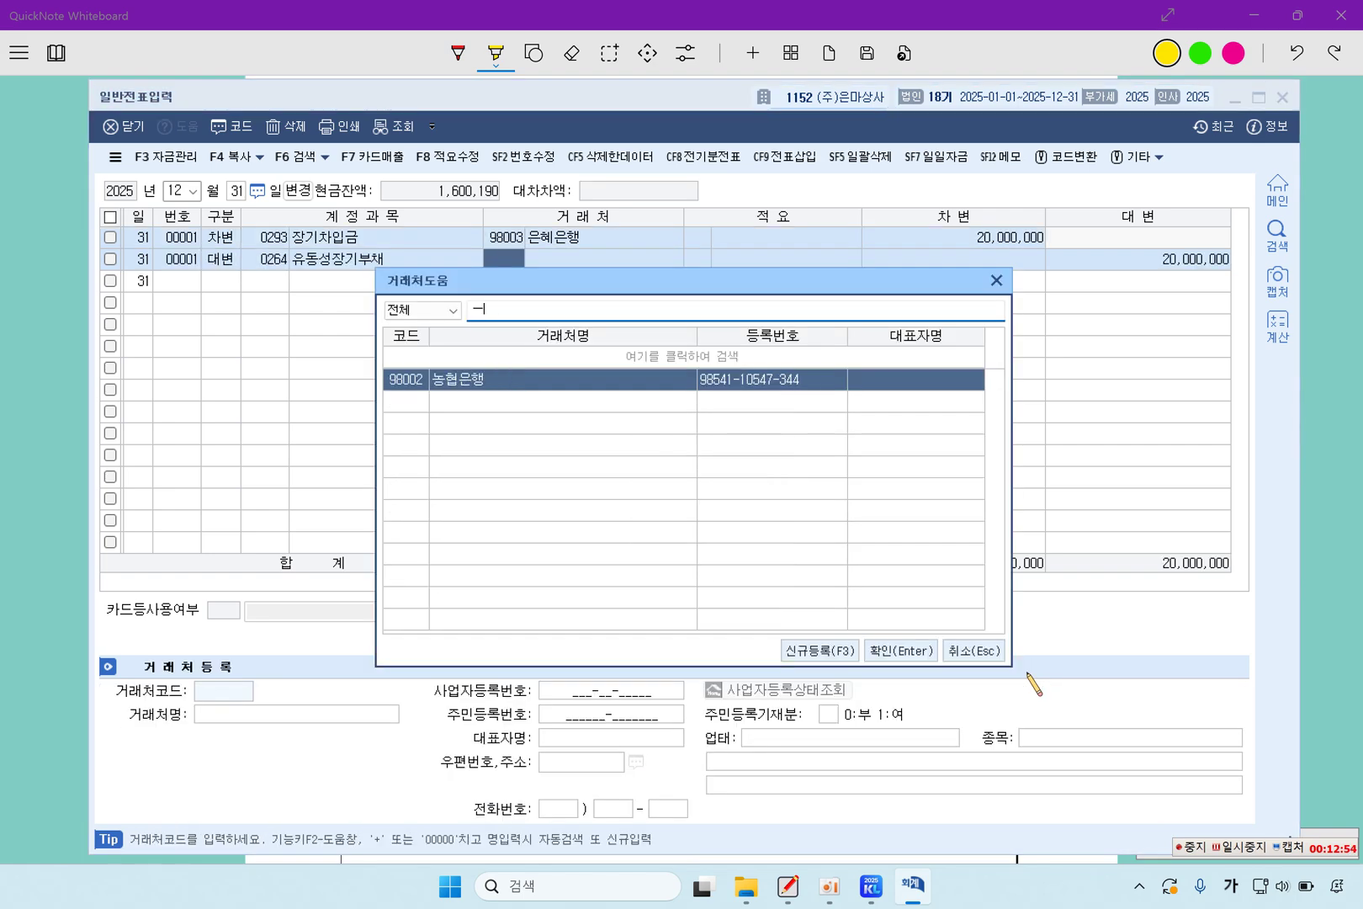
pyautogui.press('Return')
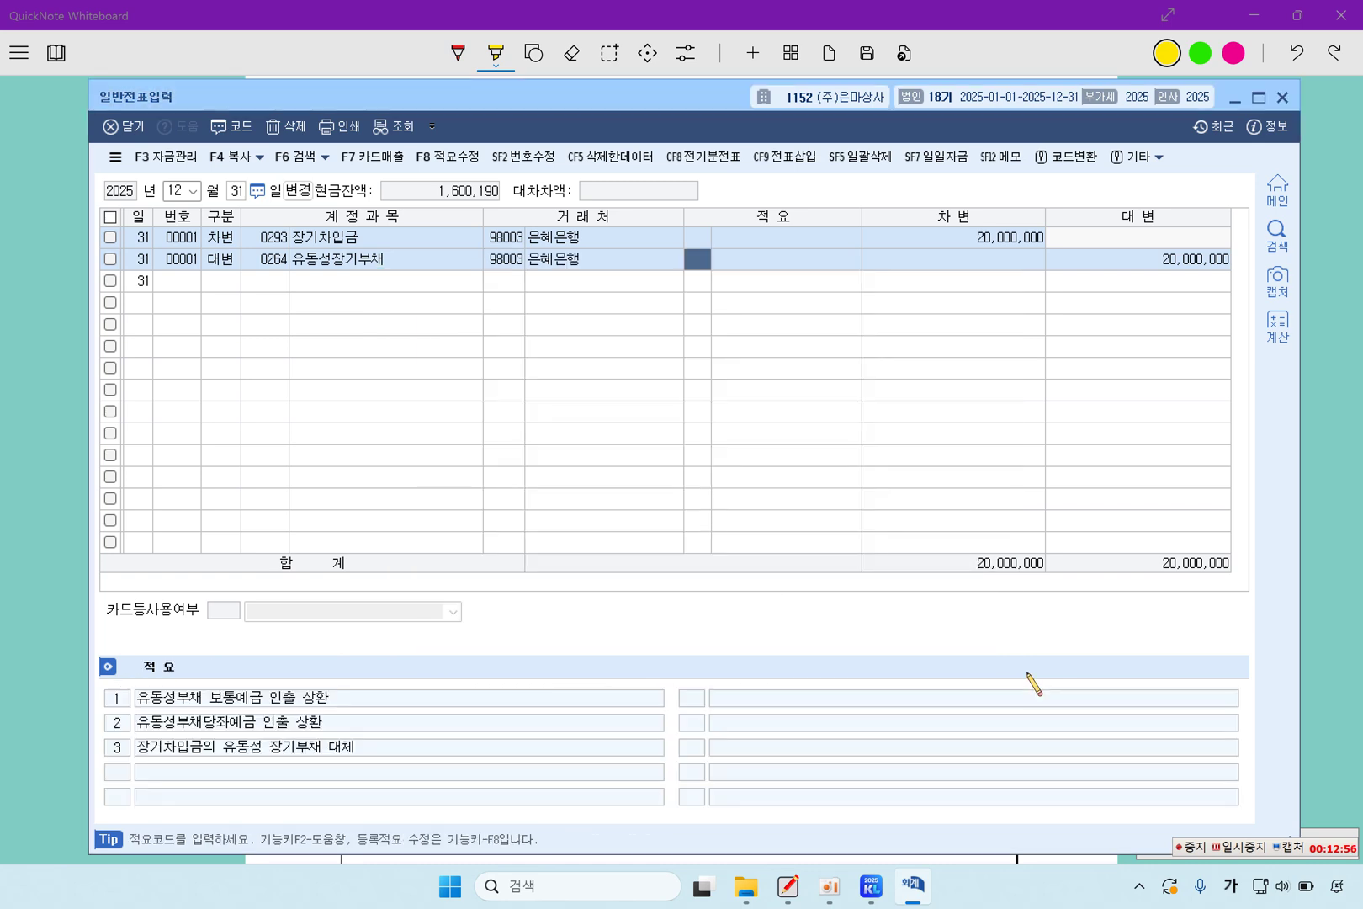
pyautogui.press('Return')
pyautogui.press('Return')
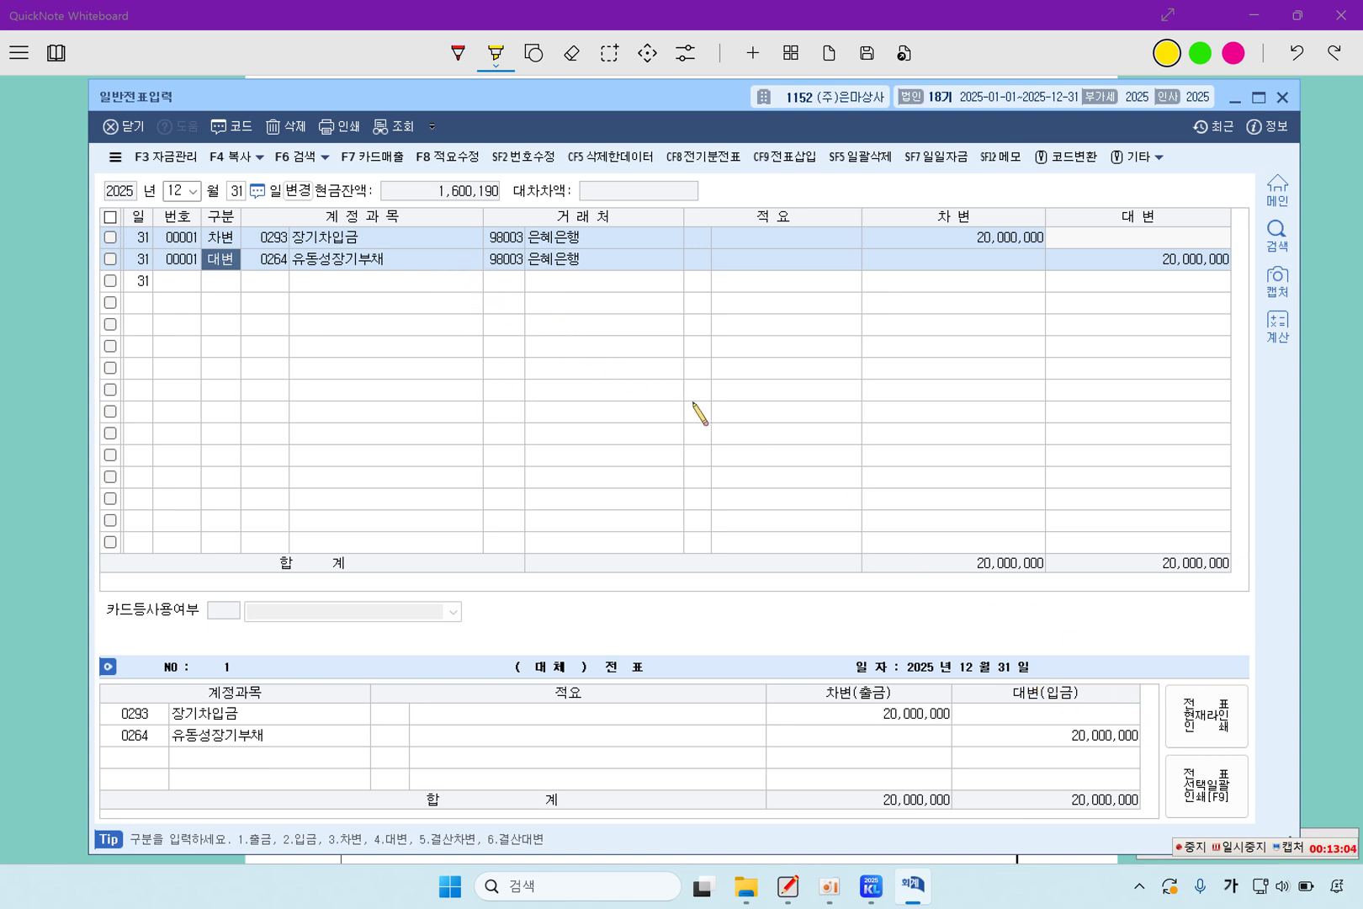
# Step: On the whiteboard, highlight 10월 01일에 팝업스토어, 임차료 1년분 금액 3,000,000원 and 임차료로 in item [2]
pyautogui.click(1251, 844)
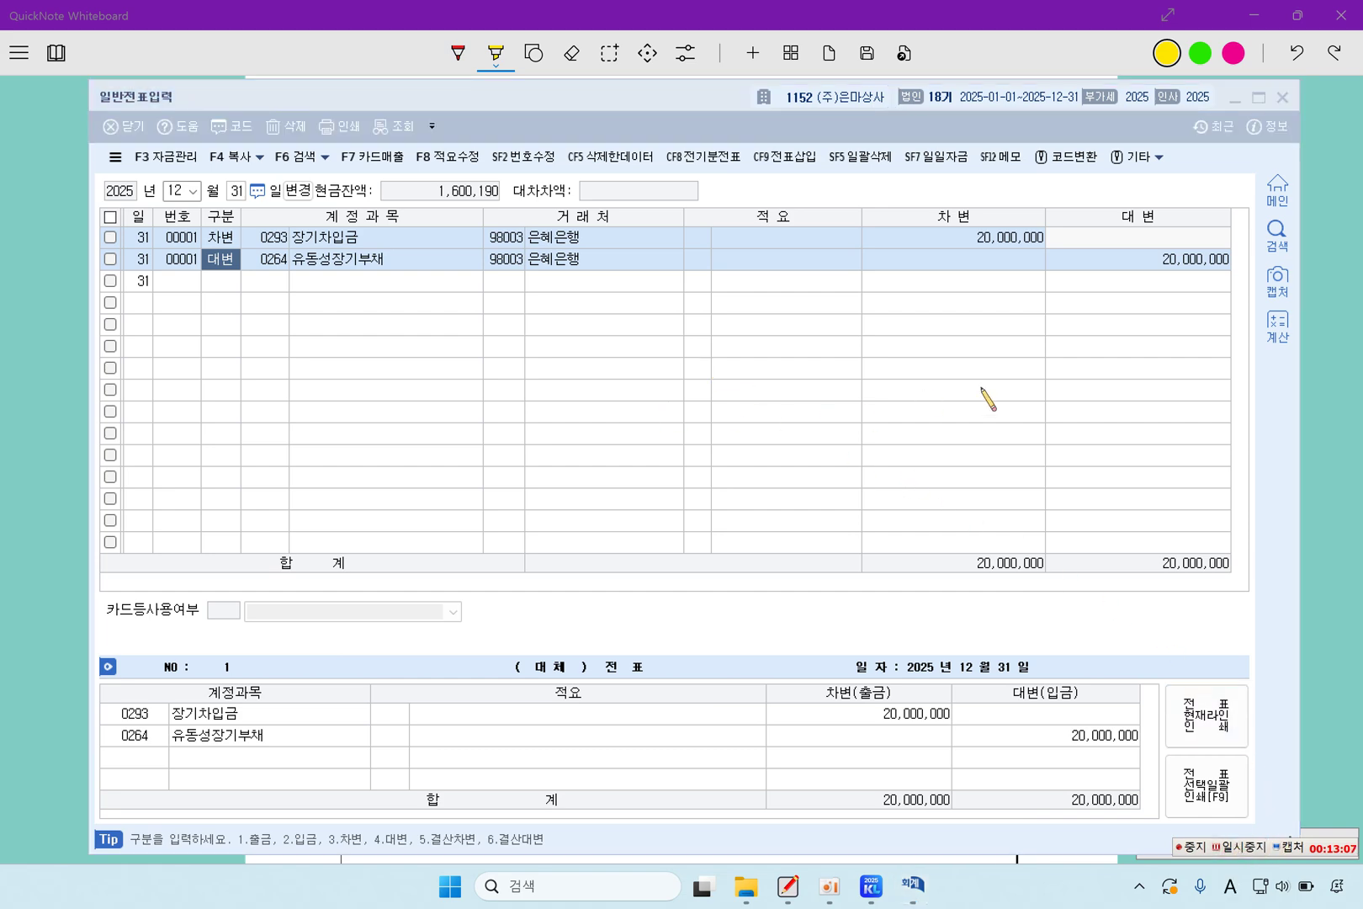
pyautogui.click(1334, 390)
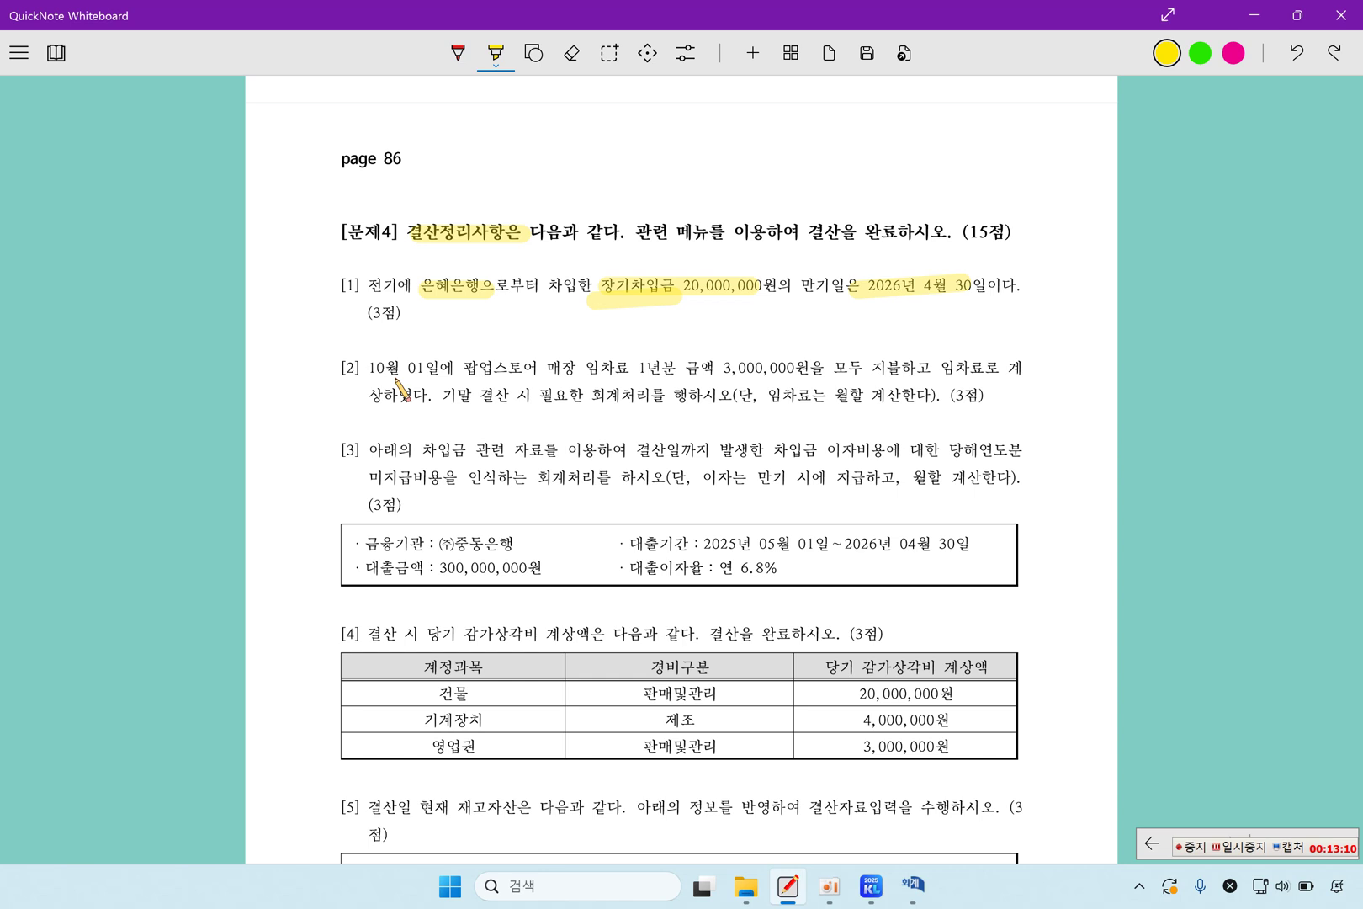
pyautogui.moveTo(368, 370); pyautogui.dragTo(812, 376)
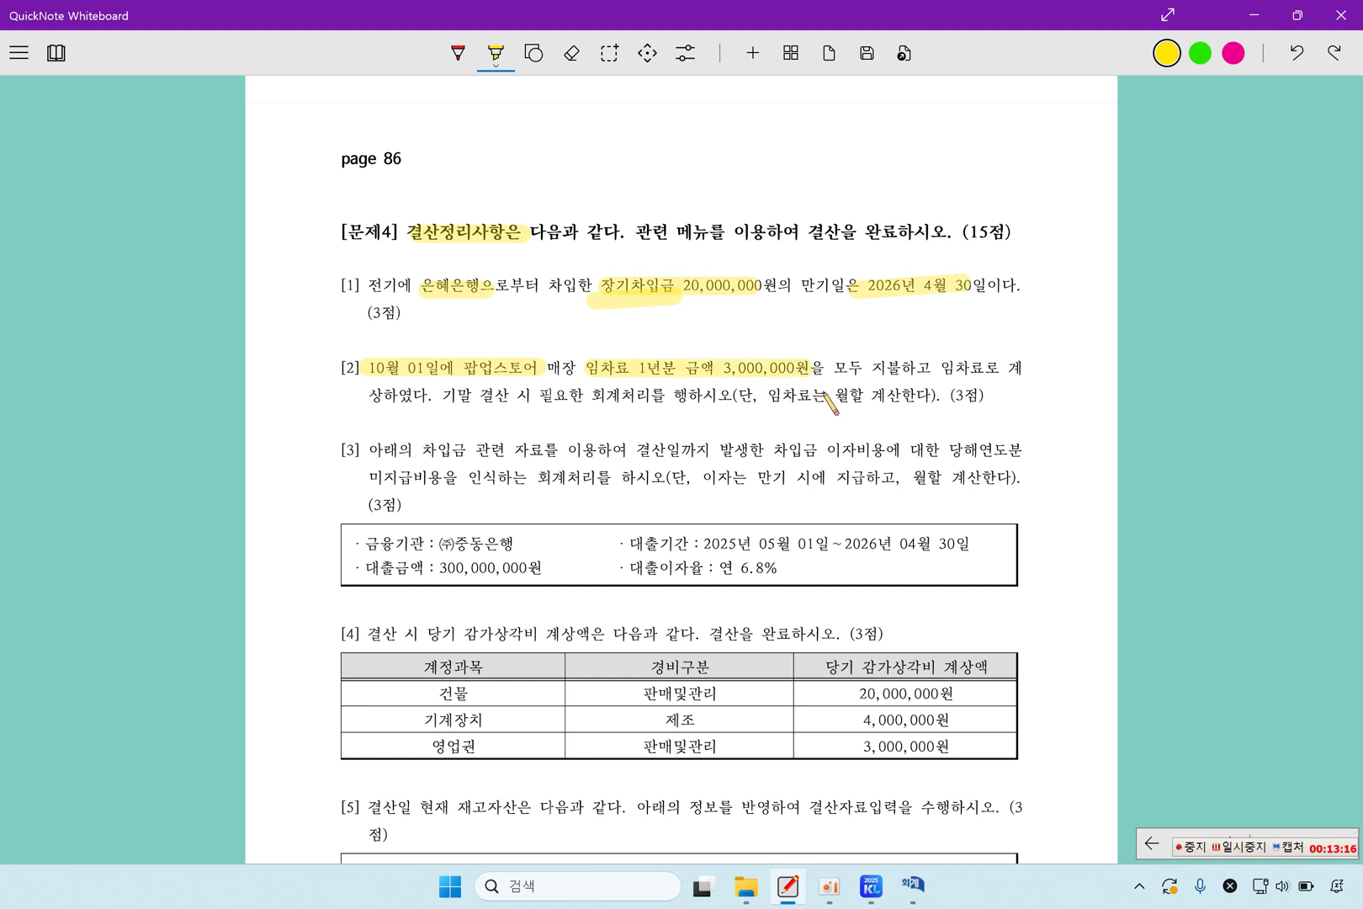
pyautogui.moveTo(934, 371); pyautogui.dragTo(999, 372)
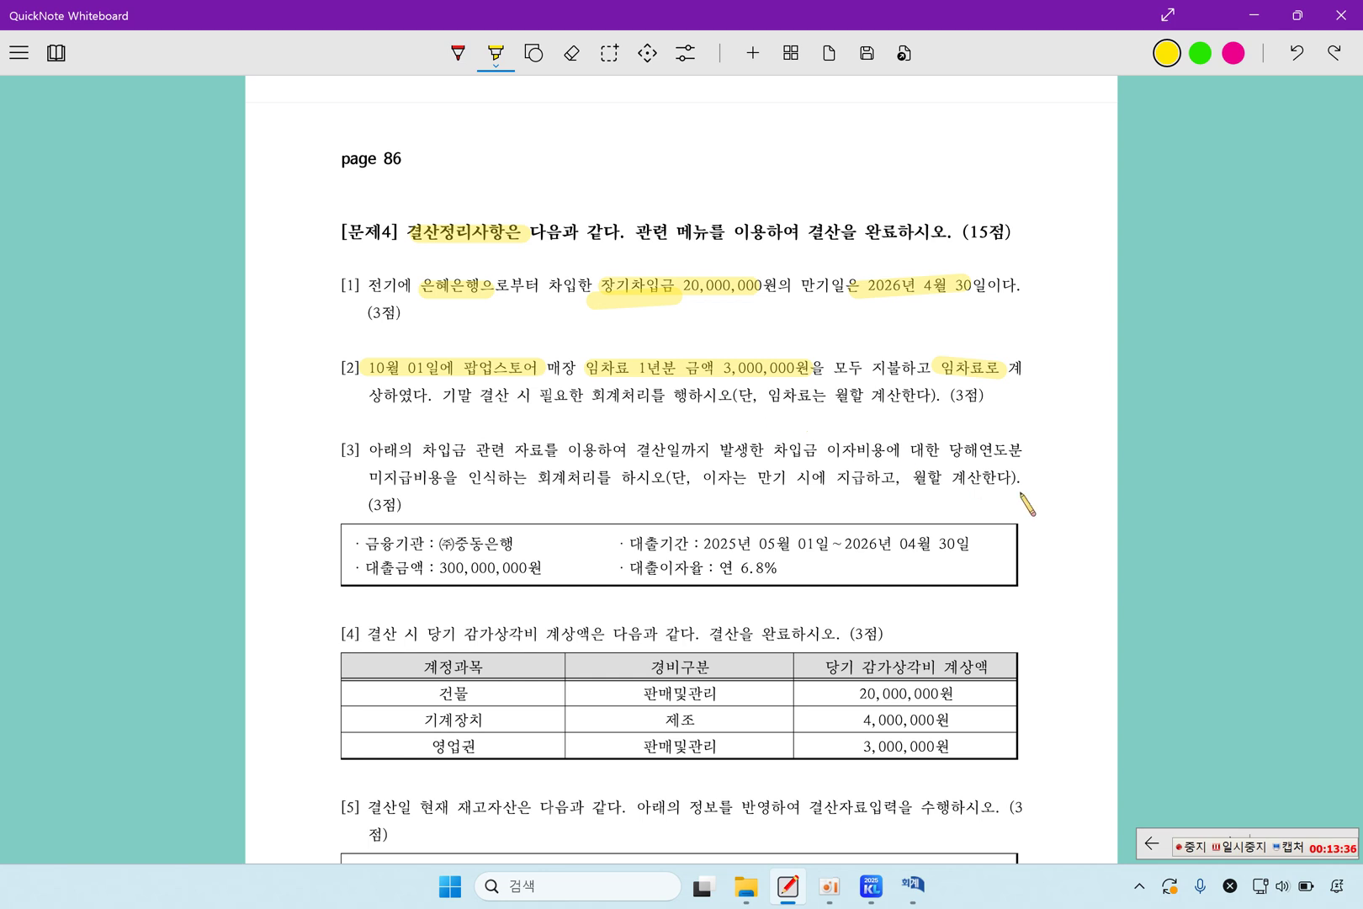
pyautogui.click(1244, 836)
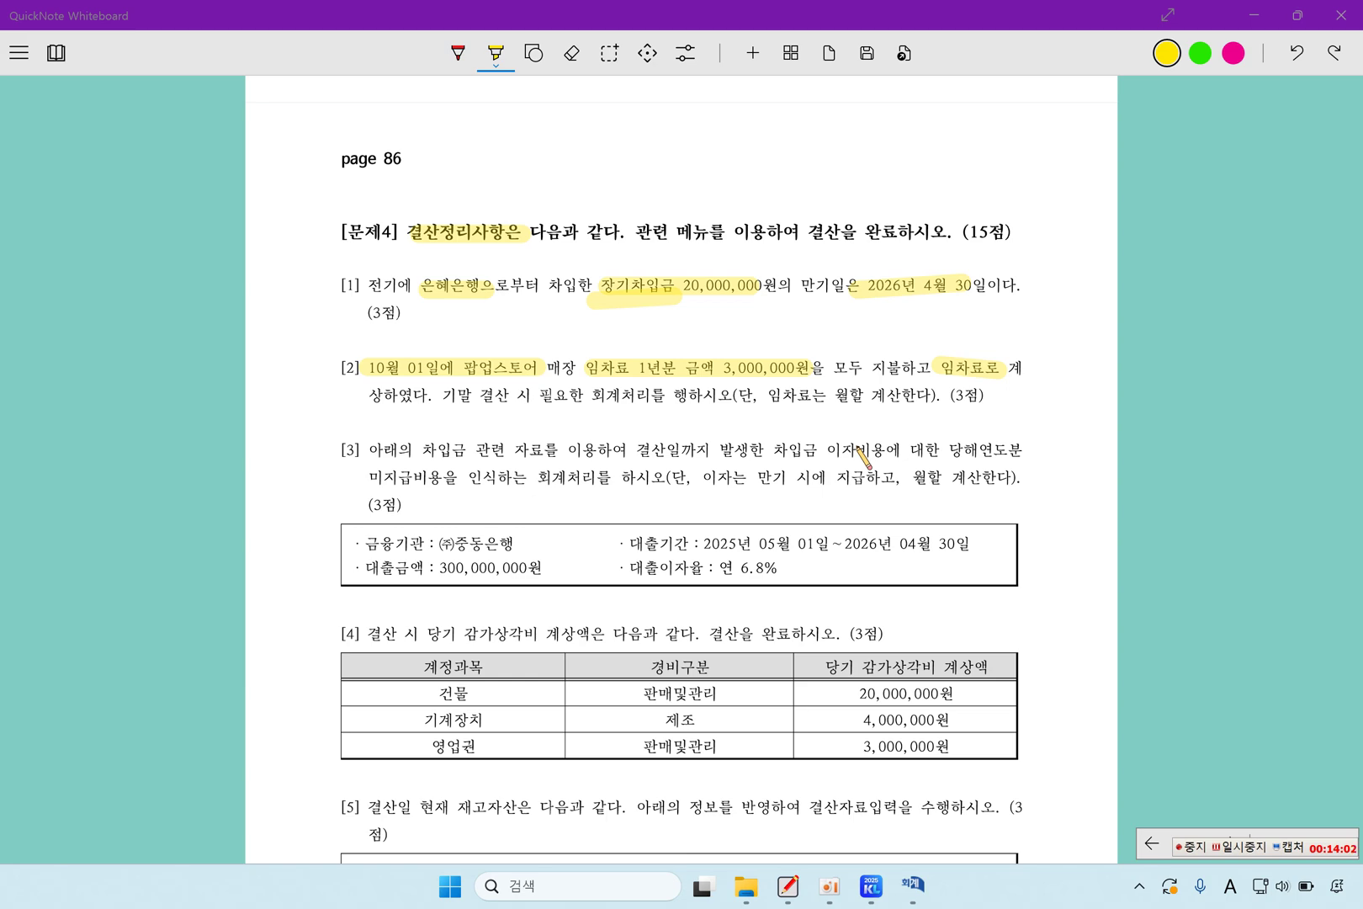
# Step: Return to 일반전표입력 in KcLep and start a new 차변 line dated the 31st with account 0133 선급비용
pyautogui.click(913, 885)
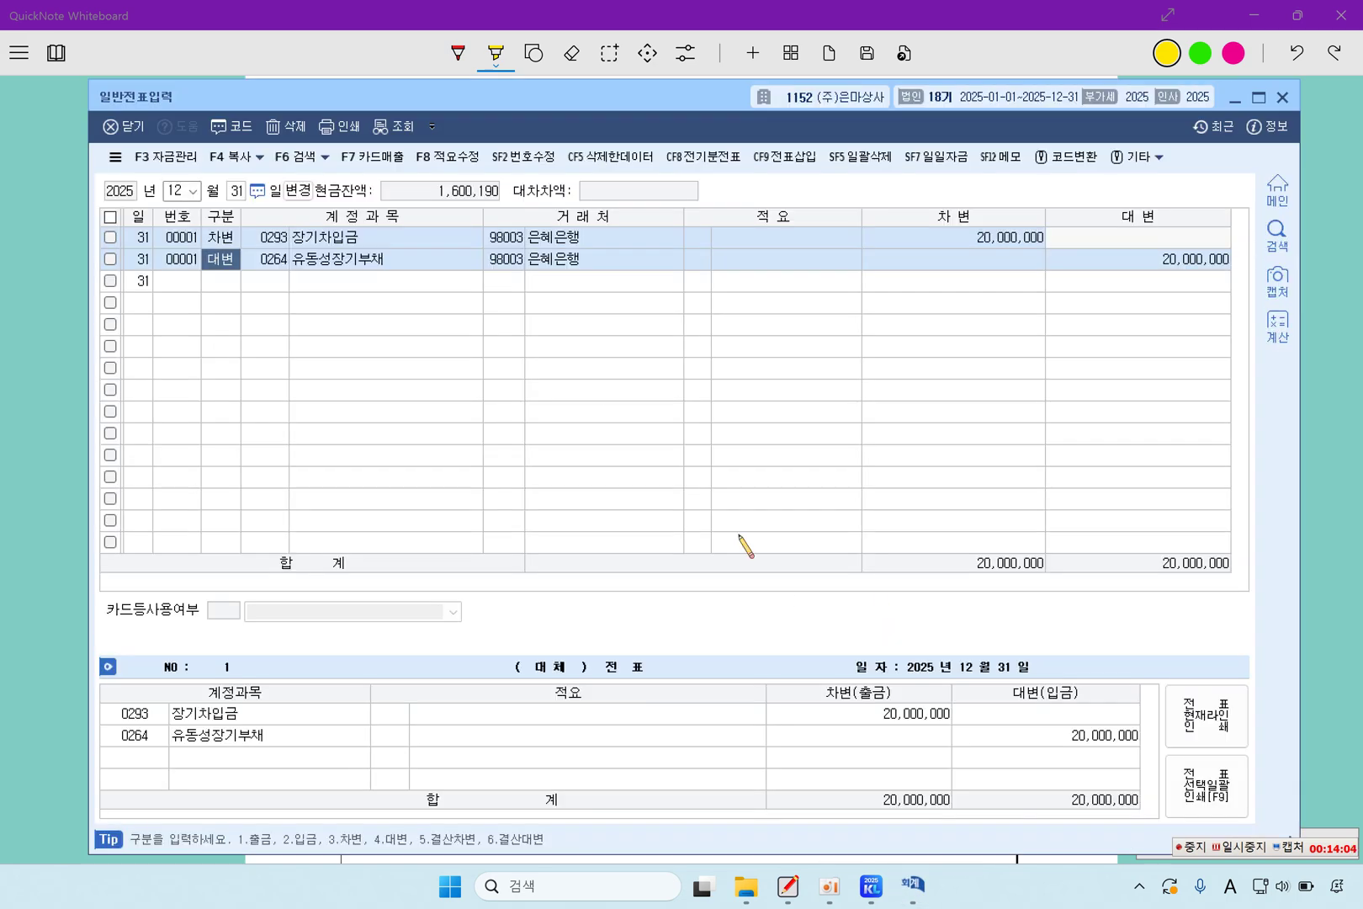
pyautogui.click(223, 279)
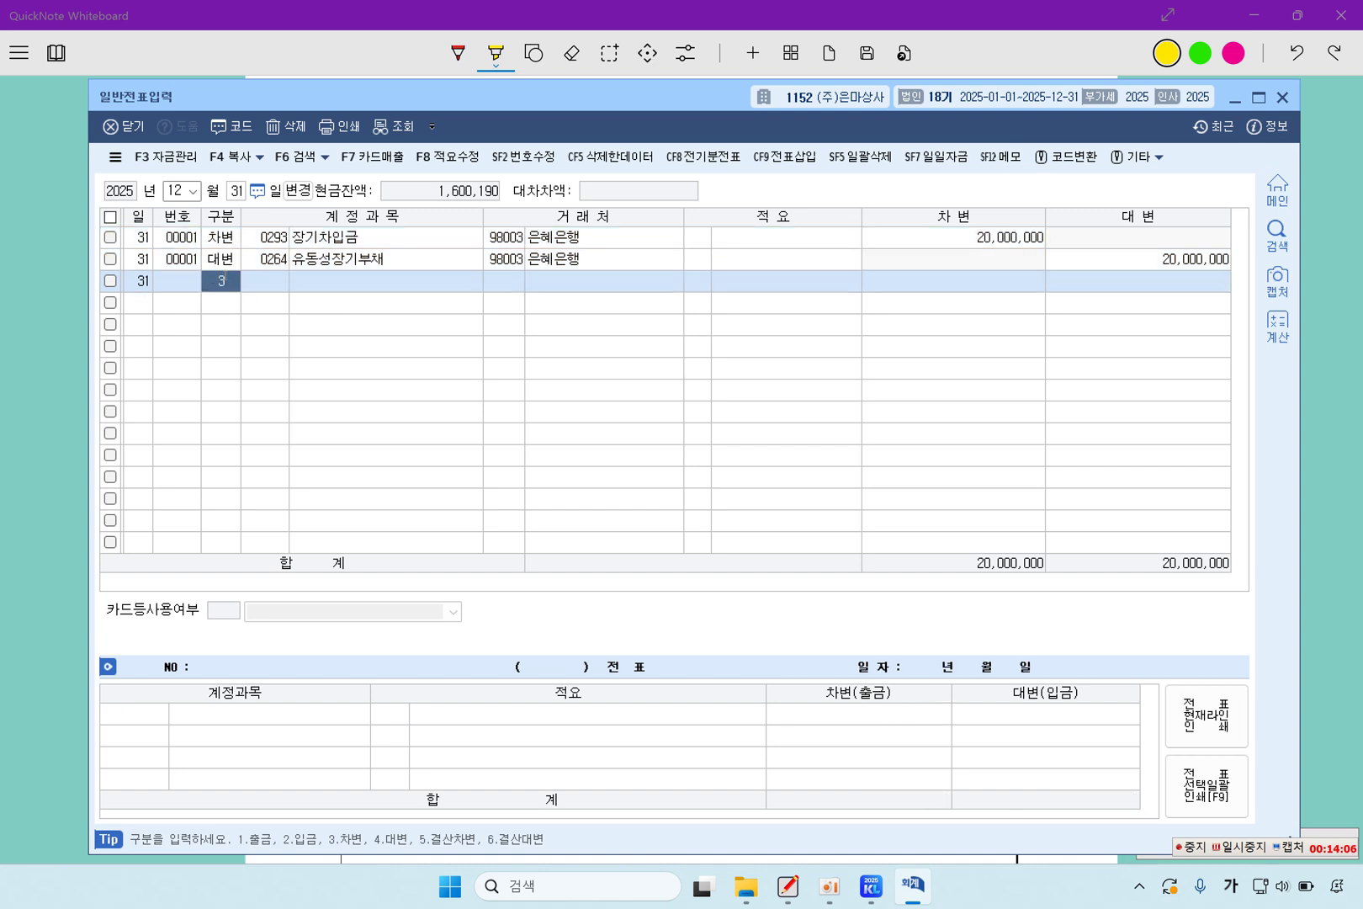
pyautogui.write('3')
pyautogui.press('Return')
pyautogui.press('F2')
pyautogui.write('선급비')
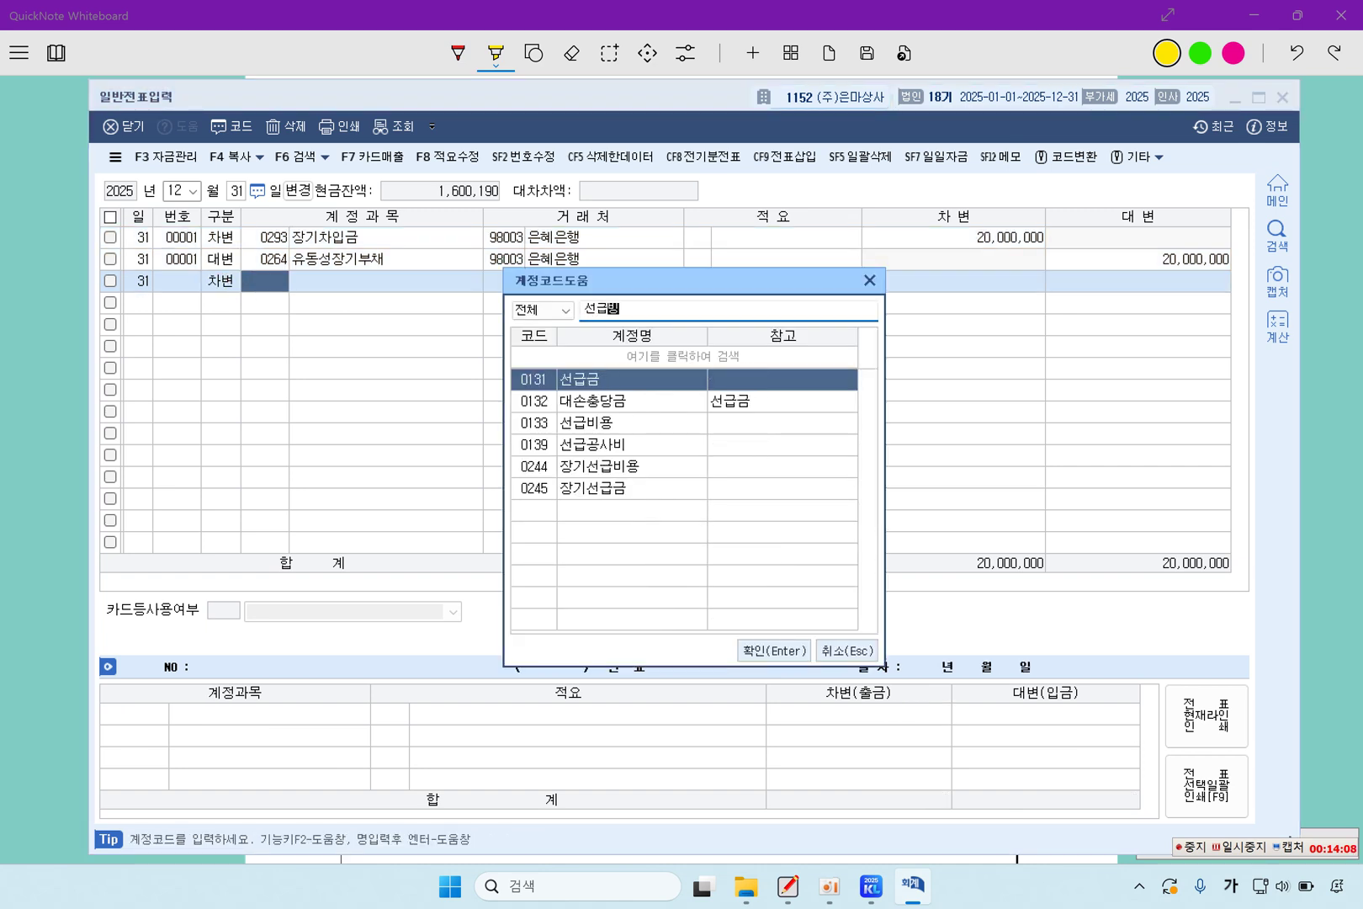
pyautogui.write('용')
pyautogui.press('Return')
# Step: Leave 거래처 and 적요 blank on the 선급비용 line and enter a debit amount of 2,250,000
pyautogui.press('Return')
pyautogui.press('Return')
pyautogui.press('Return')
pyautogui.press('Return')
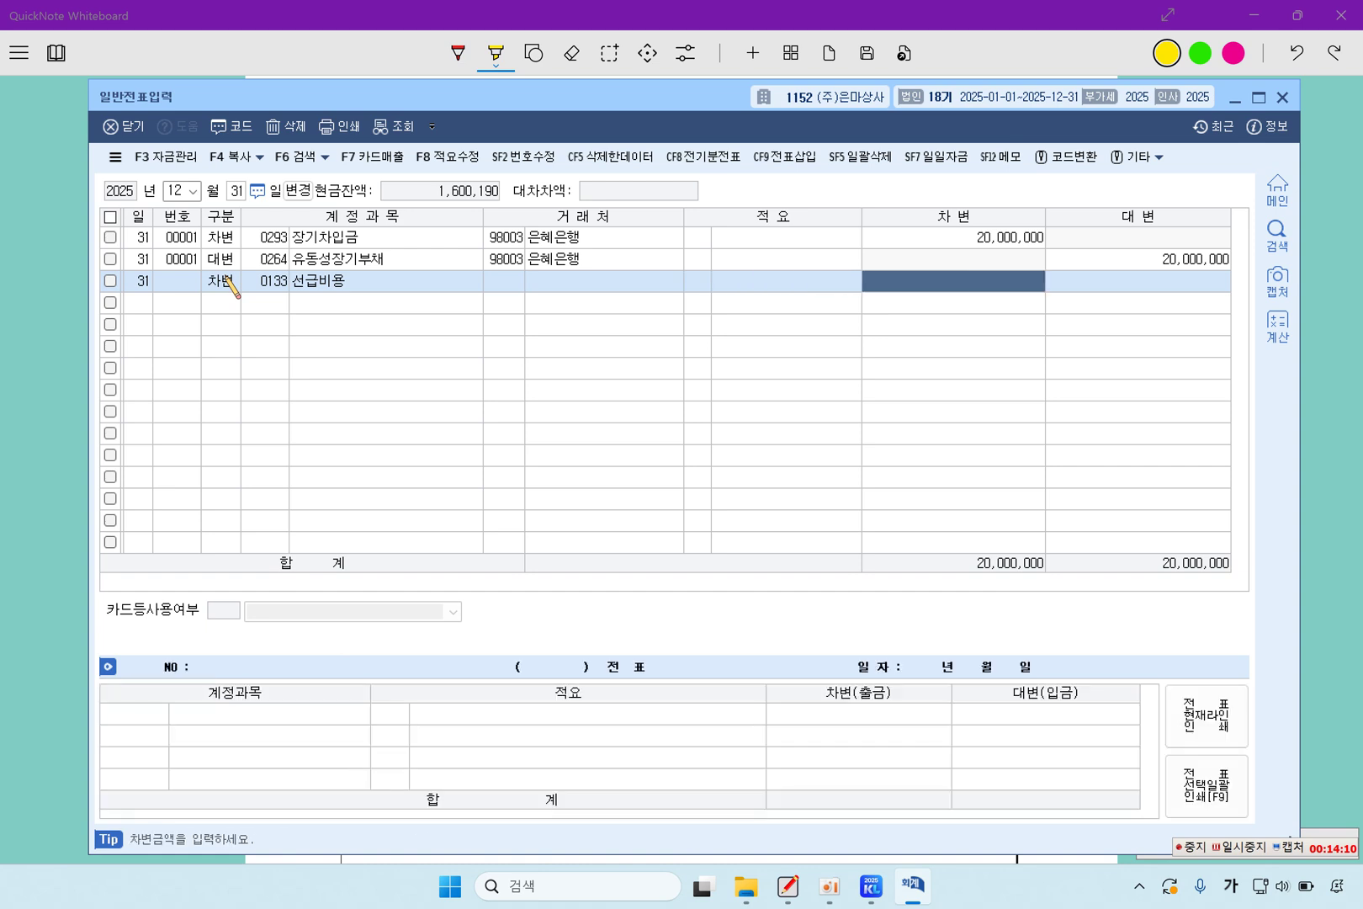
pyautogui.write('2,250')
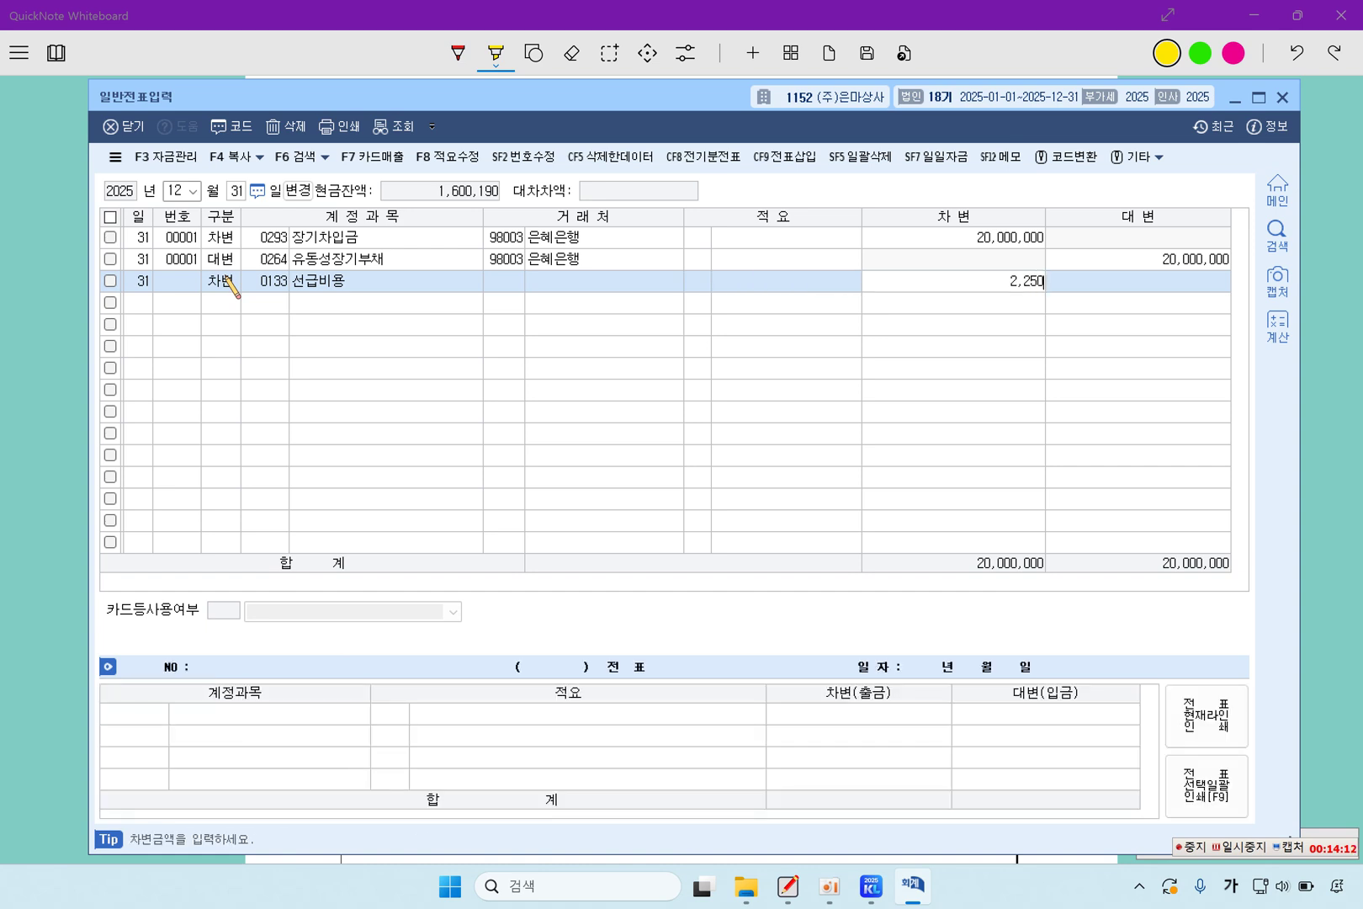
pyautogui.write(',000')
pyautogui.press('Return')
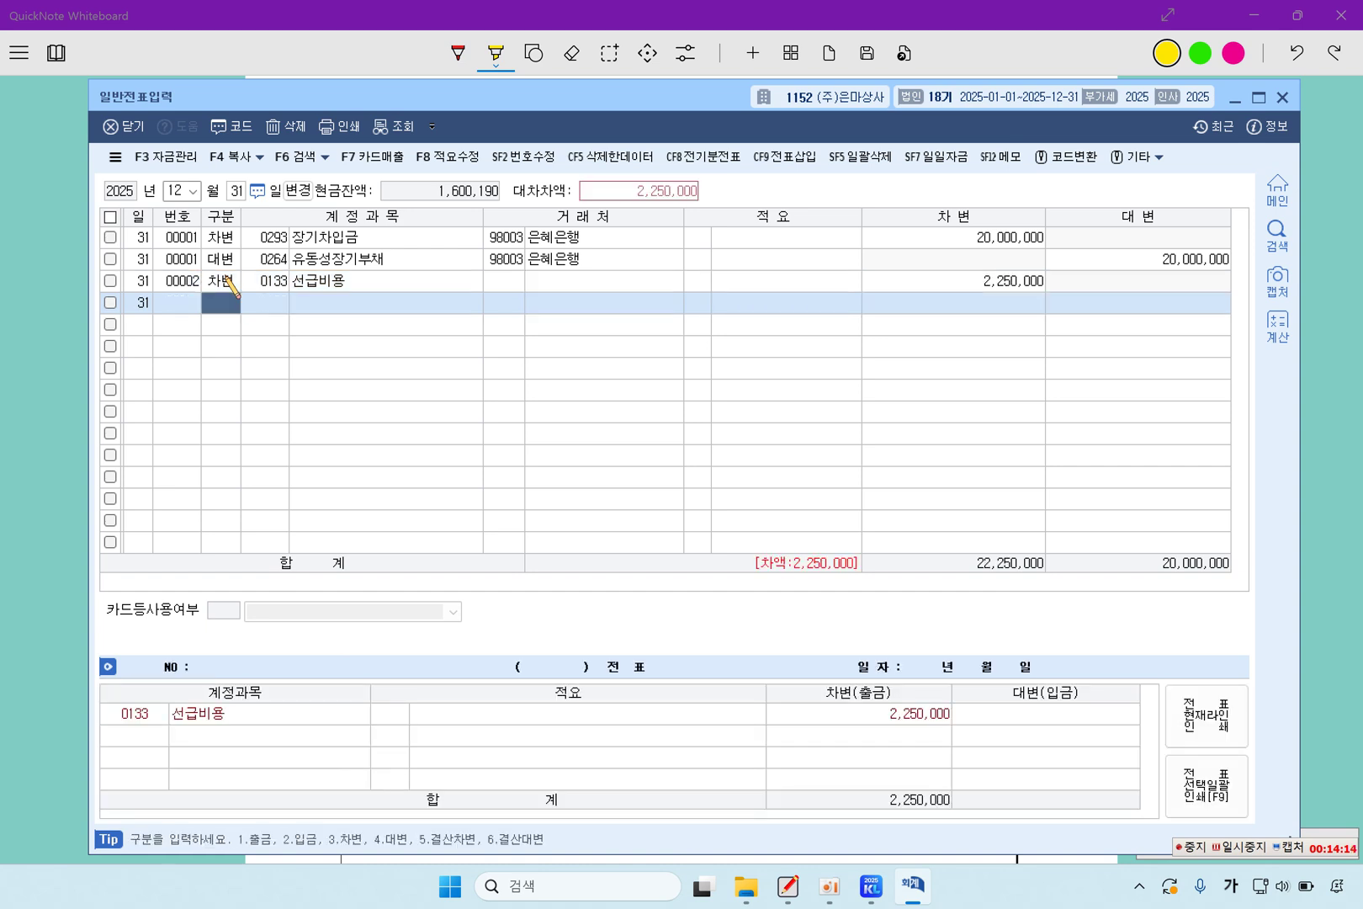
# Step: Add a 대변 line of 2,250,000 with account 0819 임차료 (판매관리비)
pyautogui.write('4임차료')
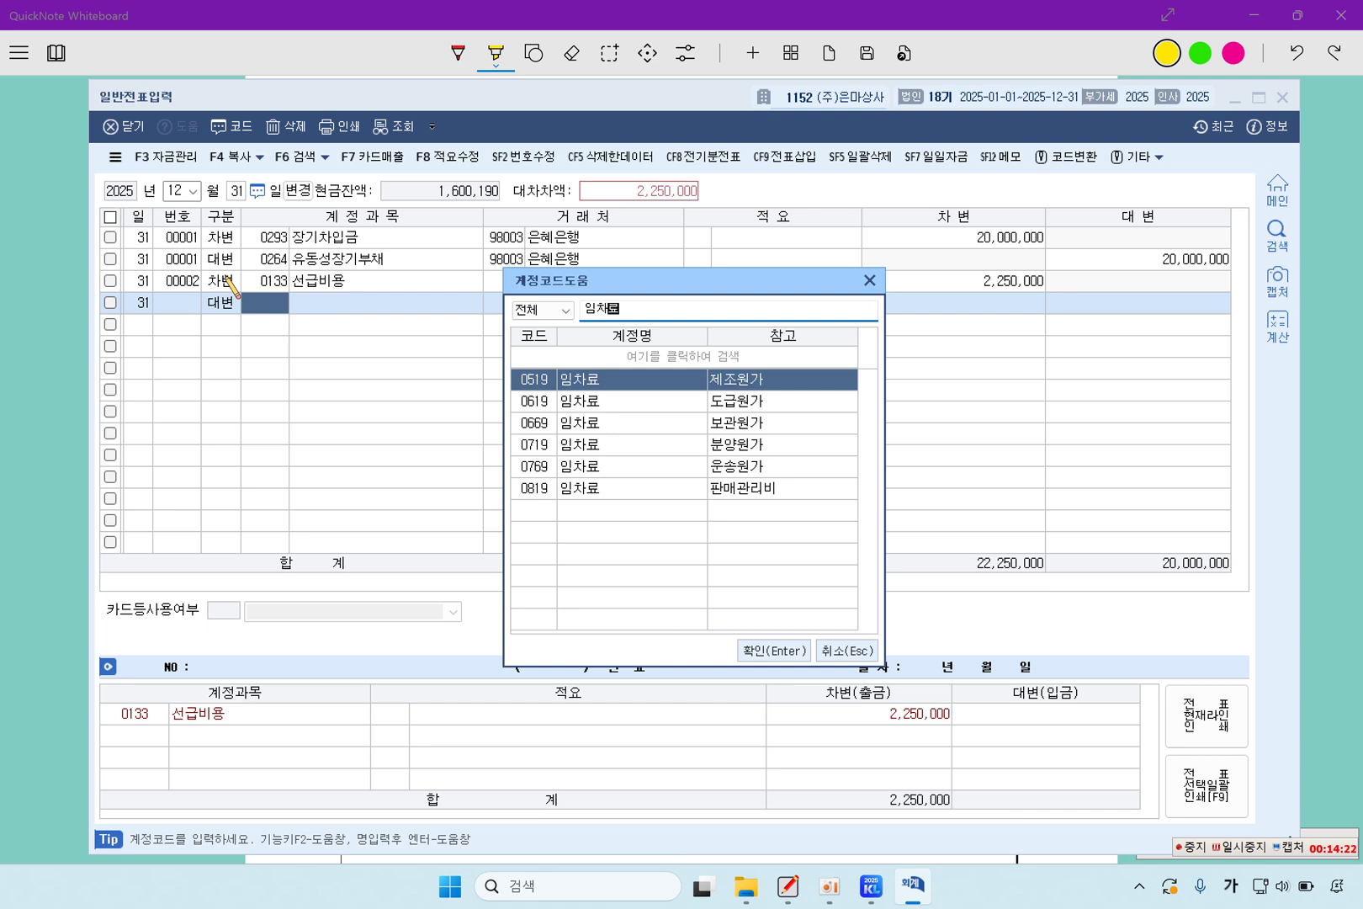
pyautogui.press('Down')
pyautogui.press('Down')
pyautogui.press('Down')
pyautogui.press('Down')
pyautogui.press('Down')
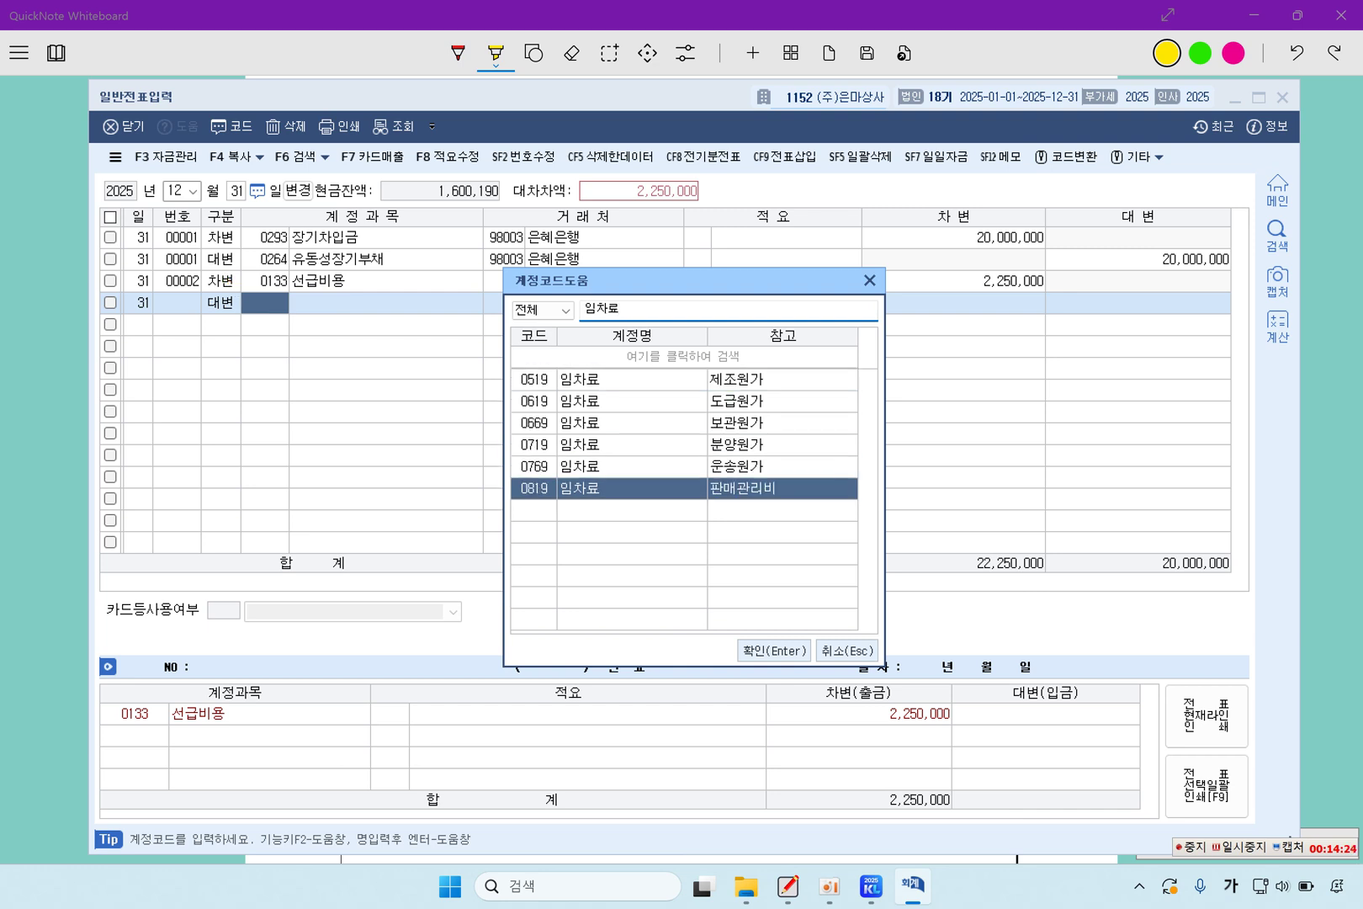
pyautogui.press('Return')
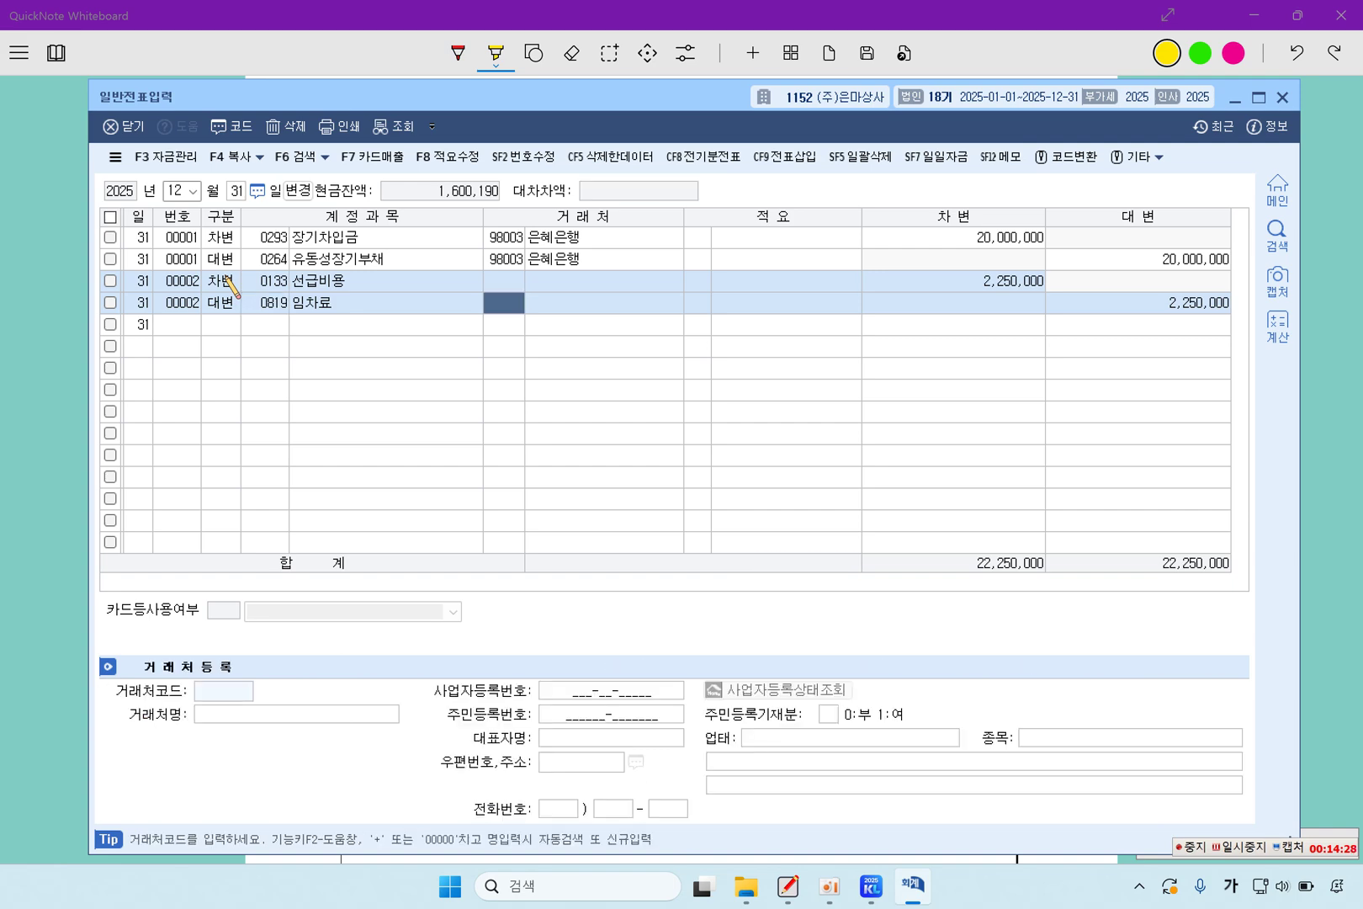
# Step: On the whiteboard, highlight 차입금, 결산일까지 발생한 차입금 이자비용 and 미지급비용을 인식하 in item [3]
pyautogui.click(49, 401)
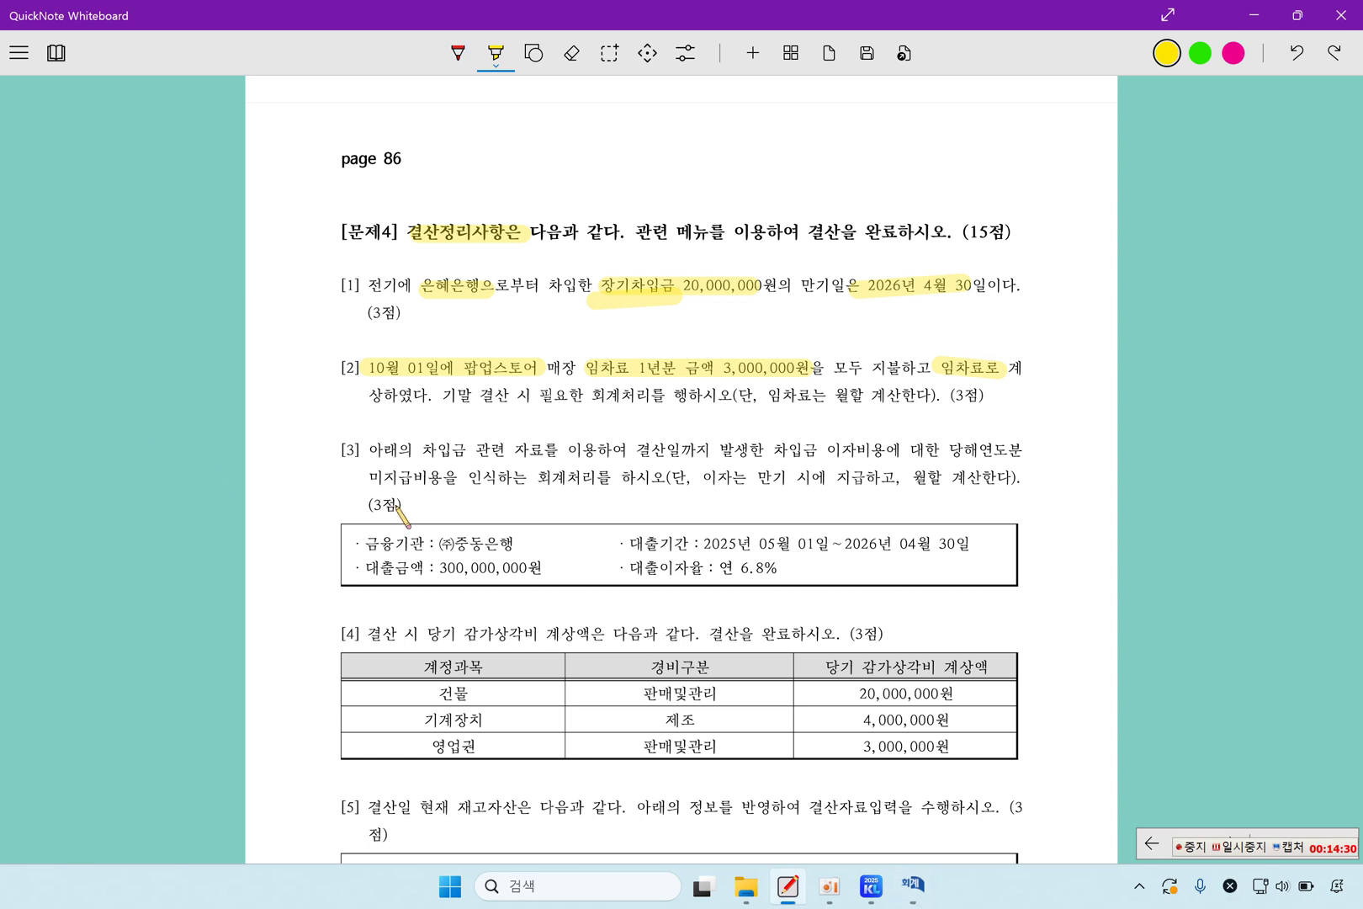
pyautogui.moveTo(414, 452); pyautogui.dragTo(459, 453)
pyautogui.moveTo(633, 452); pyautogui.dragTo(888, 455)
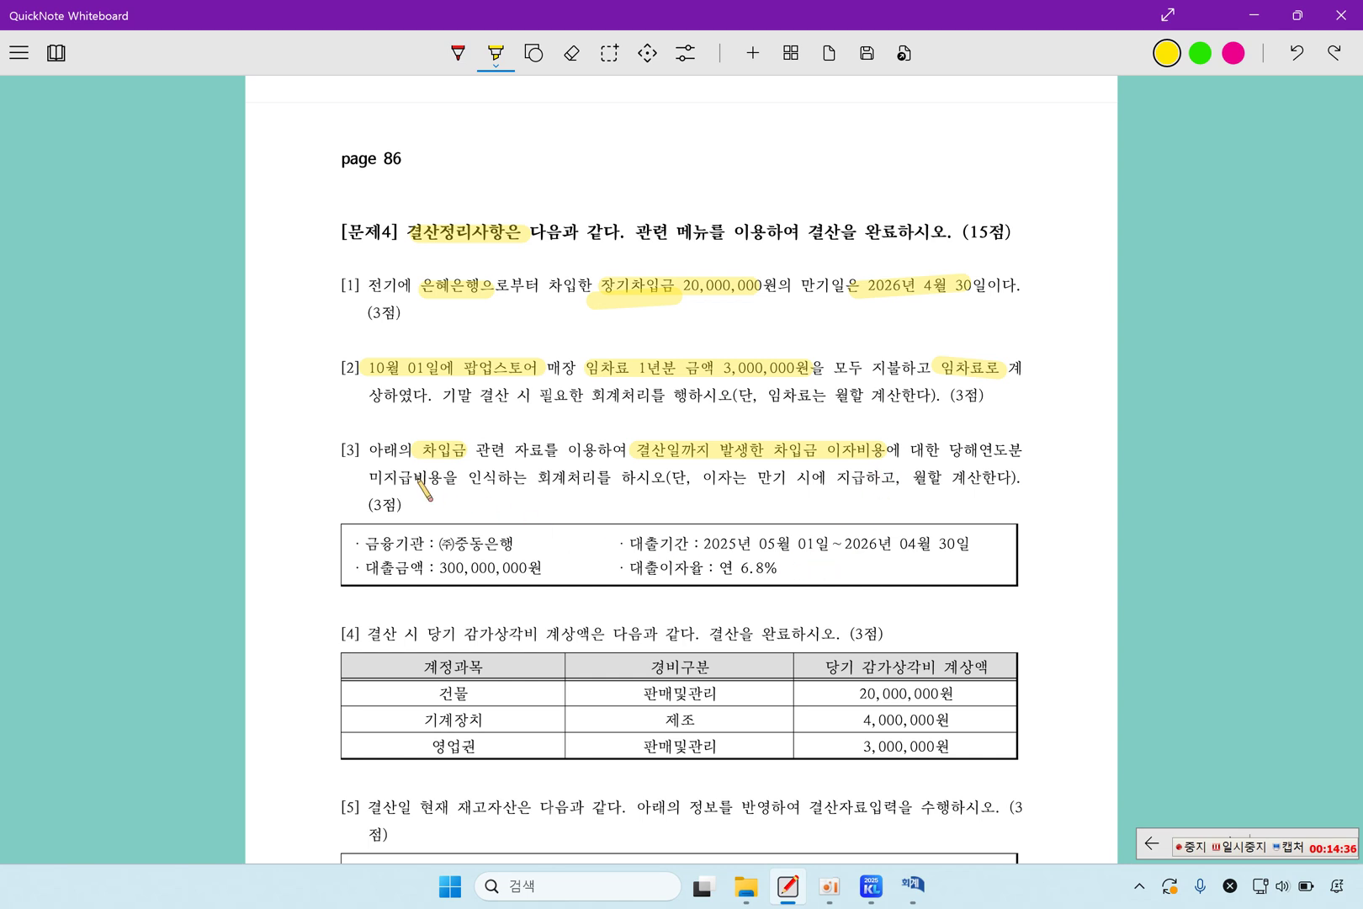
pyautogui.moveTo(368, 477); pyautogui.dragTo(511, 478)
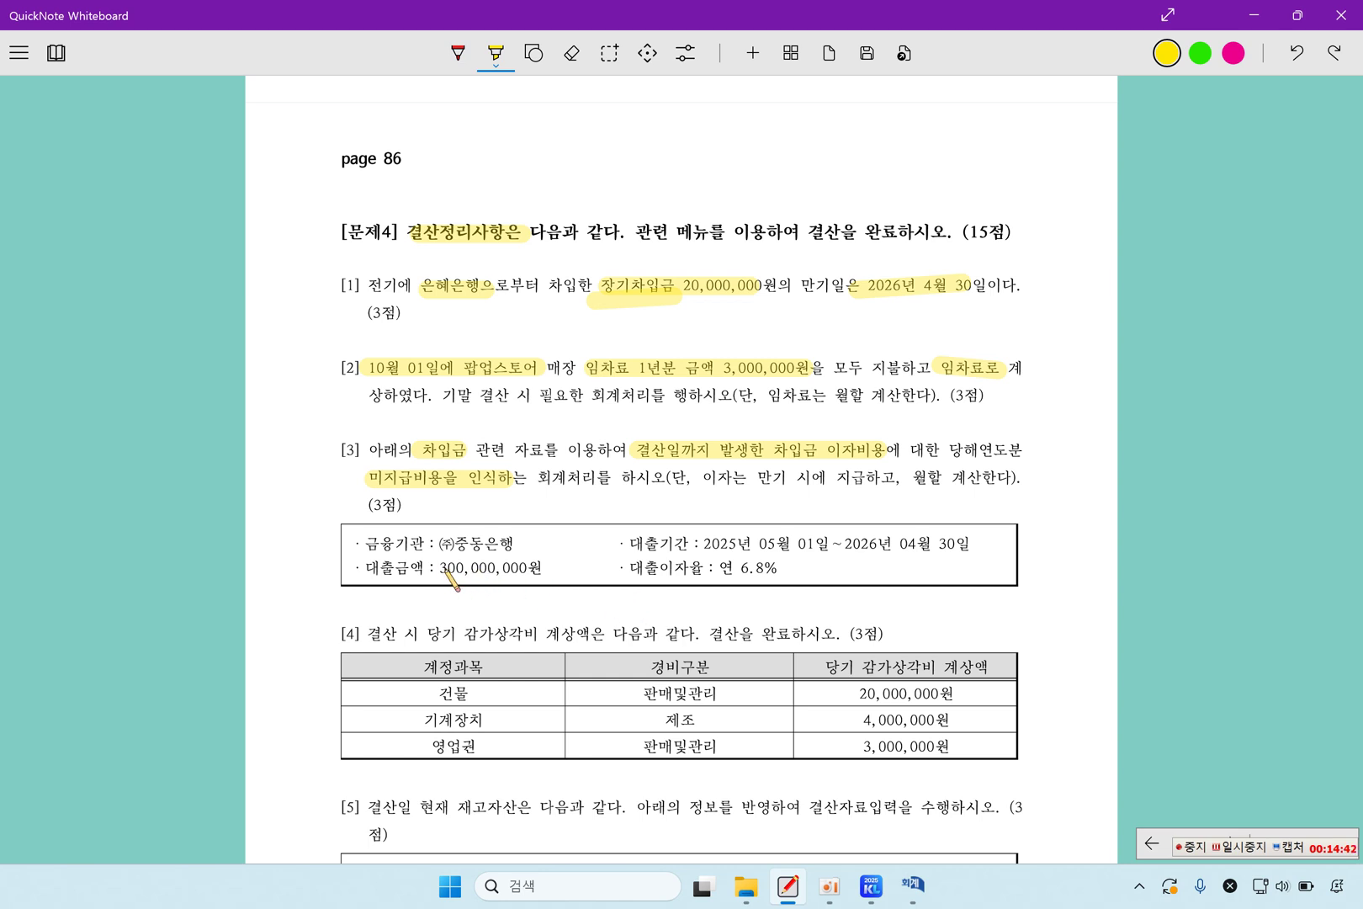
# Step: Highlight 300,000,000원, 연 6.8%, 월할 계산 and the 대출기간 dates 2025년 05월 01일 and 2026년 04월 30일 in item [3]
pyautogui.moveTo(440, 569); pyautogui.dragTo(540, 569)
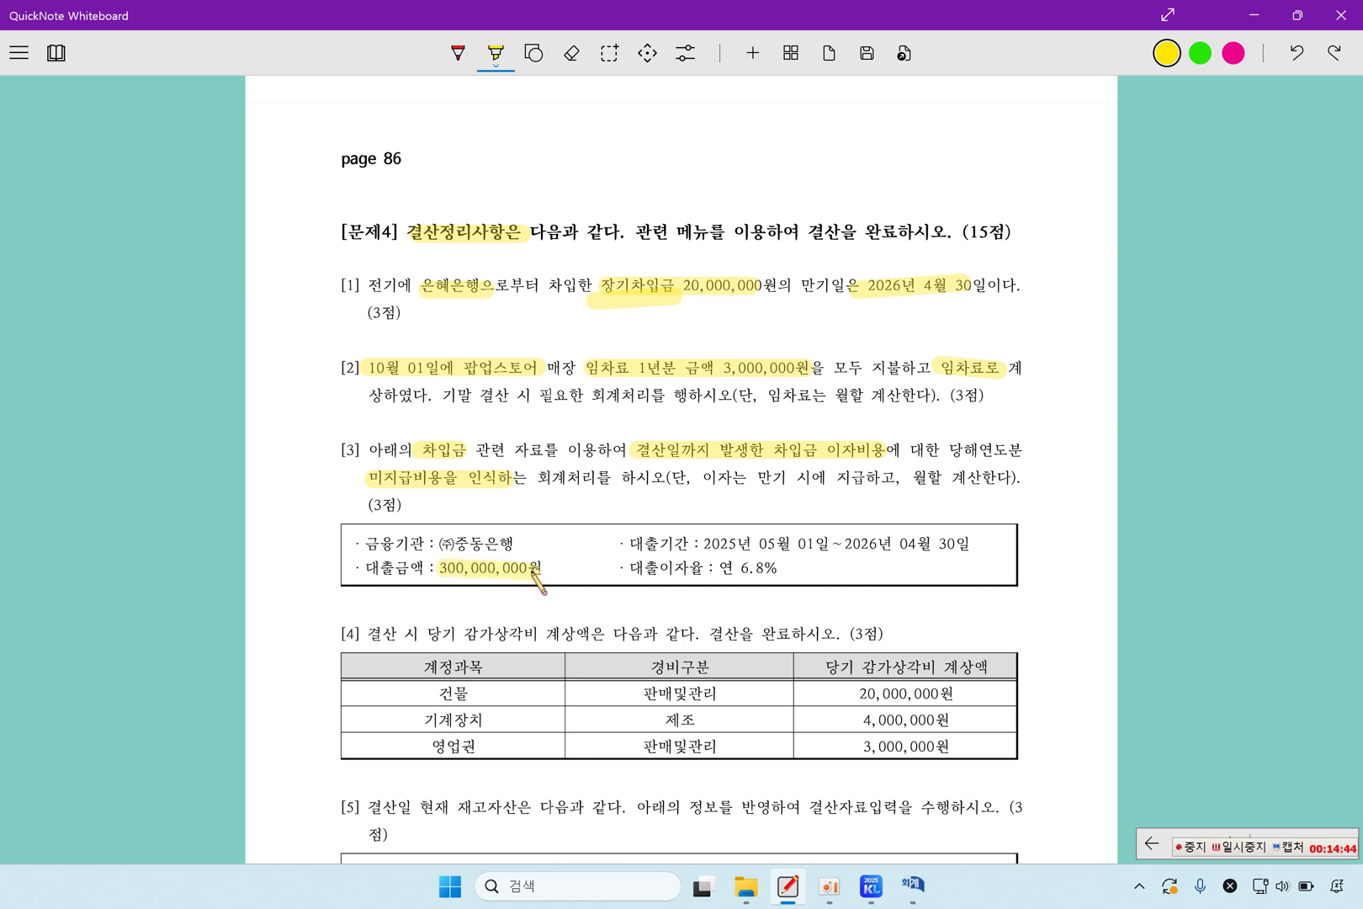
pyautogui.moveTo(721, 569); pyautogui.dragTo(778, 569)
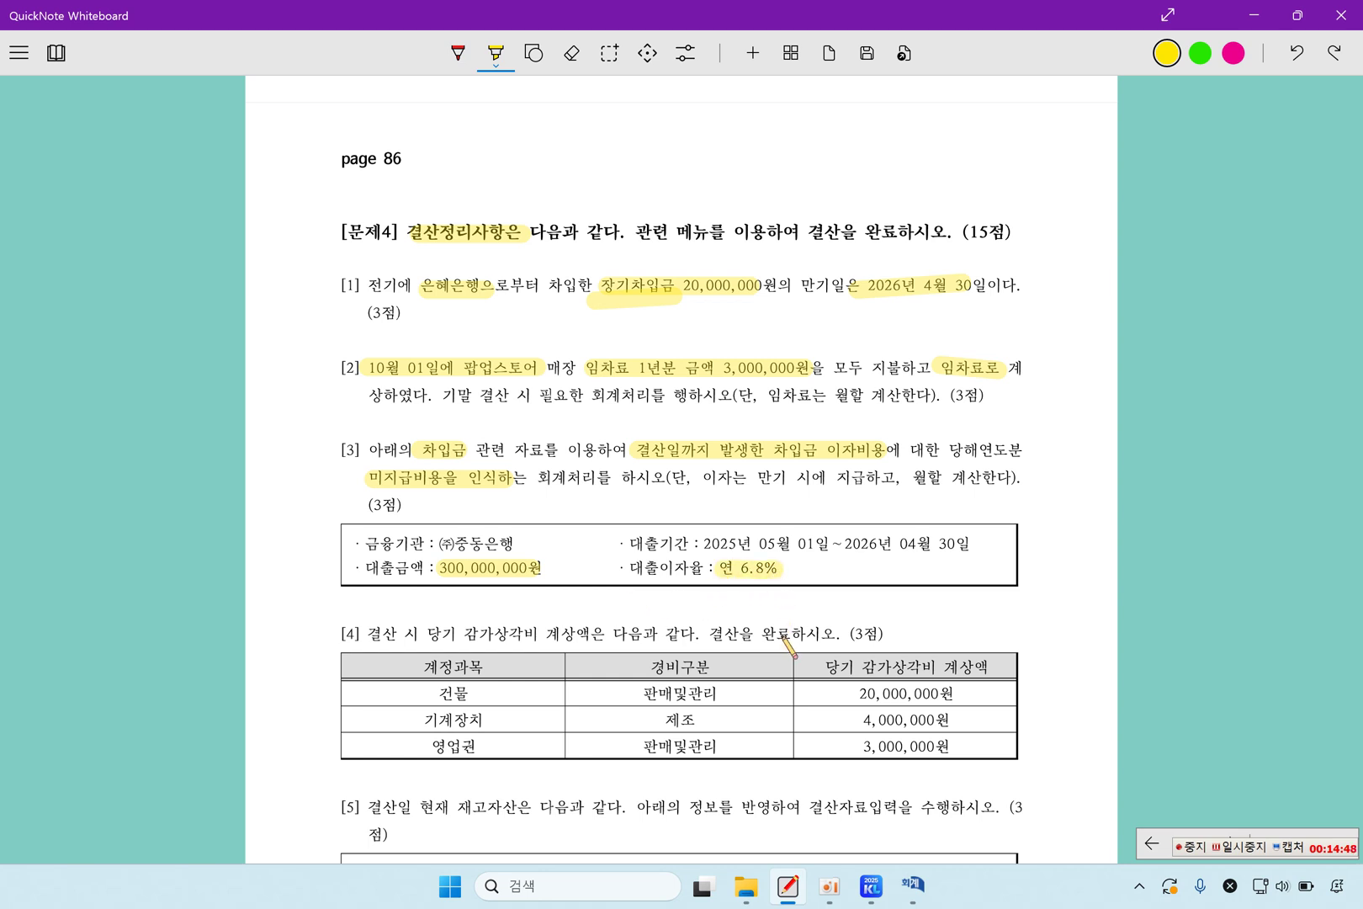
pyautogui.moveTo(915, 478); pyautogui.dragTo(977, 476)
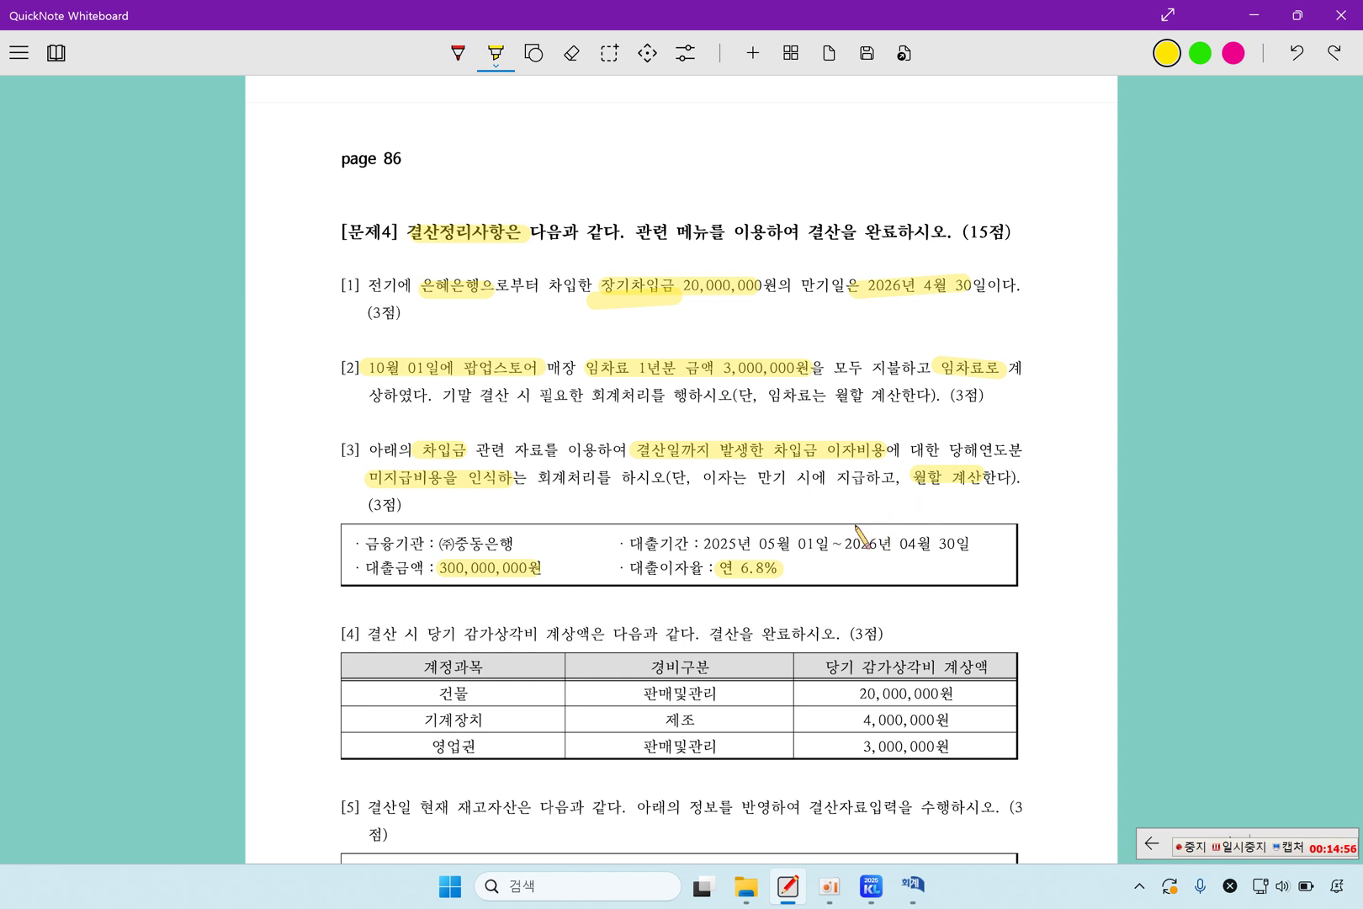
pyautogui.moveTo(729, 544); pyautogui.dragTo(989, 547)
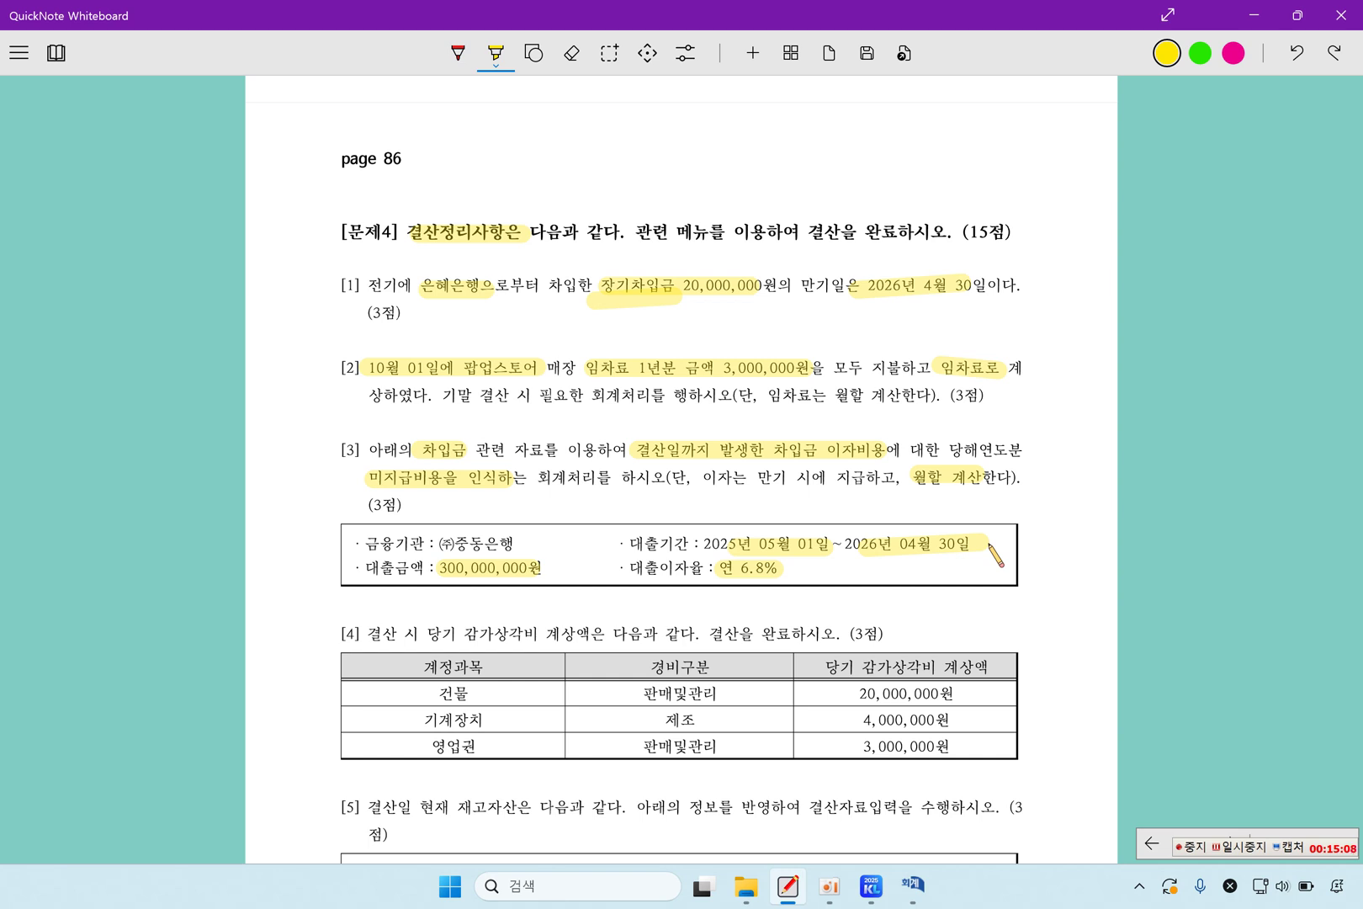
pyautogui.scroll(-3, 995, 556)
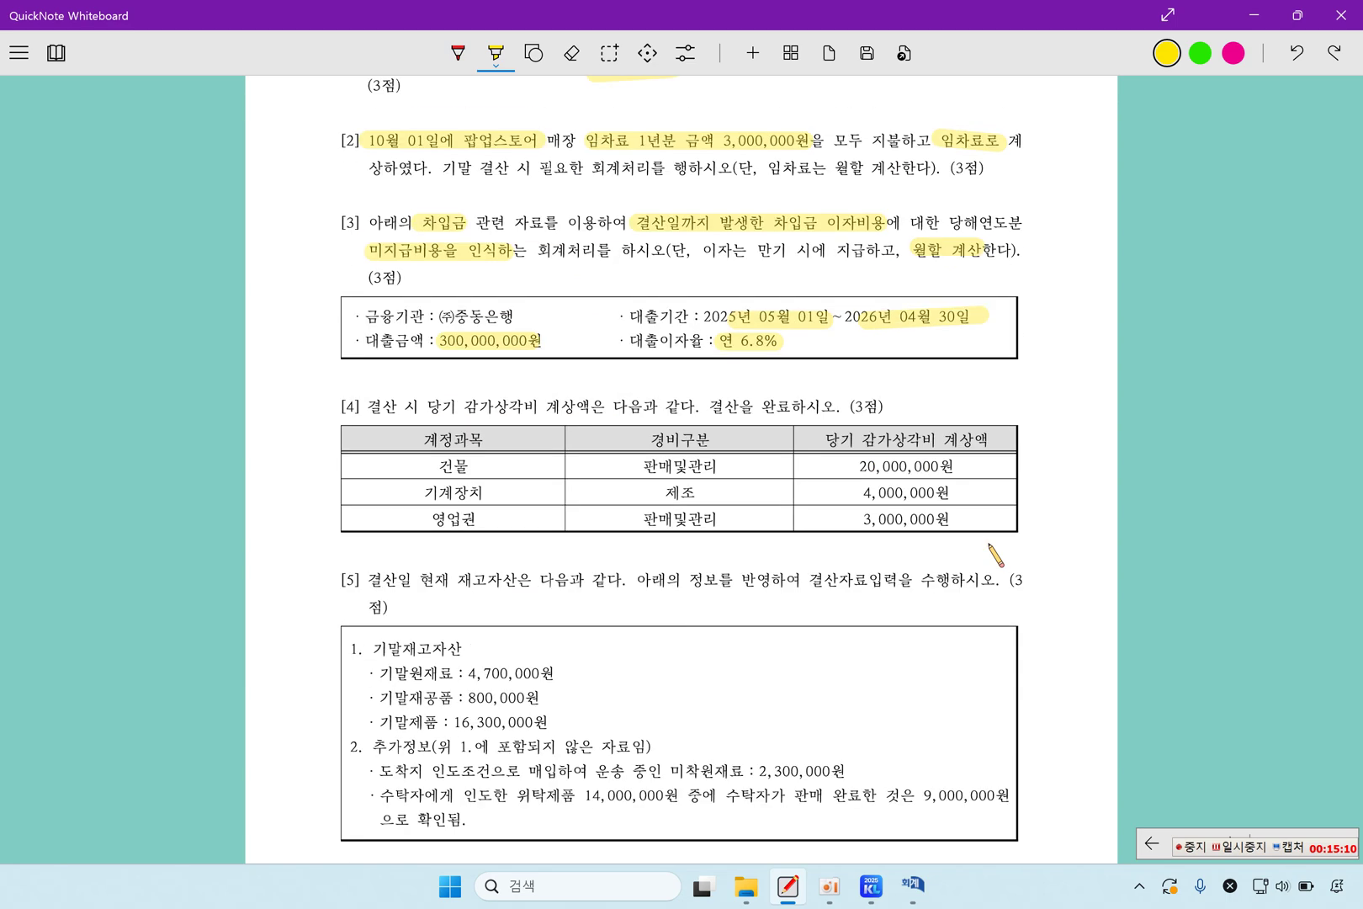
# Step: Start the item [3] interest calculation in red pen above the loan details, writing 300,000,000 × 6.8% ×
pyautogui.scroll(-2, 995, 555)
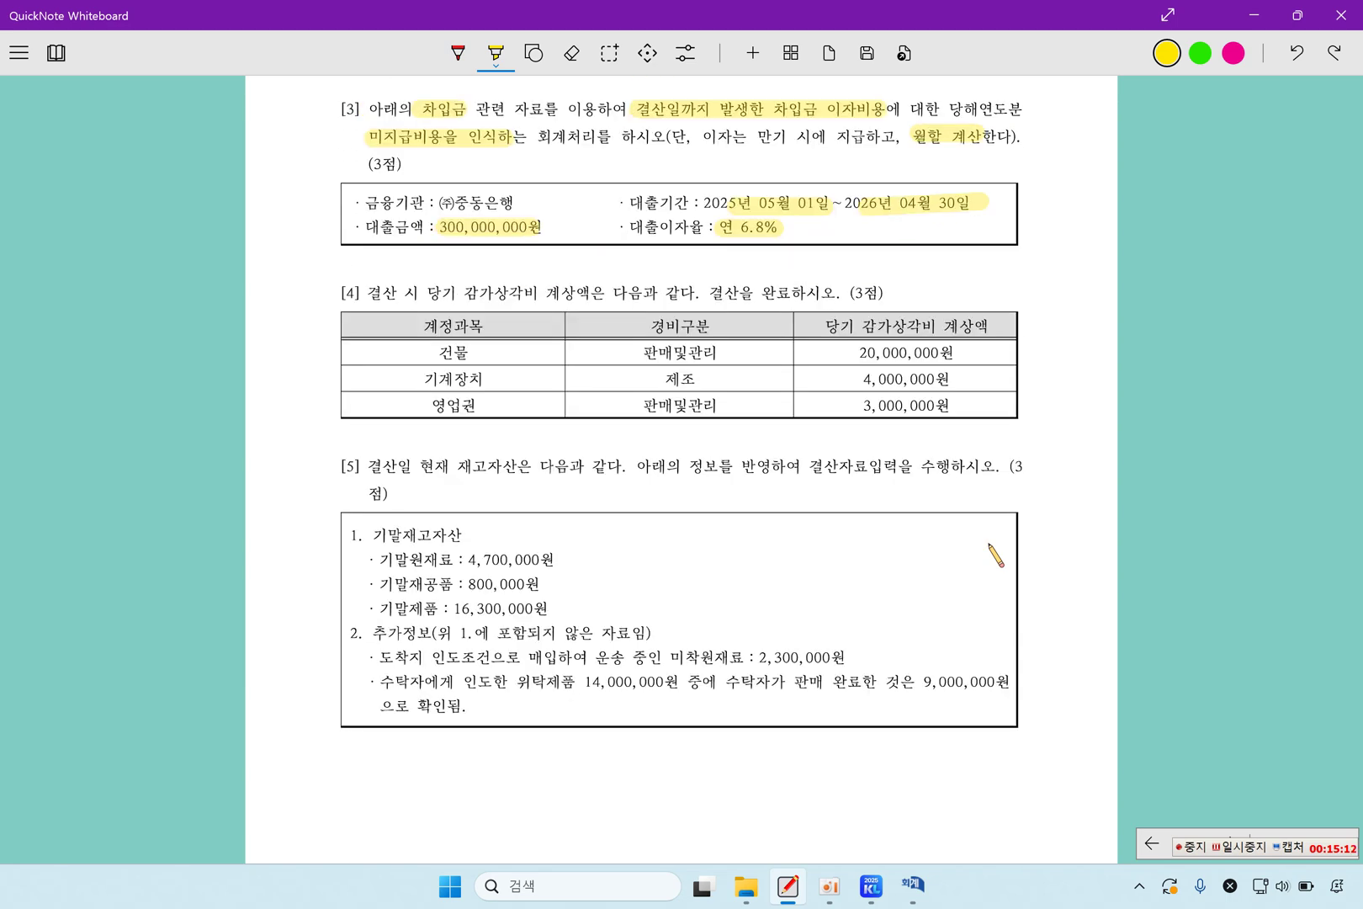
pyautogui.press('p')
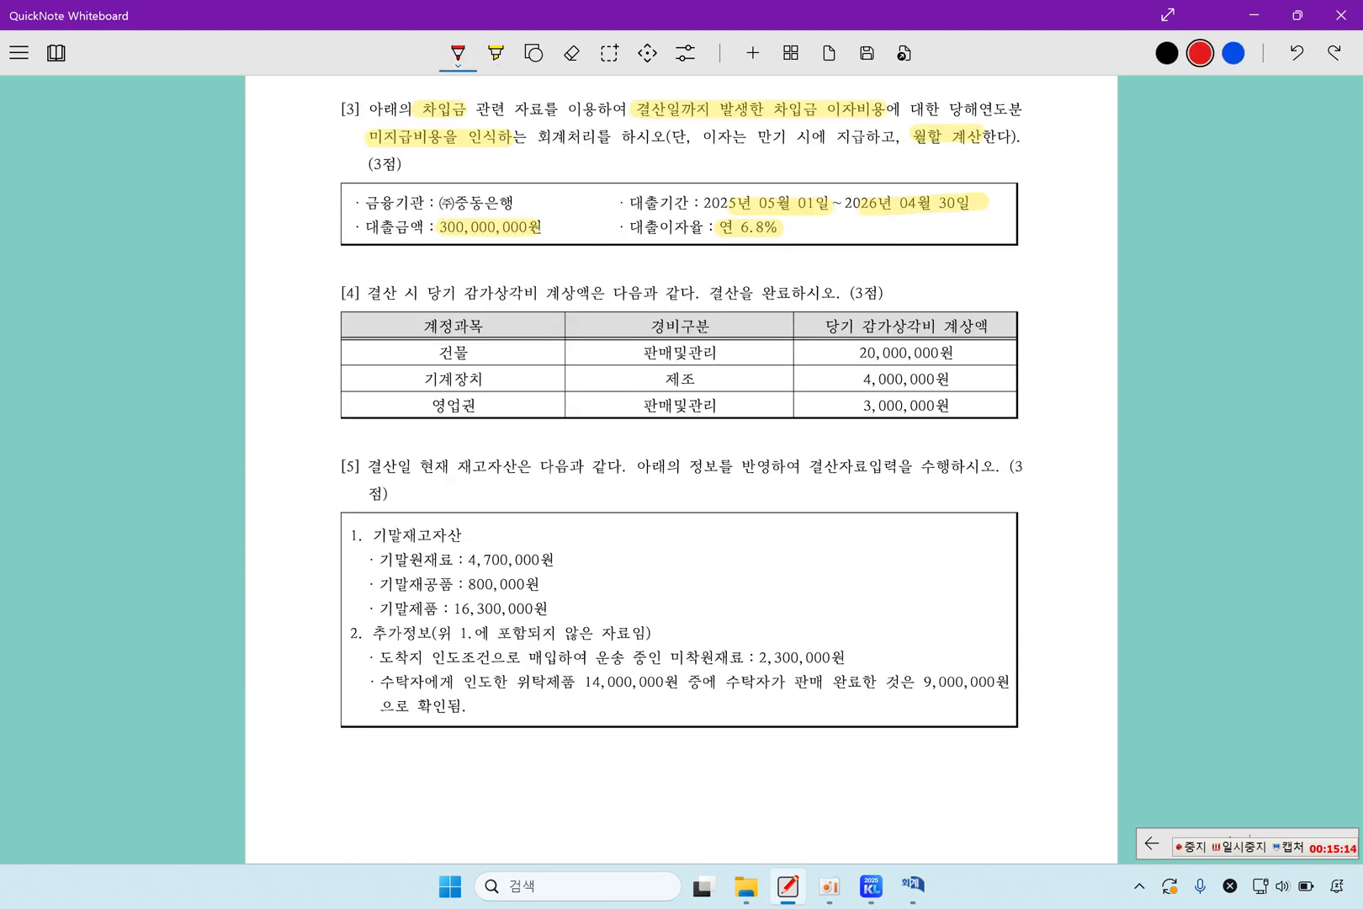
pyautogui.moveTo(439, 164); pyautogui.dragTo(477, 179)
pyautogui.moveTo(485, 167); pyautogui.dragTo(493, 169)
pyautogui.moveTo(501, 167); pyautogui.dragTo(508, 176)
pyautogui.moveTo(520, 167); pyautogui.dragTo(595, 174)
pyautogui.moveTo(613, 155)
pyautogui.mouseDown()
pyautogui.moveTo(611, 178)
pyautogui.moveTo(622, 163)
pyautogui.mouseUp()
pyautogui.moveTo(630, 160)
pyautogui.mouseDown()
pyautogui.moveTo(621, 182)
pyautogui.moveTo(655, 172)
pyautogui.mouseUp()
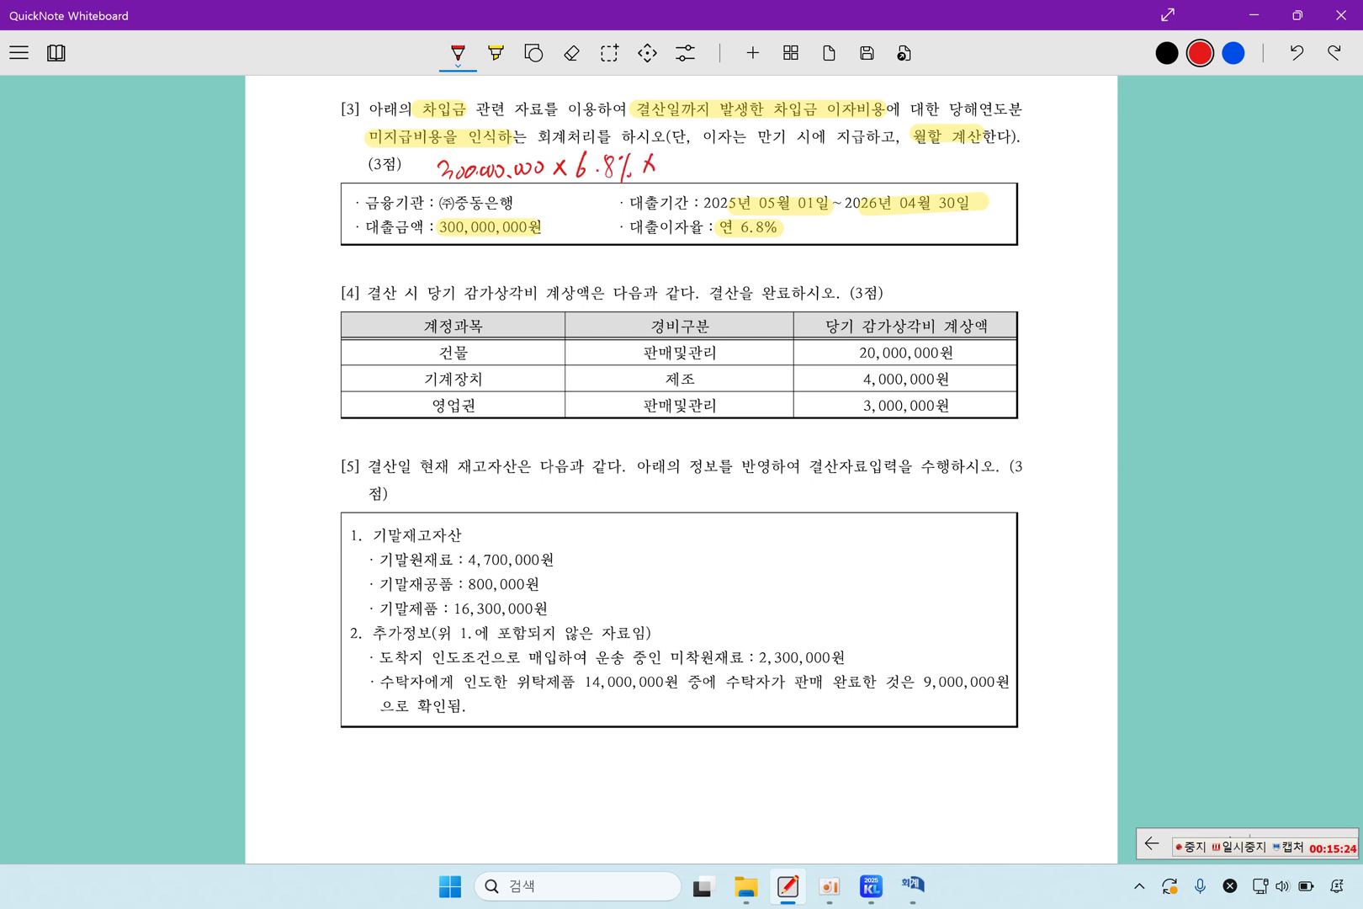
# Step: Underline 05월 in the 대출기간 and complete the interest calculation with 8/12 = 13,600,000
pyautogui.moveTo(769, 216); pyautogui.dragTo(795, 210)
pyautogui.moveTo(686, 148); pyautogui.dragTo(696, 160)
pyautogui.moveTo(682, 168)
pyautogui.mouseDown()
pyautogui.moveTo(681, 184)
pyautogui.moveTo(729, 168)
pyautogui.mouseUp()
pyautogui.moveTo(742, 160); pyautogui.dragTo(744, 180)
pyautogui.moveTo(749, 162); pyautogui.dragTo(754, 178)
pyautogui.click(765, 176)
pyautogui.moveTo(774, 157); pyautogui.dragTo(769, 176)
pyautogui.moveTo(779, 163); pyautogui.dragTo(784, 161)
pyautogui.moveTo(790, 162); pyautogui.dragTo(810, 157)
pyautogui.click(797, 168)
pyautogui.moveTo(817, 154); pyautogui.dragTo(818, 152)
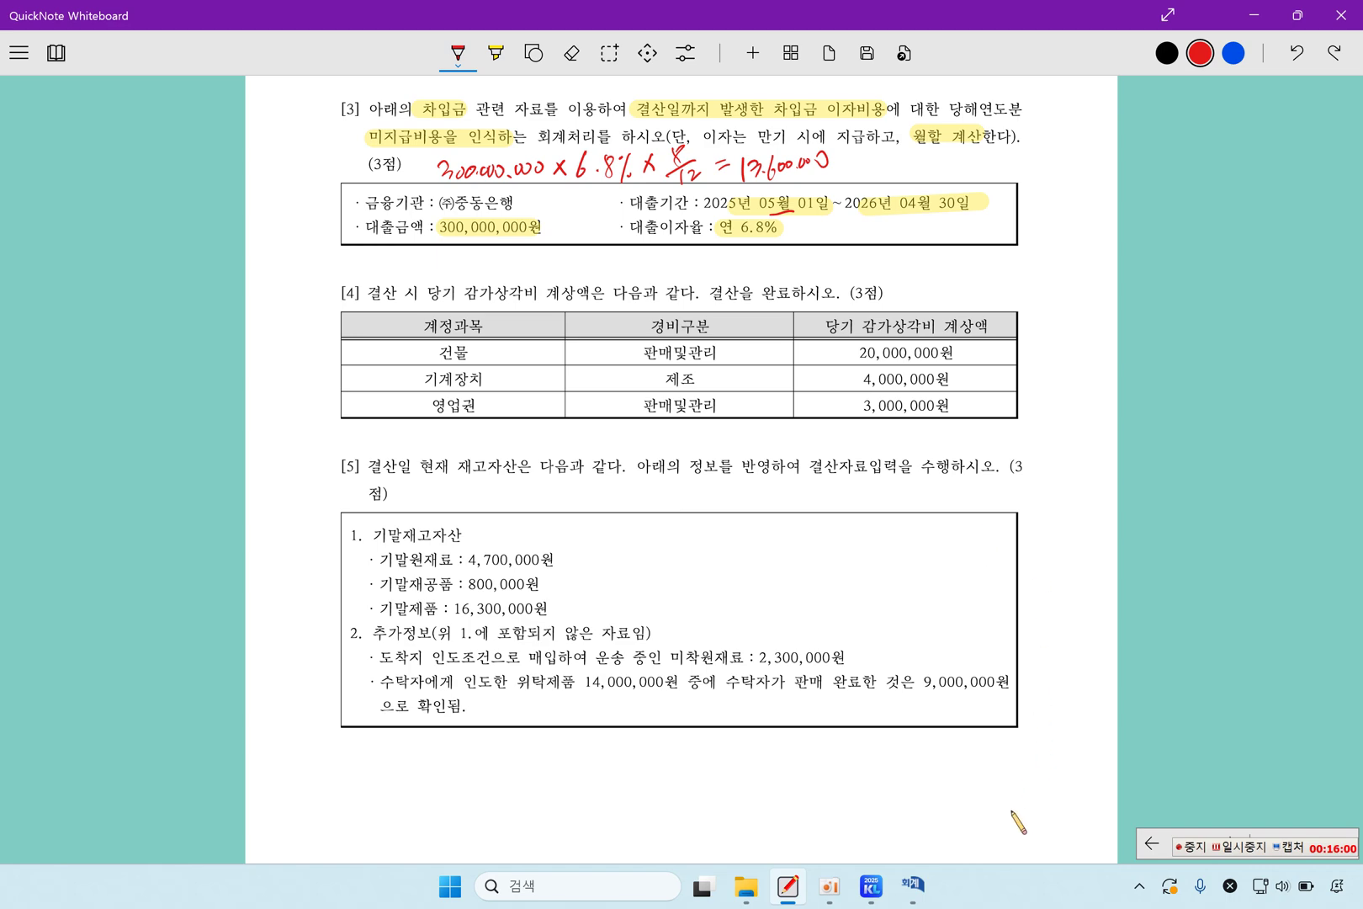
# Step: Switch to 일반전표입력 in KcLep and add a December 31 차변 line for 0951 이자비용 of 13,600,000, leaving 거래처 and 적요 blank
pyautogui.click(913, 885)
pyautogui.click(224, 329)
pyautogui.write('3이자비용')
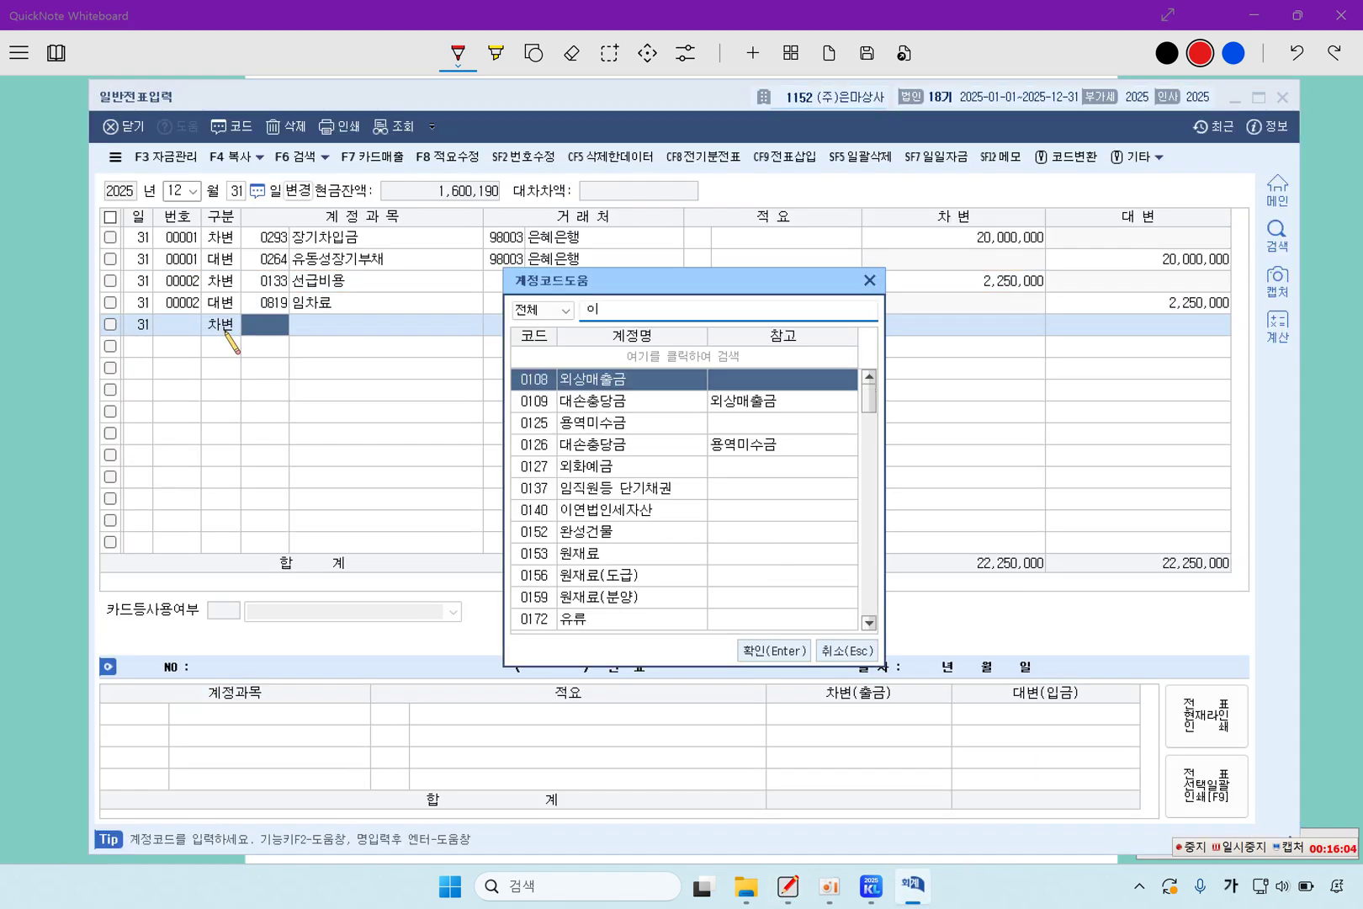
pyautogui.press('Return')
pyautogui.press('Return')
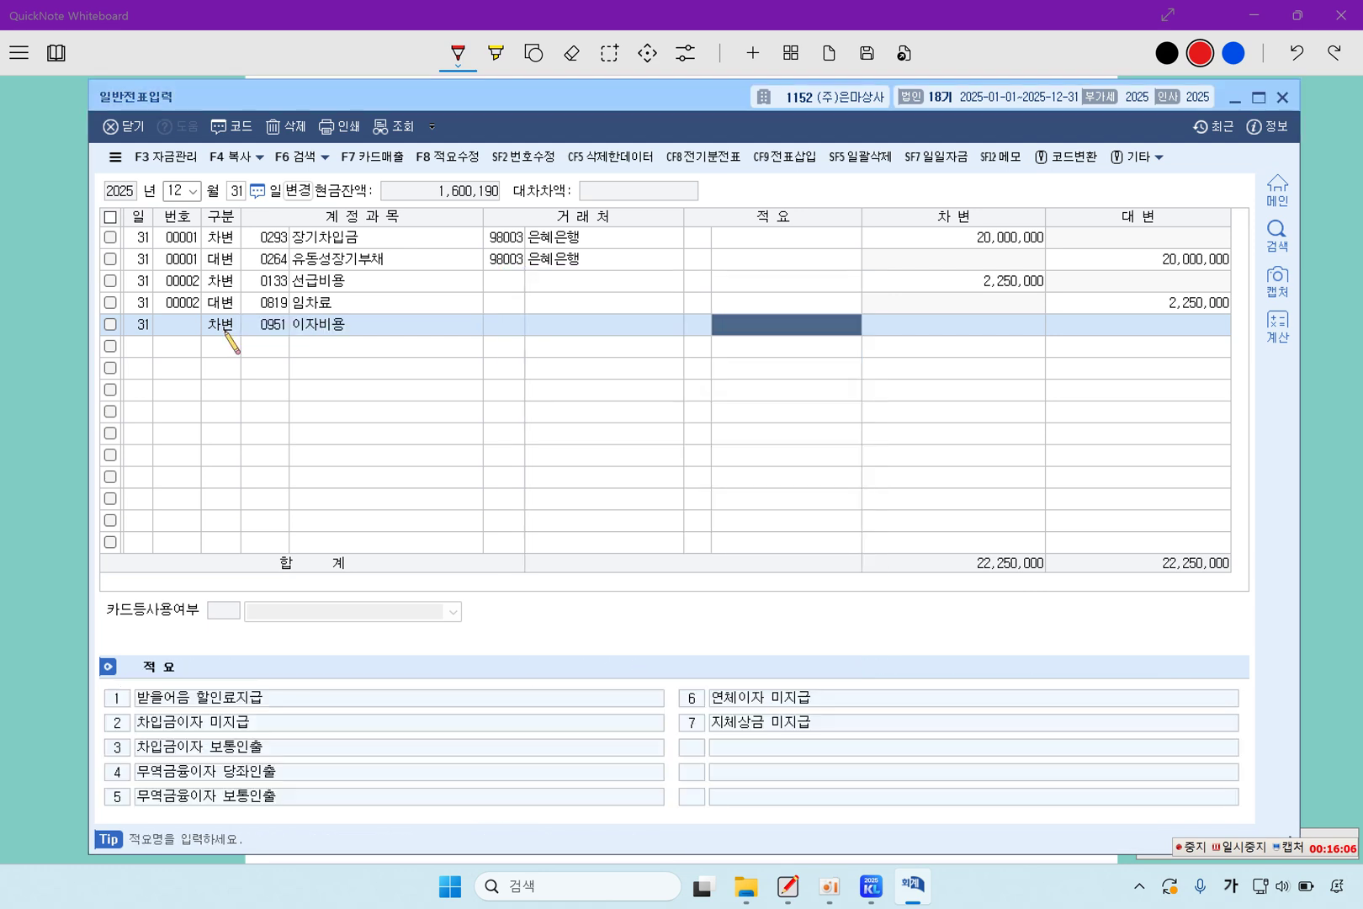
pyautogui.press('Return')
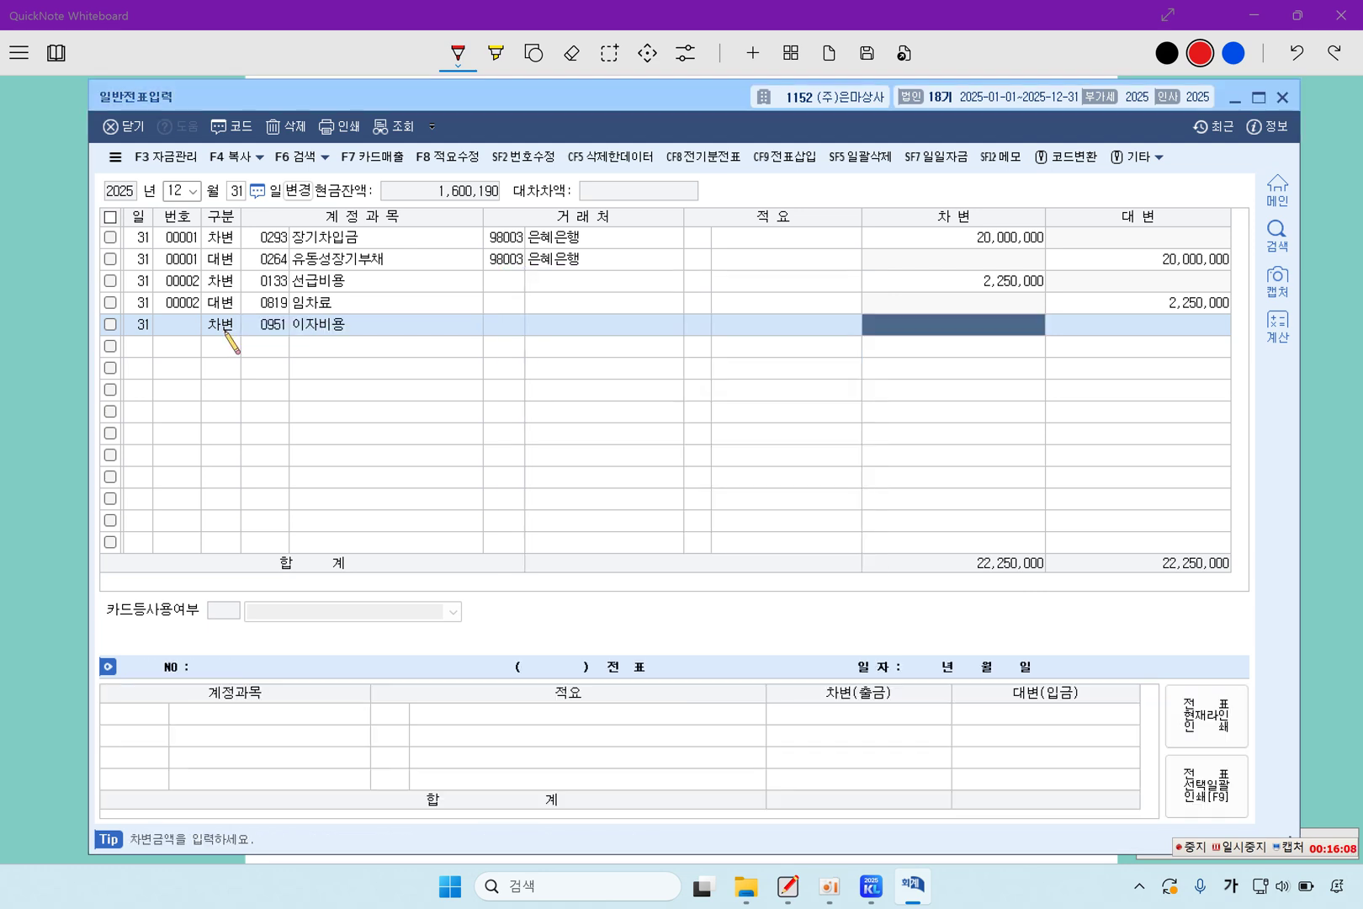
pyautogui.write('13,600,000')
pyautogui.press('Return')
# Step: Add a 대변 line of 13,600,000 with account 0262 미지급비용, leaving 거래처 and 적요 blank
pyautogui.write('4')
pyautogui.press('Return')
pyautogui.press('F2')
pyautogui.write('미지급')
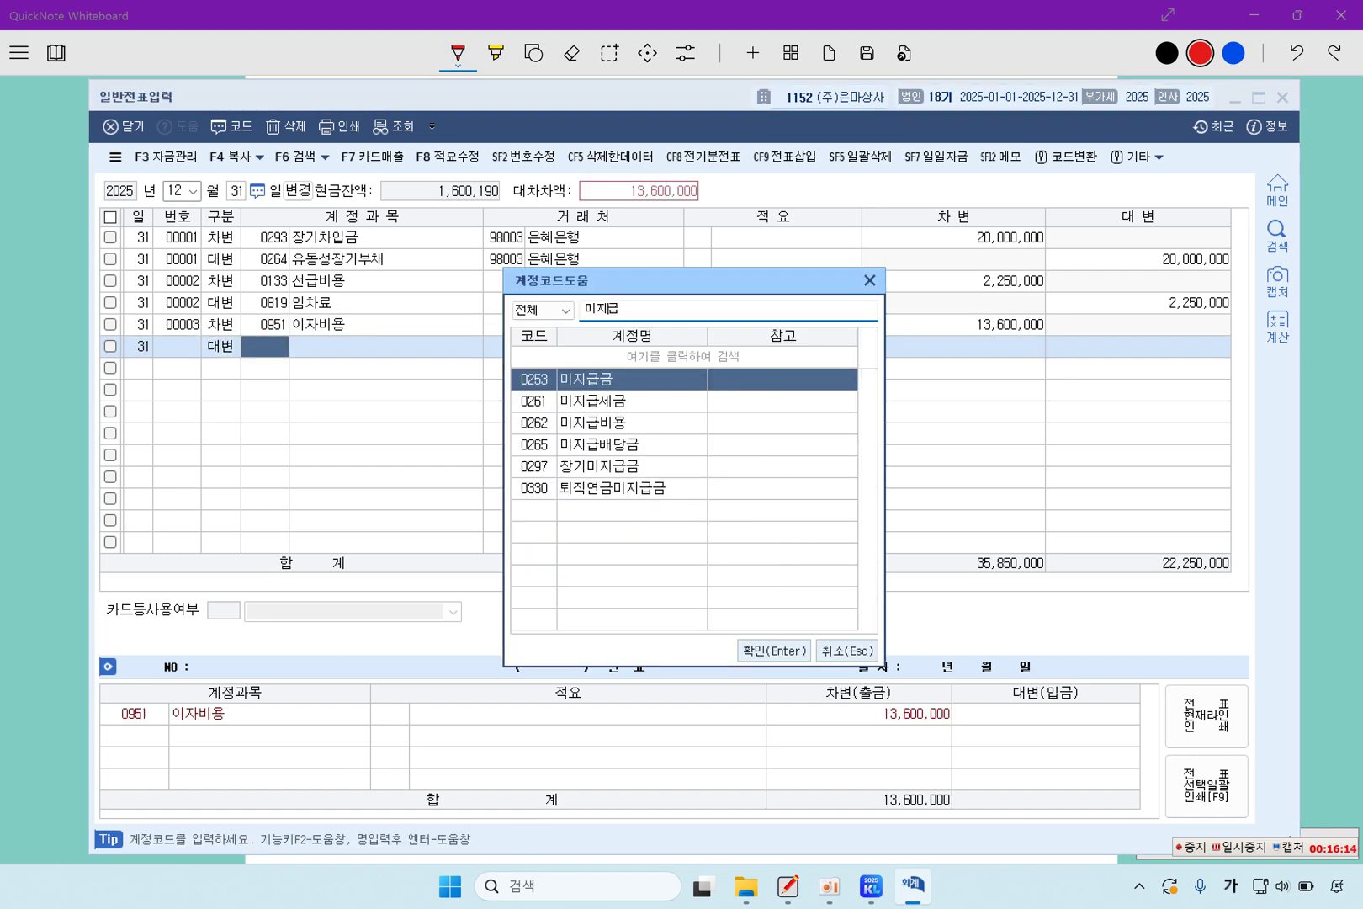
pyautogui.write('비용')
pyautogui.press('Return')
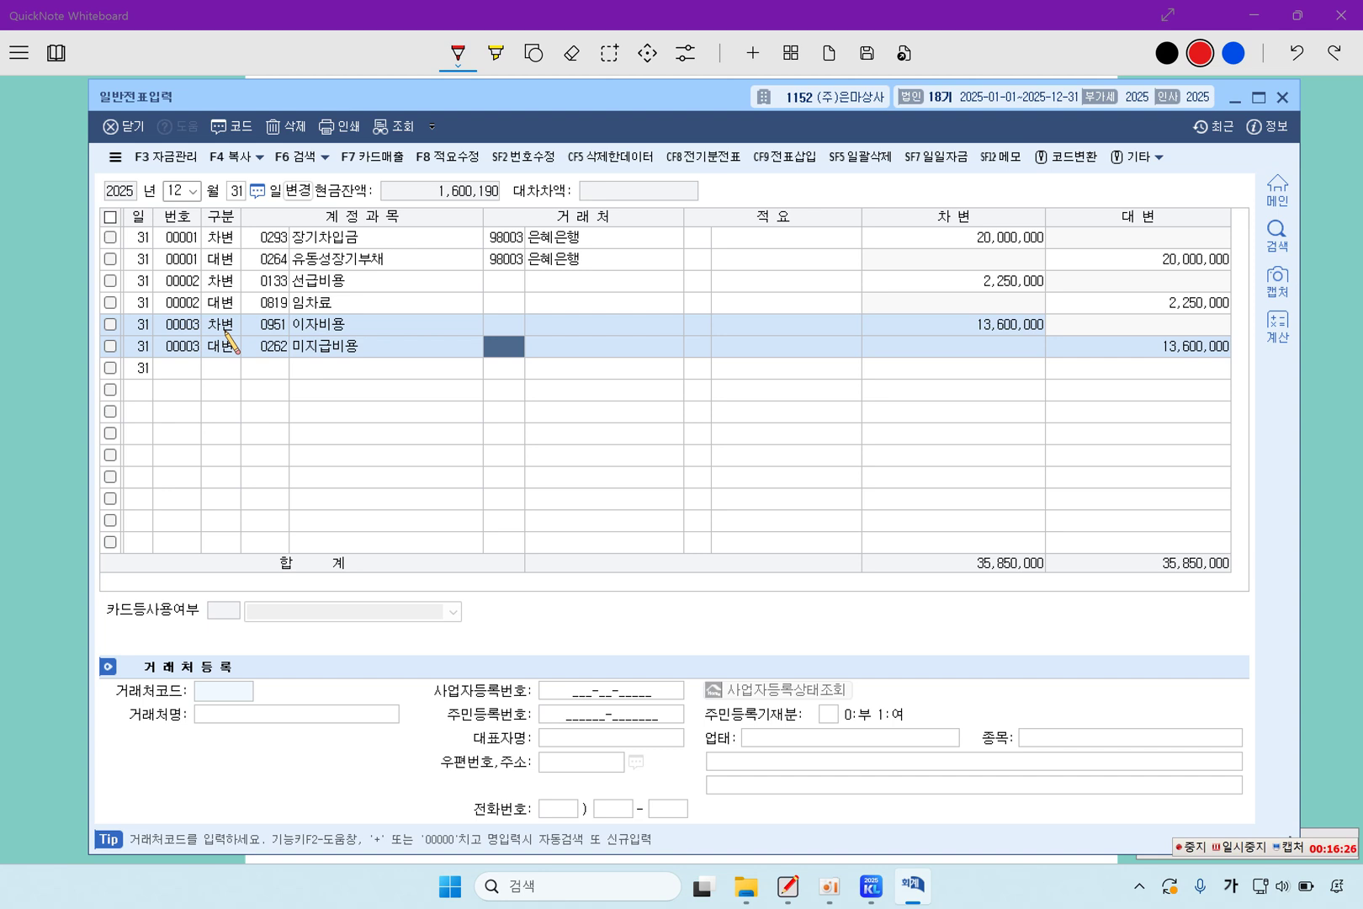
pyautogui.press('Return')
pyautogui.press('Return')
pyautogui.press('Return')
pyautogui.press('Return')
pyautogui.press('Return')
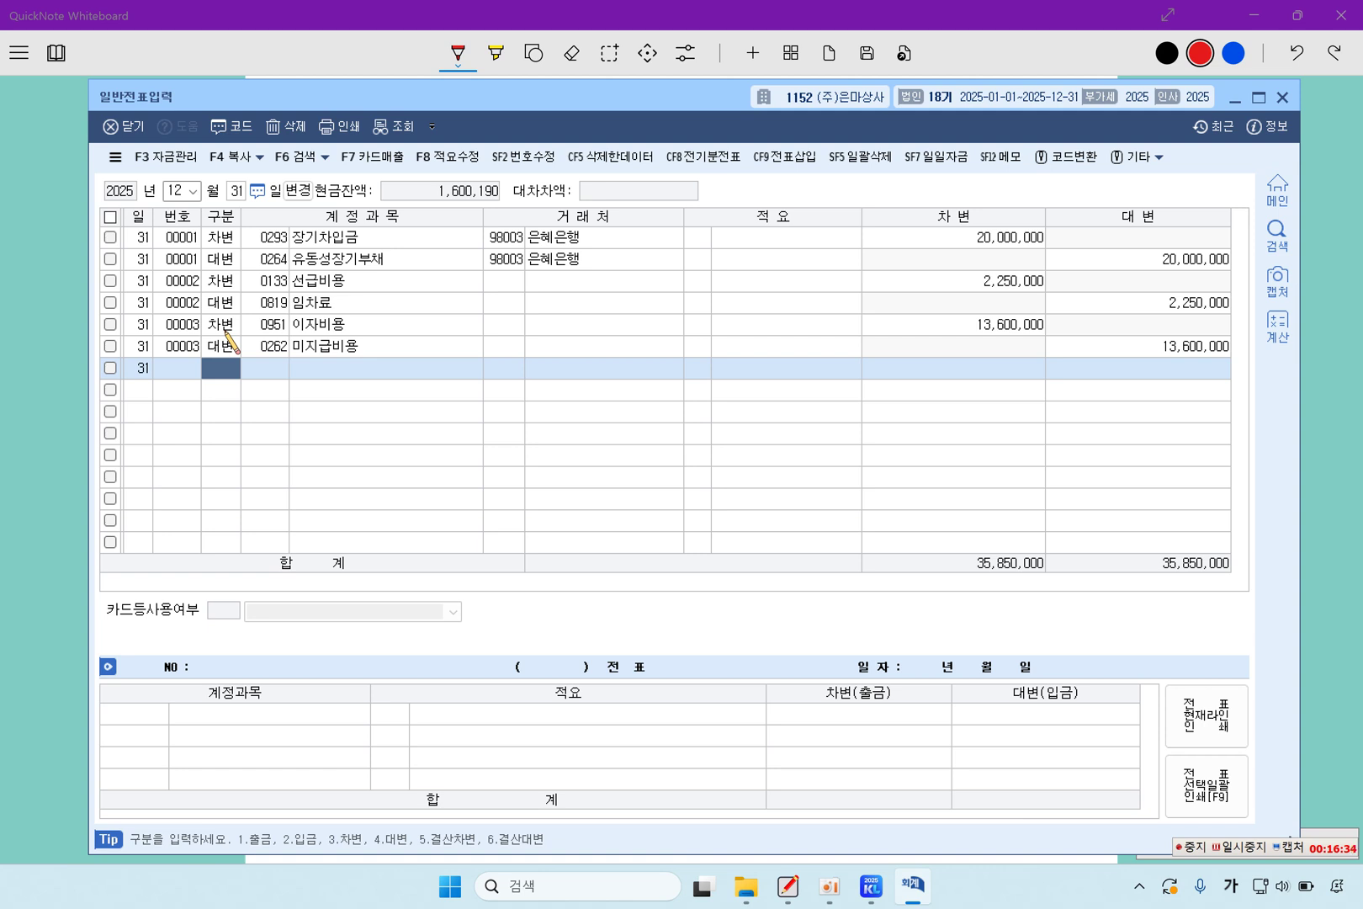
# Step: Back on the whiteboard, highlight 감가상각비 in item [4] and 재고자산은 다음 and 결산자료입력을 in item [5]
pyautogui.click(26, 329)
pyautogui.moveTo(475, 292); pyautogui.dragTo(572, 291)
pyautogui.click(573, 53)
pyautogui.click(497, 54)
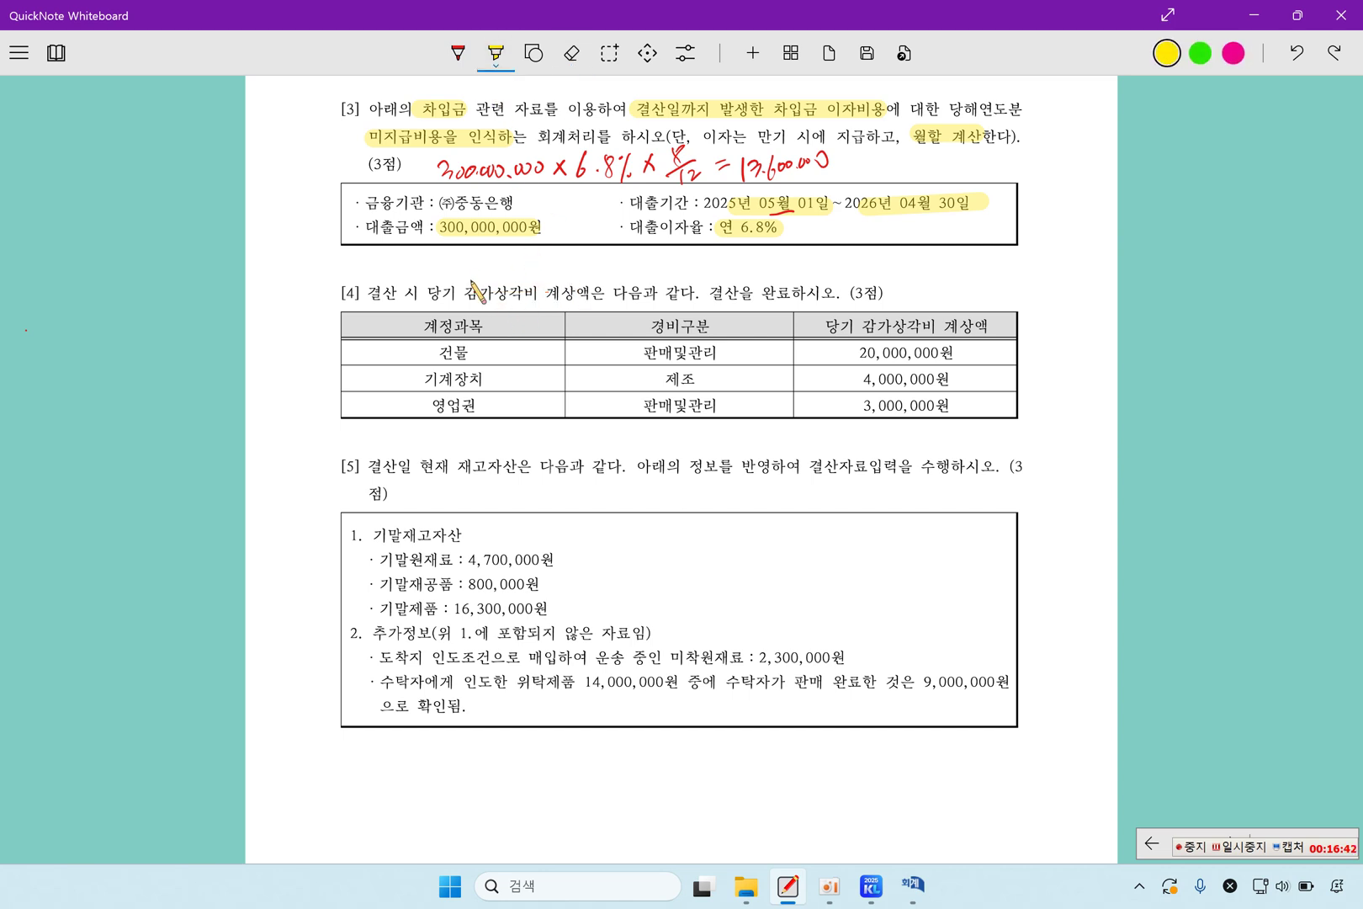
pyautogui.moveTo(467, 291); pyautogui.dragTo(536, 291)
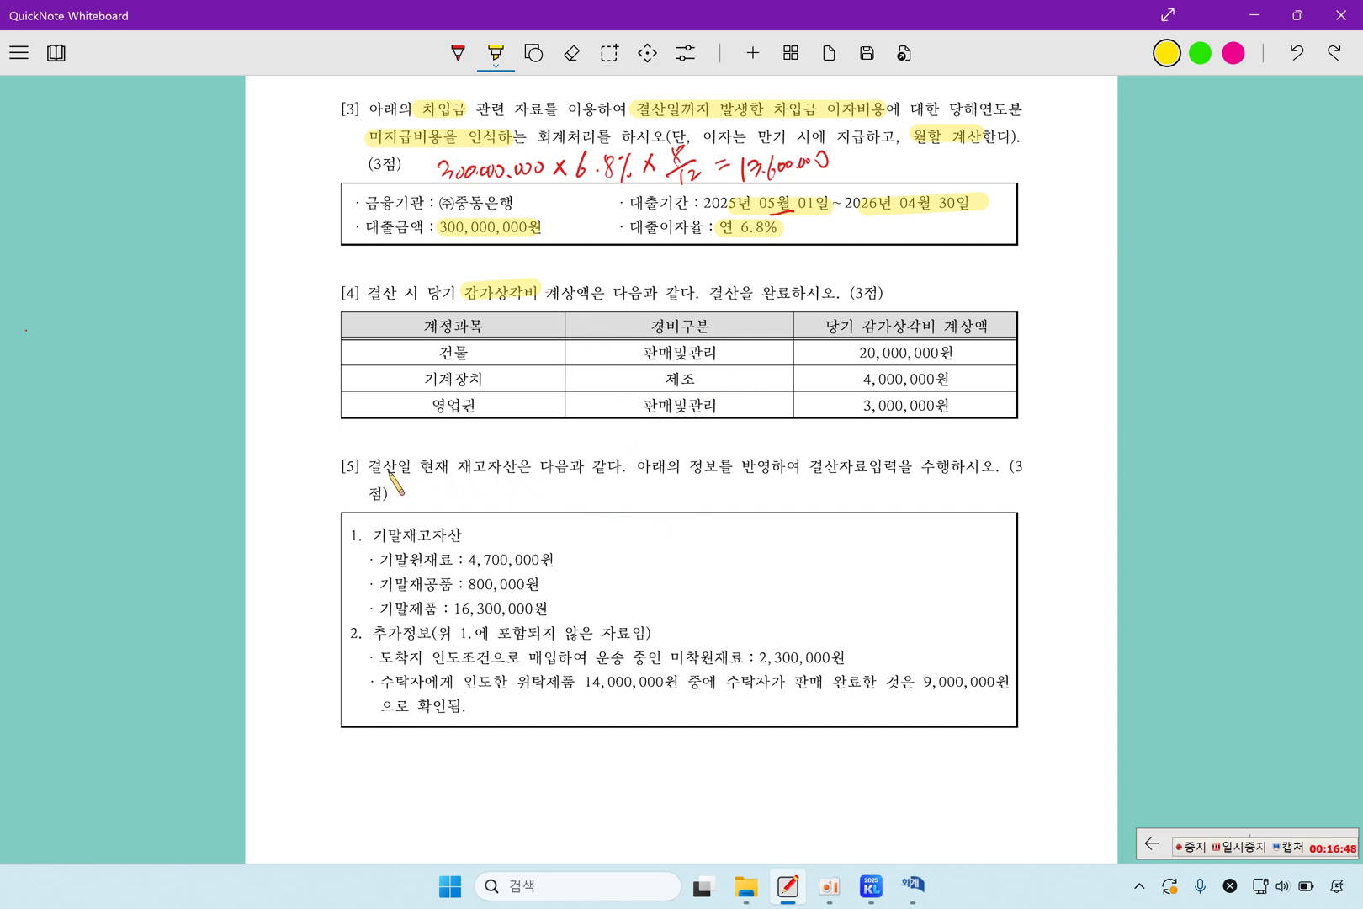
pyautogui.moveTo(457, 469); pyautogui.dragTo(567, 471)
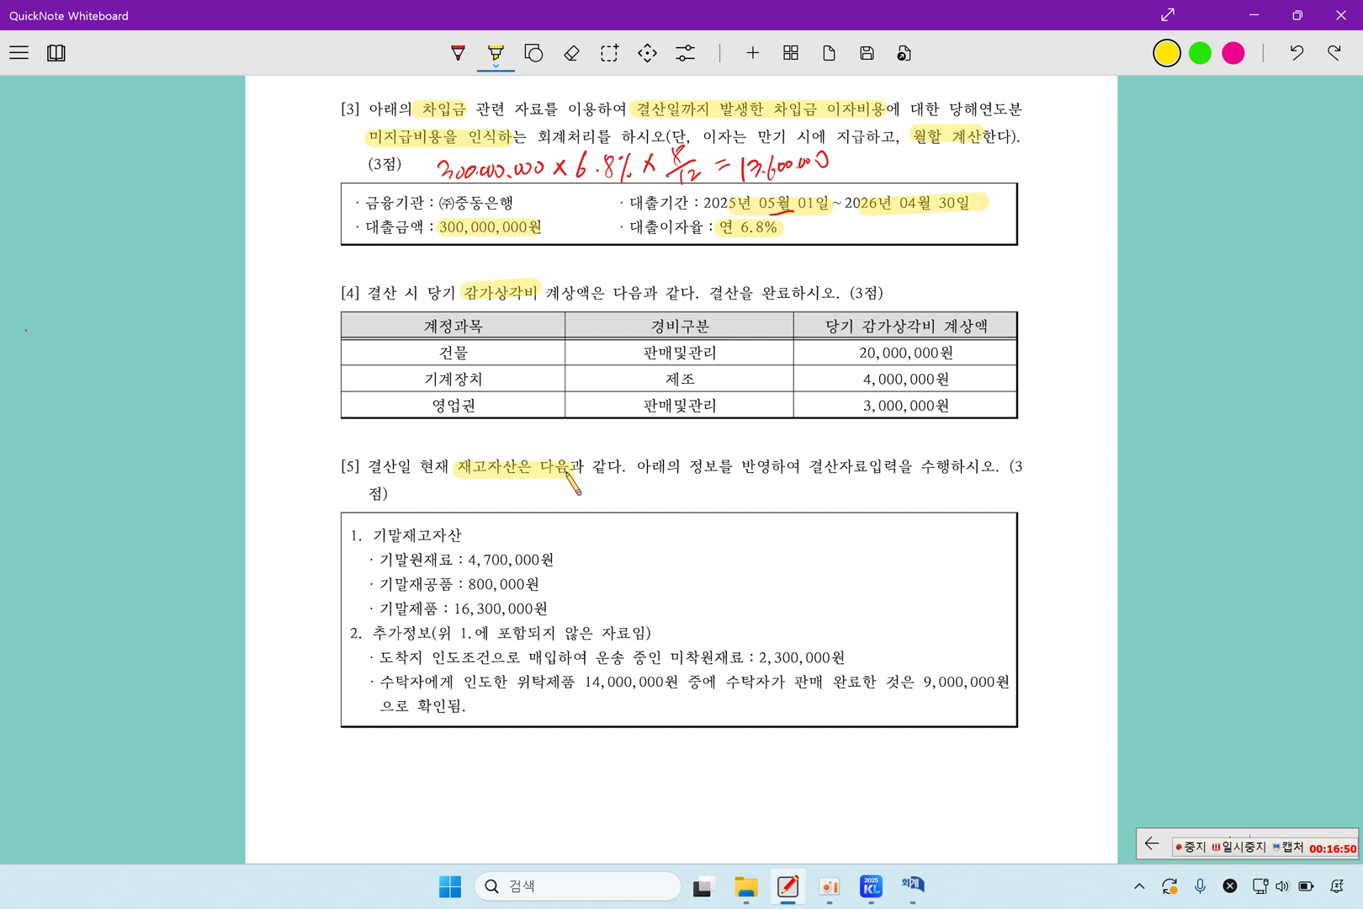
pyautogui.moveTo(809, 468); pyautogui.dragTo(911, 471)
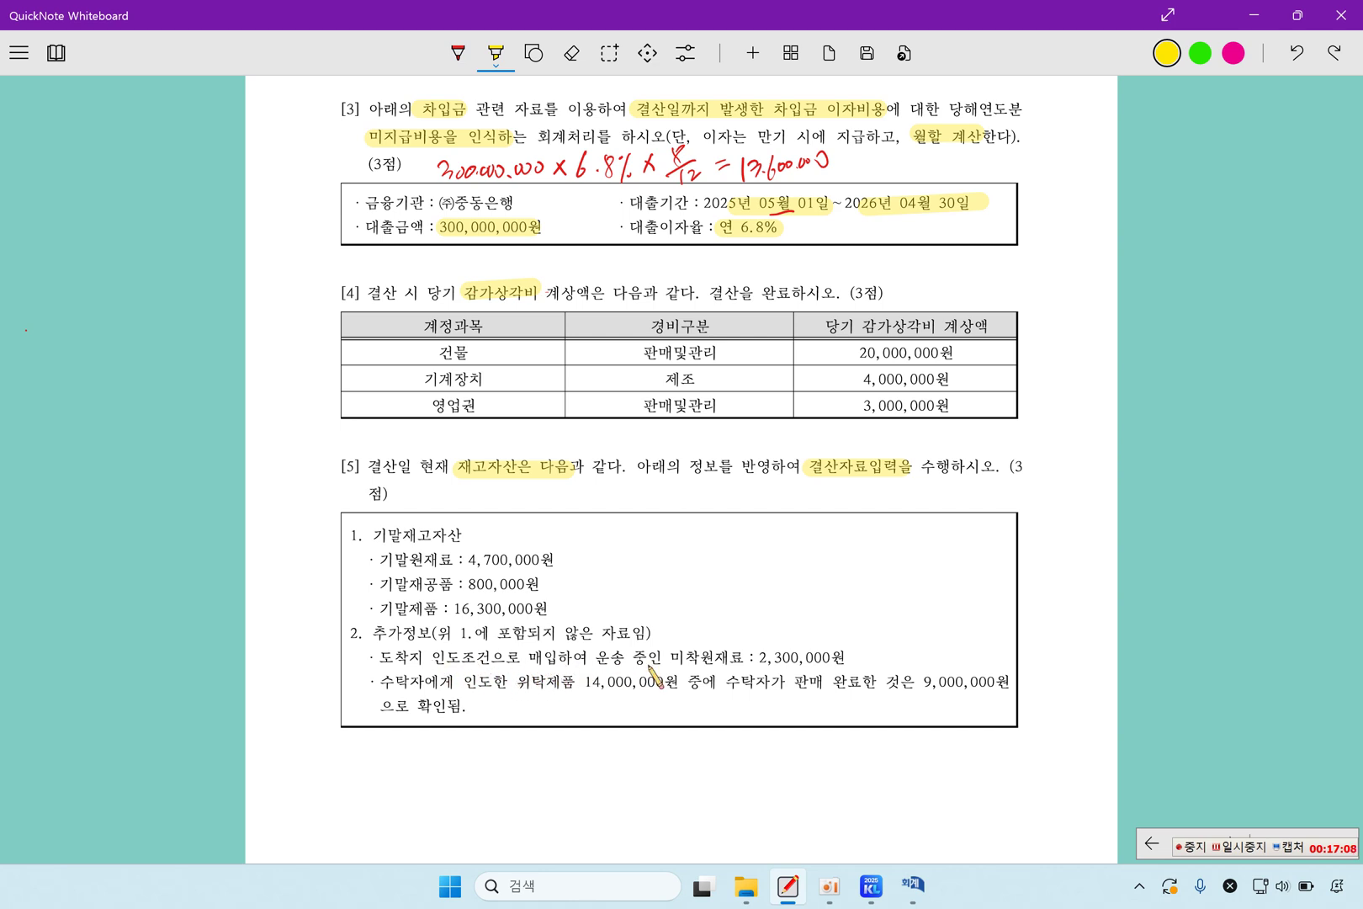
# Step: Highlight 2,300,000원, 도착지, 14,000,000원, 수탁자가 판매 완료한 것 and 9,000,000원 in item [5]'s 추가정보
pyautogui.moveTo(748, 657); pyautogui.dragTo(848, 657)
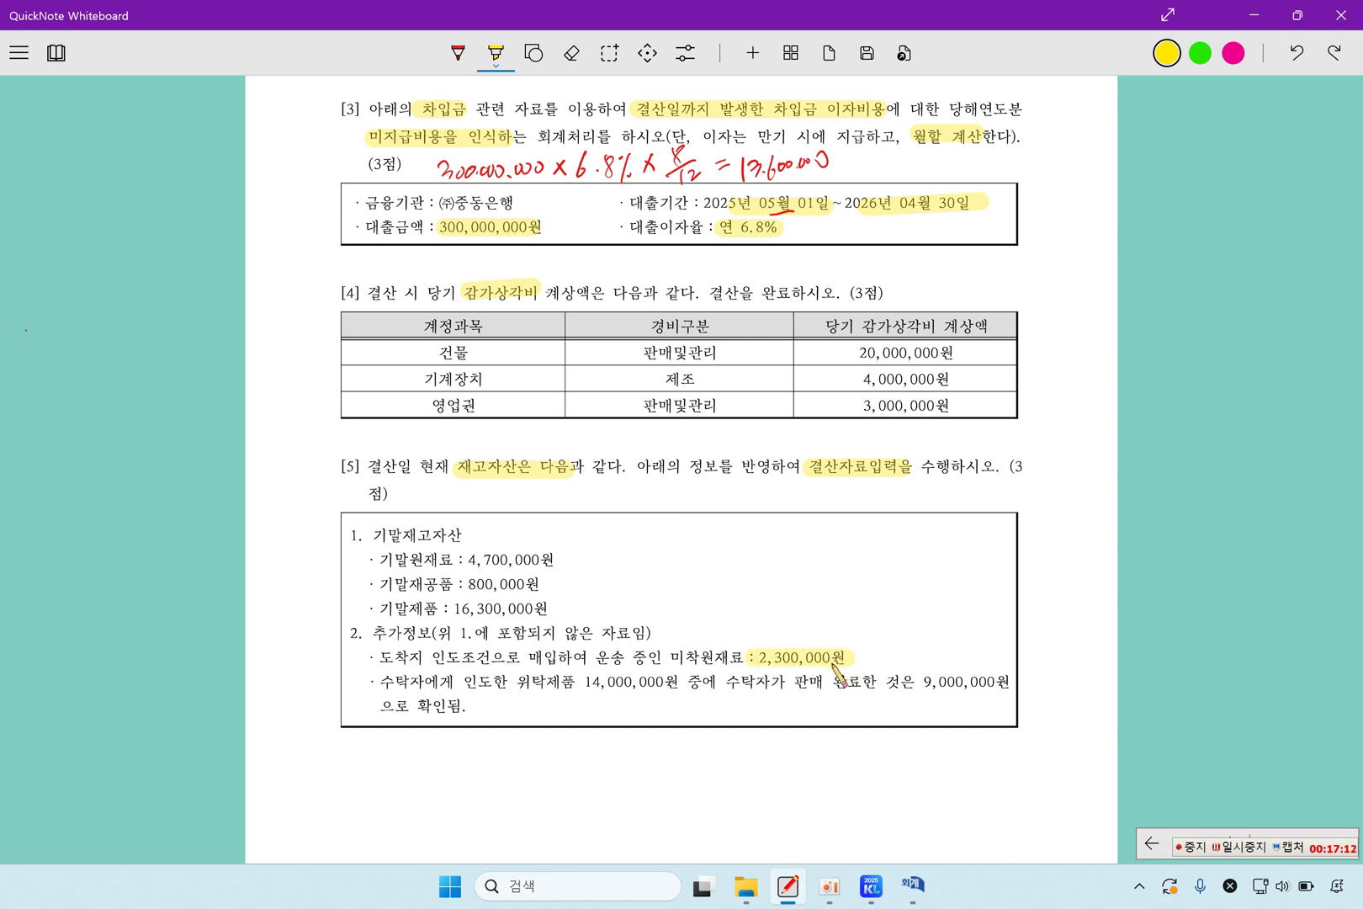
pyautogui.moveTo(367, 657); pyautogui.dragTo(433, 658)
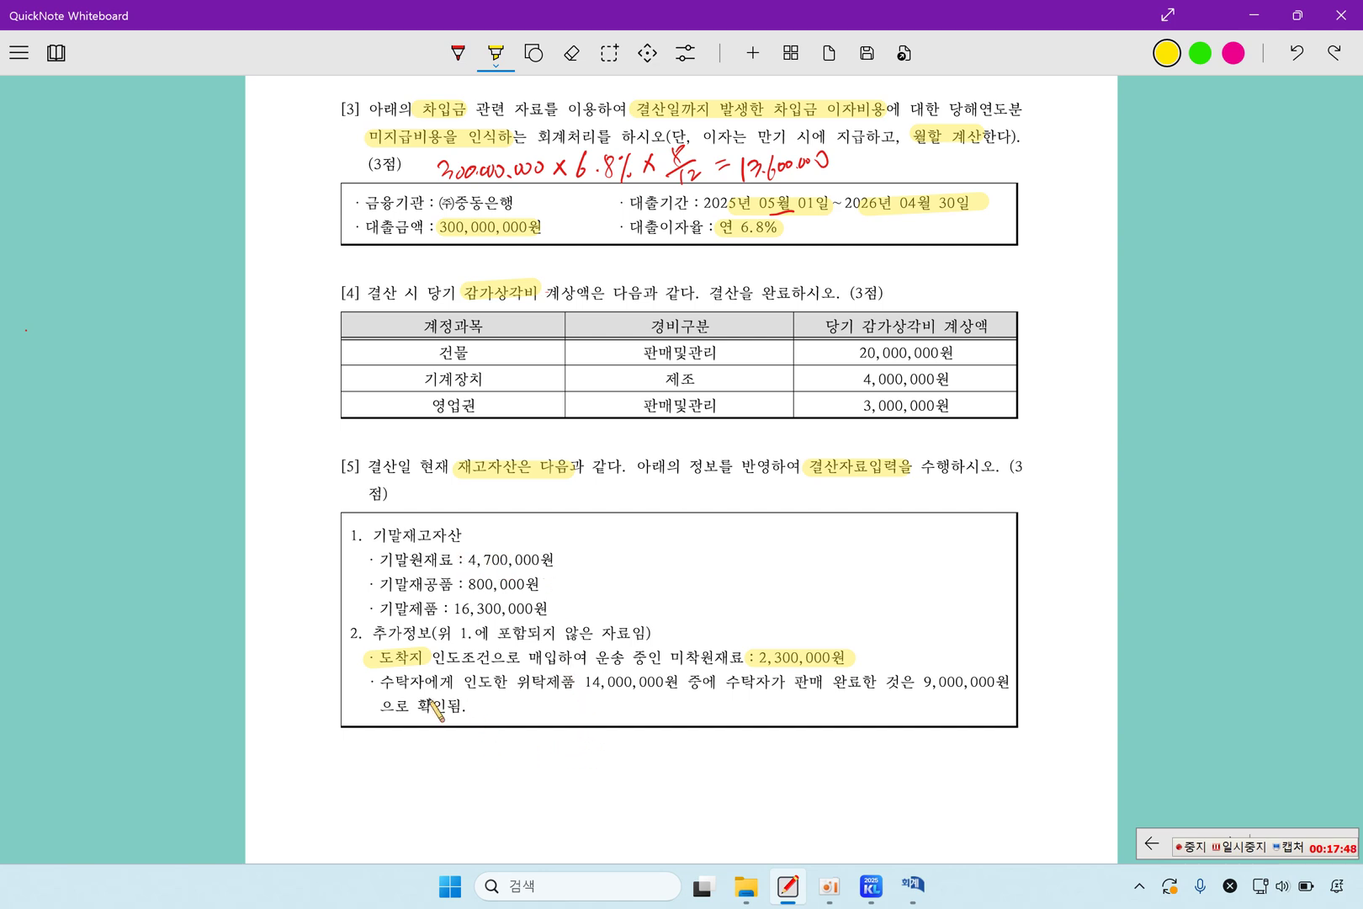
pyautogui.moveTo(579, 684); pyautogui.dragTo(1007, 684)
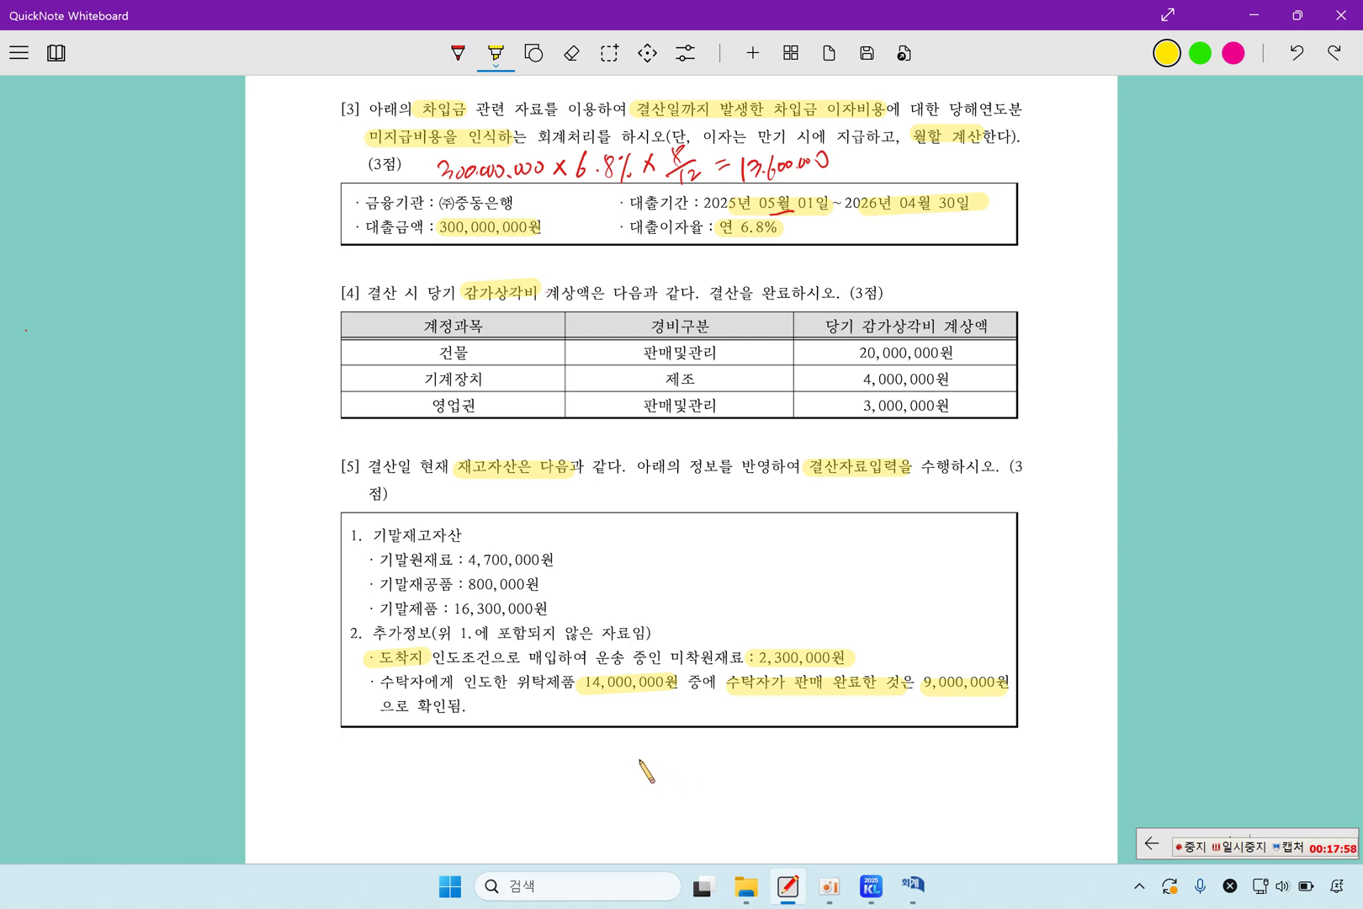
# Step: Write + 5,000,000 = 21,300,000 in red pen beside the 기말제품 amount in item [5]
pyautogui.click(457, 52)
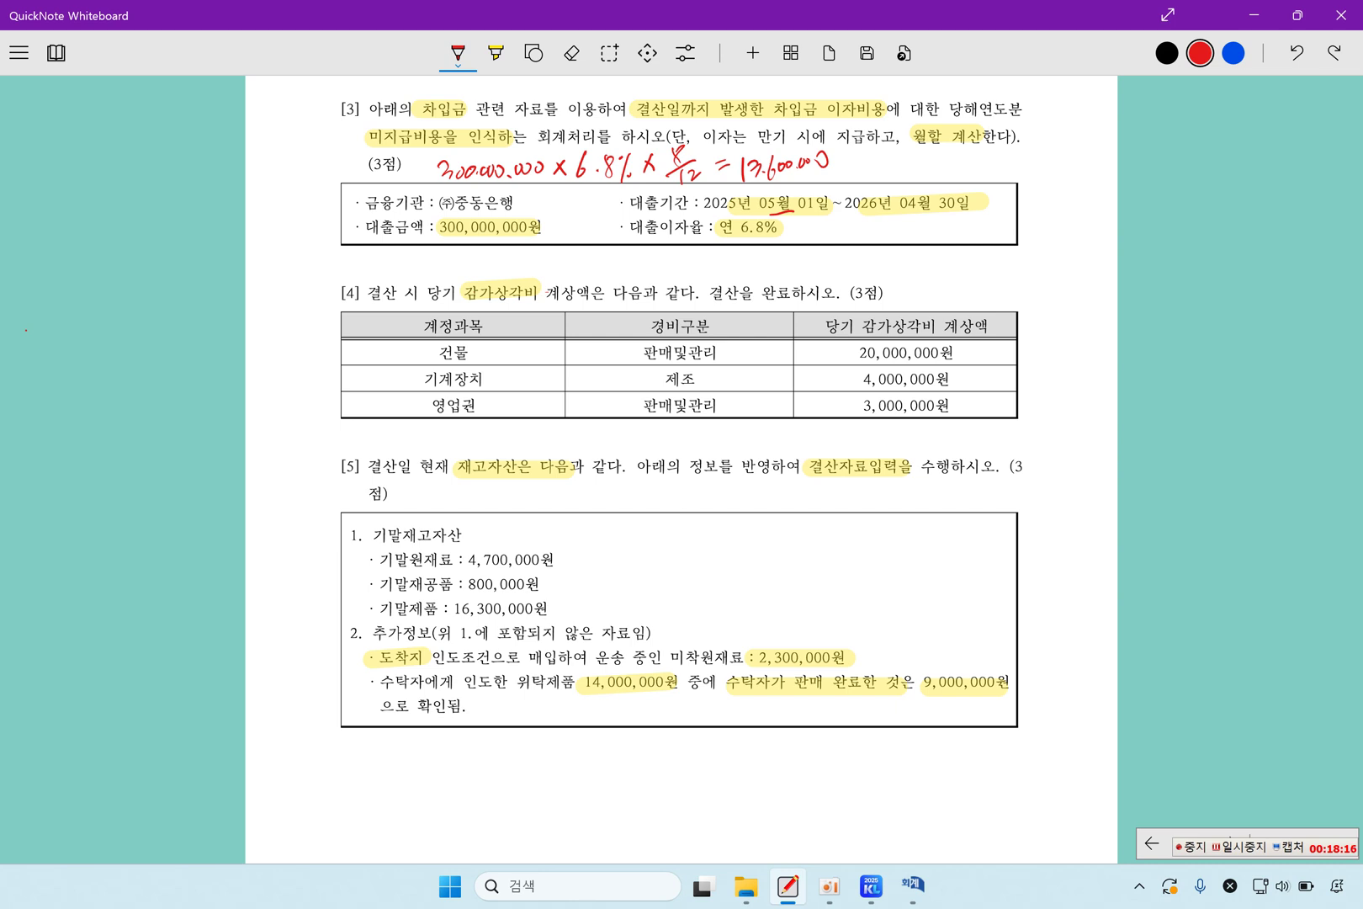
pyautogui.moveTo(558, 611); pyautogui.dragTo(590, 617)
pyautogui.moveTo(589, 600); pyautogui.dragTo(605, 613)
pyautogui.moveTo(611, 605); pyautogui.dragTo(688, 598)
pyautogui.moveTo(675, 605); pyautogui.dragTo(690, 605)
pyautogui.moveTo(702, 600)
pyautogui.mouseDown()
pyautogui.moveTo(735, 613)
pyautogui.moveTo(785, 590)
pyautogui.mouseUp()
pyautogui.click(724, 611)
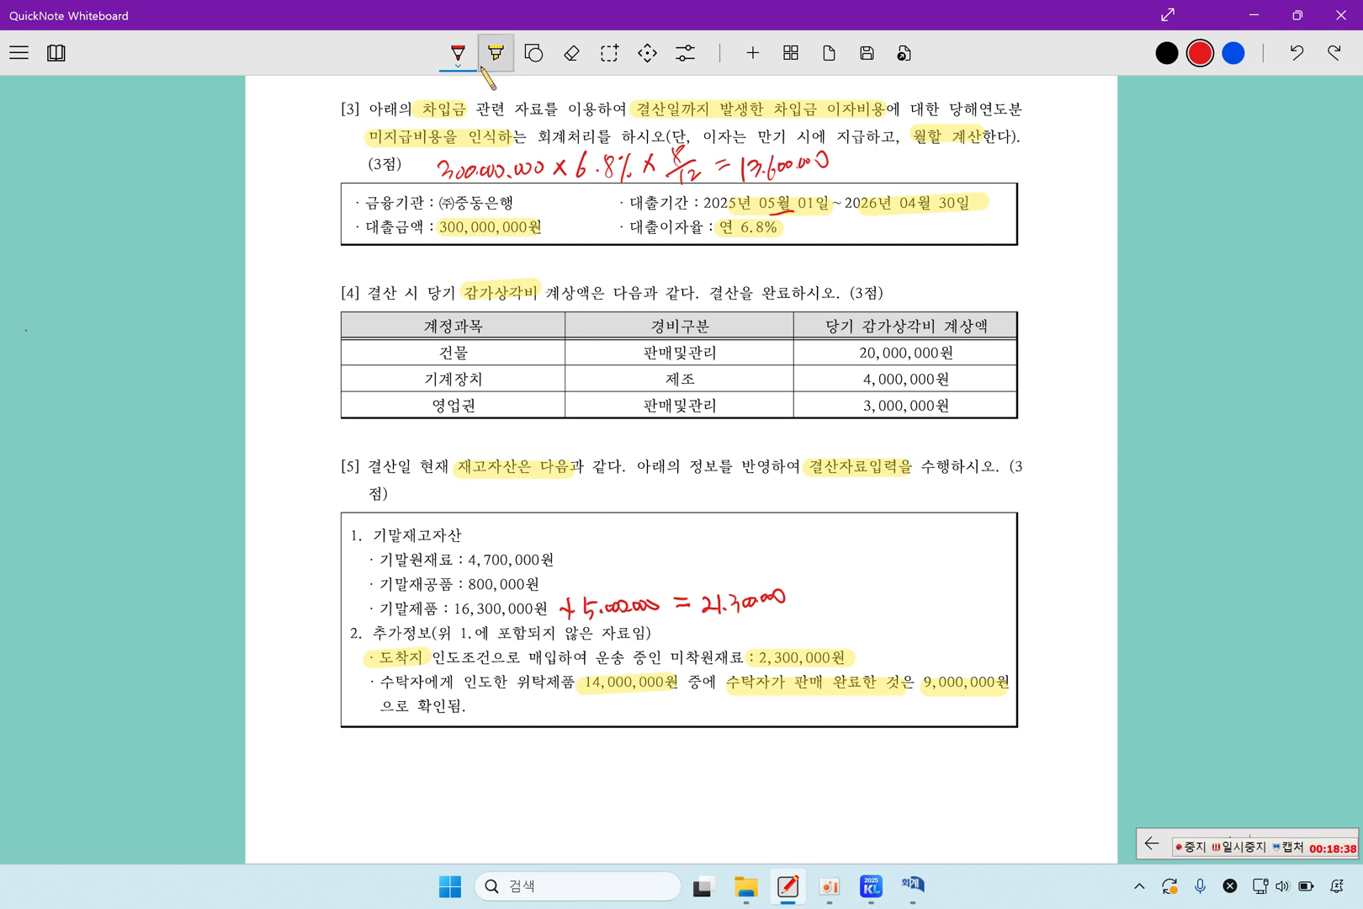
# Step: Highlight the 기말원재료 amount 4,700,000, the 기말재공품 amount 800,000 and the handwritten 21,300,000
pyautogui.click(495, 53)
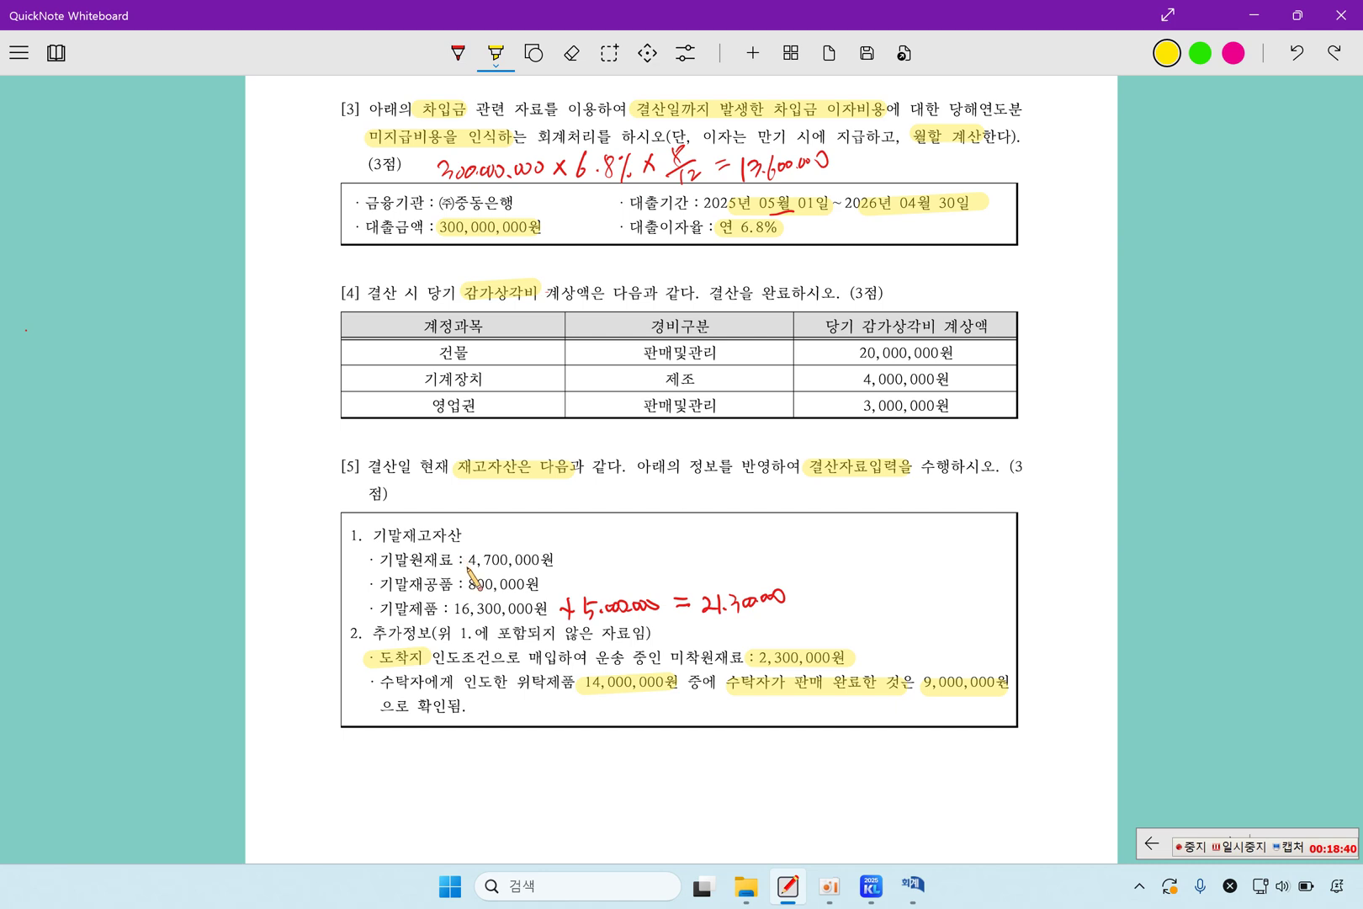
pyautogui.moveTo(464, 560); pyautogui.dragTo(540, 560)
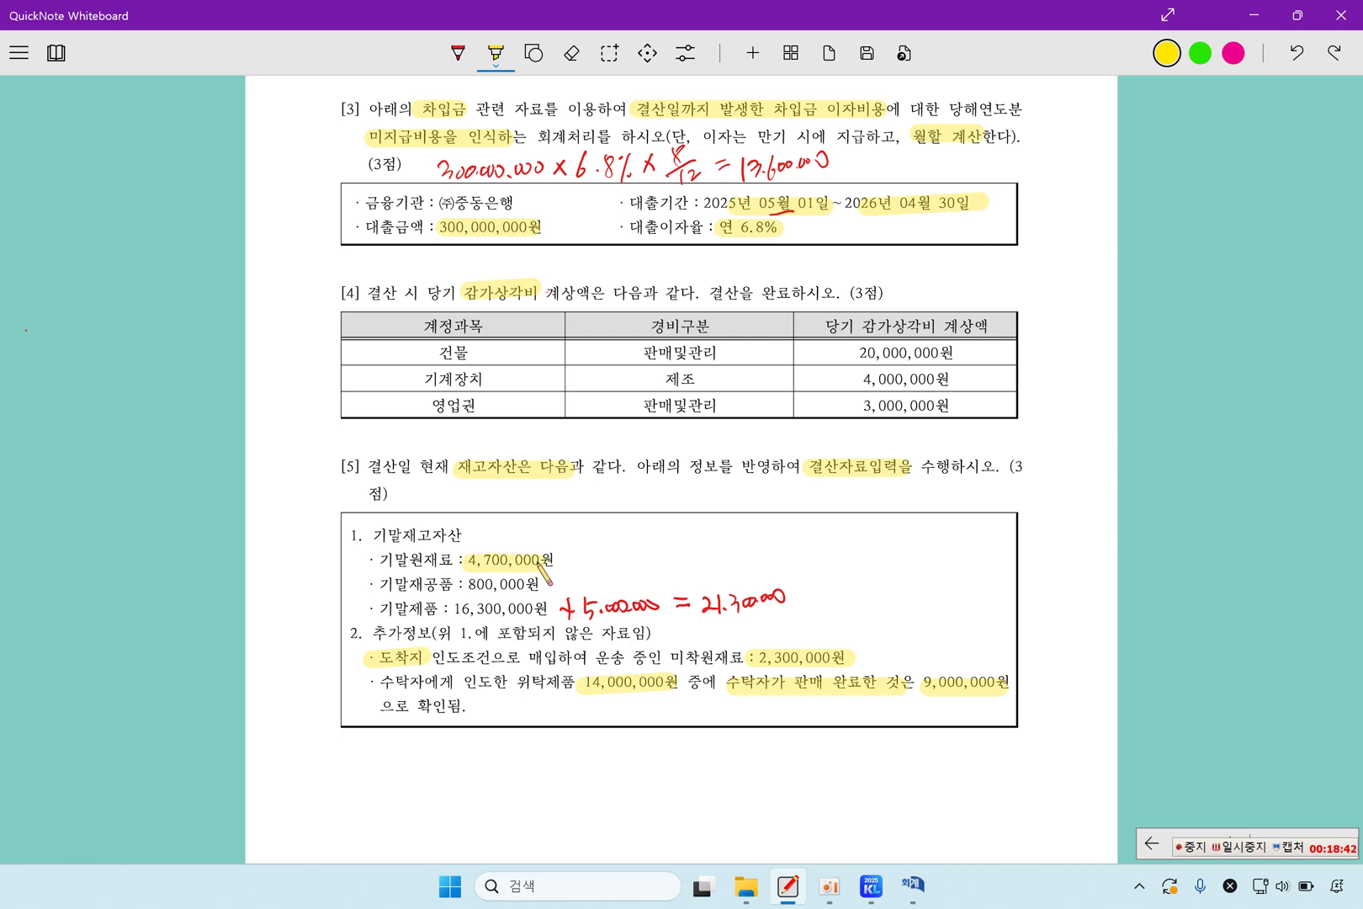
pyautogui.moveTo(465, 584); pyautogui.dragTo(540, 586)
pyautogui.moveTo(700, 603); pyautogui.dragTo(791, 601)
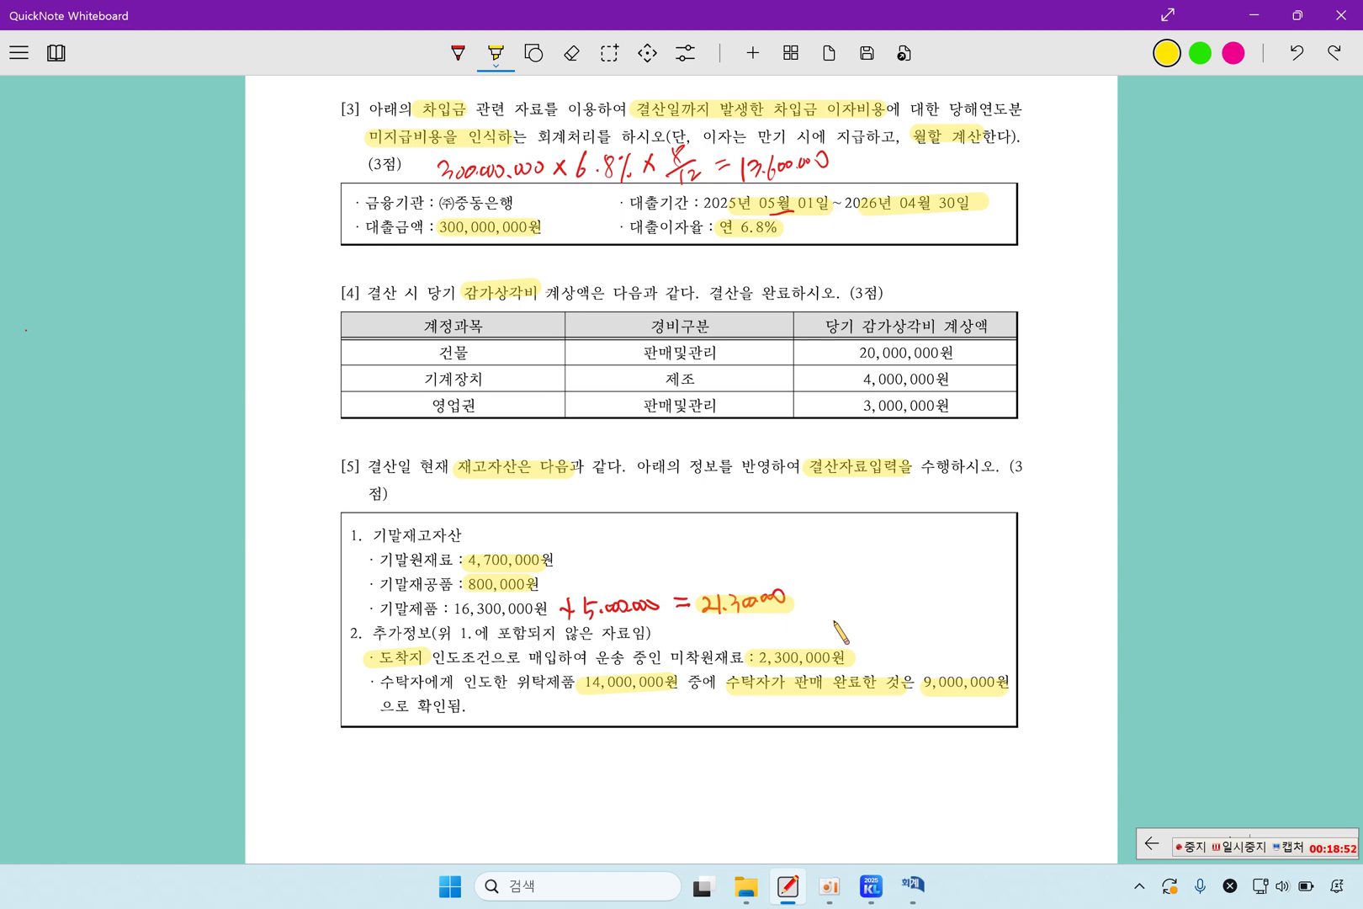
# Step: Switch to KcLep and close 일반전표입력
pyautogui.click(912, 885)
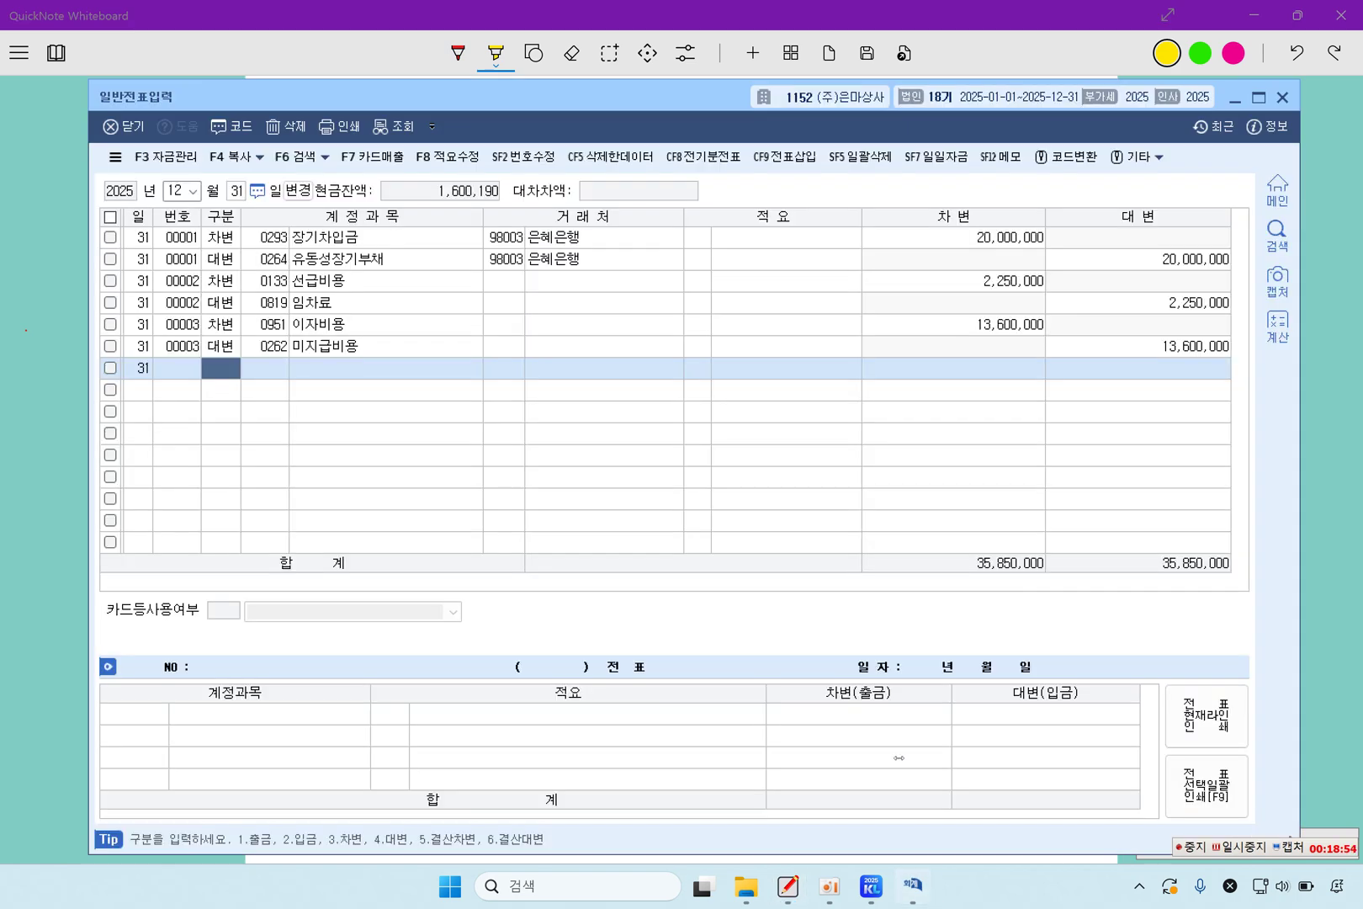
pyautogui.click(402, 333)
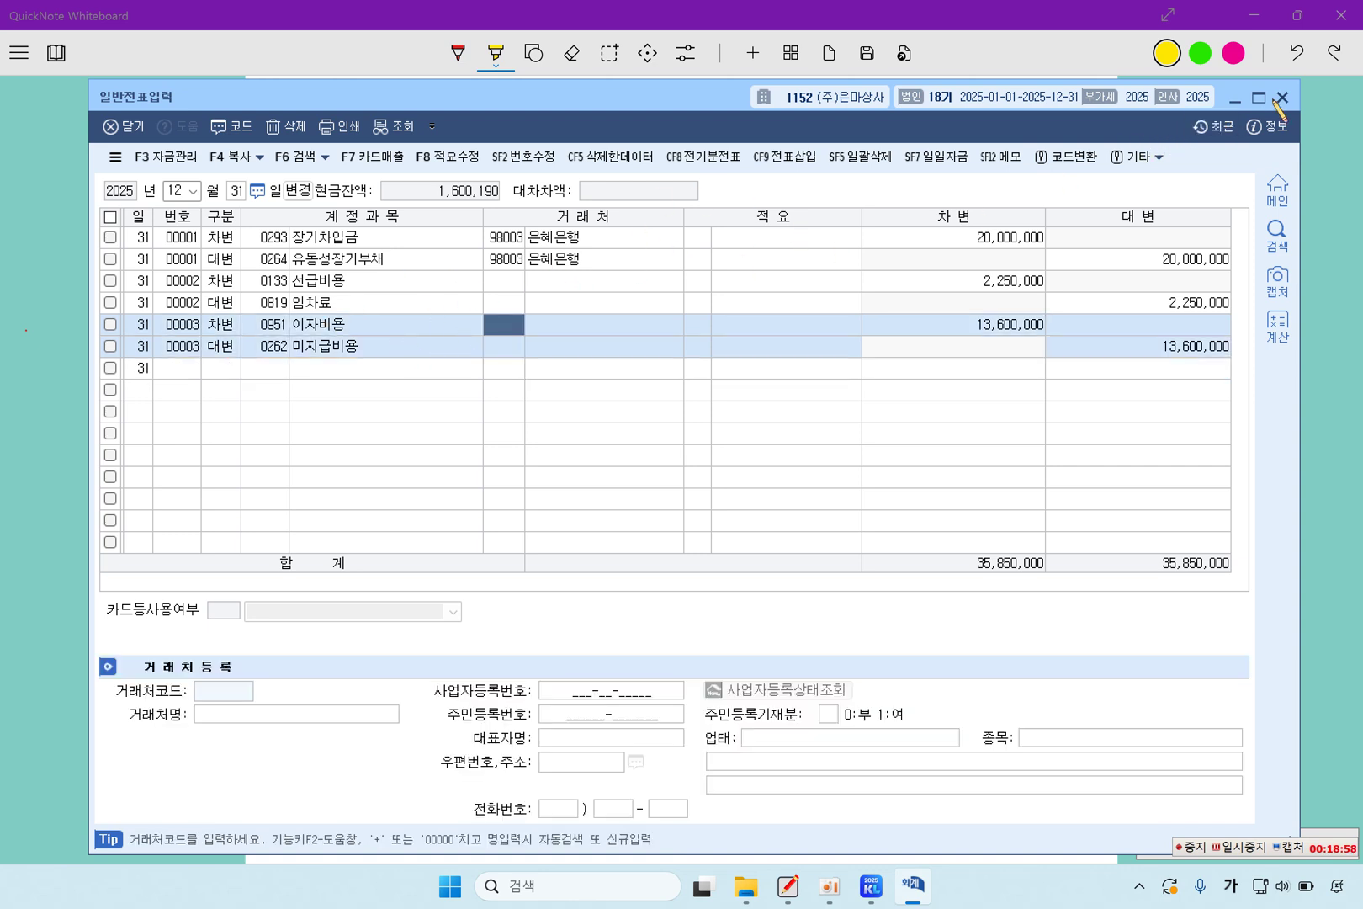
pyautogui.click(471, 304)
pyautogui.click(589, 331)
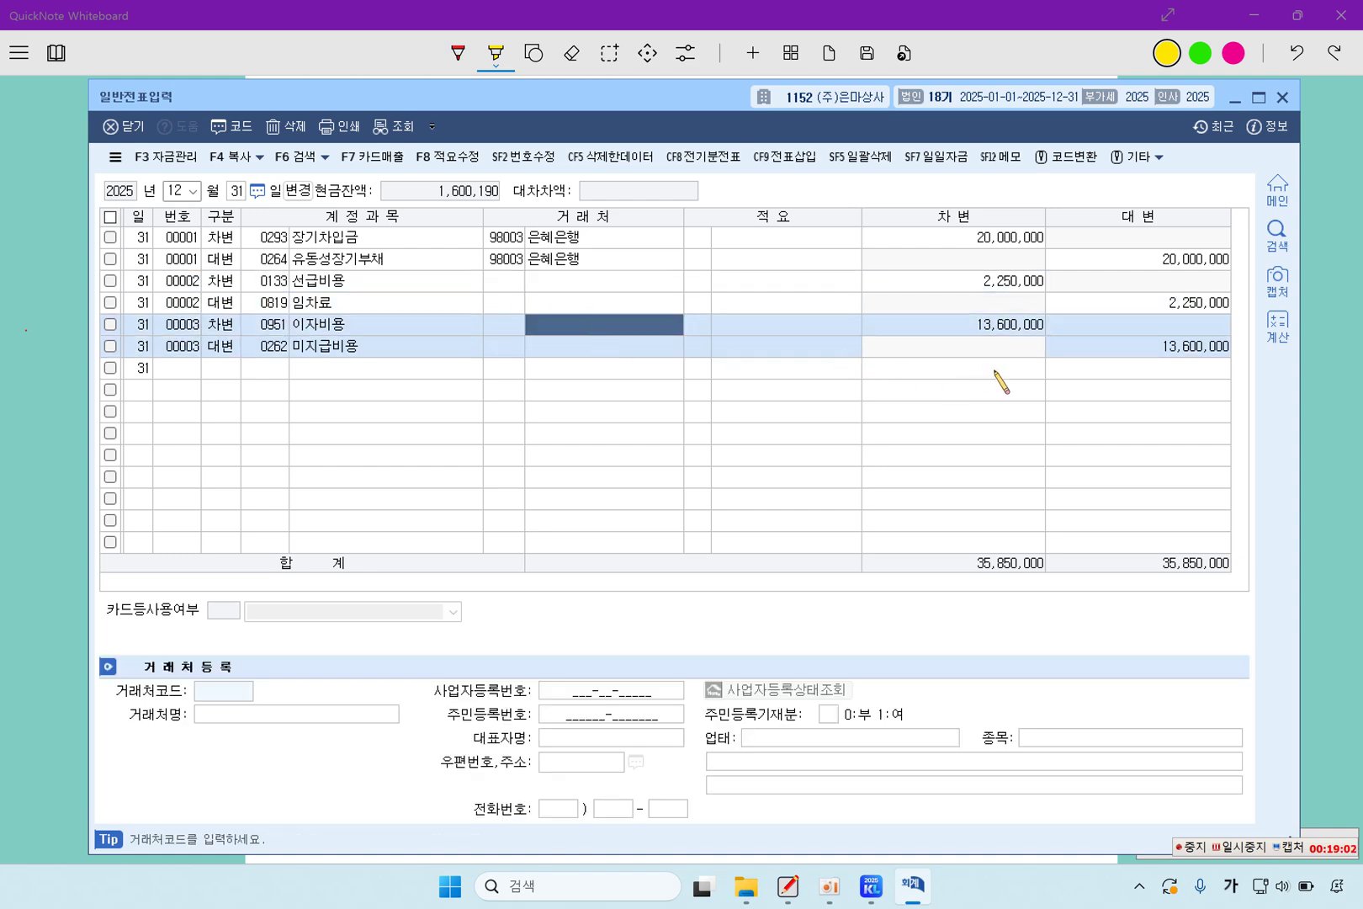
pyautogui.click(1283, 97)
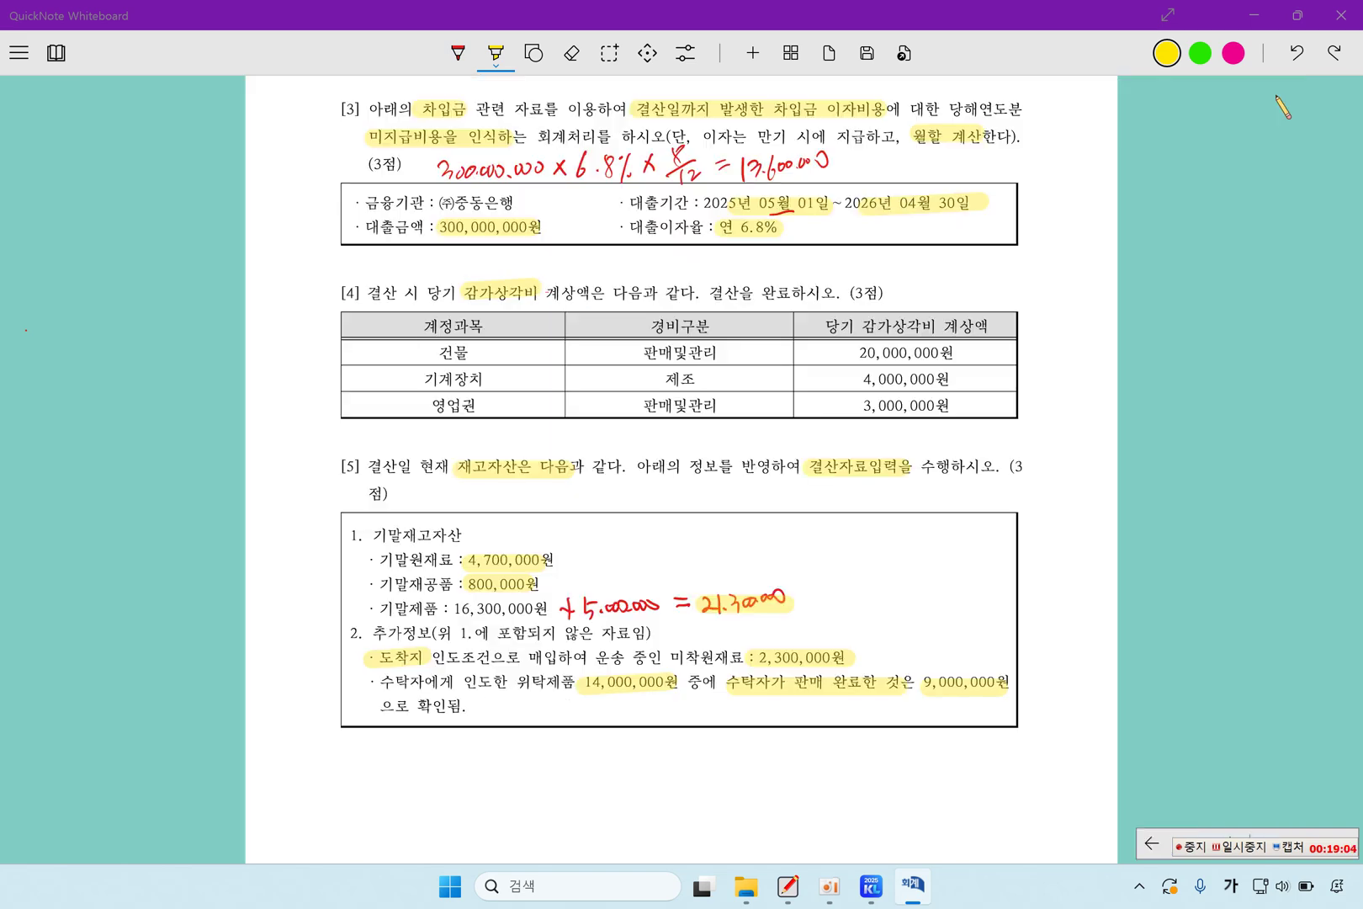
# Step: Open 결산자료입력 from the KcLep main menu and set the period from month 01 to 12
pyautogui.click(892, 886)
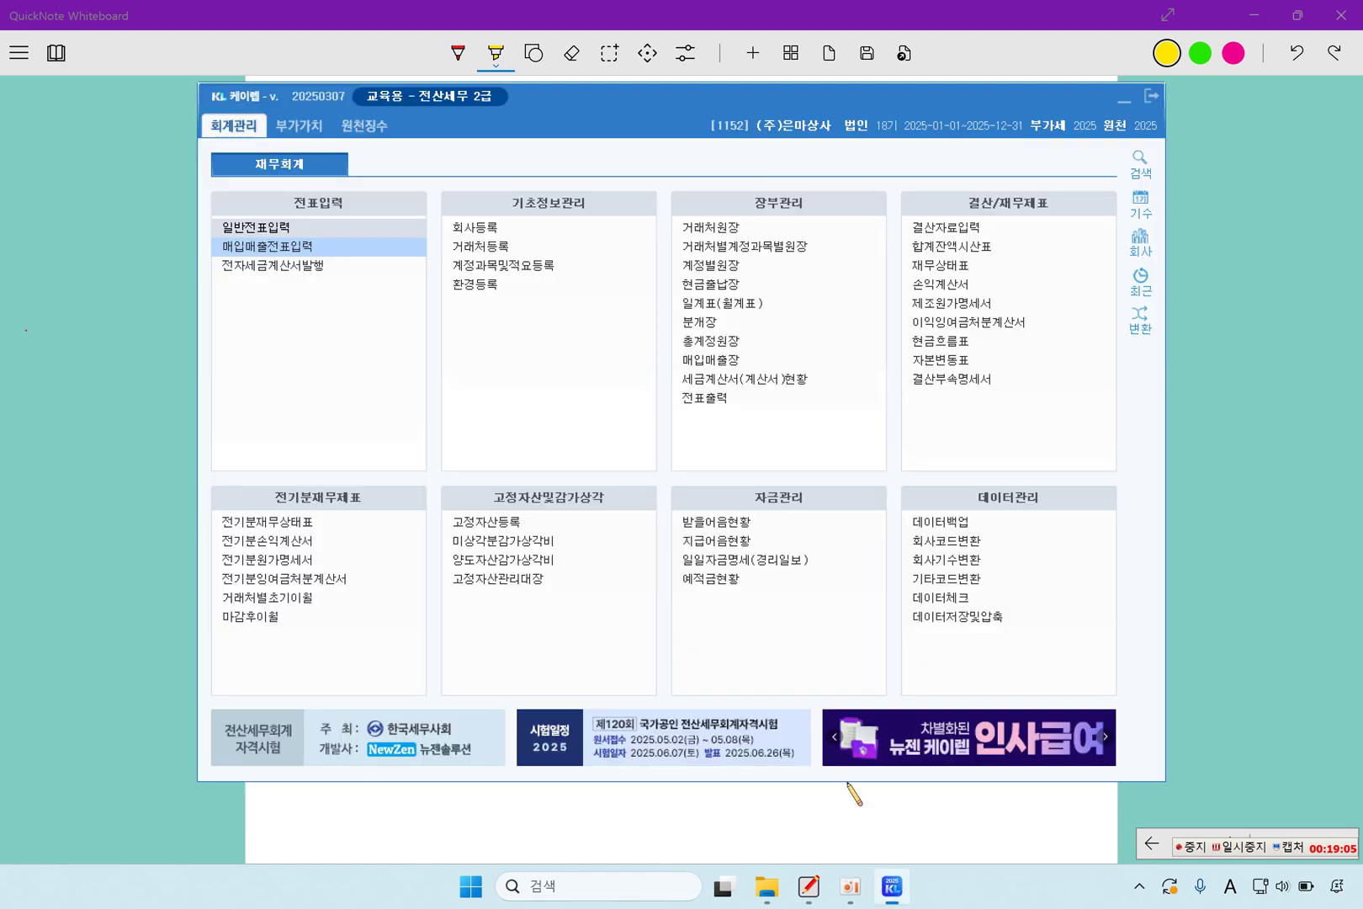
pyautogui.click(932, 231)
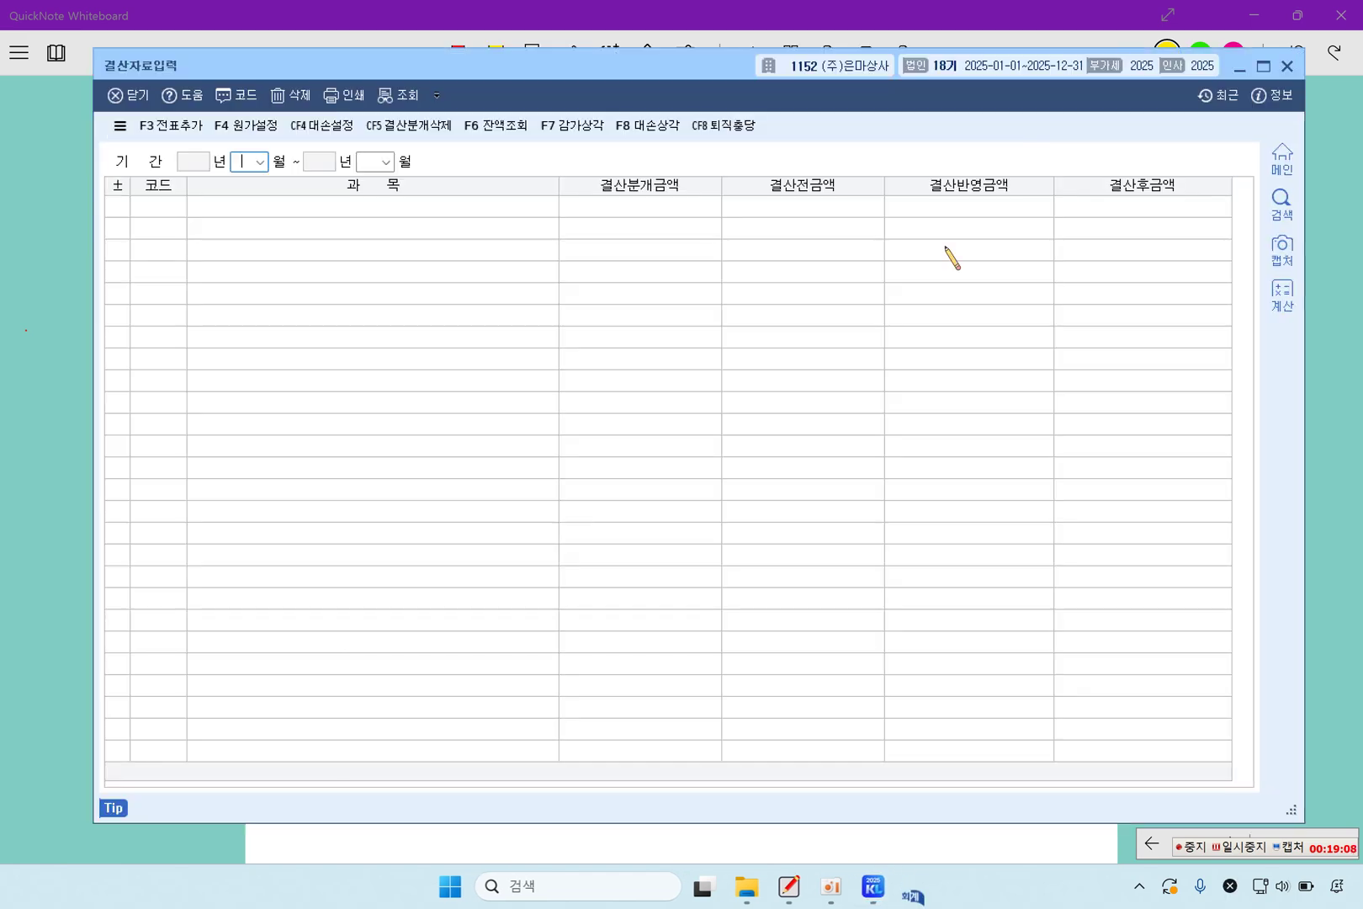
pyautogui.write('1')
pyautogui.press('Return')
pyautogui.write('12')
pyautogui.press('Return')
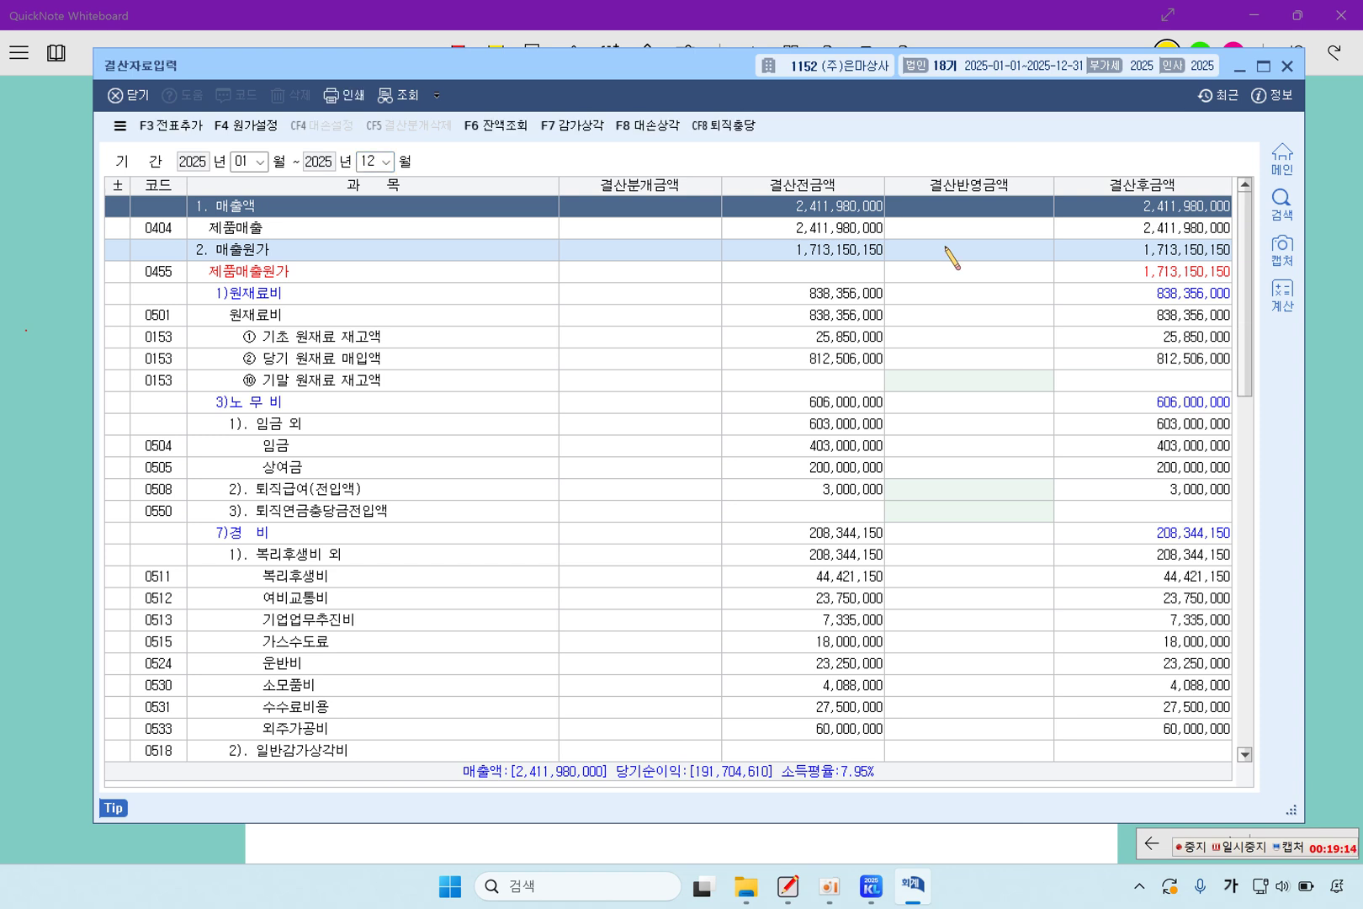
# Step: Examine the 노무비 and 경비 sections of 결산자료입력 and locate the 0518 일반감가상각비 row under 경비
pyautogui.click(746, 400)
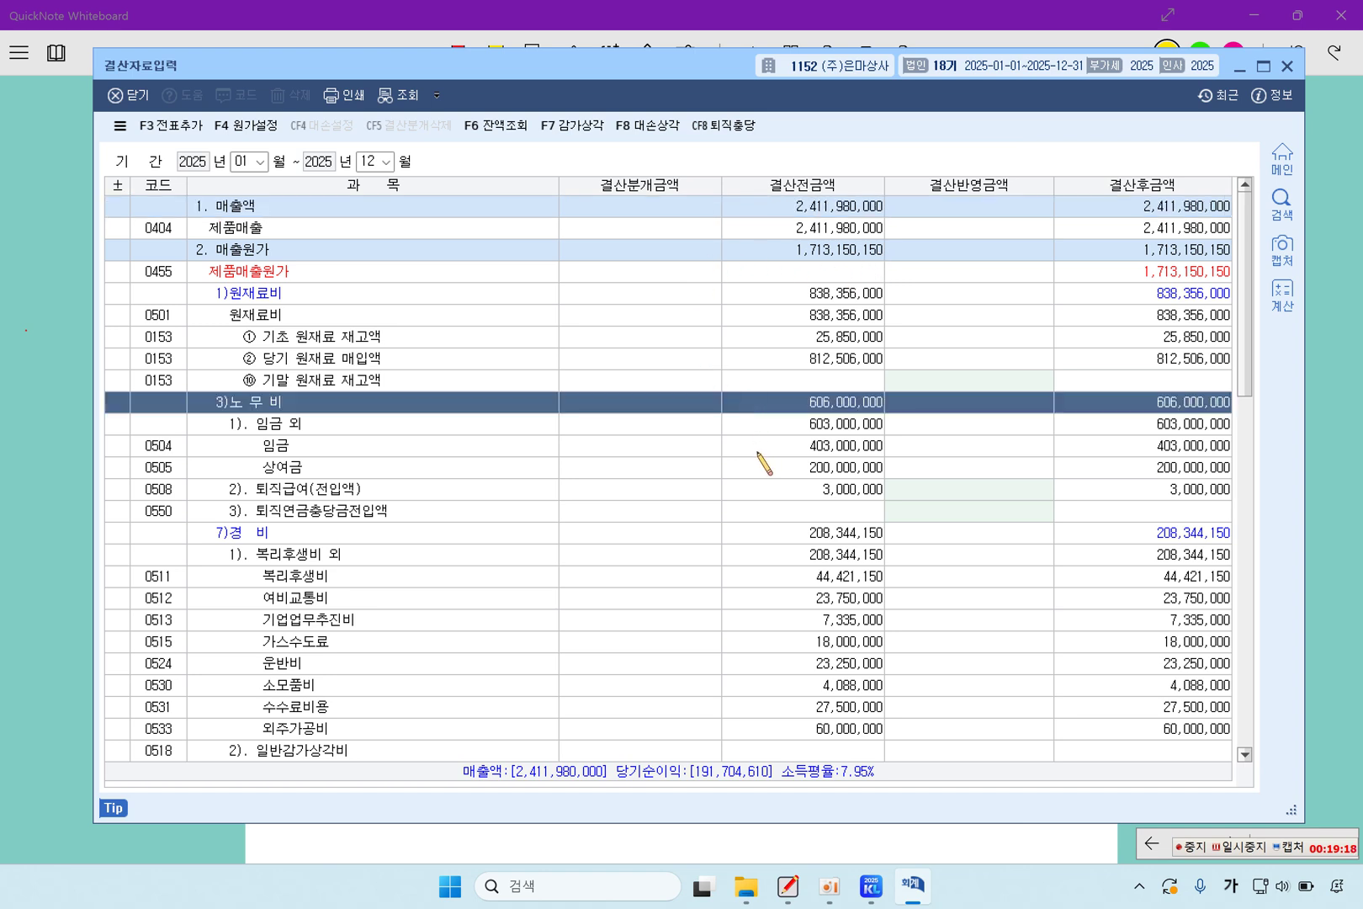
pyautogui.click(673, 510)
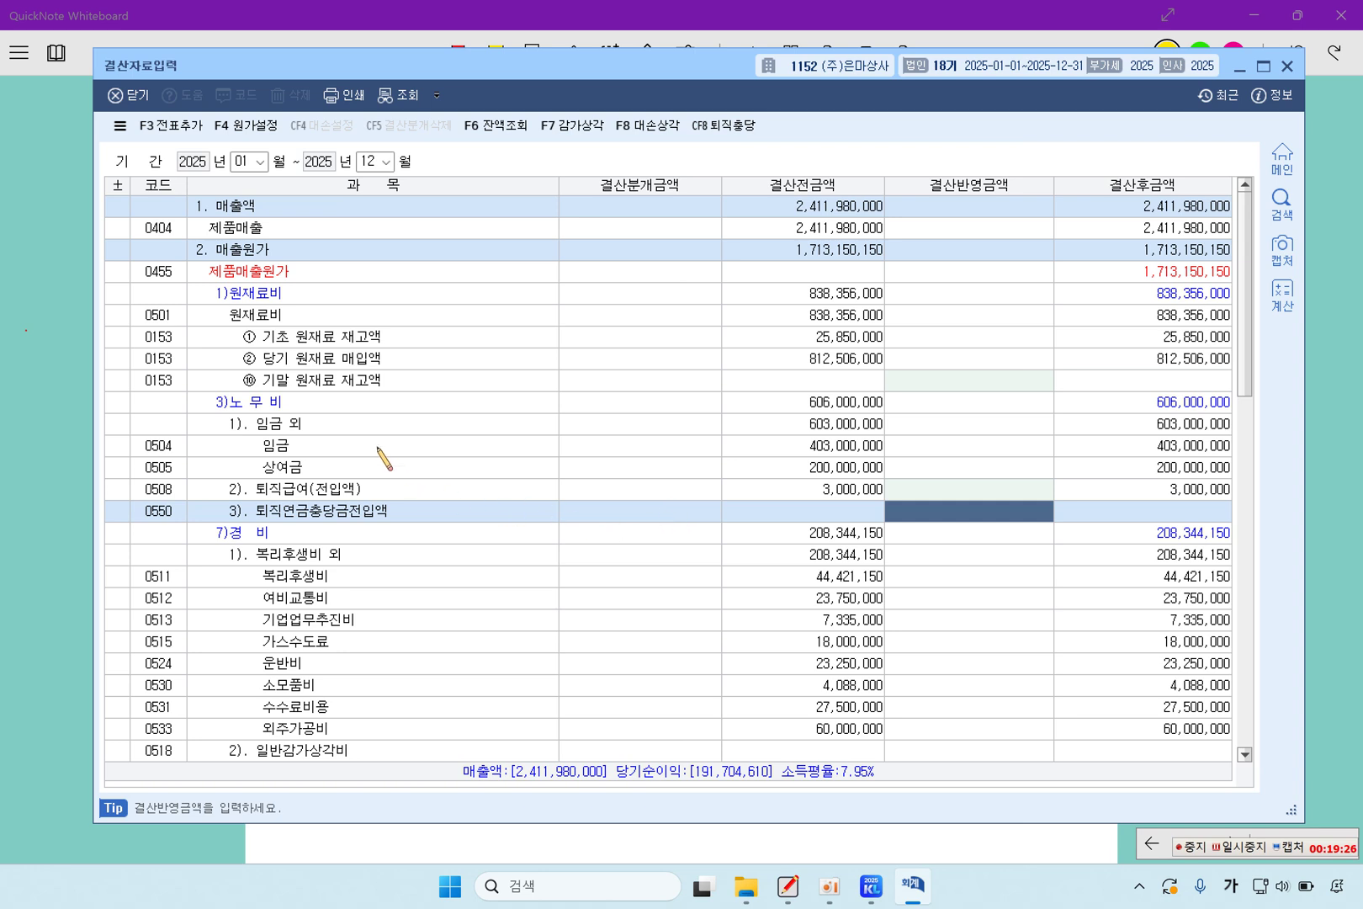
pyautogui.click(344, 552)
pyautogui.click(342, 524)
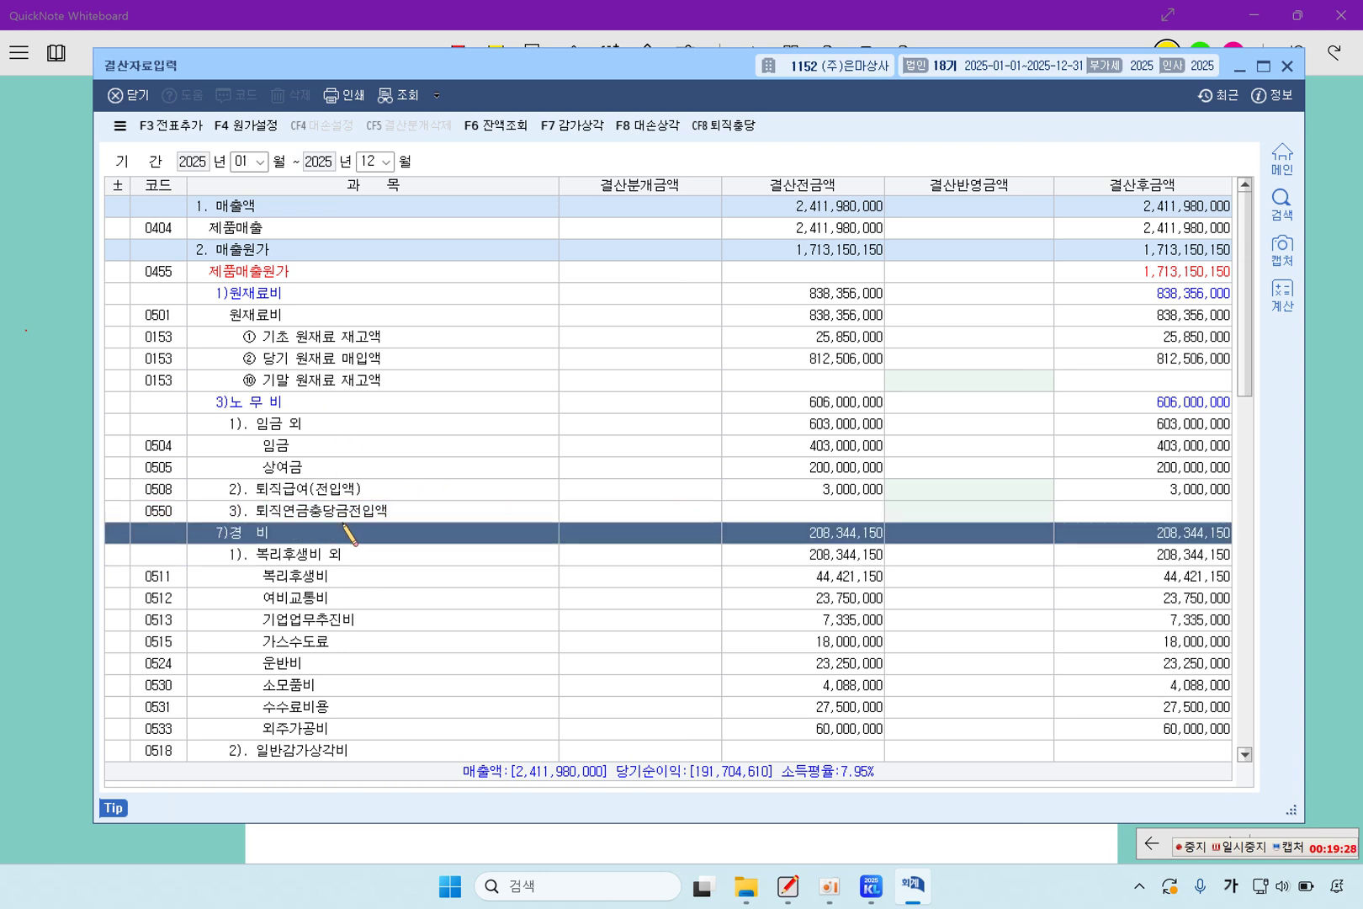
pyautogui.click(402, 587)
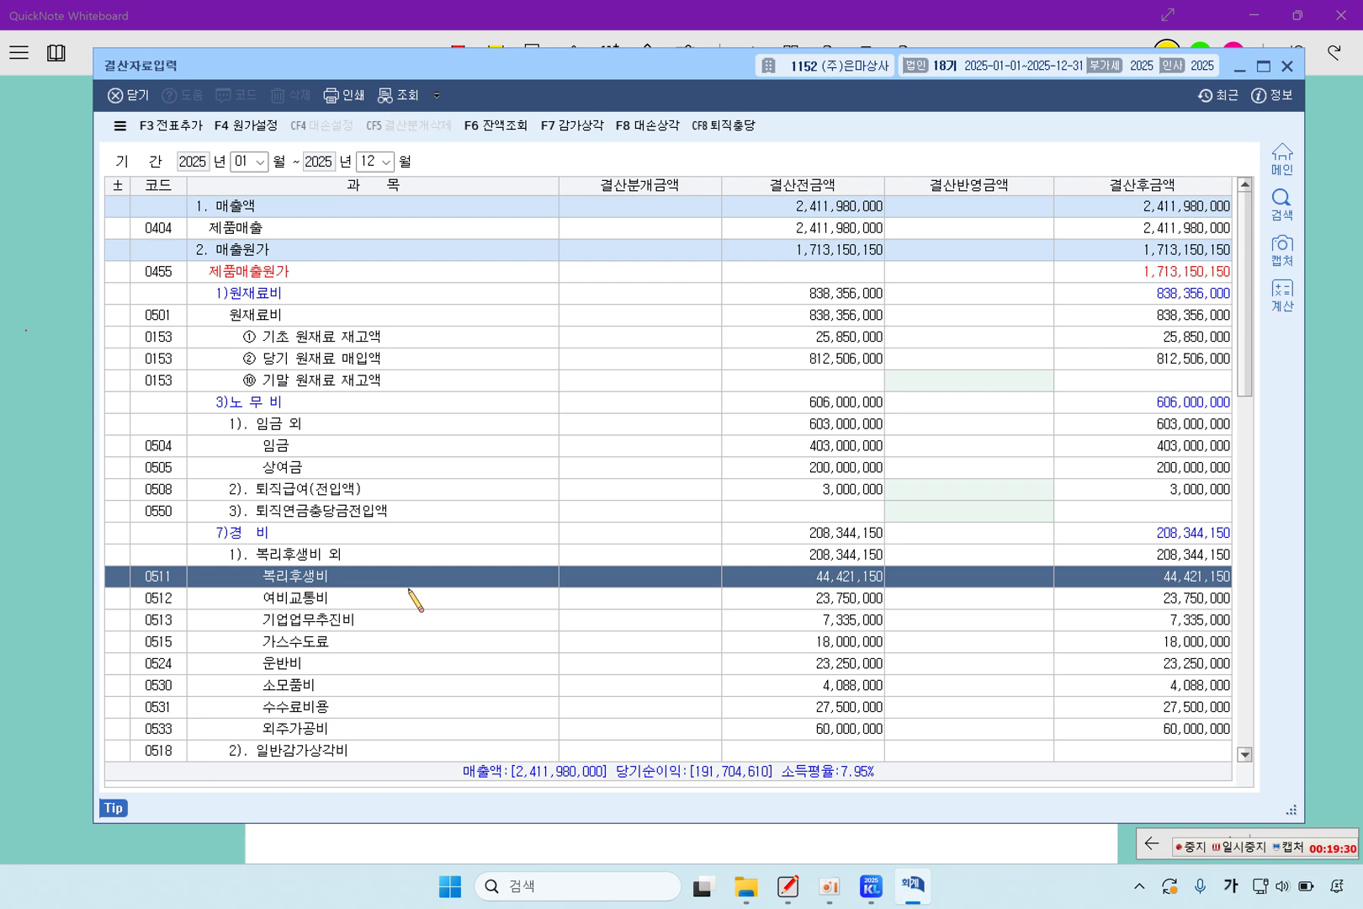
pyautogui.scroll(-1, 421, 609)
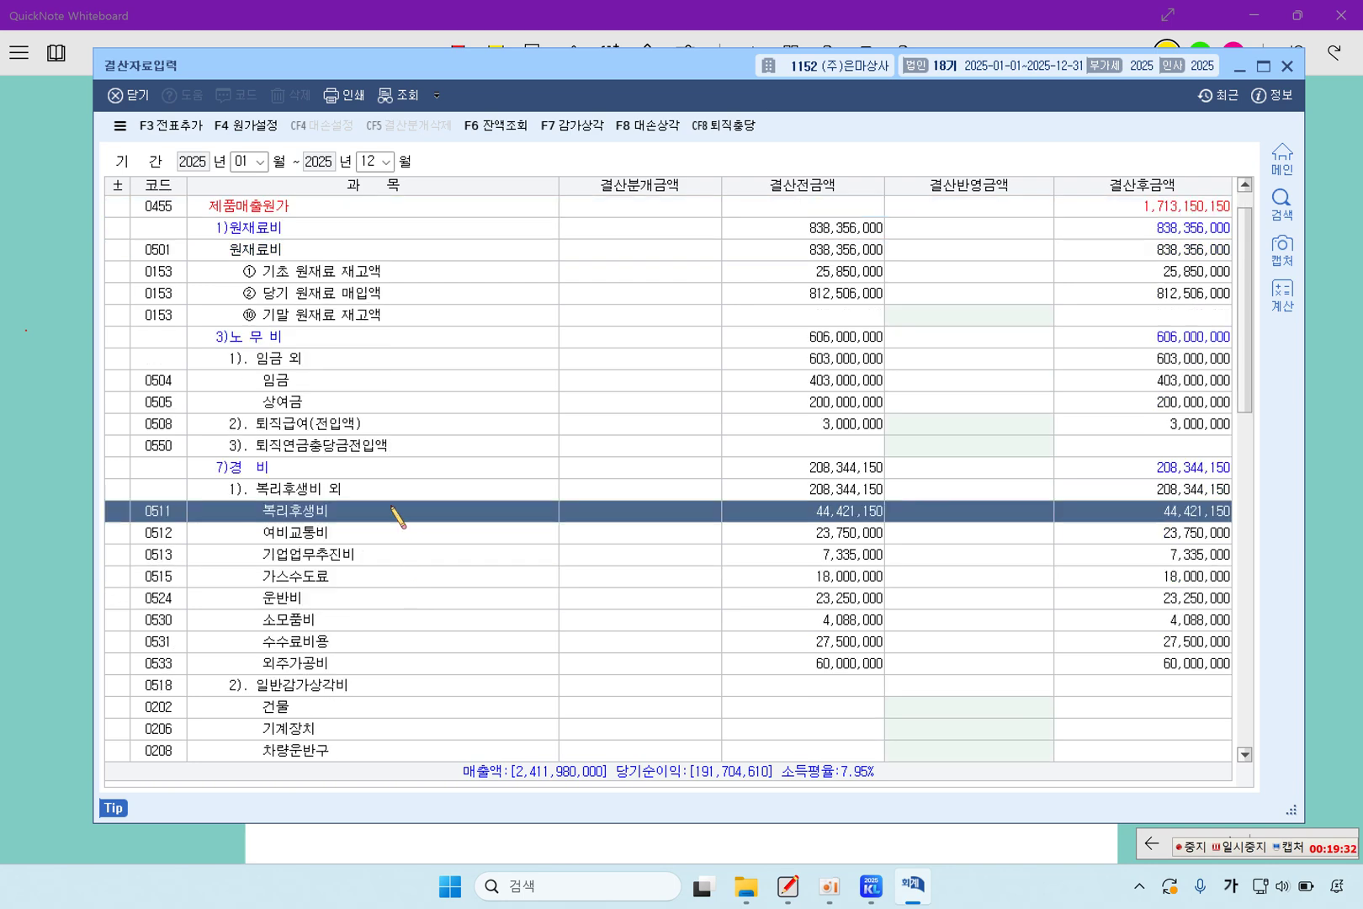
pyautogui.scroll(-2, 374, 505)
pyautogui.click(308, 336)
pyautogui.click(306, 557)
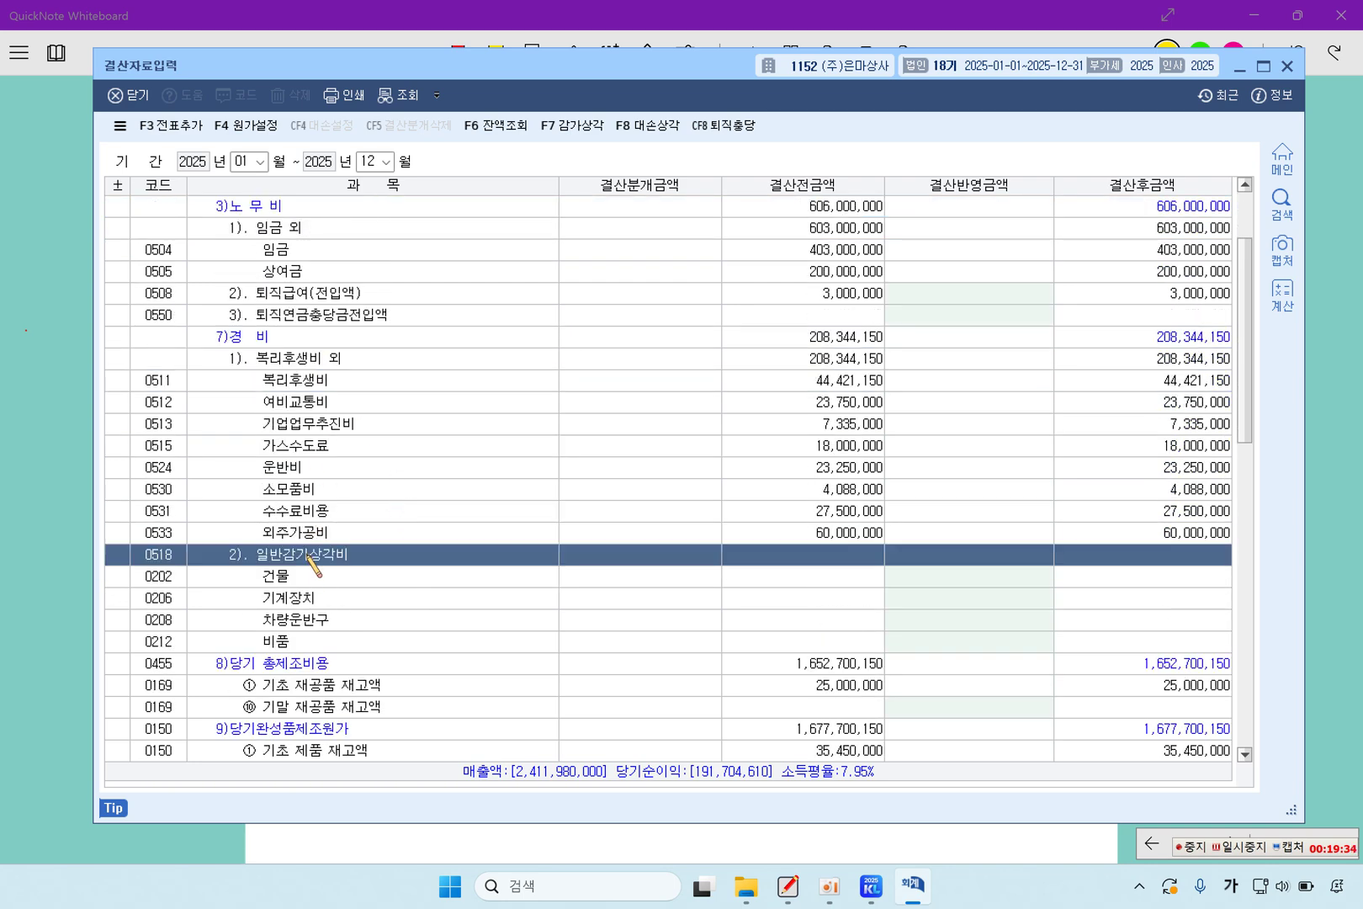
# Step: Enter 4,000,000 as the 결산반영금액 of 기계장치 under 일반감가상각비 in the 경비 section
pyautogui.click(323, 599)
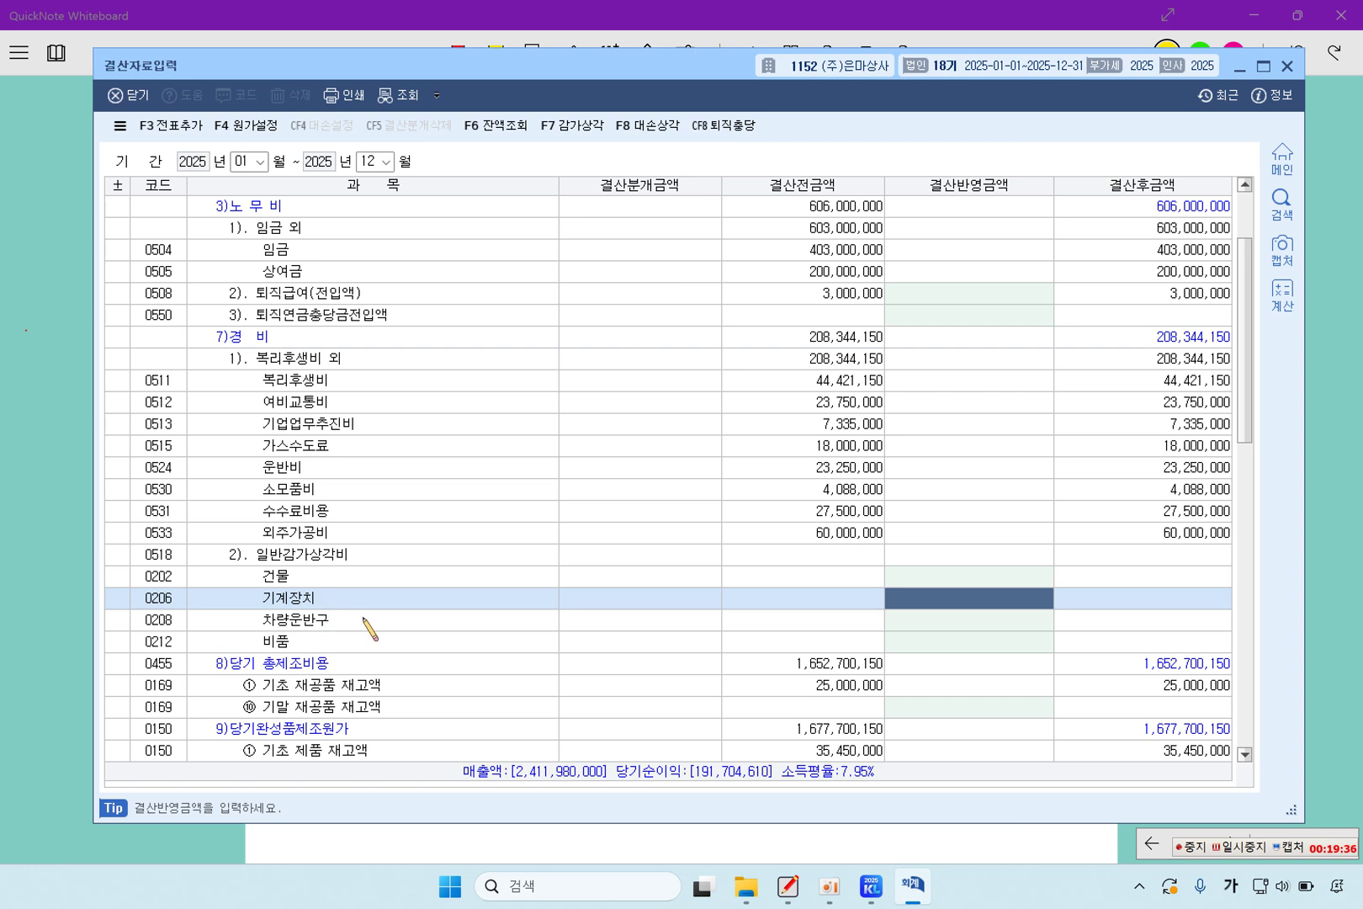
pyautogui.write('4')
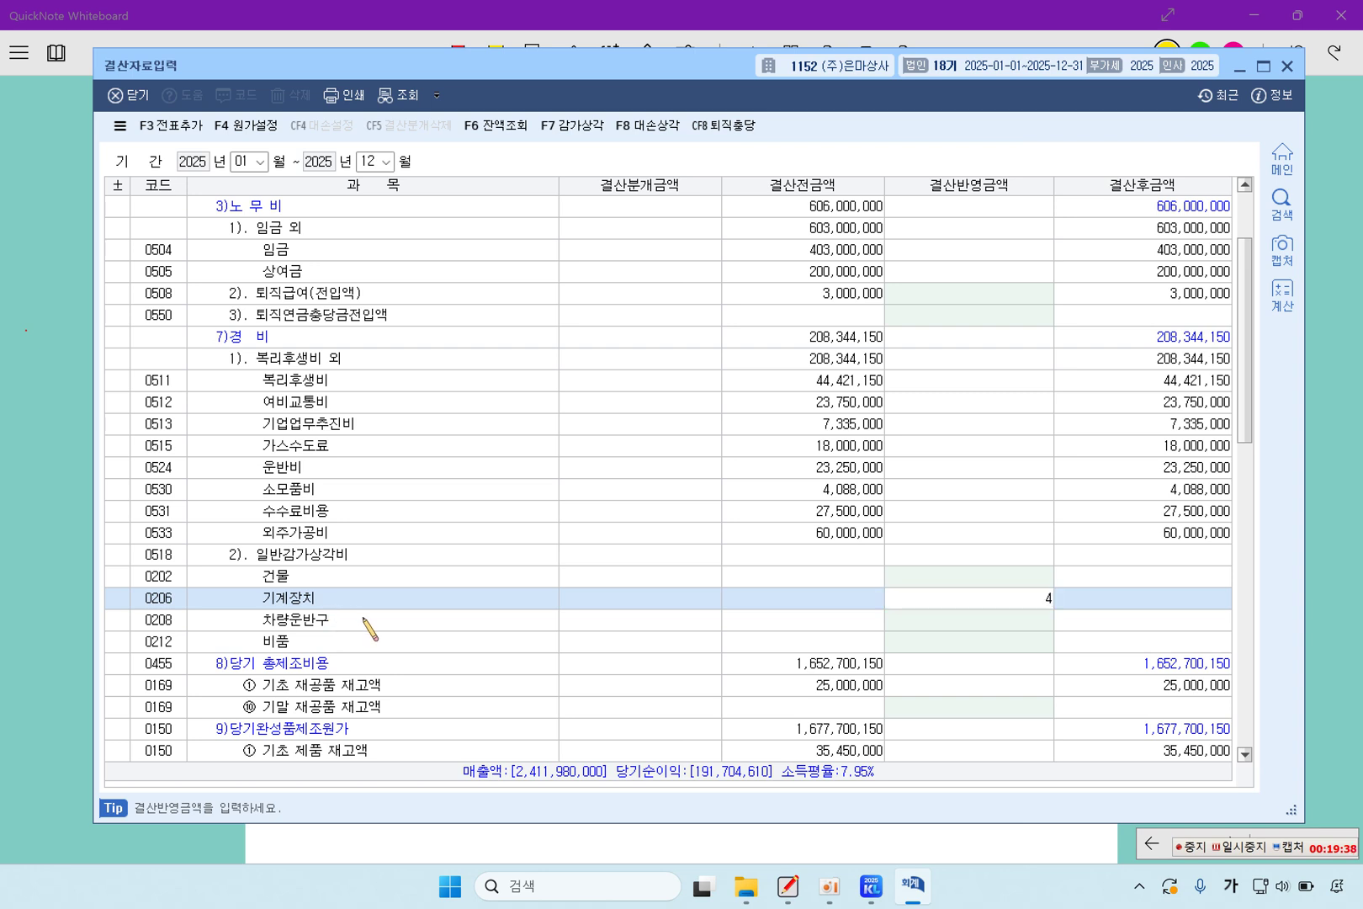
pyautogui.write(',000,000')
pyautogui.press('Return')
pyautogui.click(1006, 599)
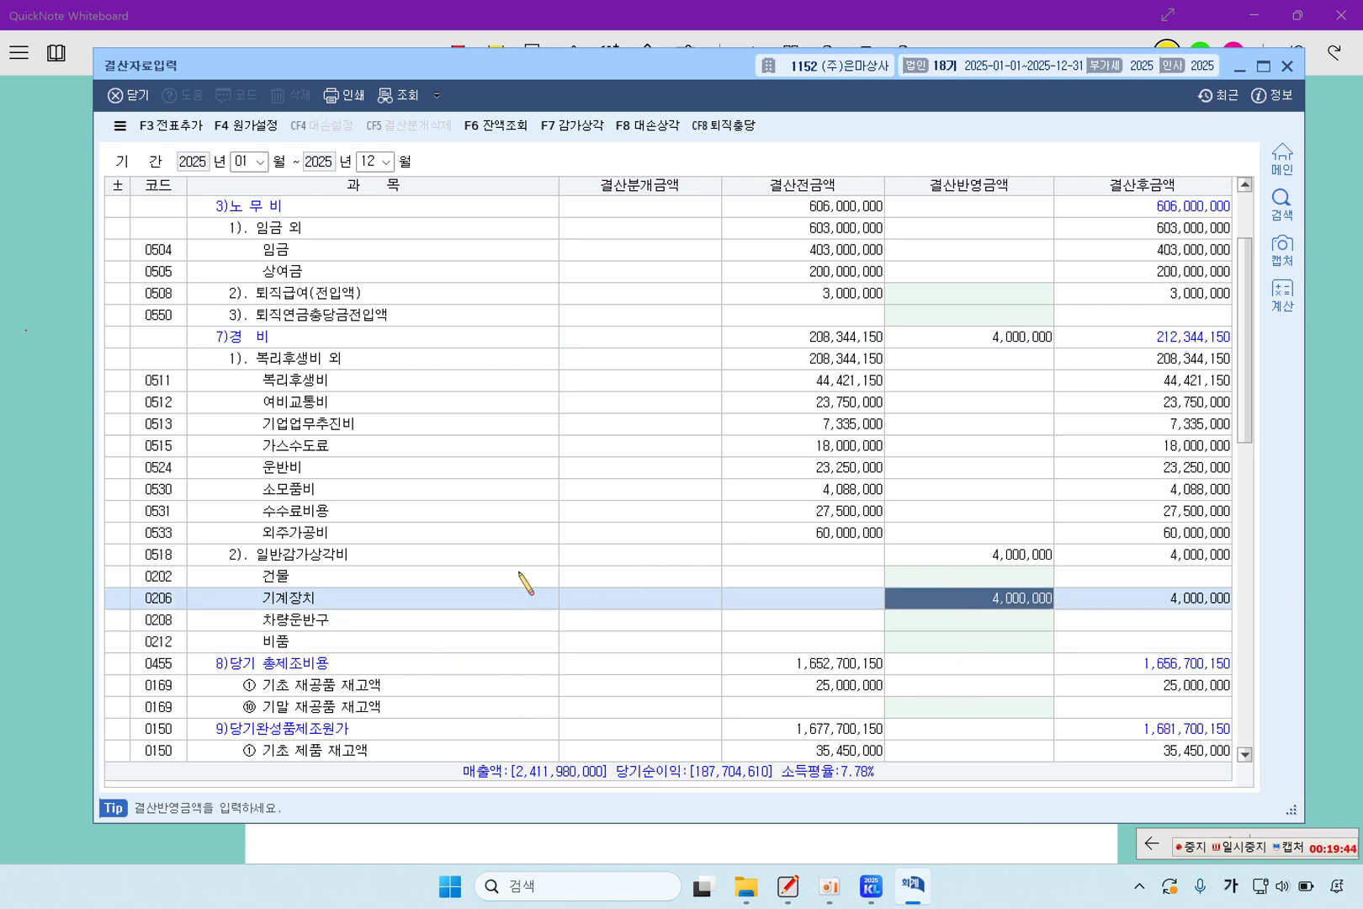
# Step: Enter 20,000,000 as the 결산반영금액 of 건물 under 감가상각비 in 판매비와 일반관리비
pyautogui.scroll(-5, 526, 581)
pyautogui.click(380, 495)
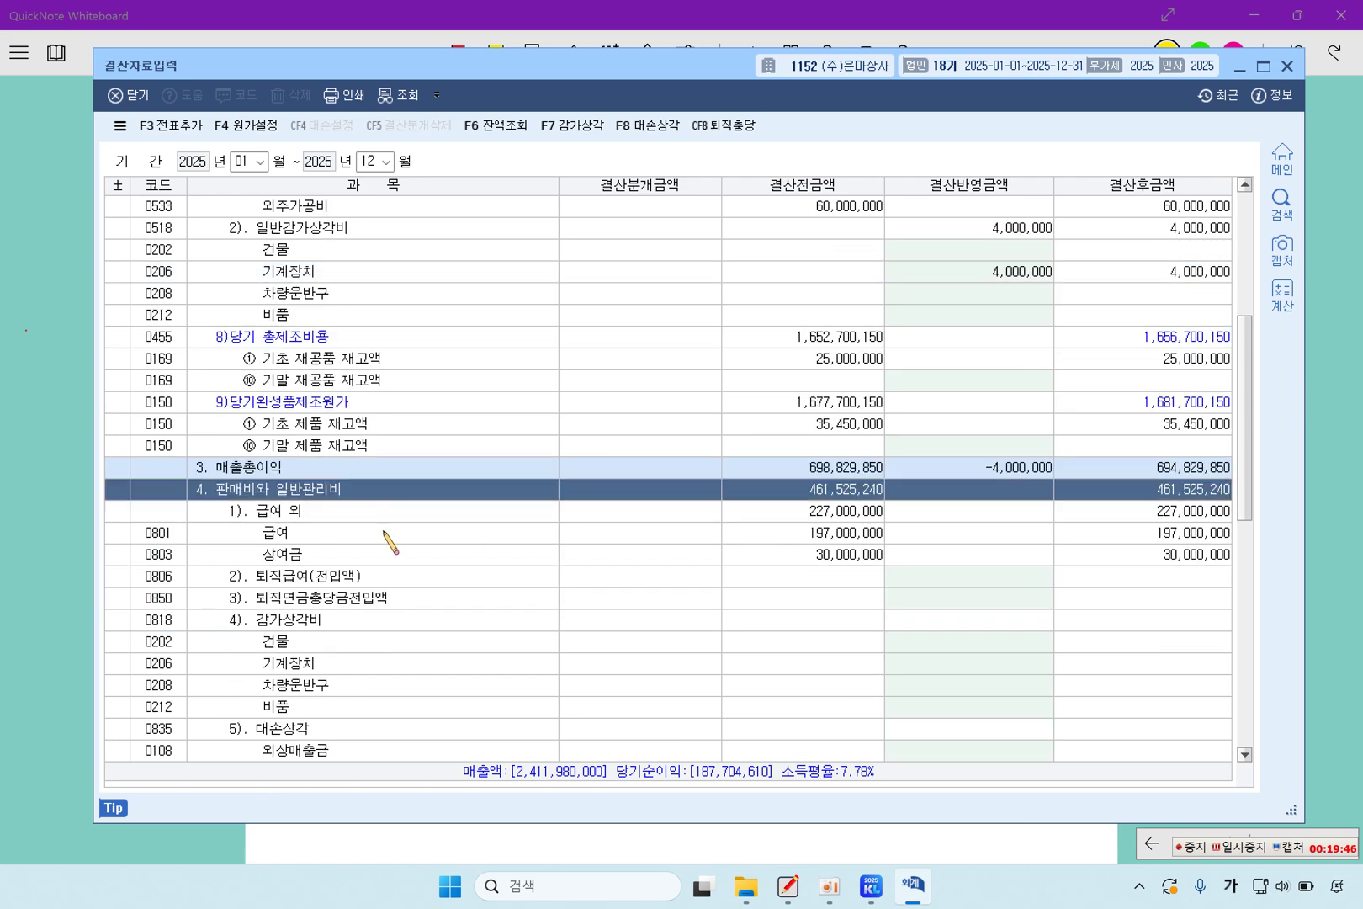
pyautogui.scroll(-1, 408, 579)
pyautogui.click(363, 555)
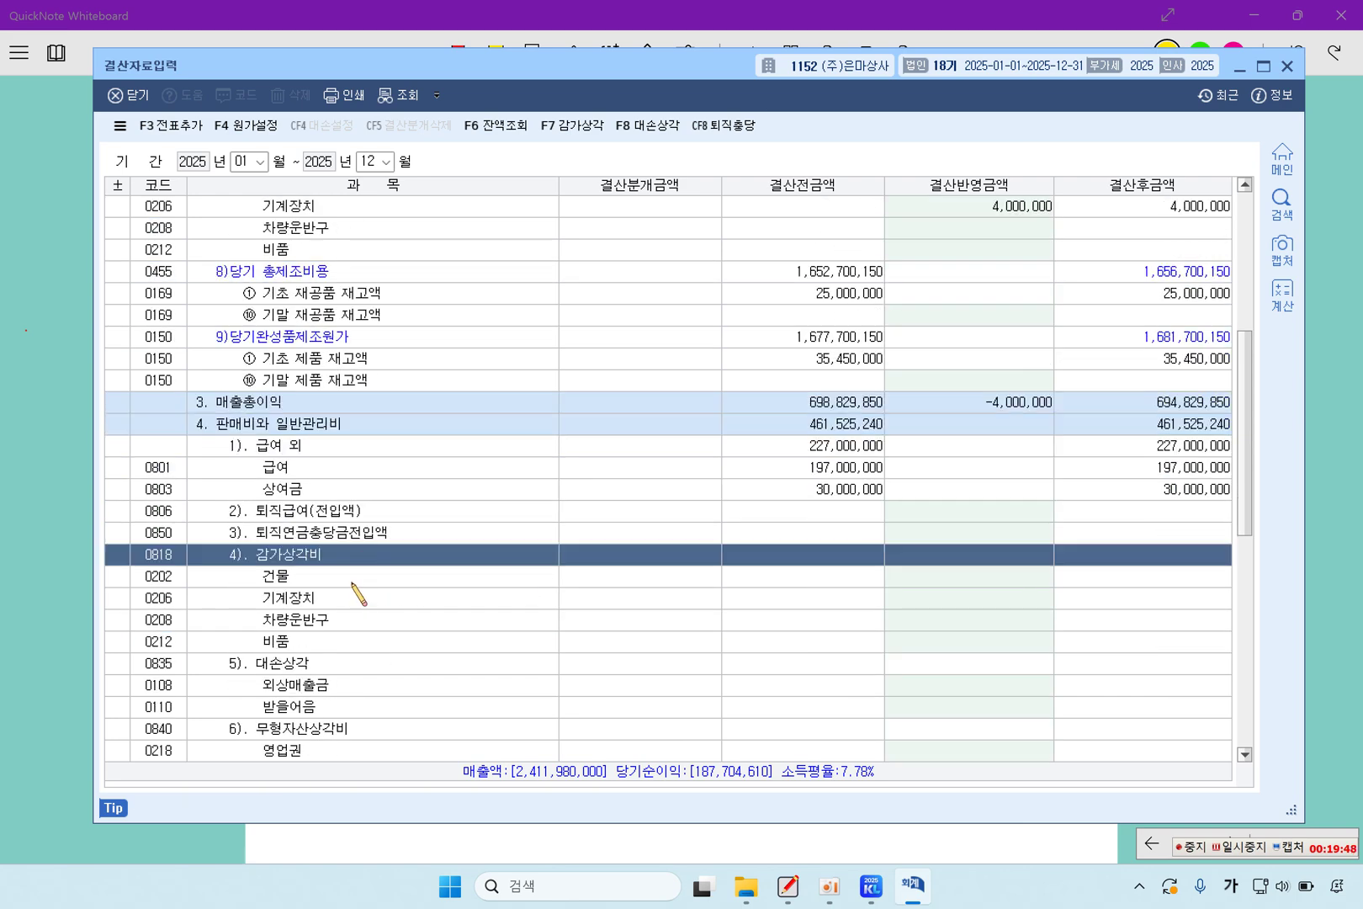
pyautogui.click(357, 580)
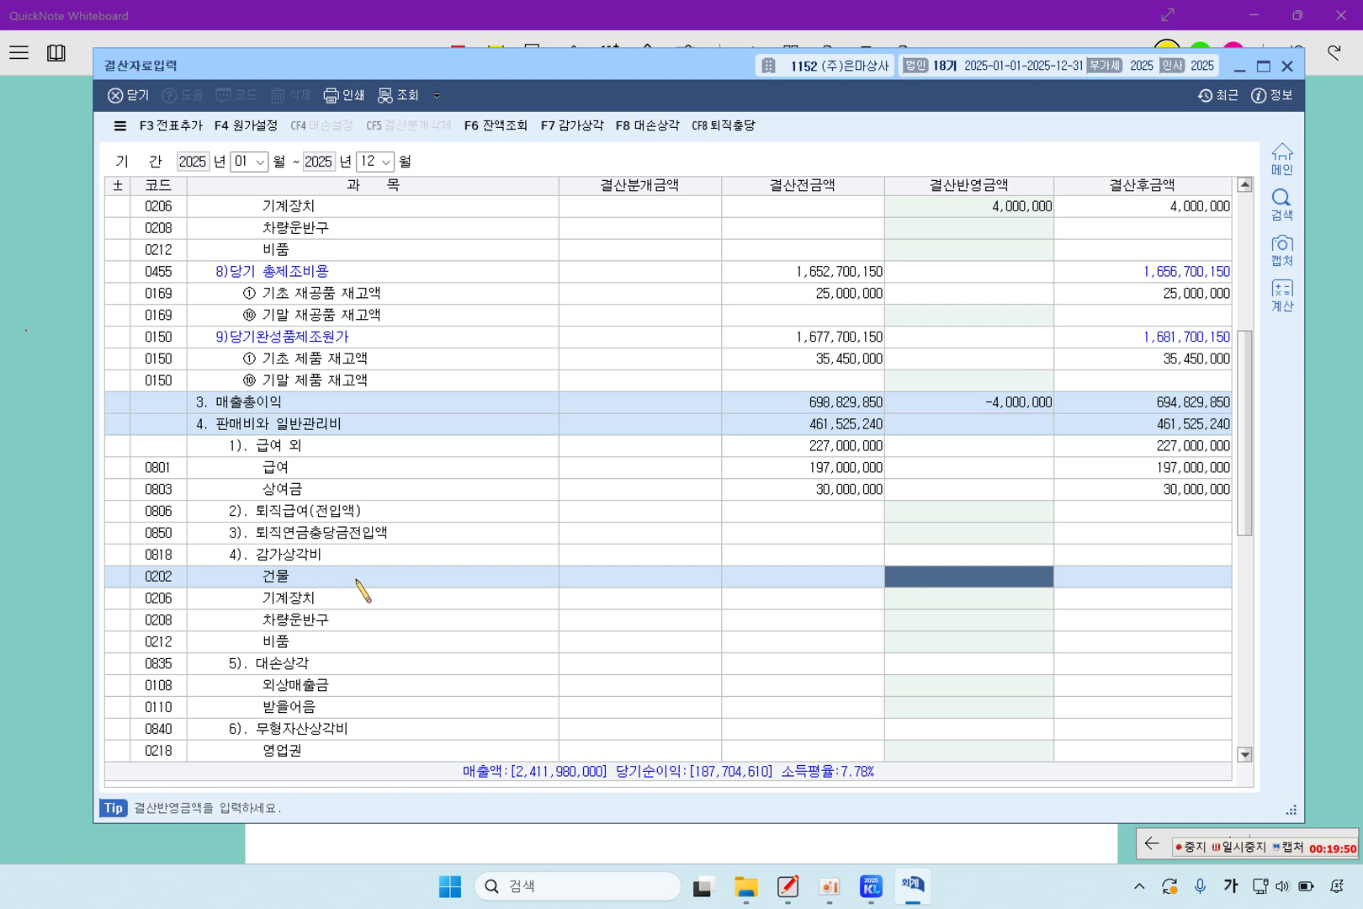
pyautogui.write('20000000')
pyautogui.press('Return')
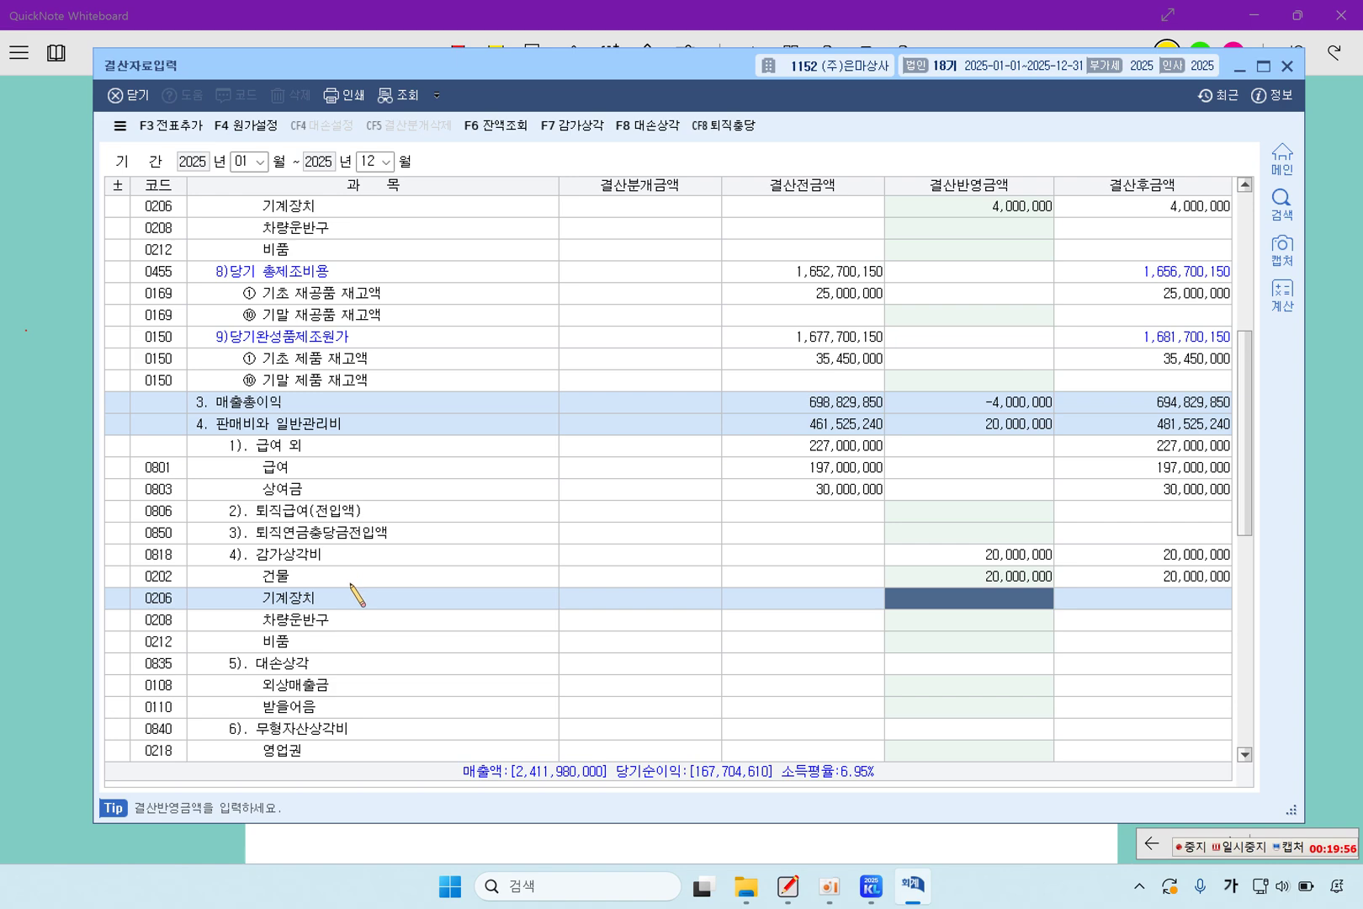
# Step: Enter 3,000,000 as the 결산반영금액 of 영업권 under 무형자산상각비, and review it with the 건물 entry
pyautogui.click(340, 729)
pyautogui.scroll(-2, 343, 729)
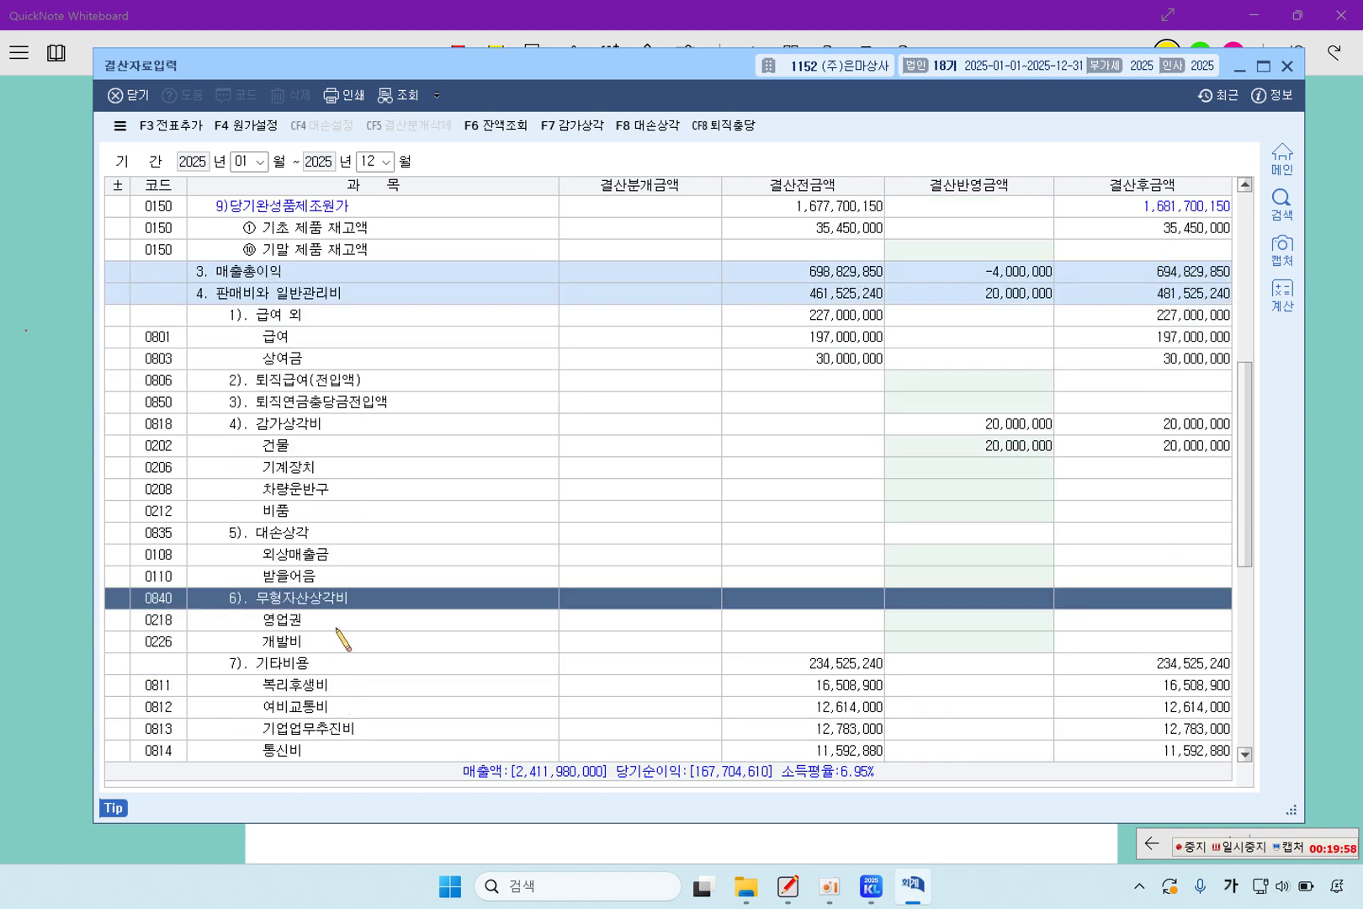
pyautogui.click(342, 623)
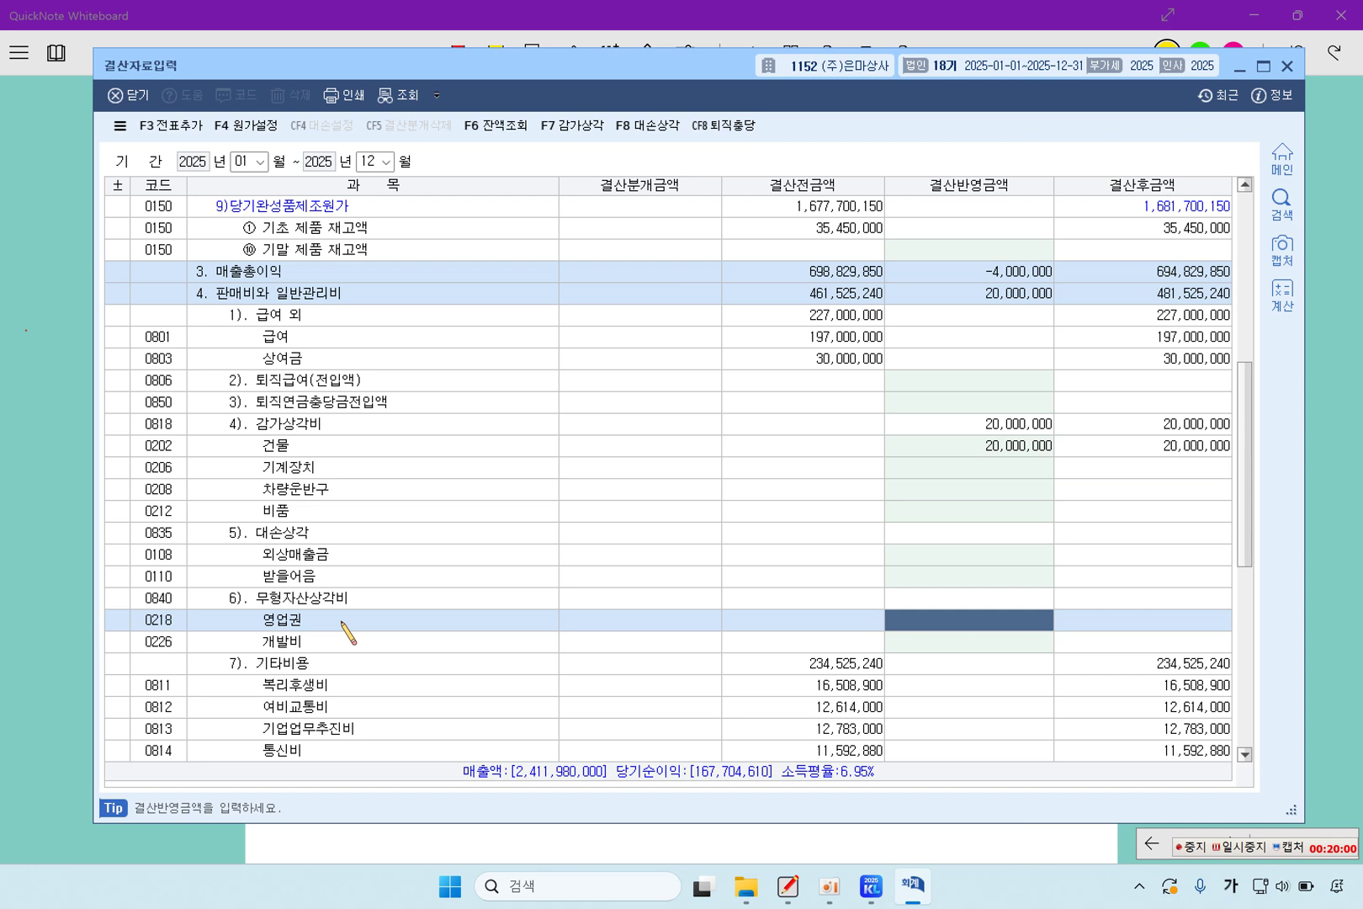
pyautogui.write('3000000')
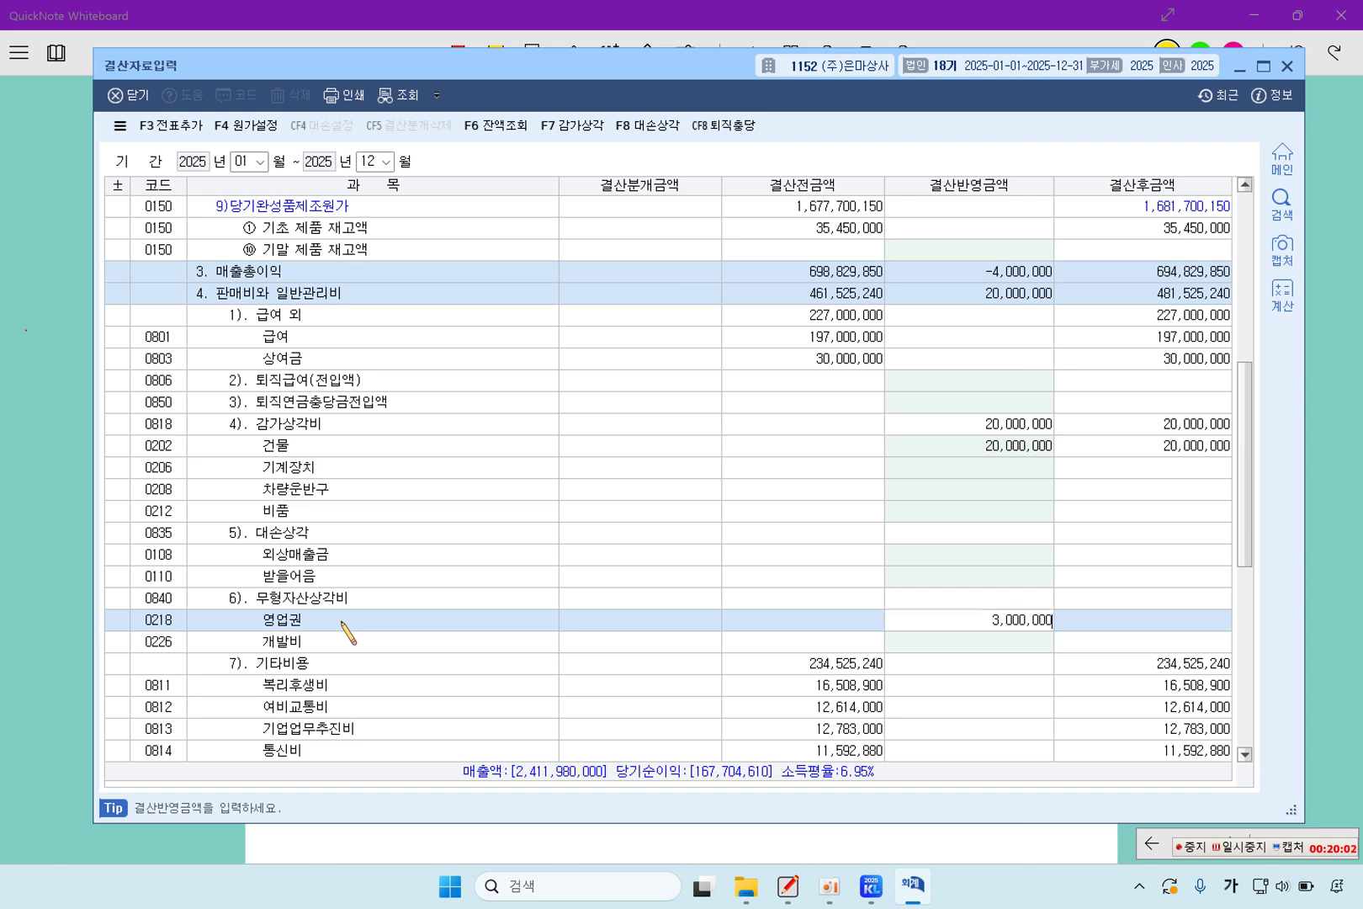
pyautogui.press('Return')
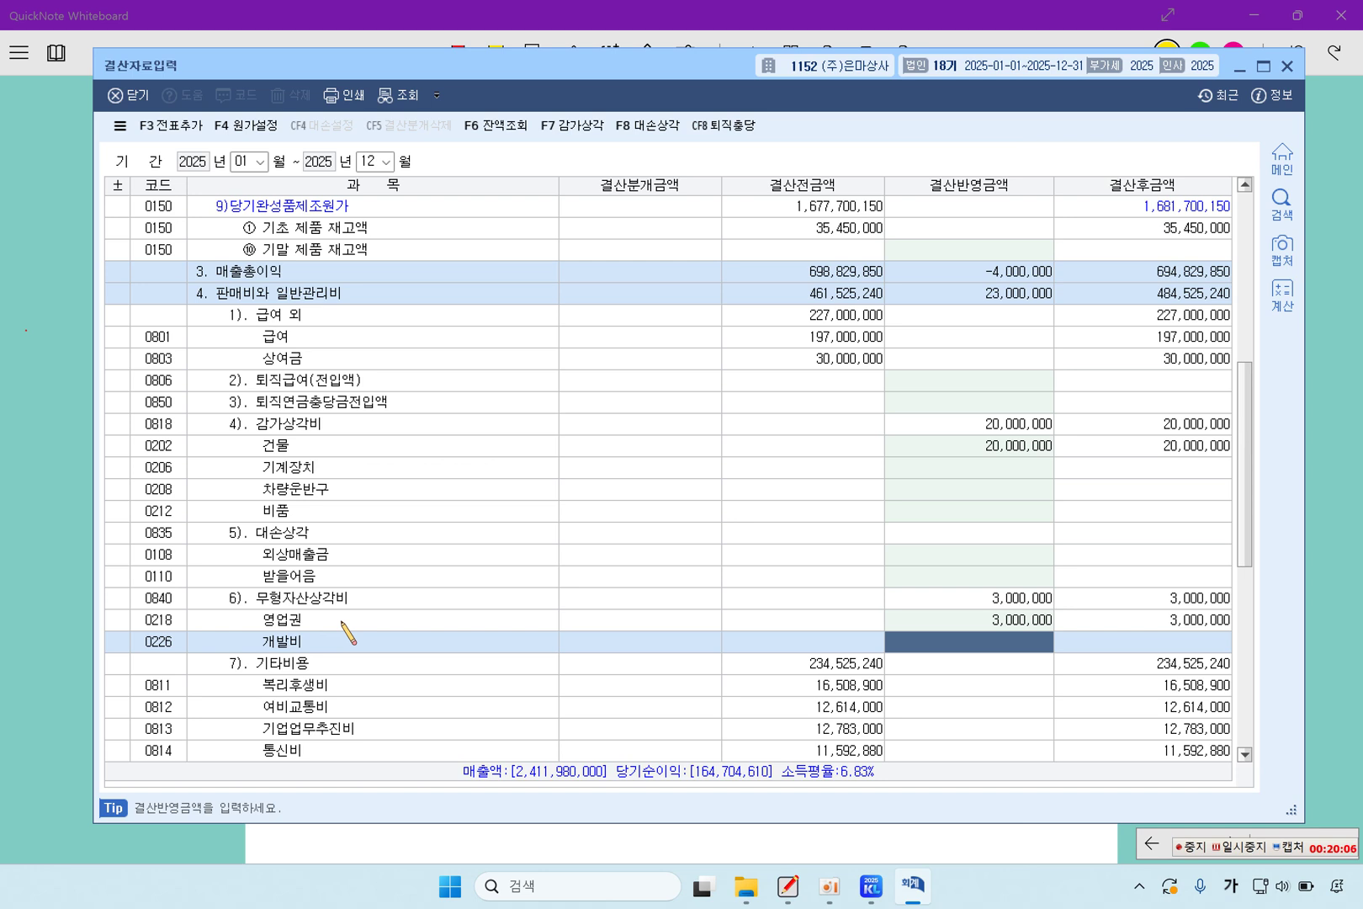
pyautogui.click(957, 443)
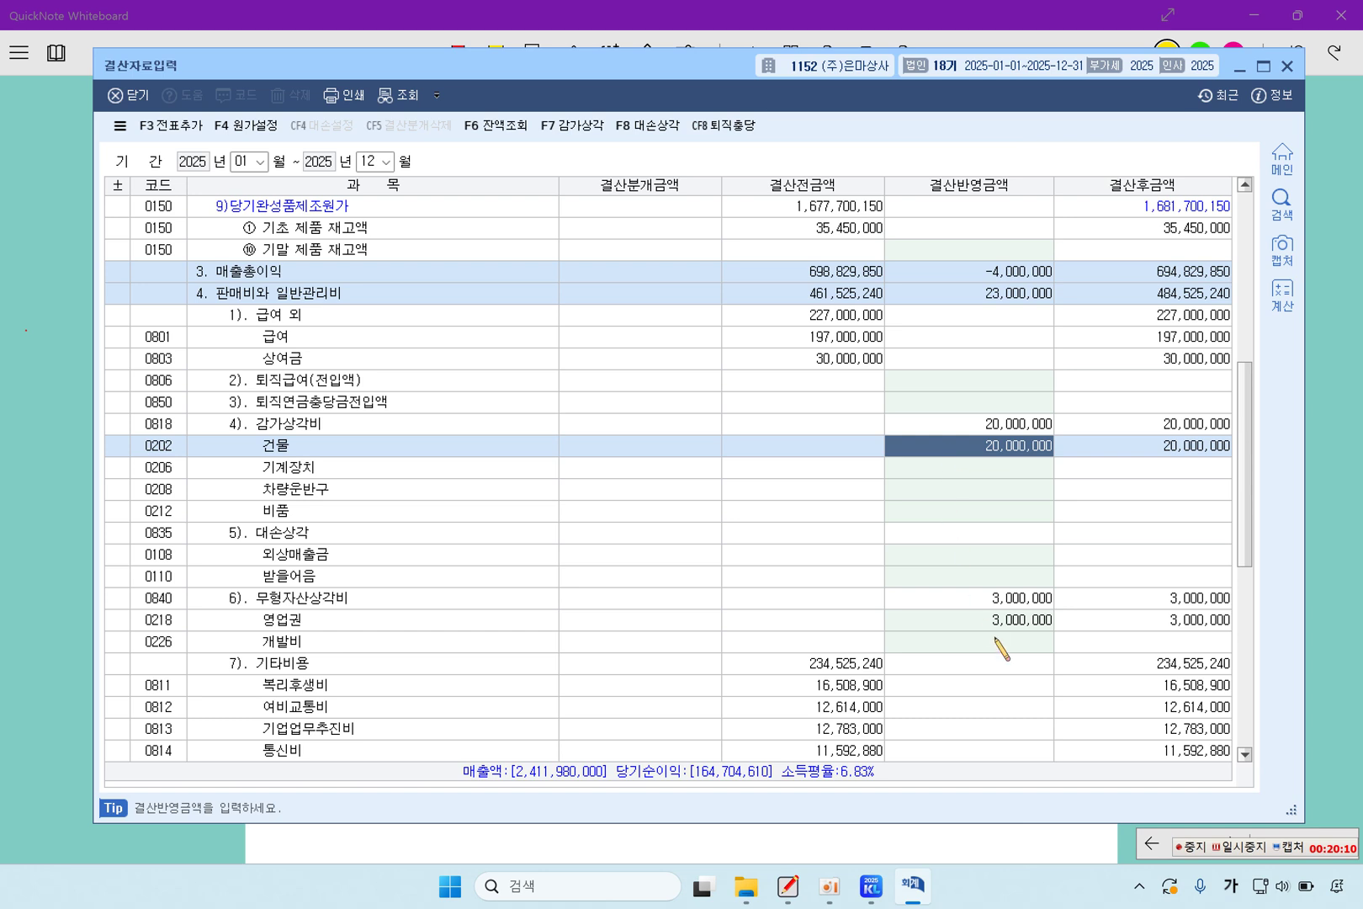
pyautogui.click(972, 620)
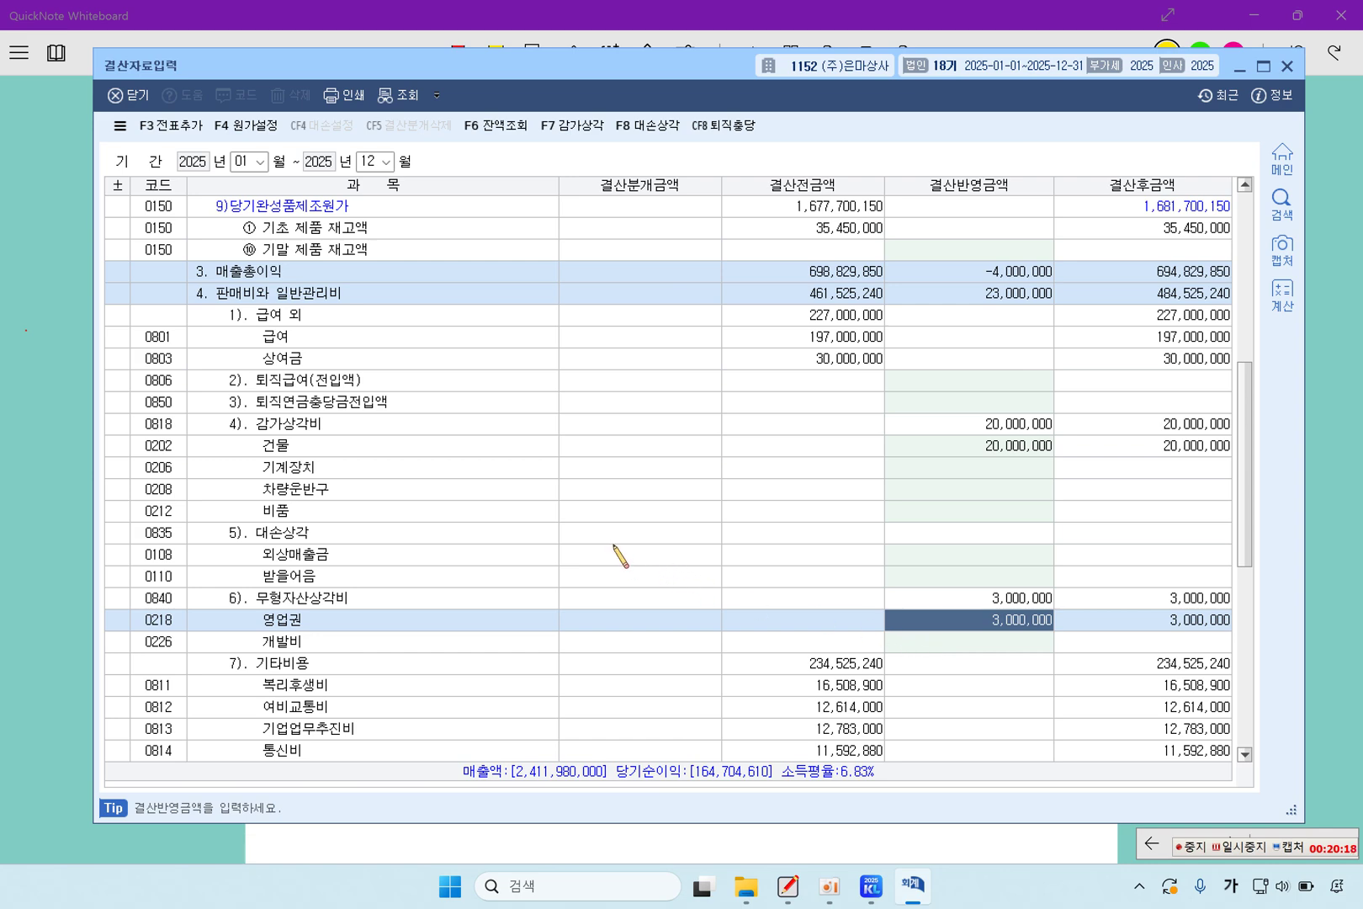
# Step: Enter 4,700,000 as the 결산반영금액 of 기말 원재료 재고액 in the 원재료비 section
pyautogui.scroll(5, 622, 549)
pyautogui.scroll(2, 623, 548)
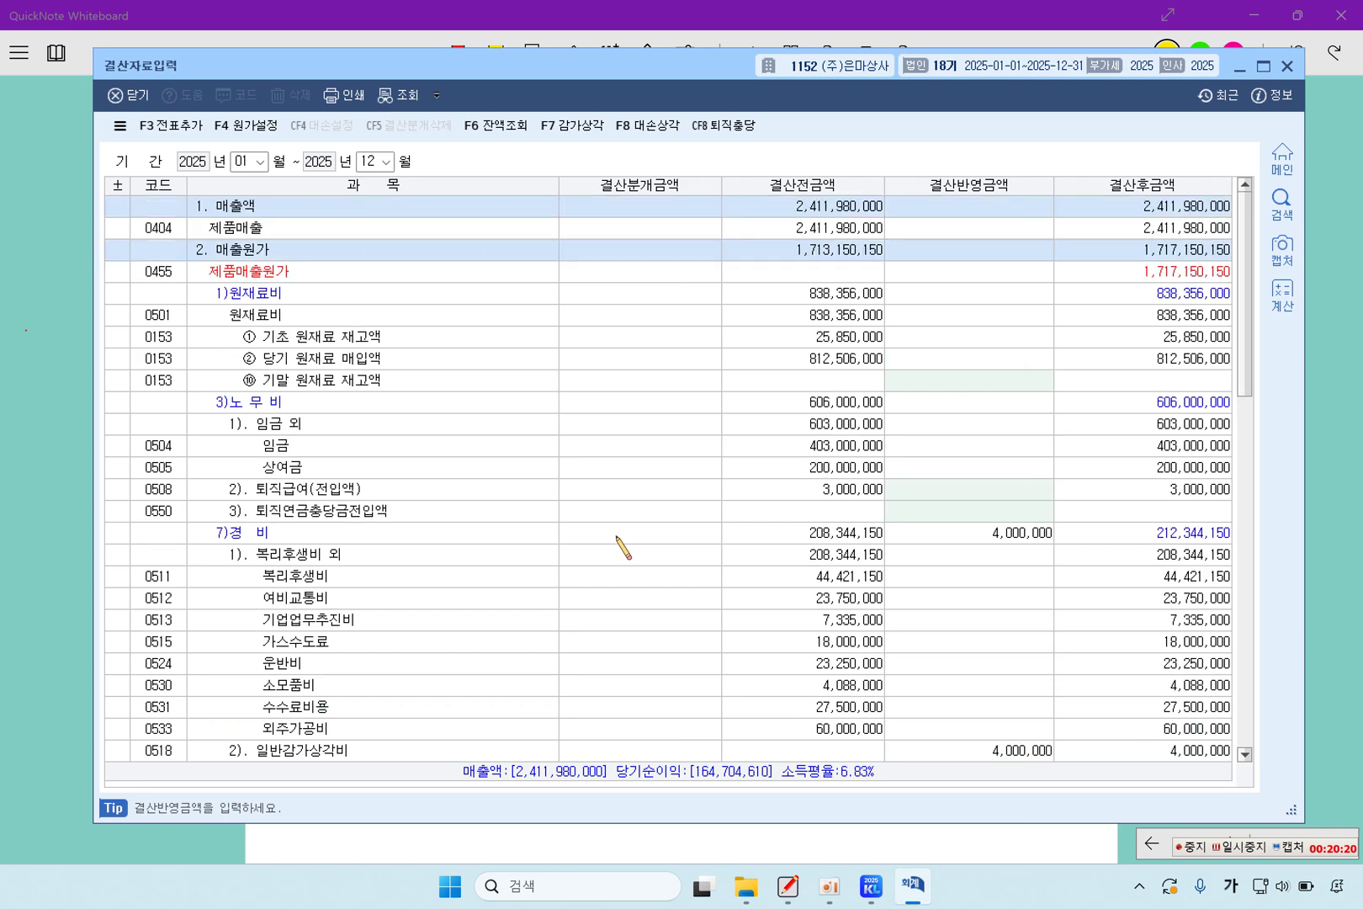
pyautogui.click(359, 360)
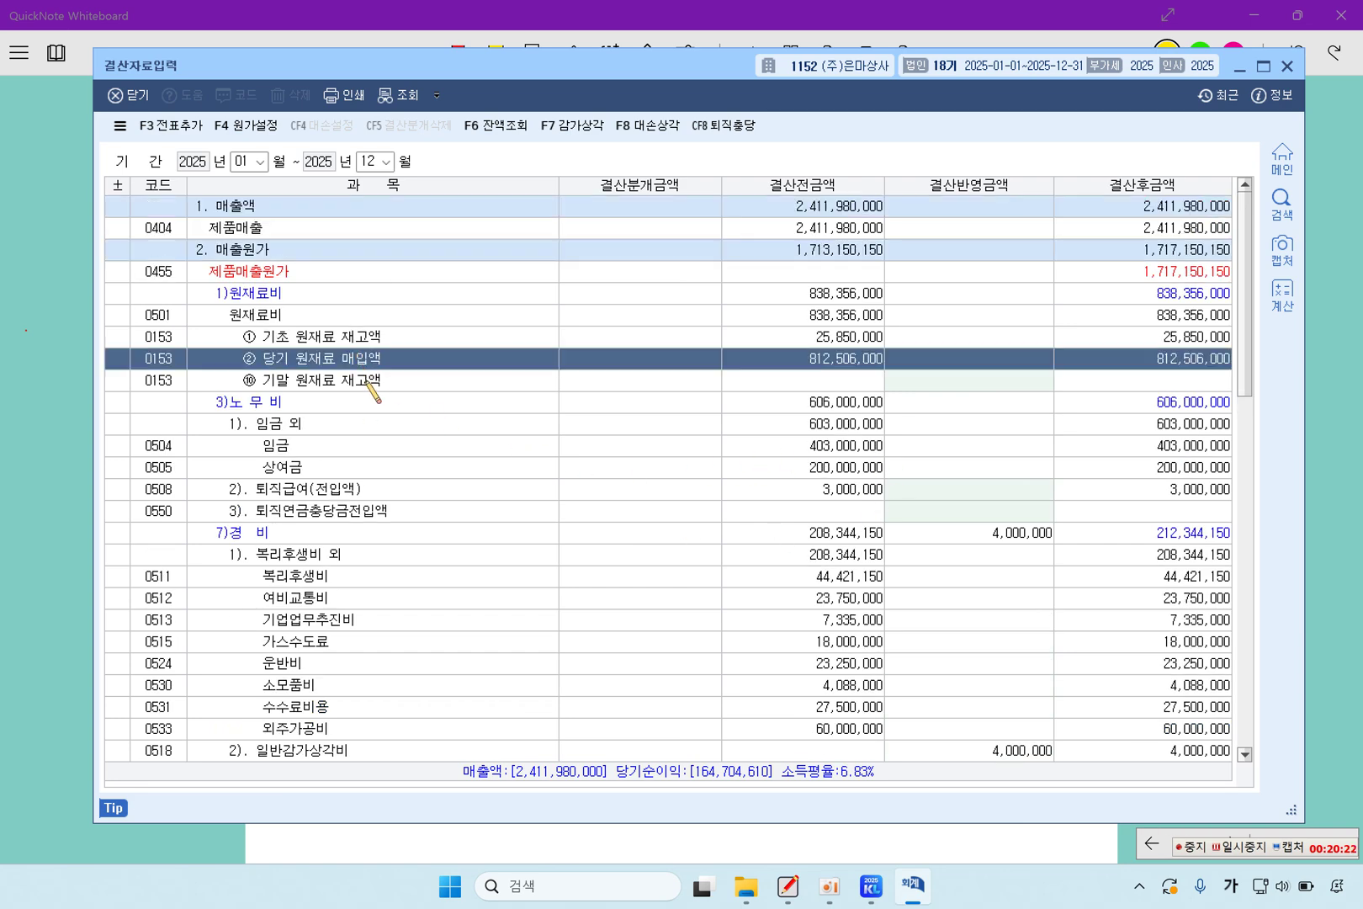
pyautogui.click(370, 388)
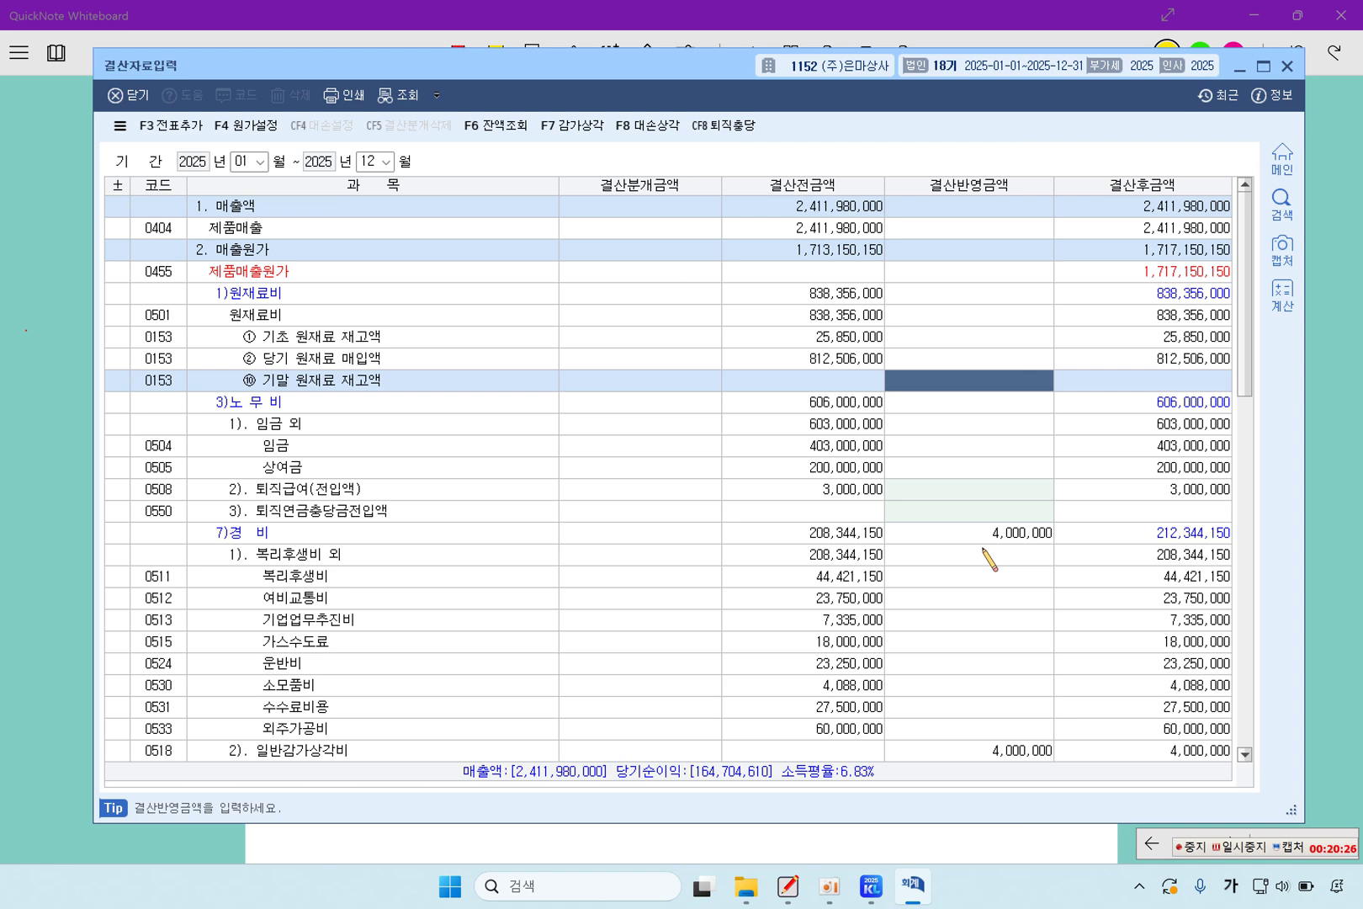
pyautogui.write('4')
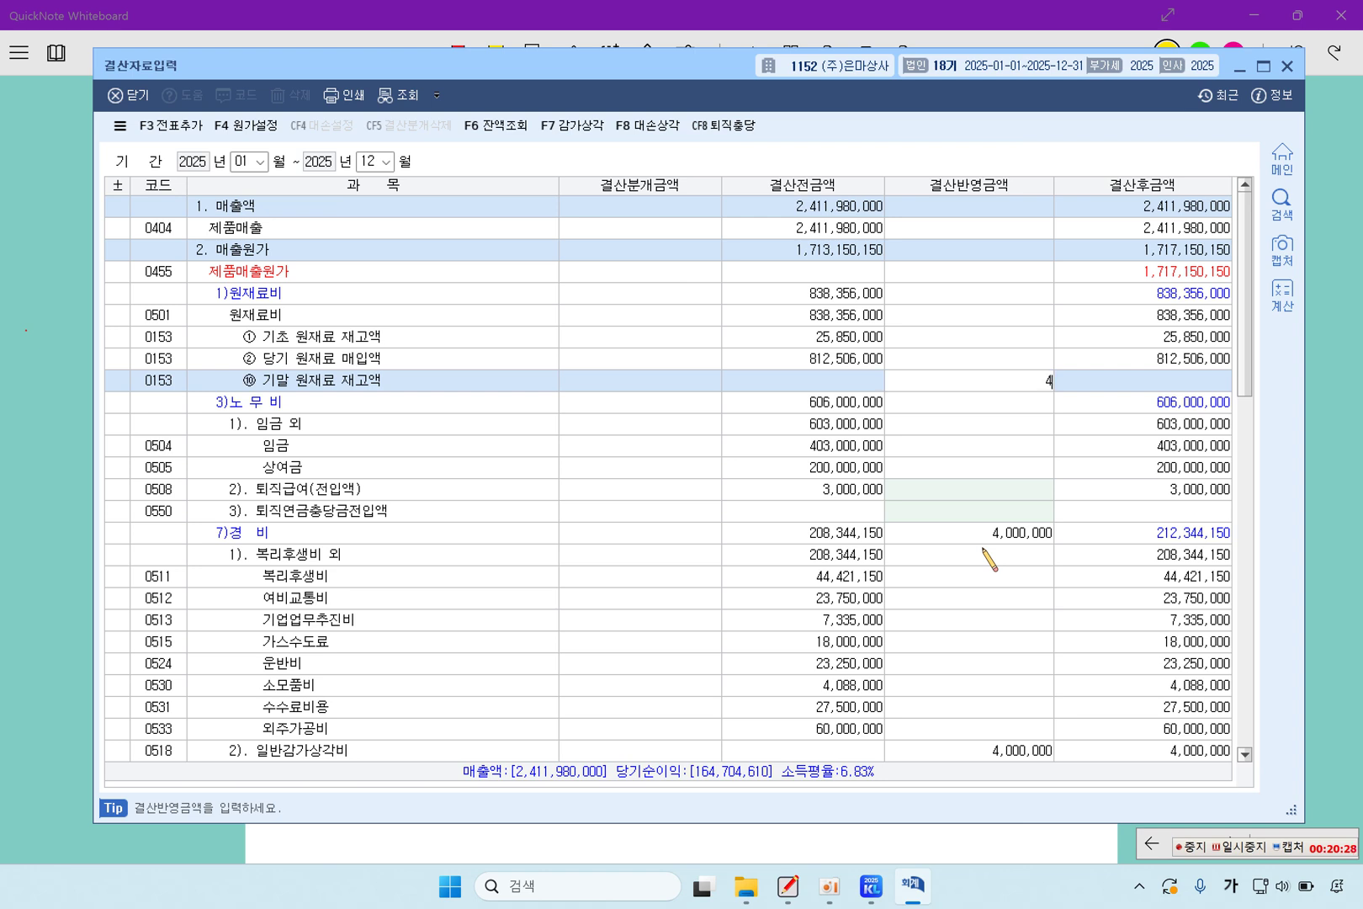
pyautogui.write(',700,000')
pyautogui.press('Return')
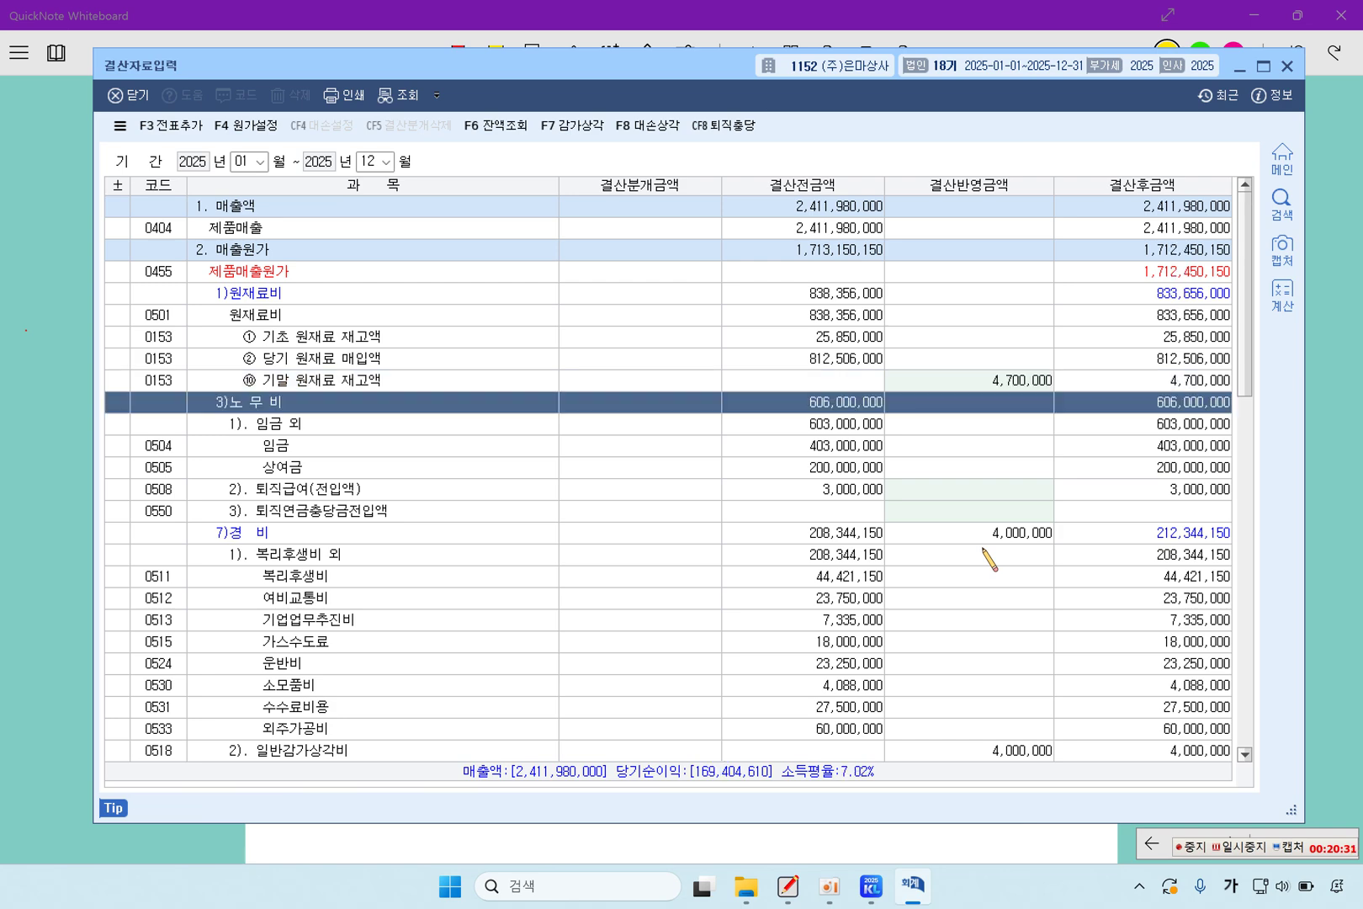
# Step: Check item [5] in QuickNote Whiteboard, return to KcLep and enter 800,000 as the 결산반영금액 of 기말 재공품 재고액
pyautogui.click(71, 515)
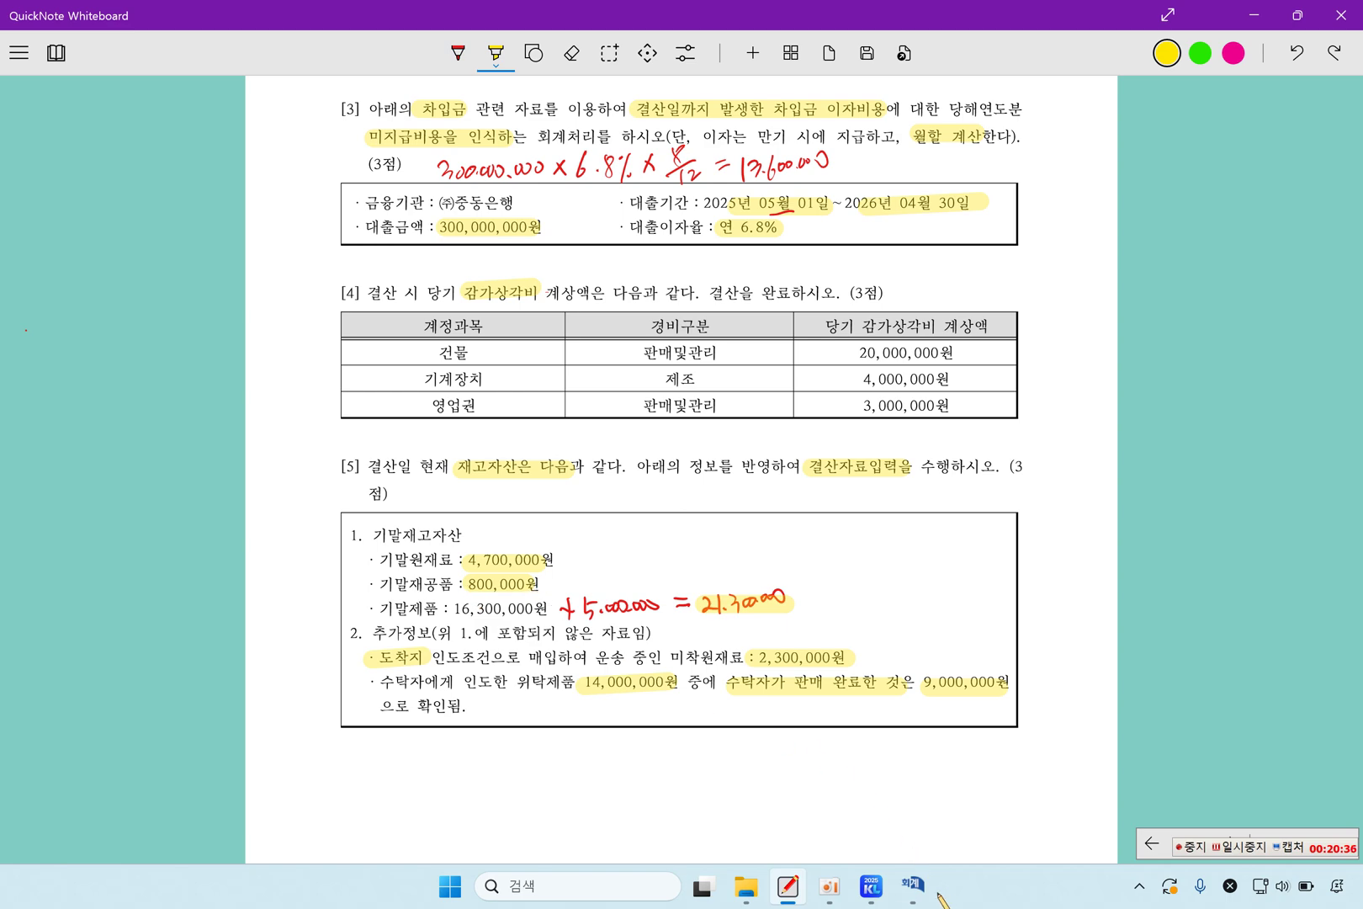
pyautogui.click(913, 885)
pyautogui.click(960, 474)
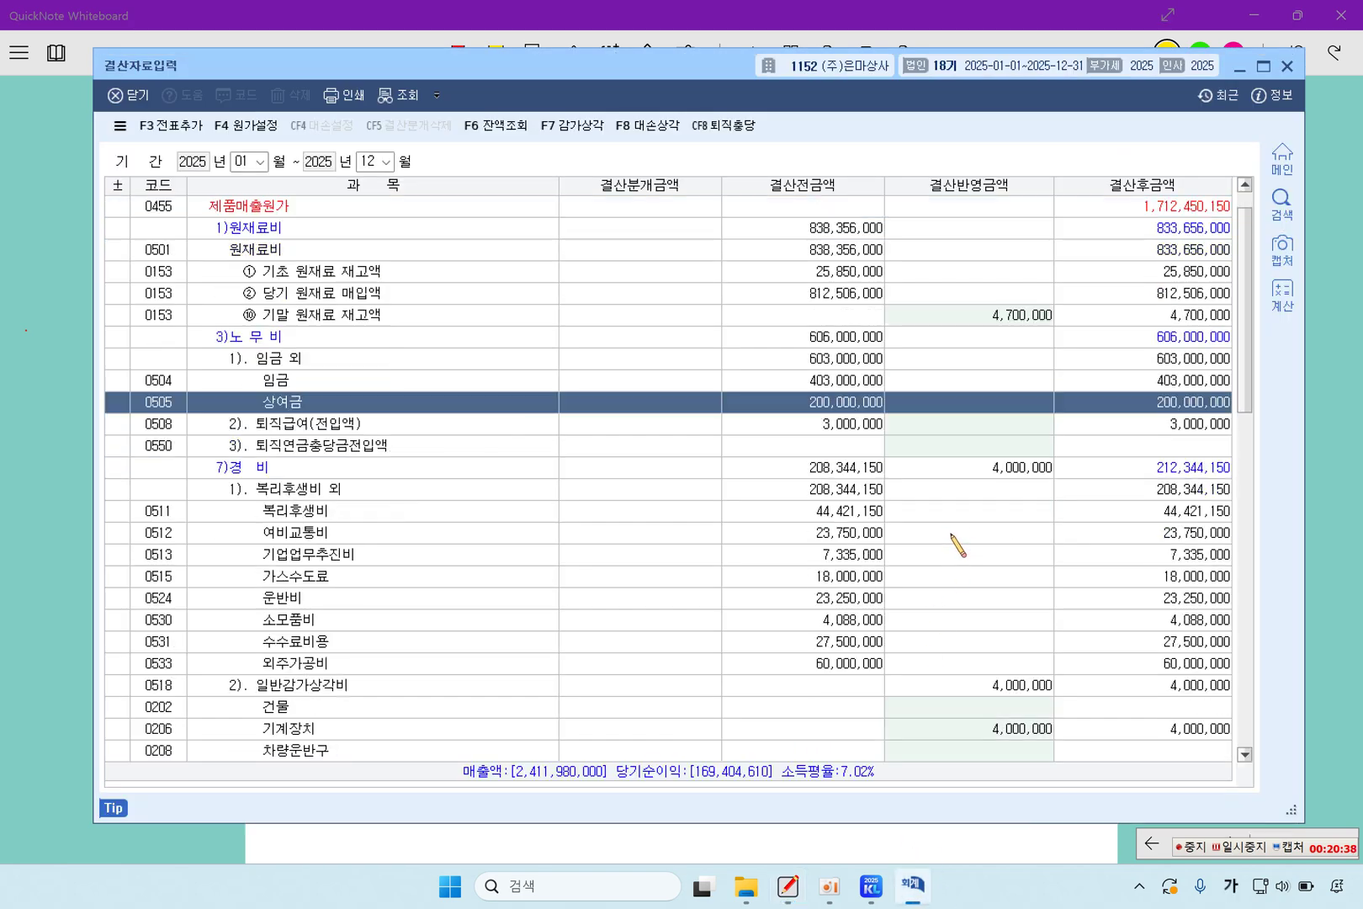
pyautogui.scroll(-3, 960, 545)
pyautogui.scroll(-1, 472, 669)
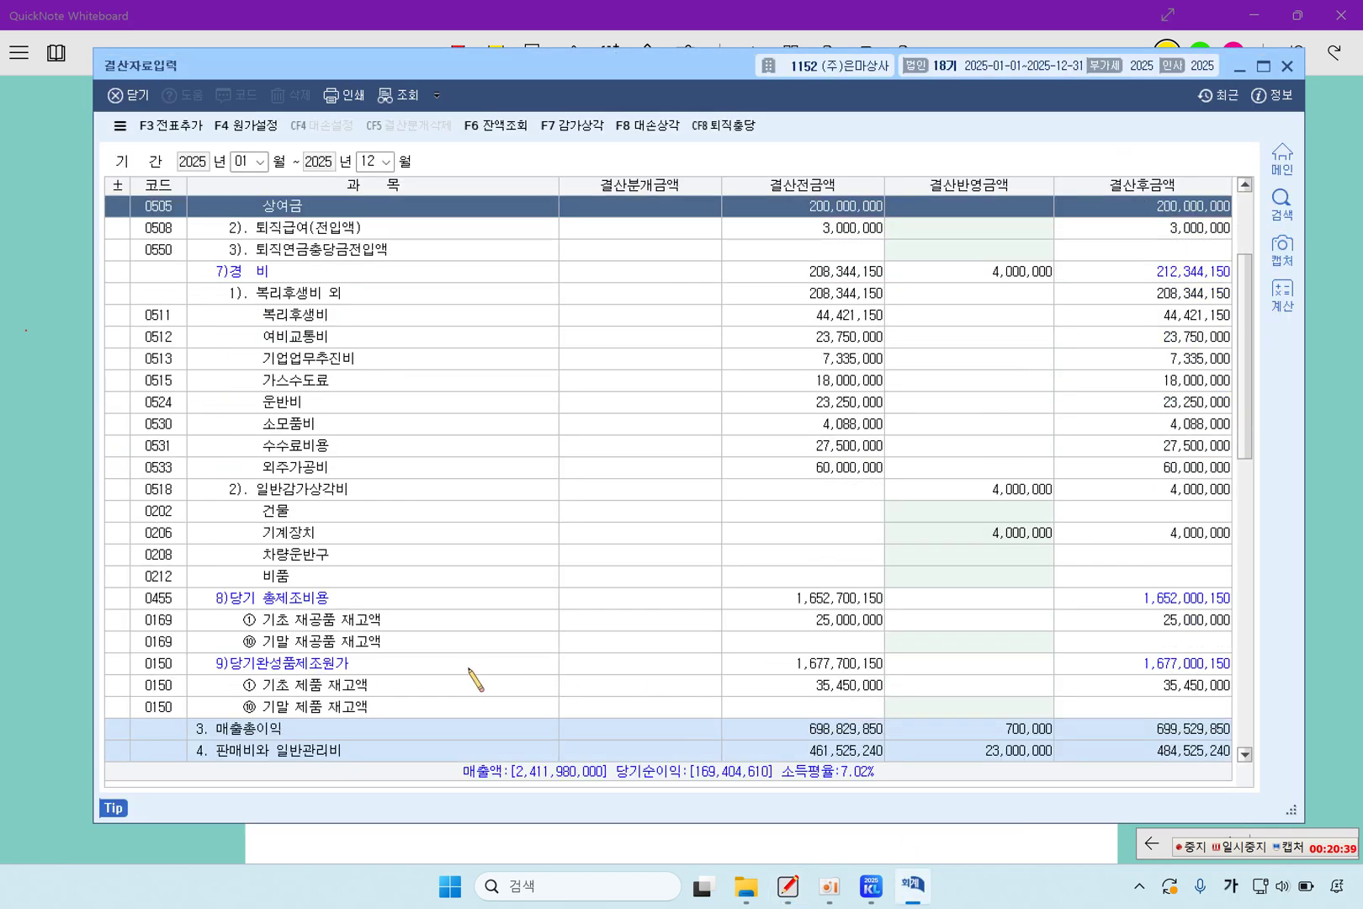
pyautogui.click(395, 601)
pyautogui.click(424, 623)
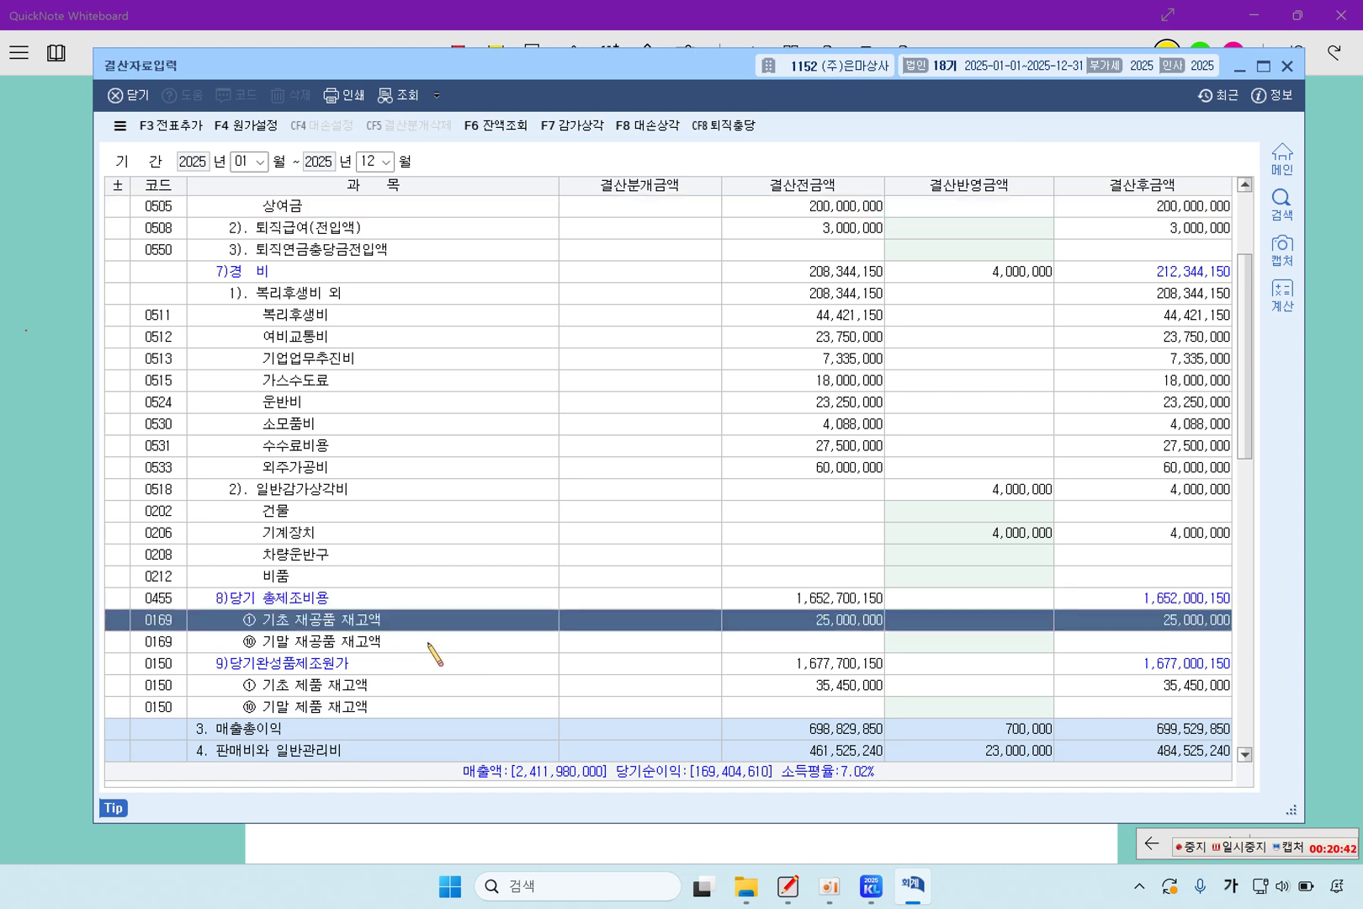
pyautogui.click(435, 641)
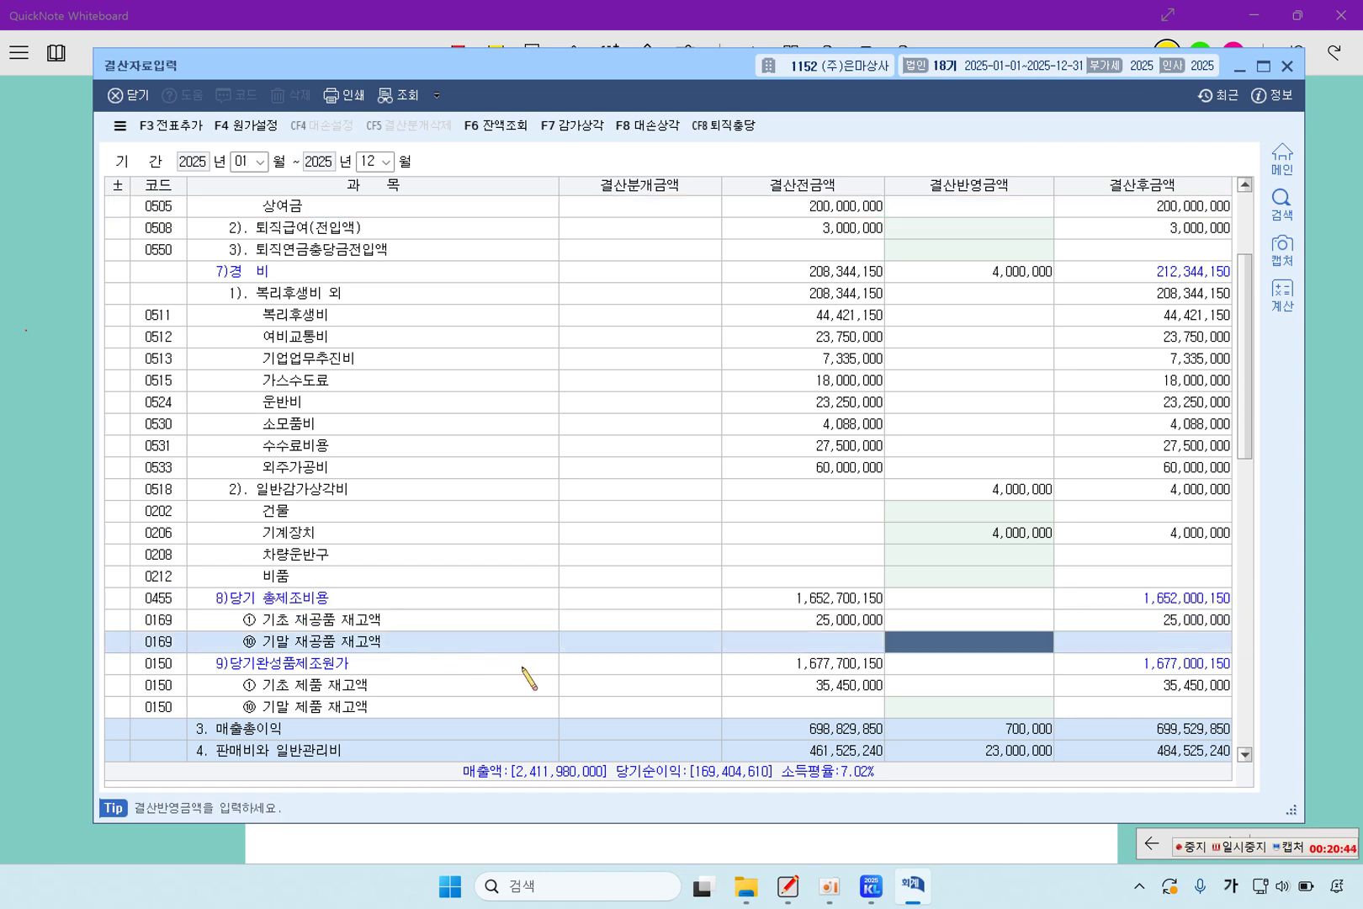
pyautogui.write('800,000')
pyautogui.press('Return')
pyautogui.click(523, 666)
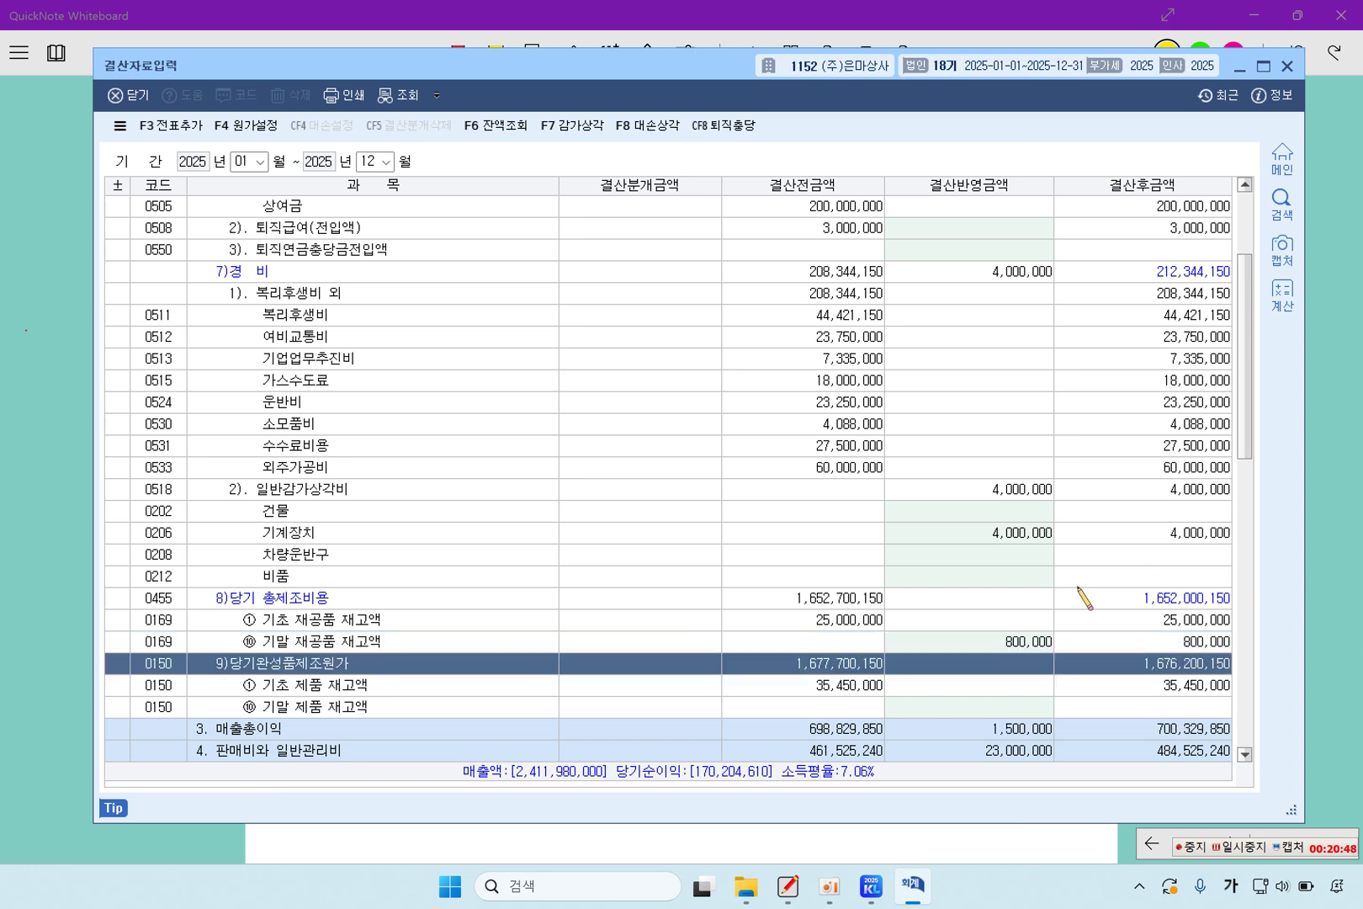
pyautogui.click(993, 643)
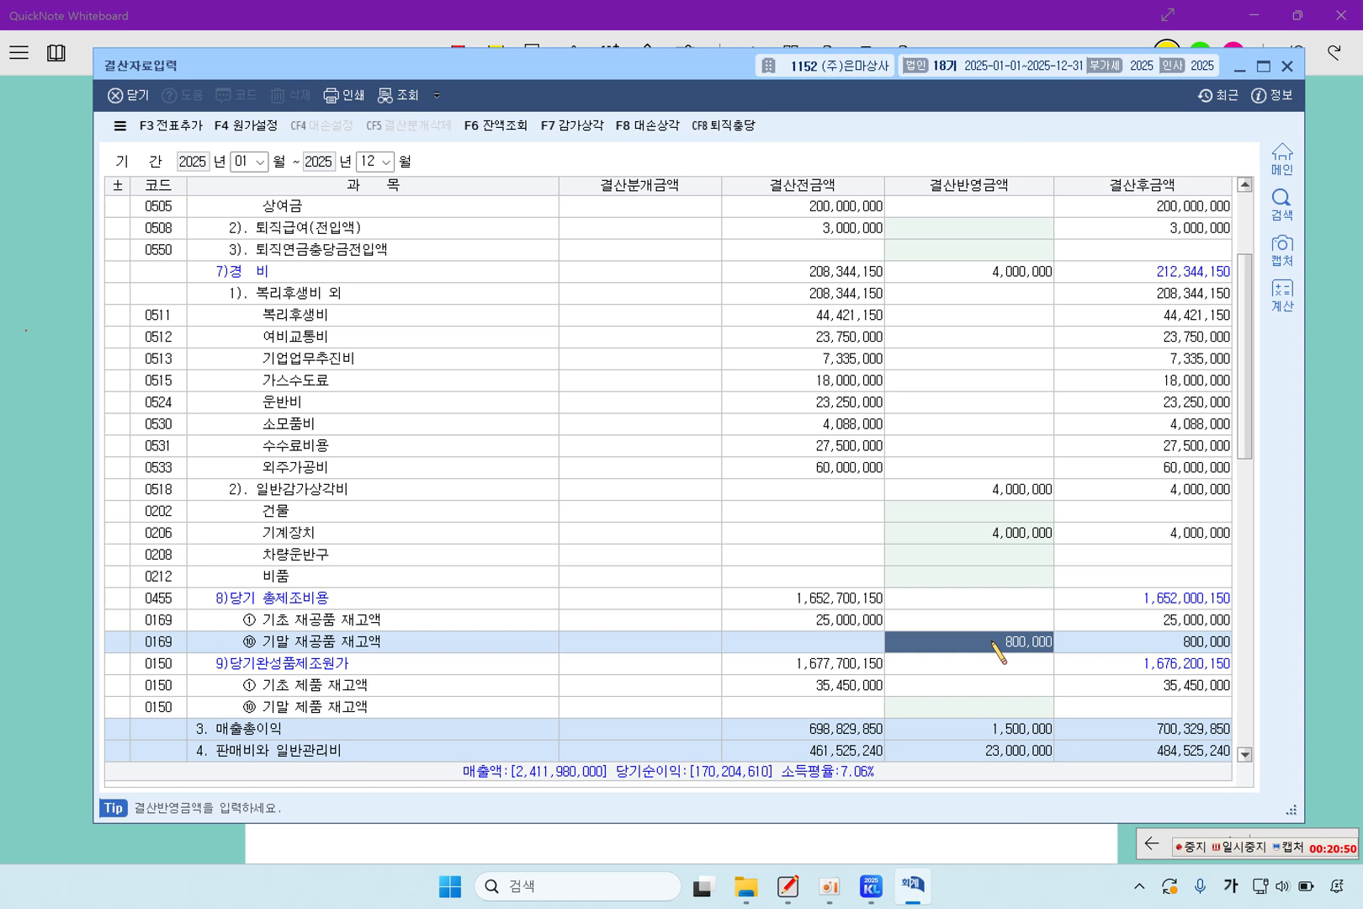
# Step: Select the 결산반영금액 of 기말 제품 재고액, and in QuickNote Whiteboard highlight 16,300,000, the handwritten 5,000,000 and 수탁자가 in item [5]
pyautogui.click(1008, 709)
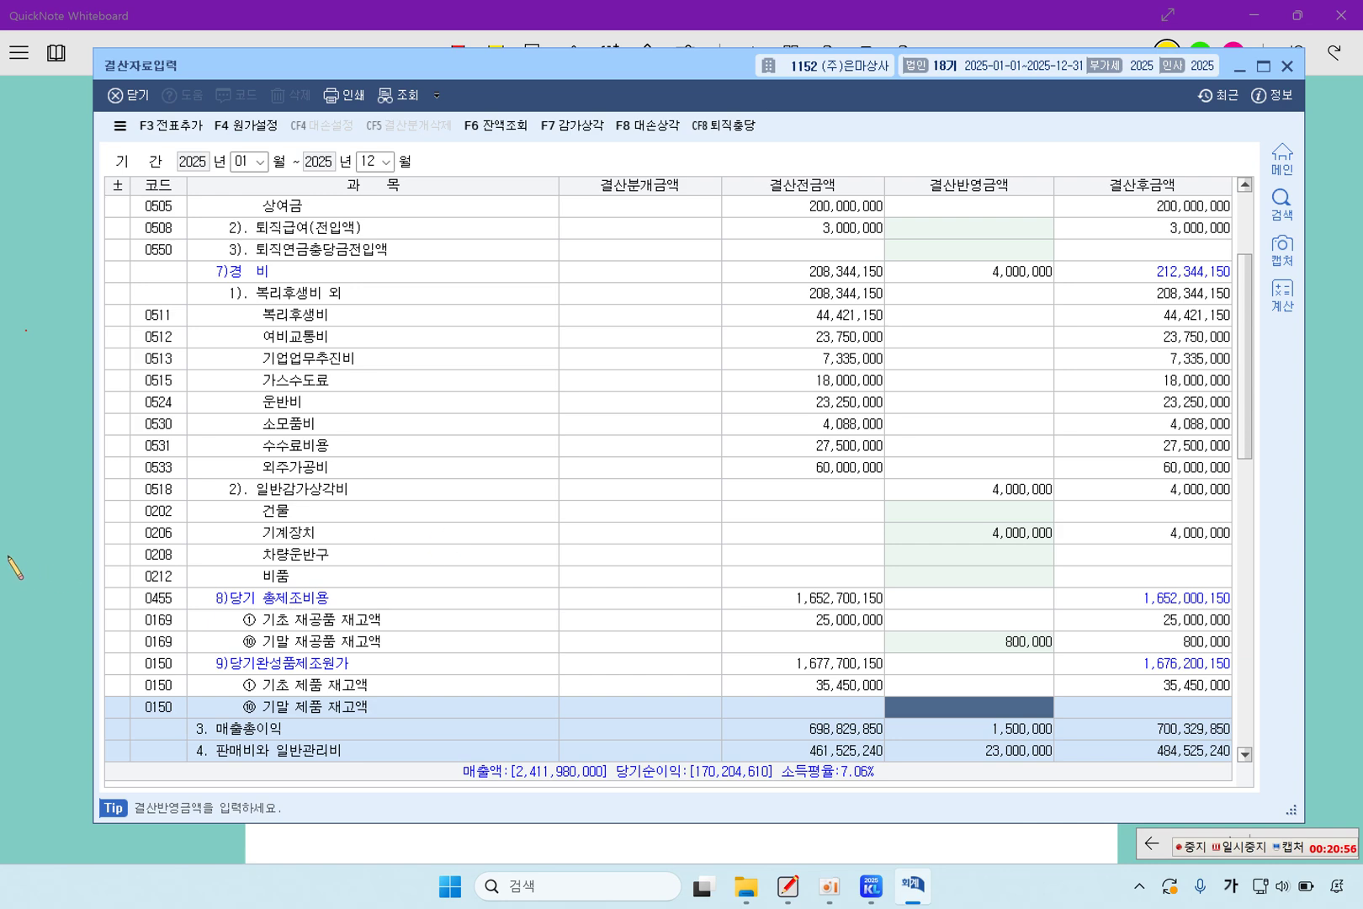
pyautogui.click(48, 567)
pyautogui.moveTo(452, 608); pyautogui.dragTo(530, 608)
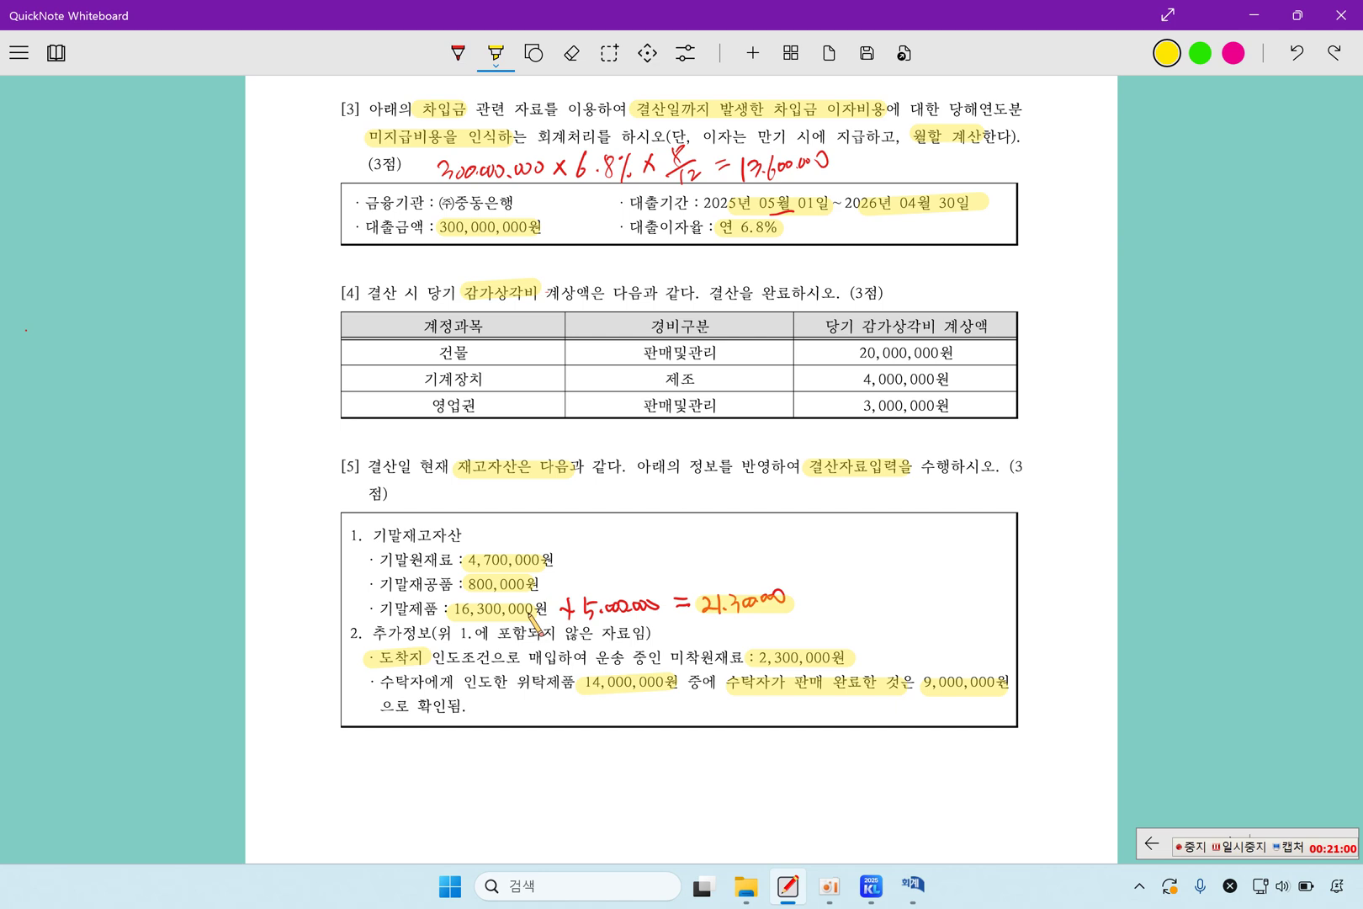
pyautogui.moveTo(729, 694); pyautogui.dragTo(771, 697)
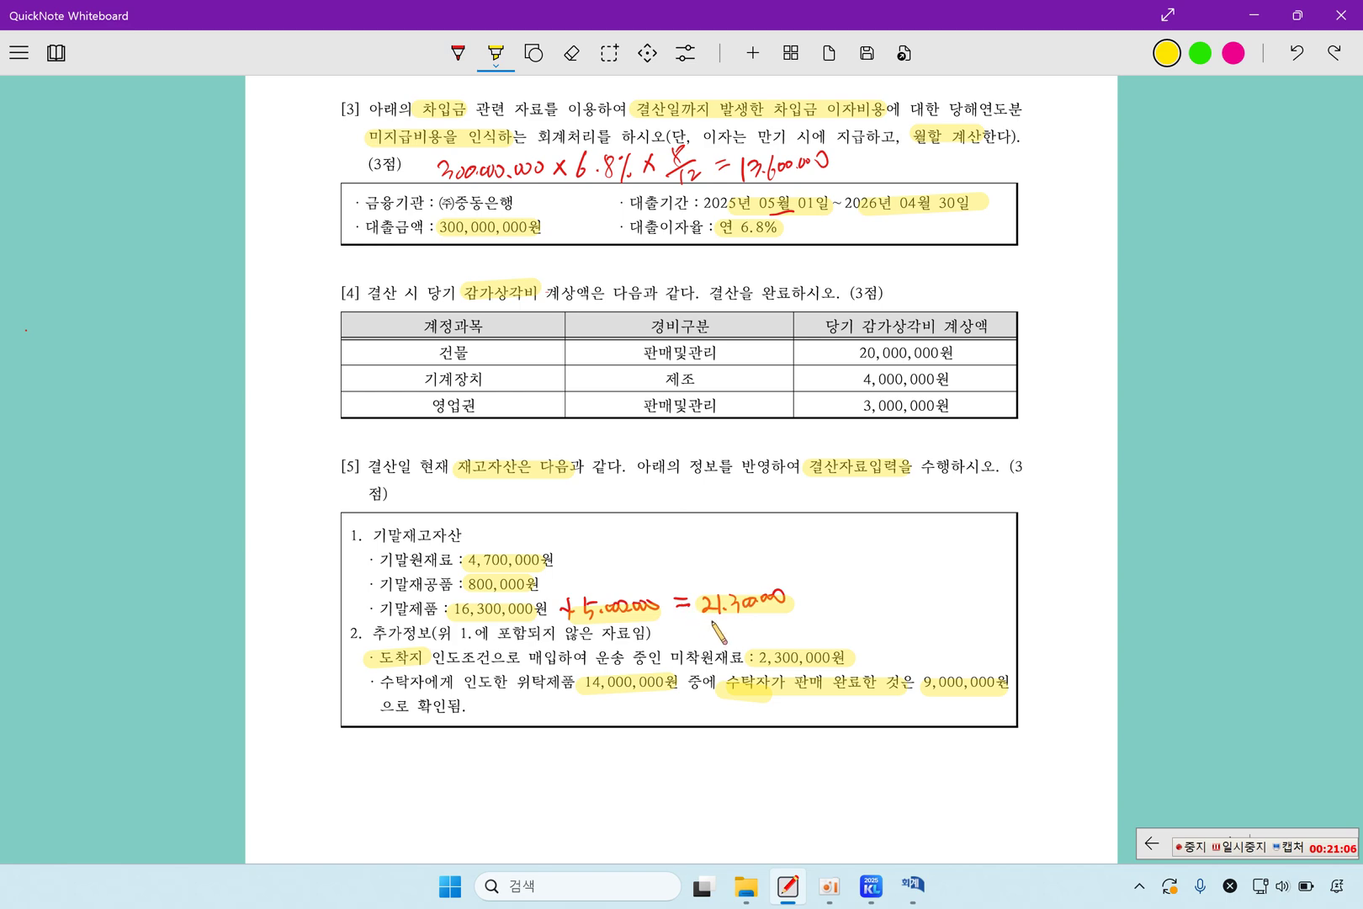
# Step: Switch back to KcLep and enter 21,300,000 as the 결산반영금액 of 기말 제품 재고액
pyautogui.click(912, 883)
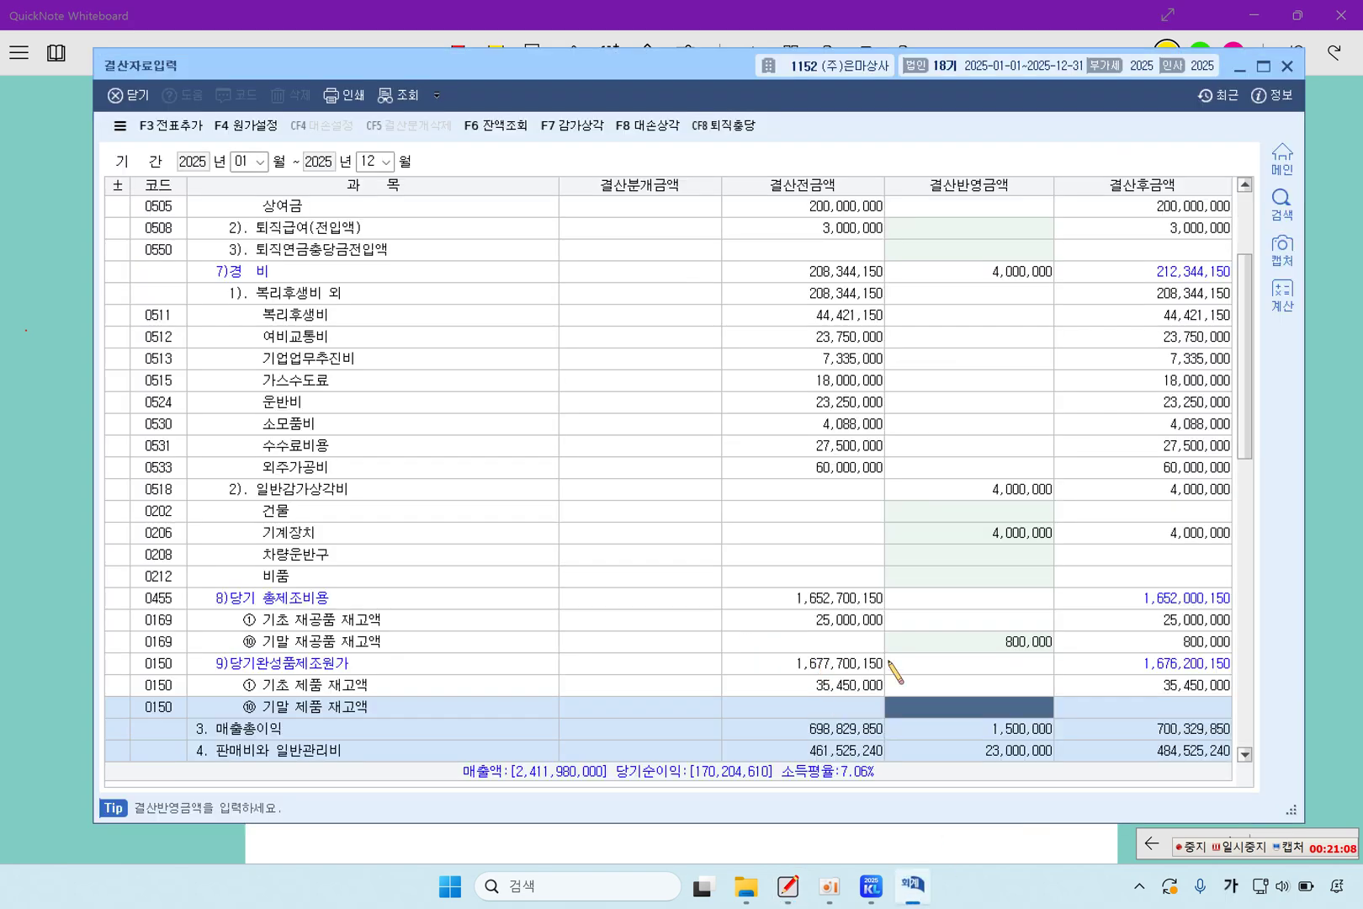
pyautogui.write('21,300,0')
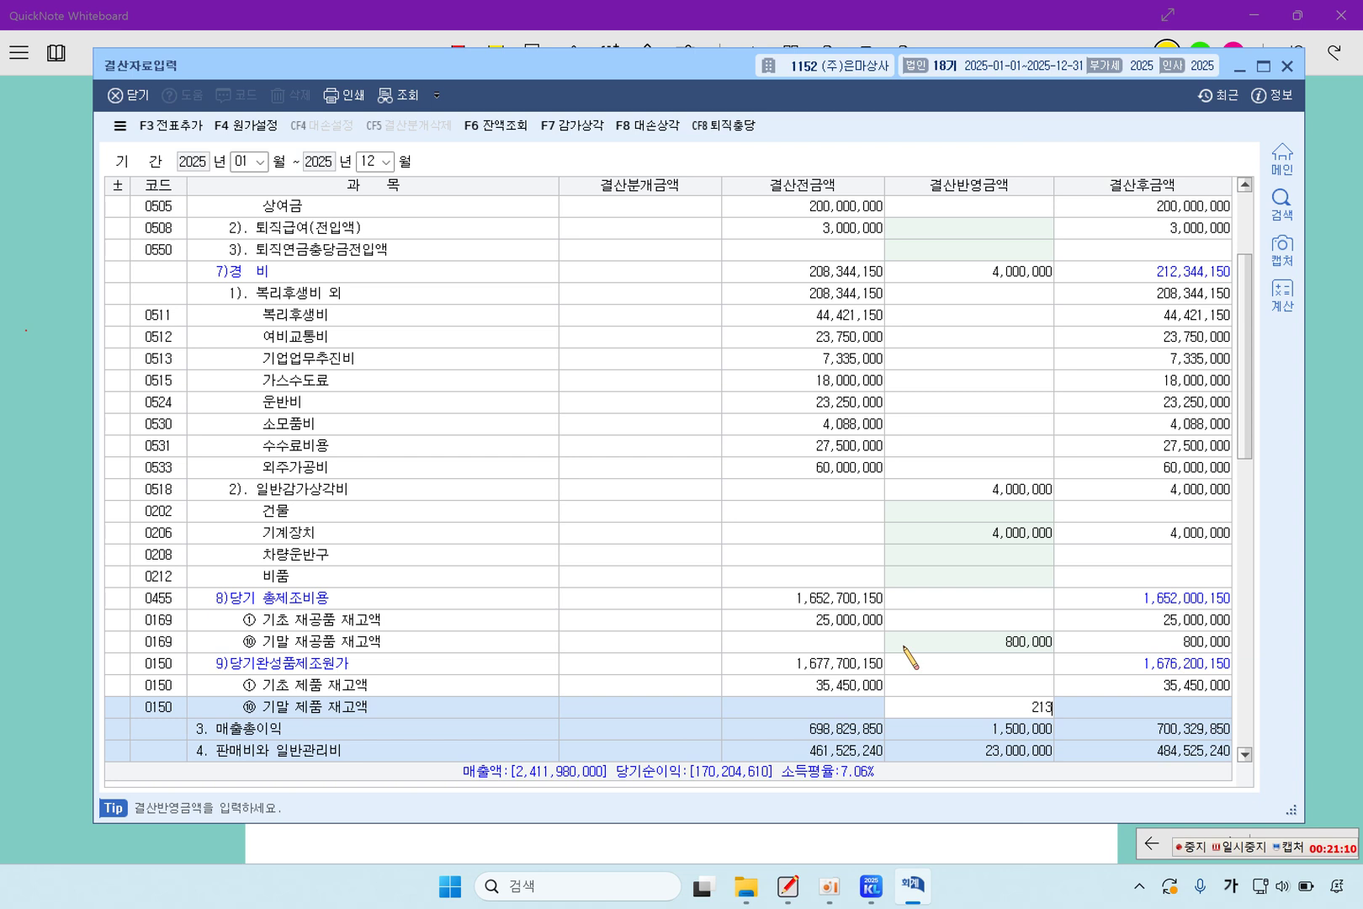
pyautogui.write('00')
pyautogui.press('Return')
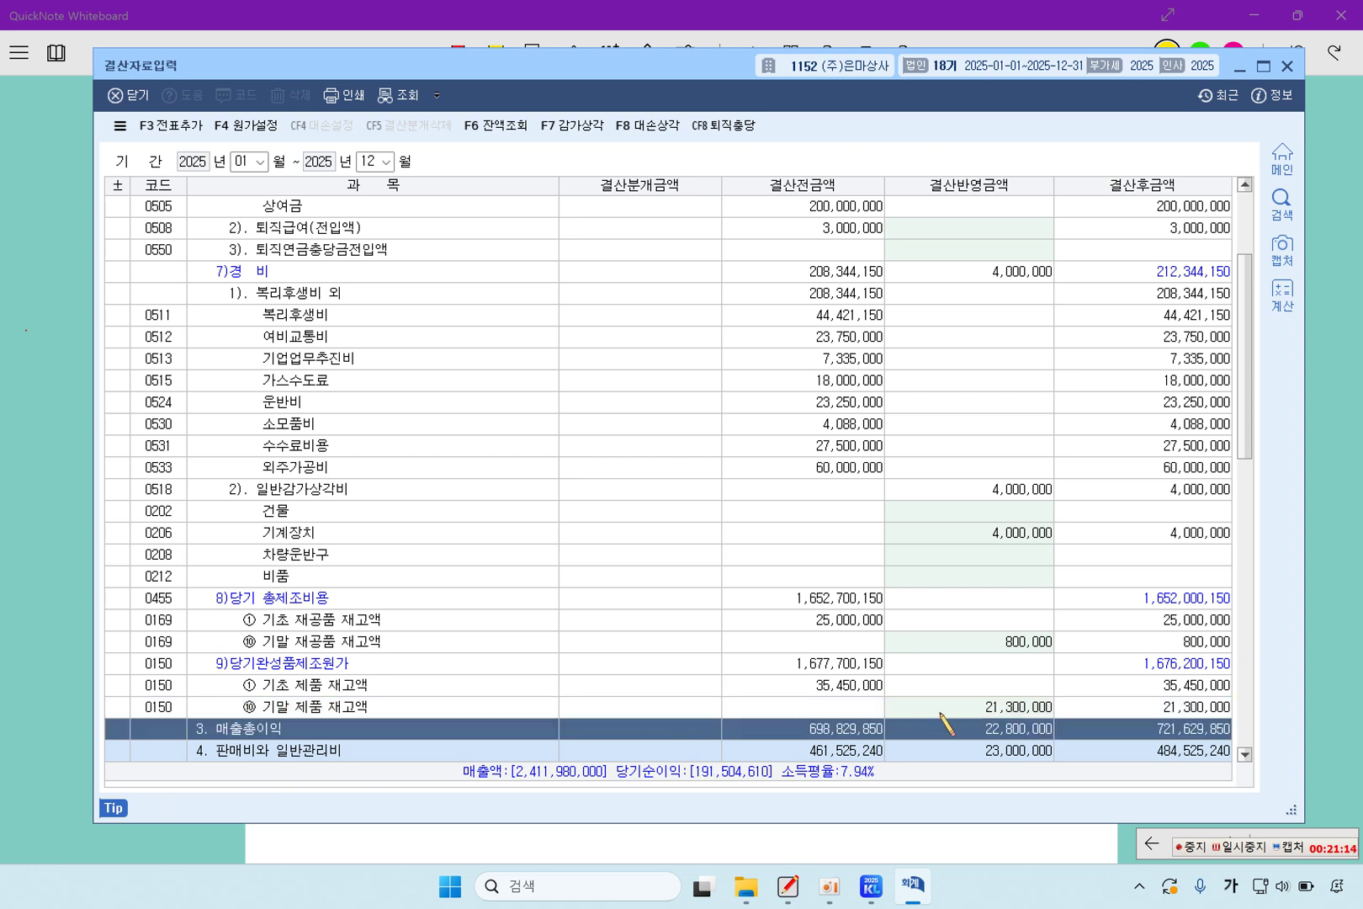
pyautogui.click(974, 711)
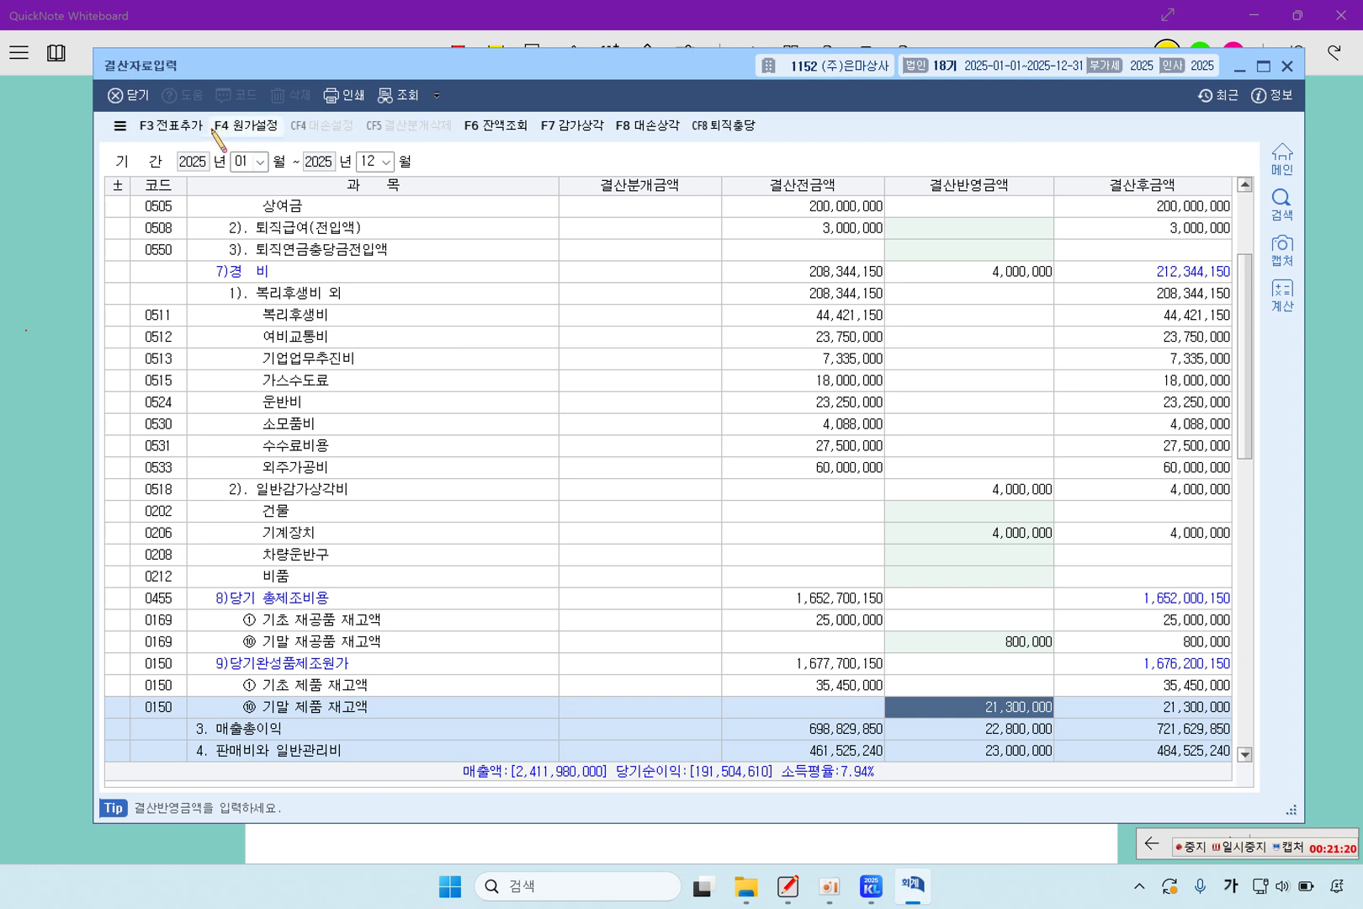
# Step: Add the closing entries to the general vouchers with 전표추가 and review the depreciation and inventory adjustments
pyautogui.click(181, 126)
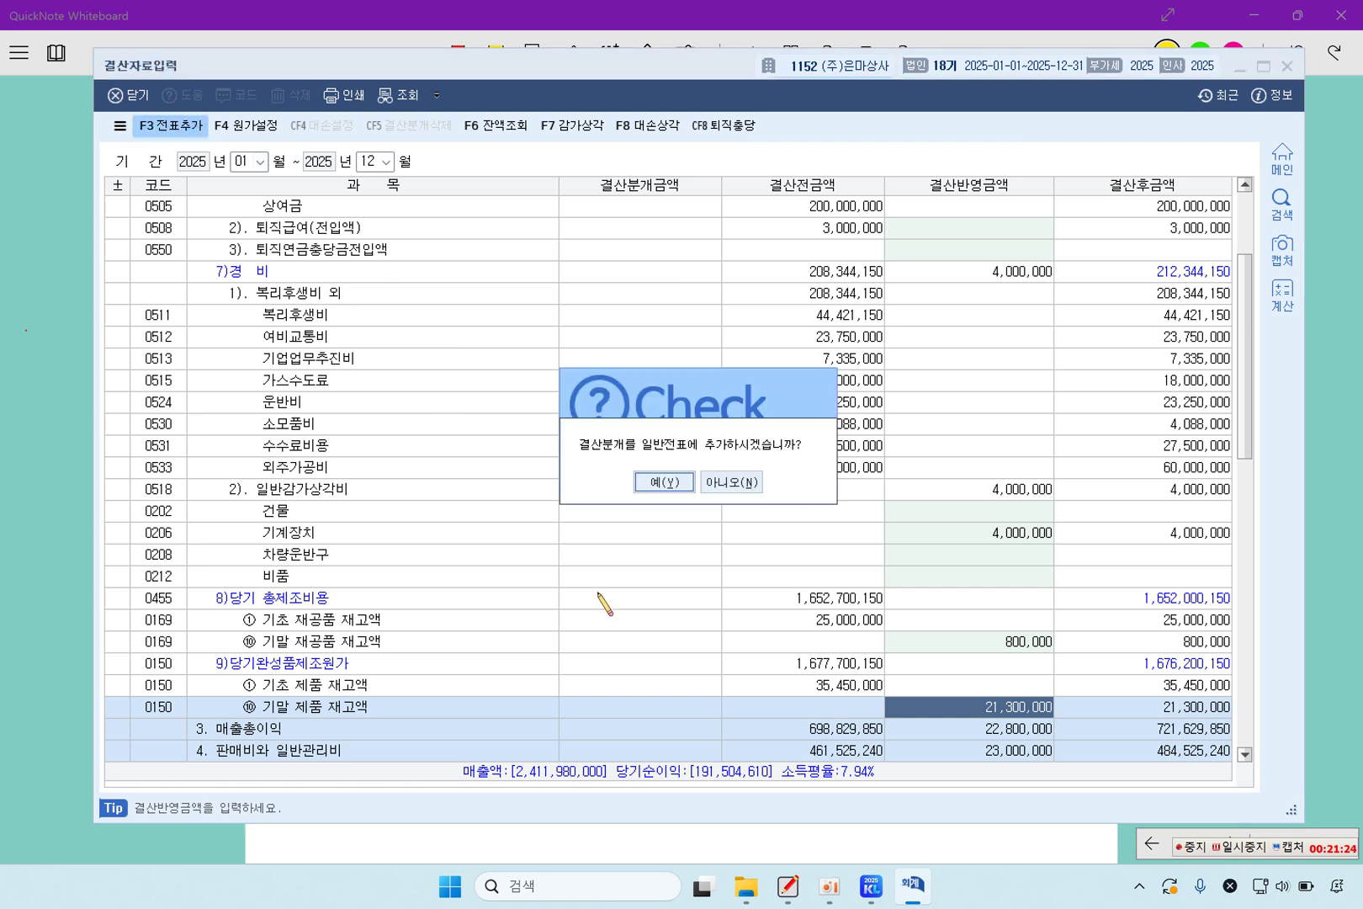
pyautogui.click(663, 482)
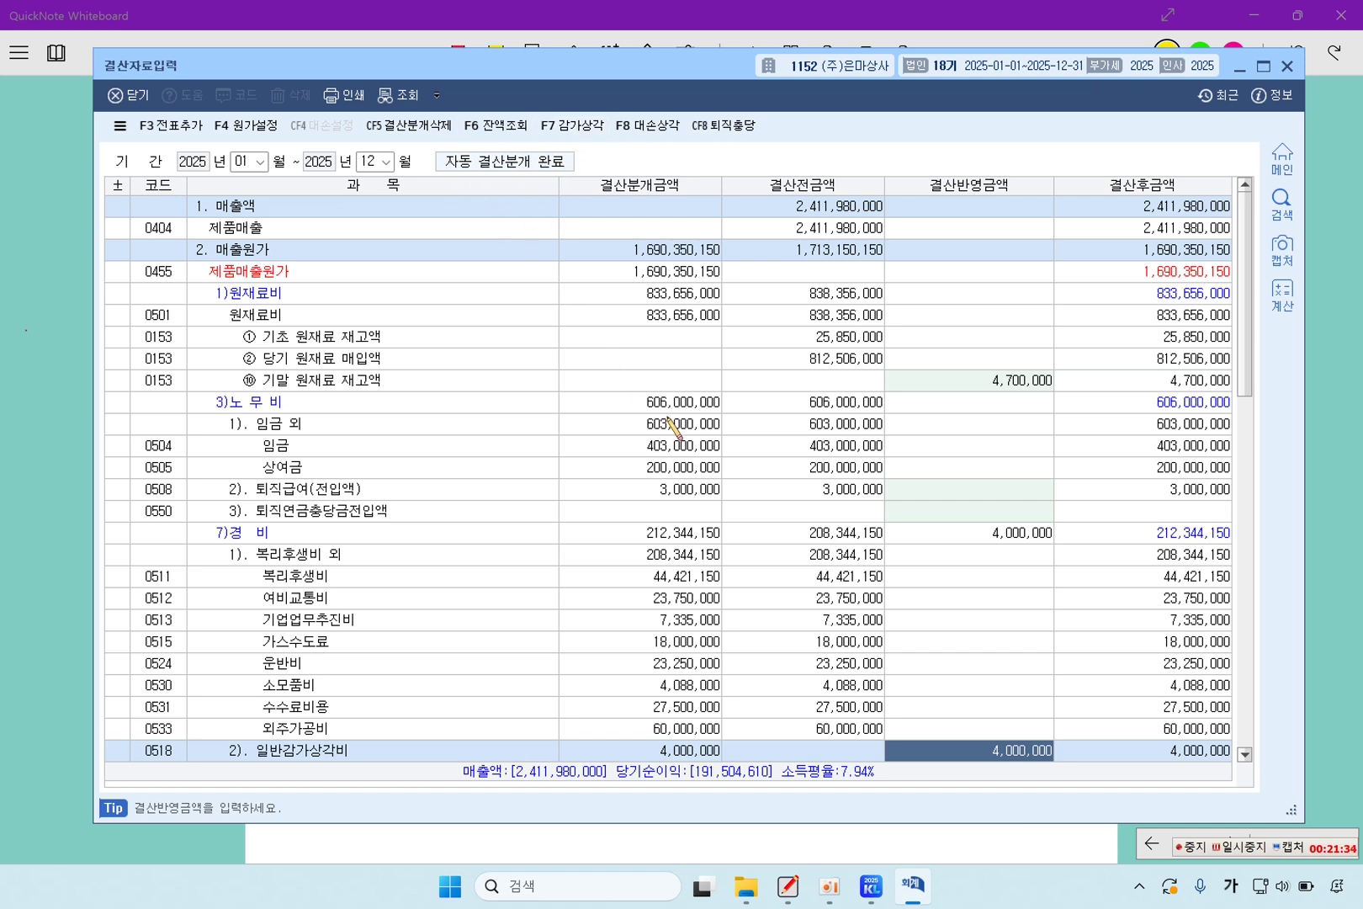
pyautogui.scroll(-20, 1081, 614)
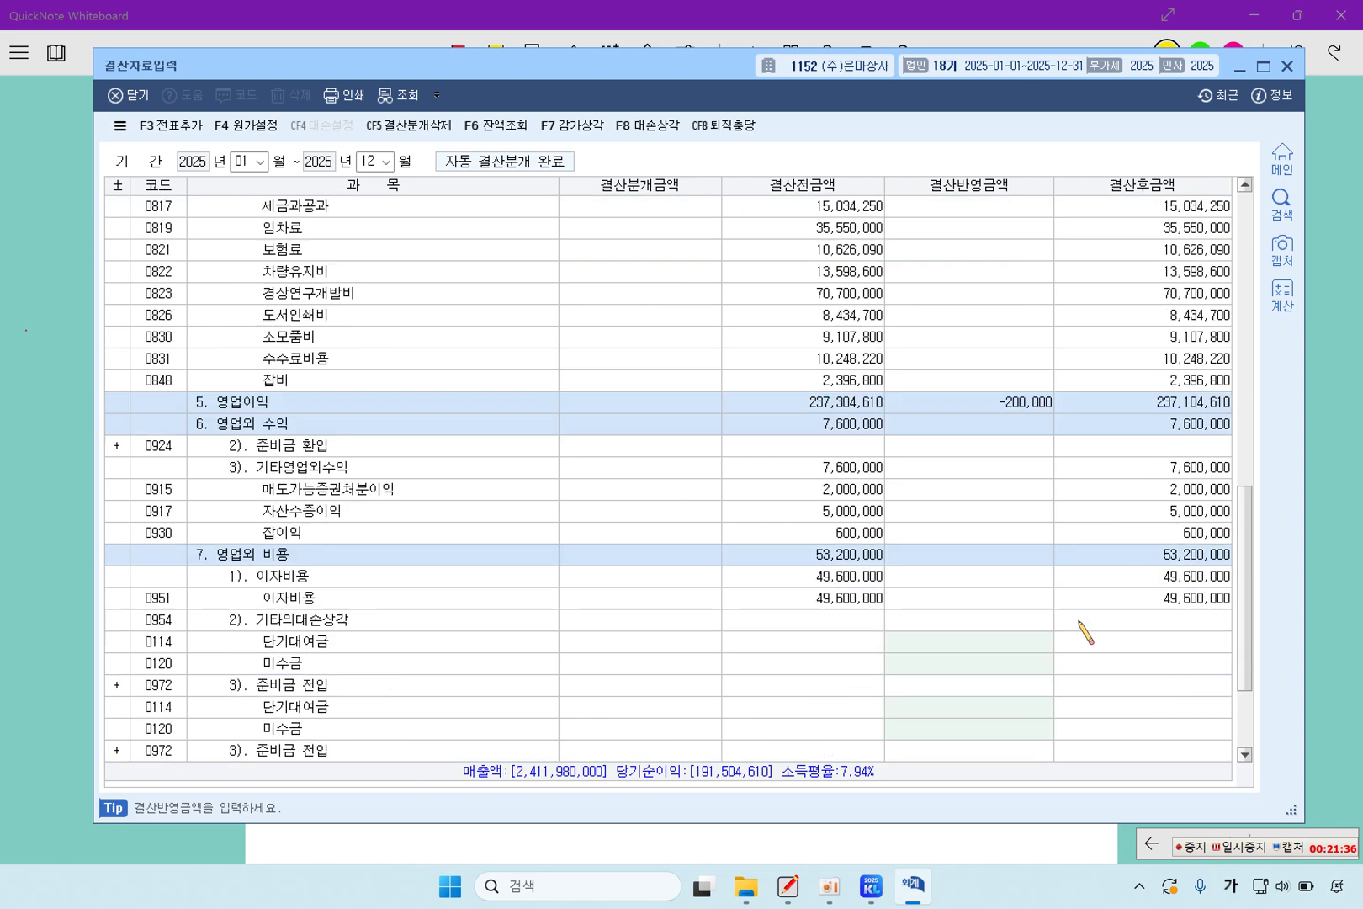
pyautogui.scroll(15, 1078, 606)
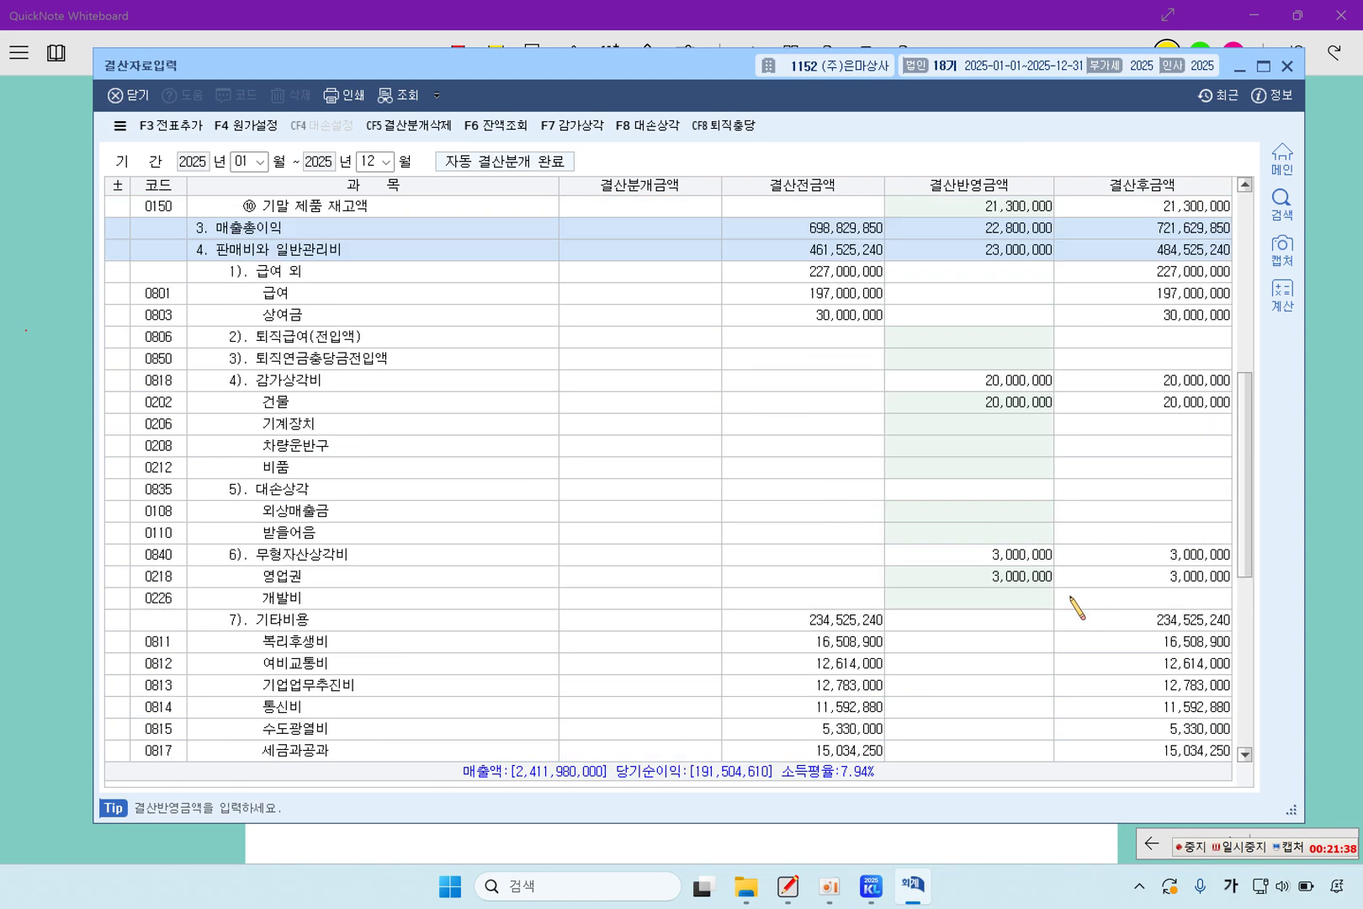
pyautogui.click(936, 402)
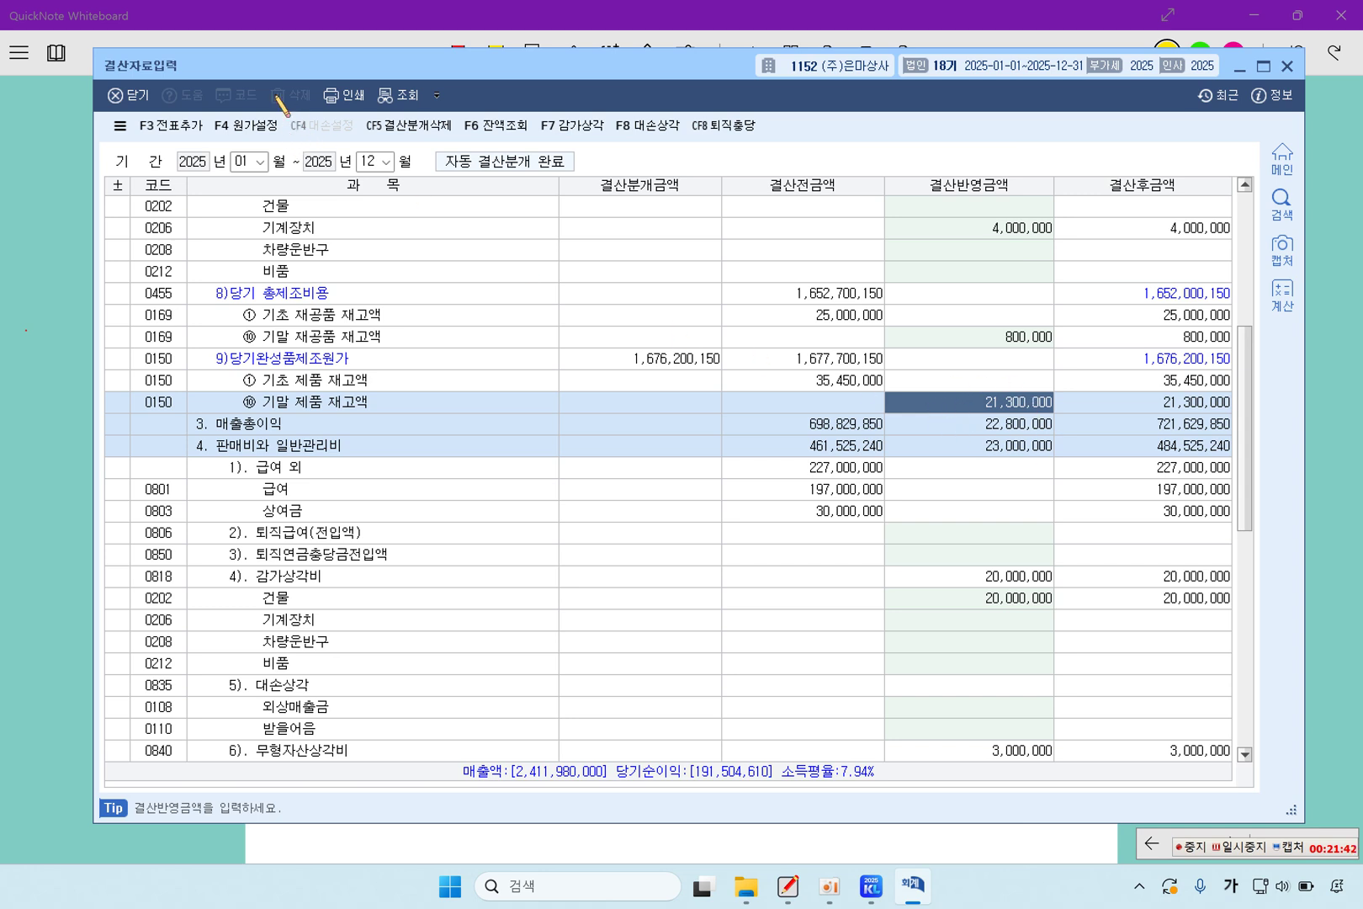
# Step: Run 전표추가 again, deleting the existing closing entries and adding them anew to the general vouchers
pyautogui.click(167, 120)
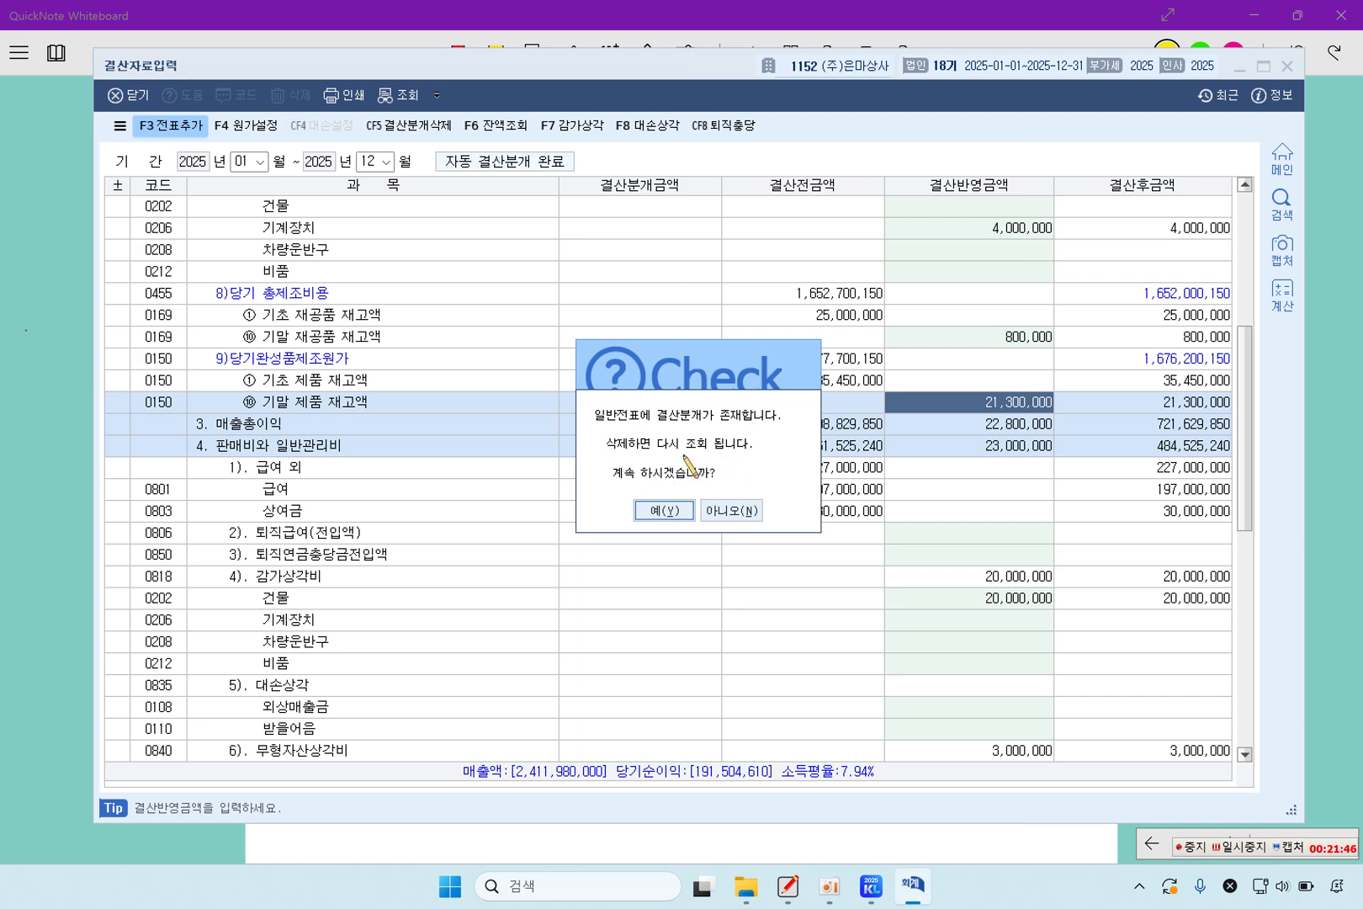
pyautogui.click(669, 510)
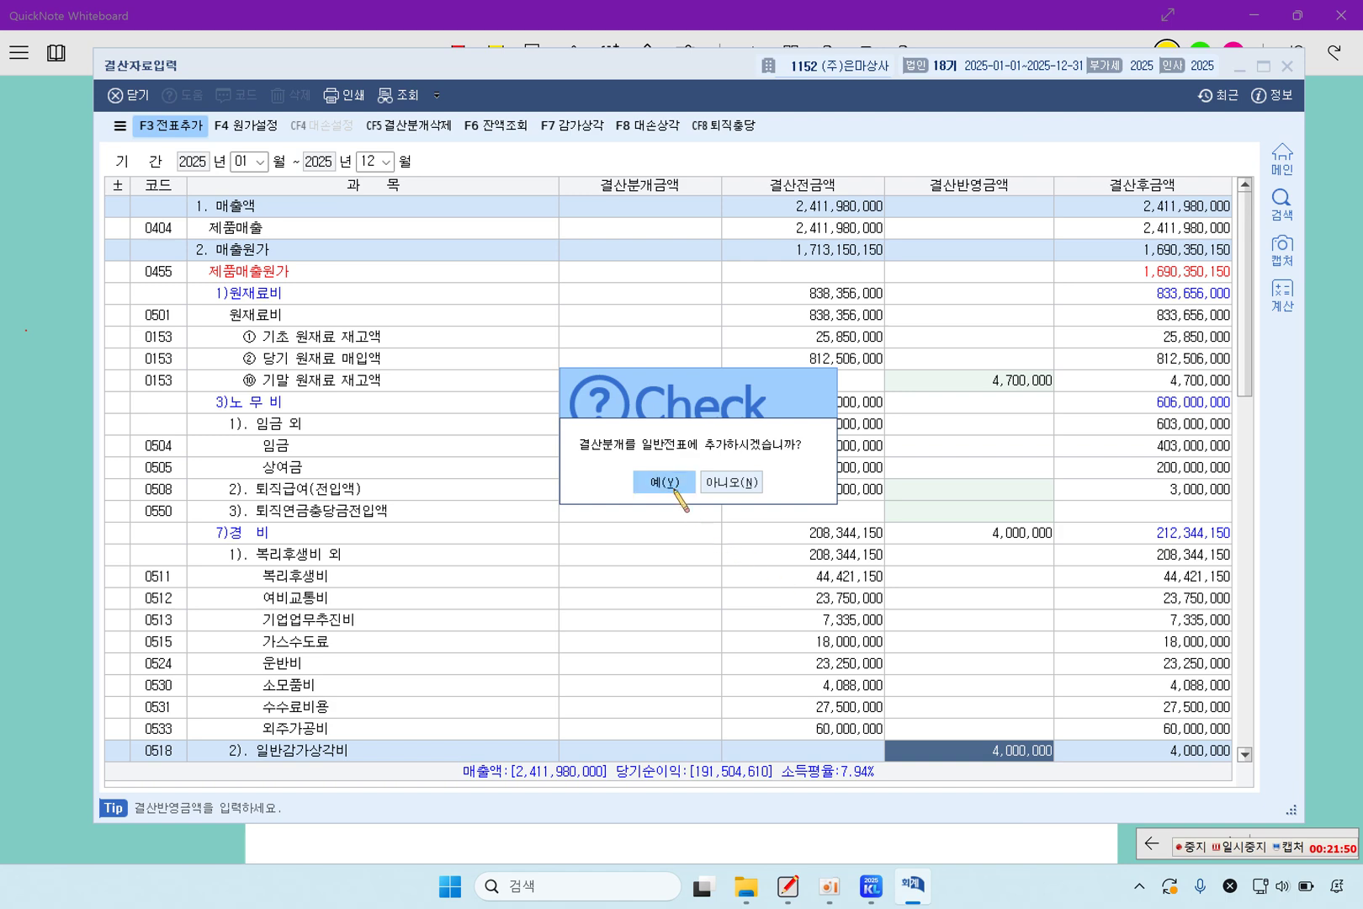
pyautogui.click(664, 482)
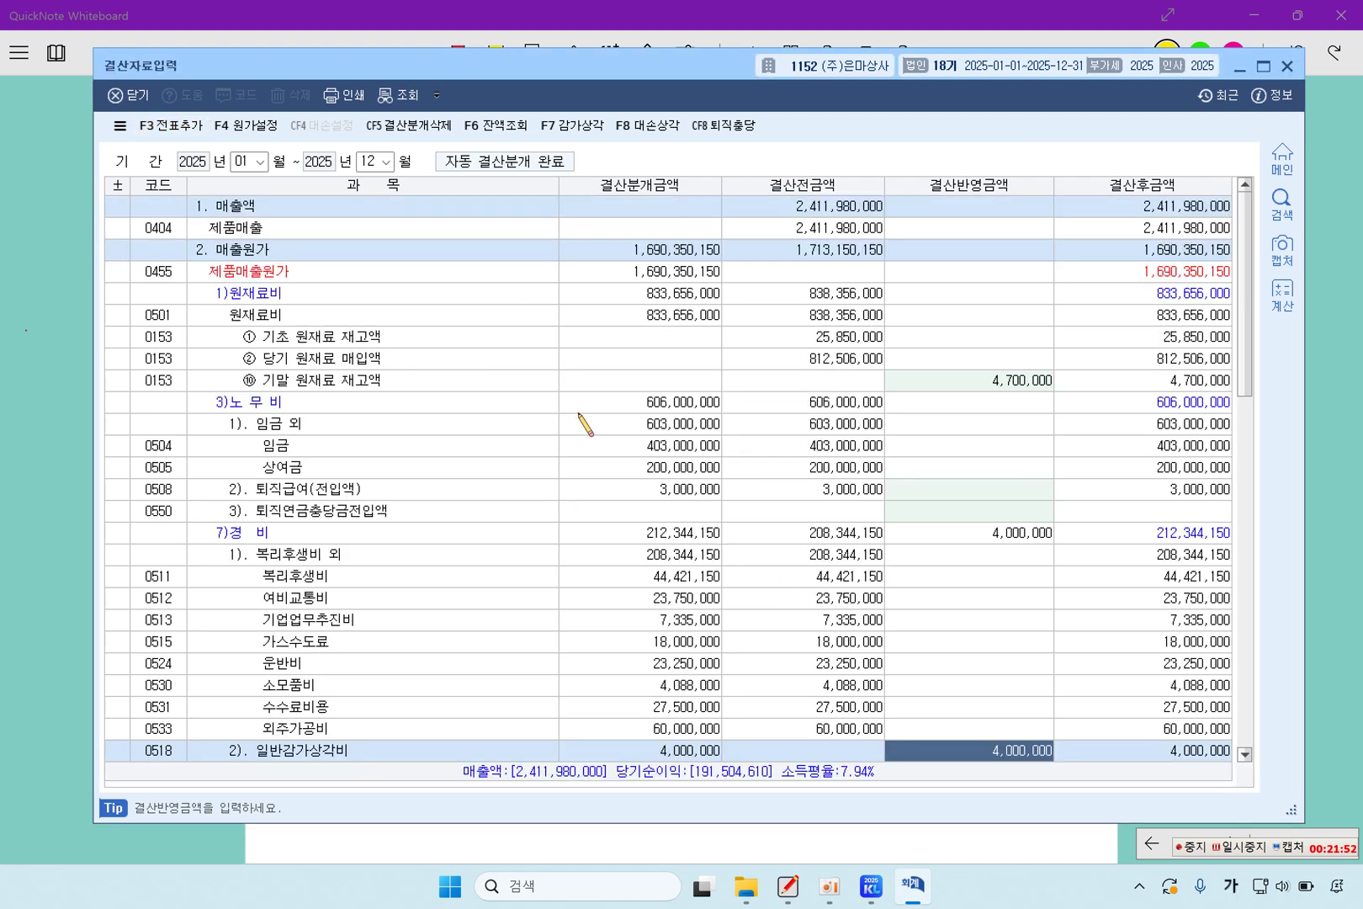